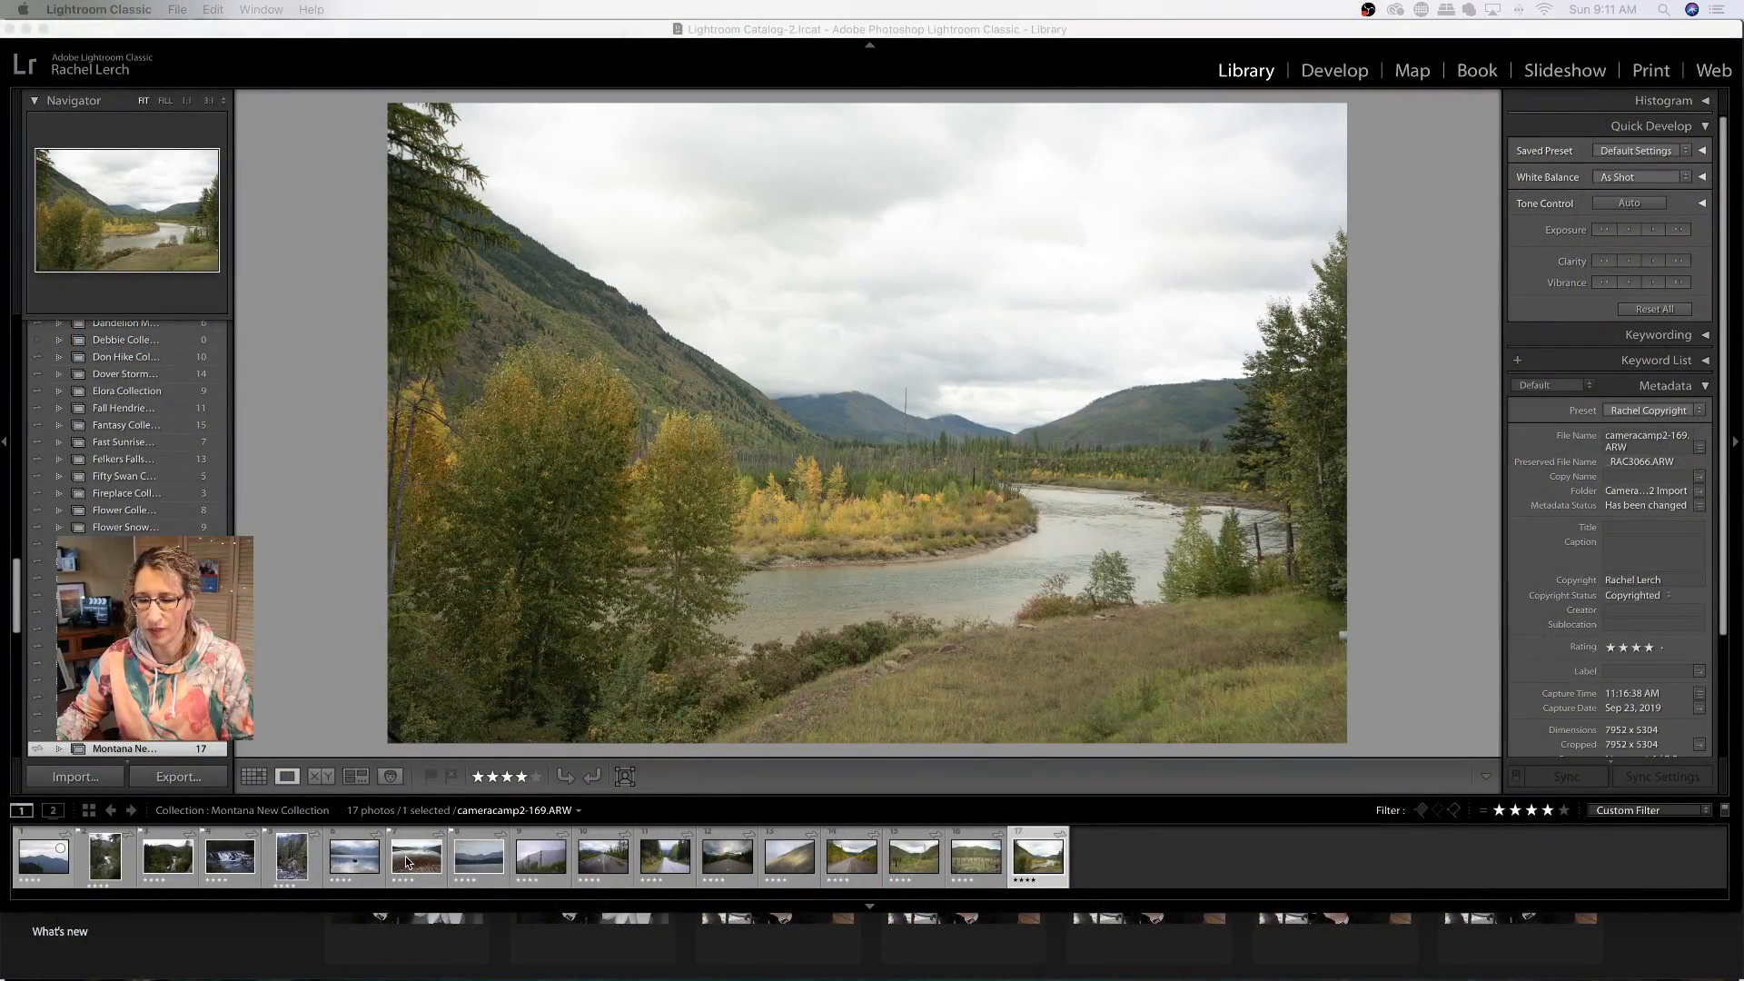
# Step: Open the lake photo with the pebble shore, cameracamp3-32.ARW, for editing in the Develop module
pyautogui.click(437, 863)
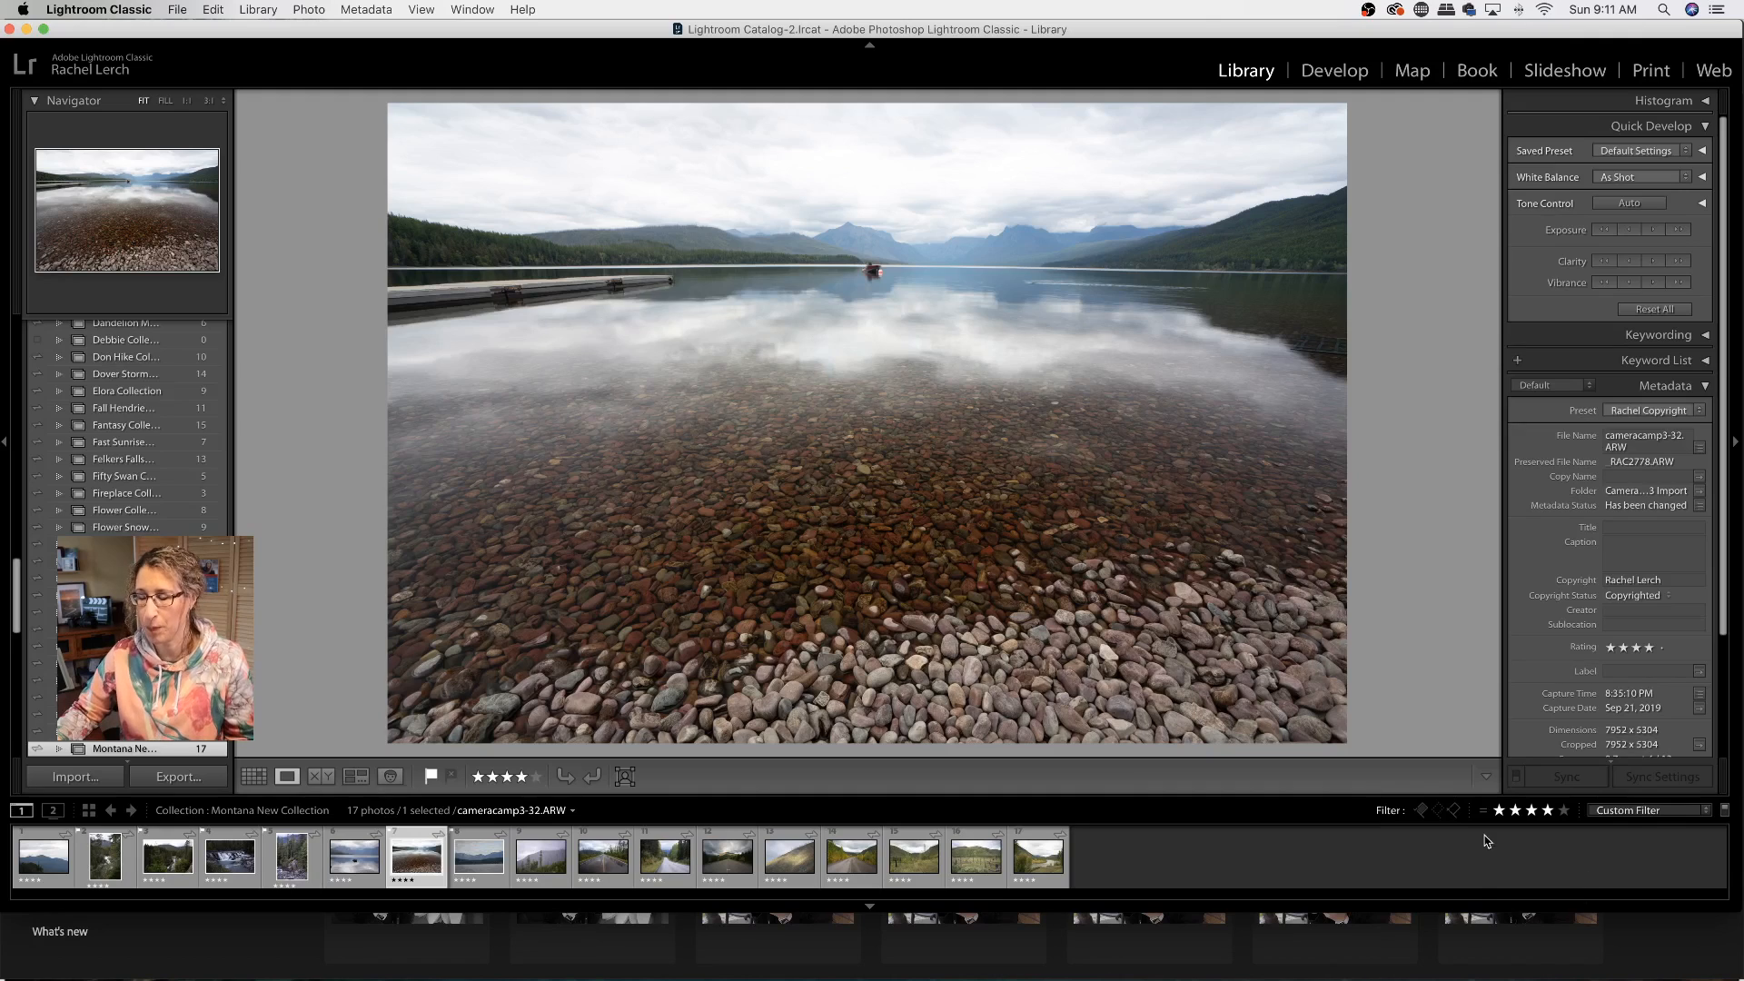
pyautogui.press('Right')
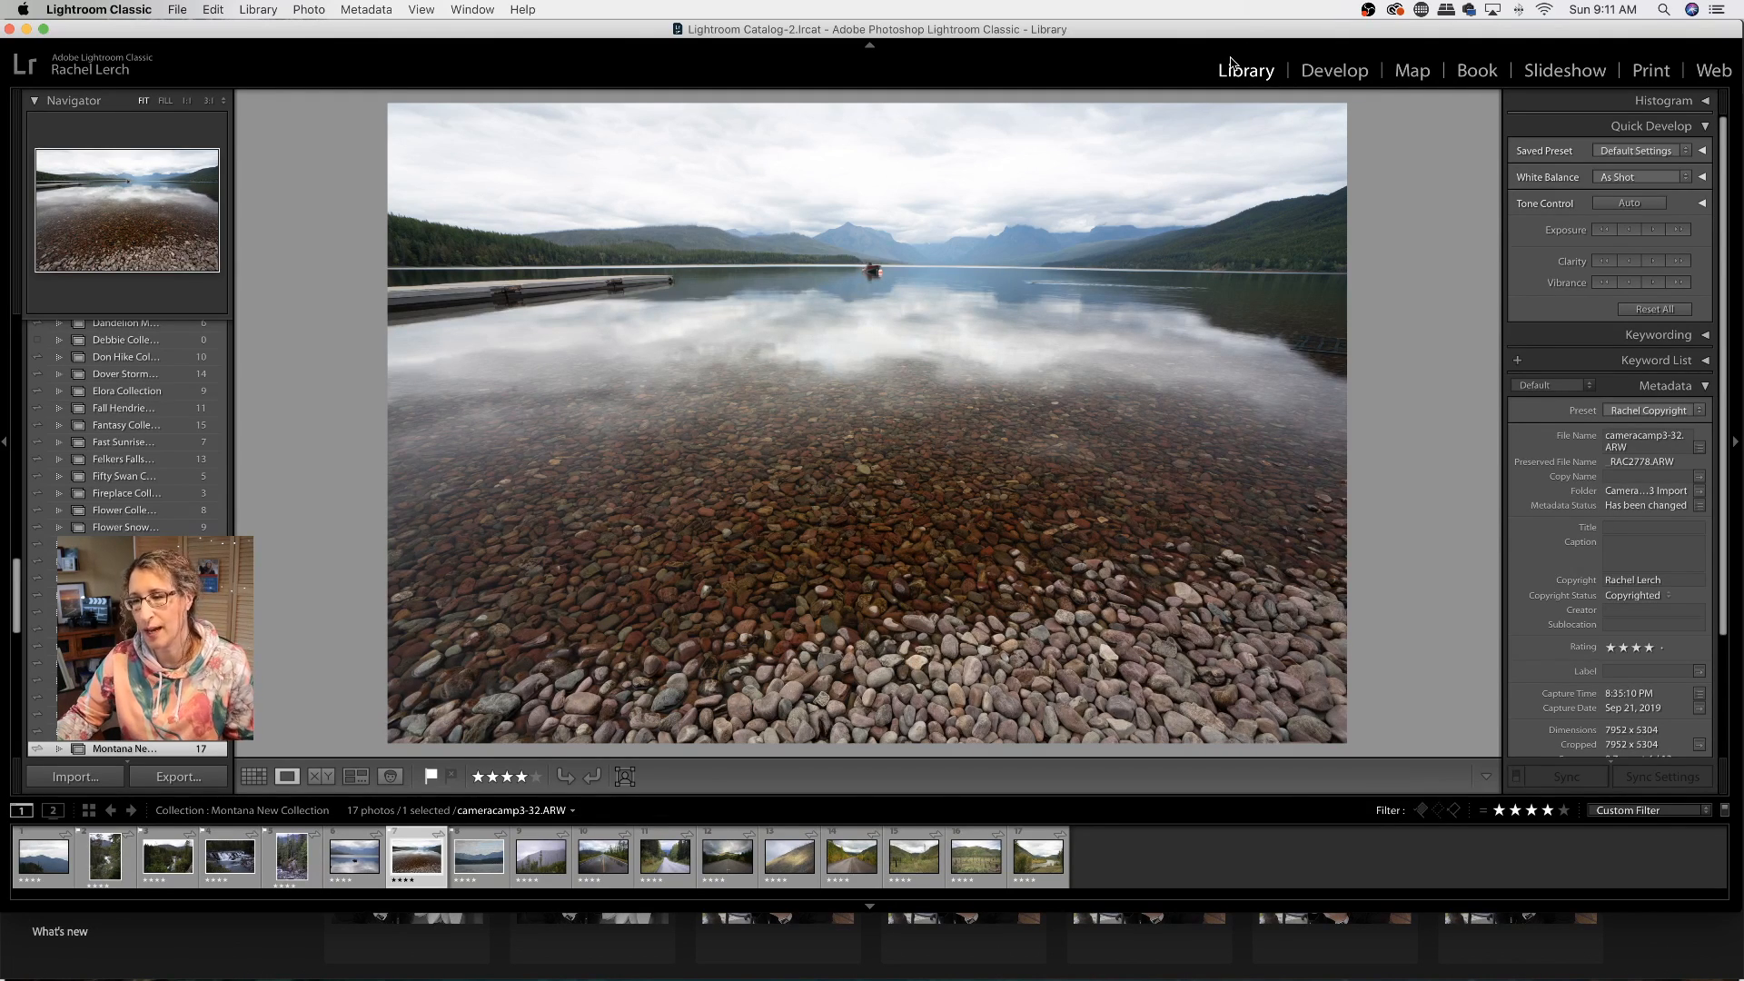
pyautogui.click(1331, 76)
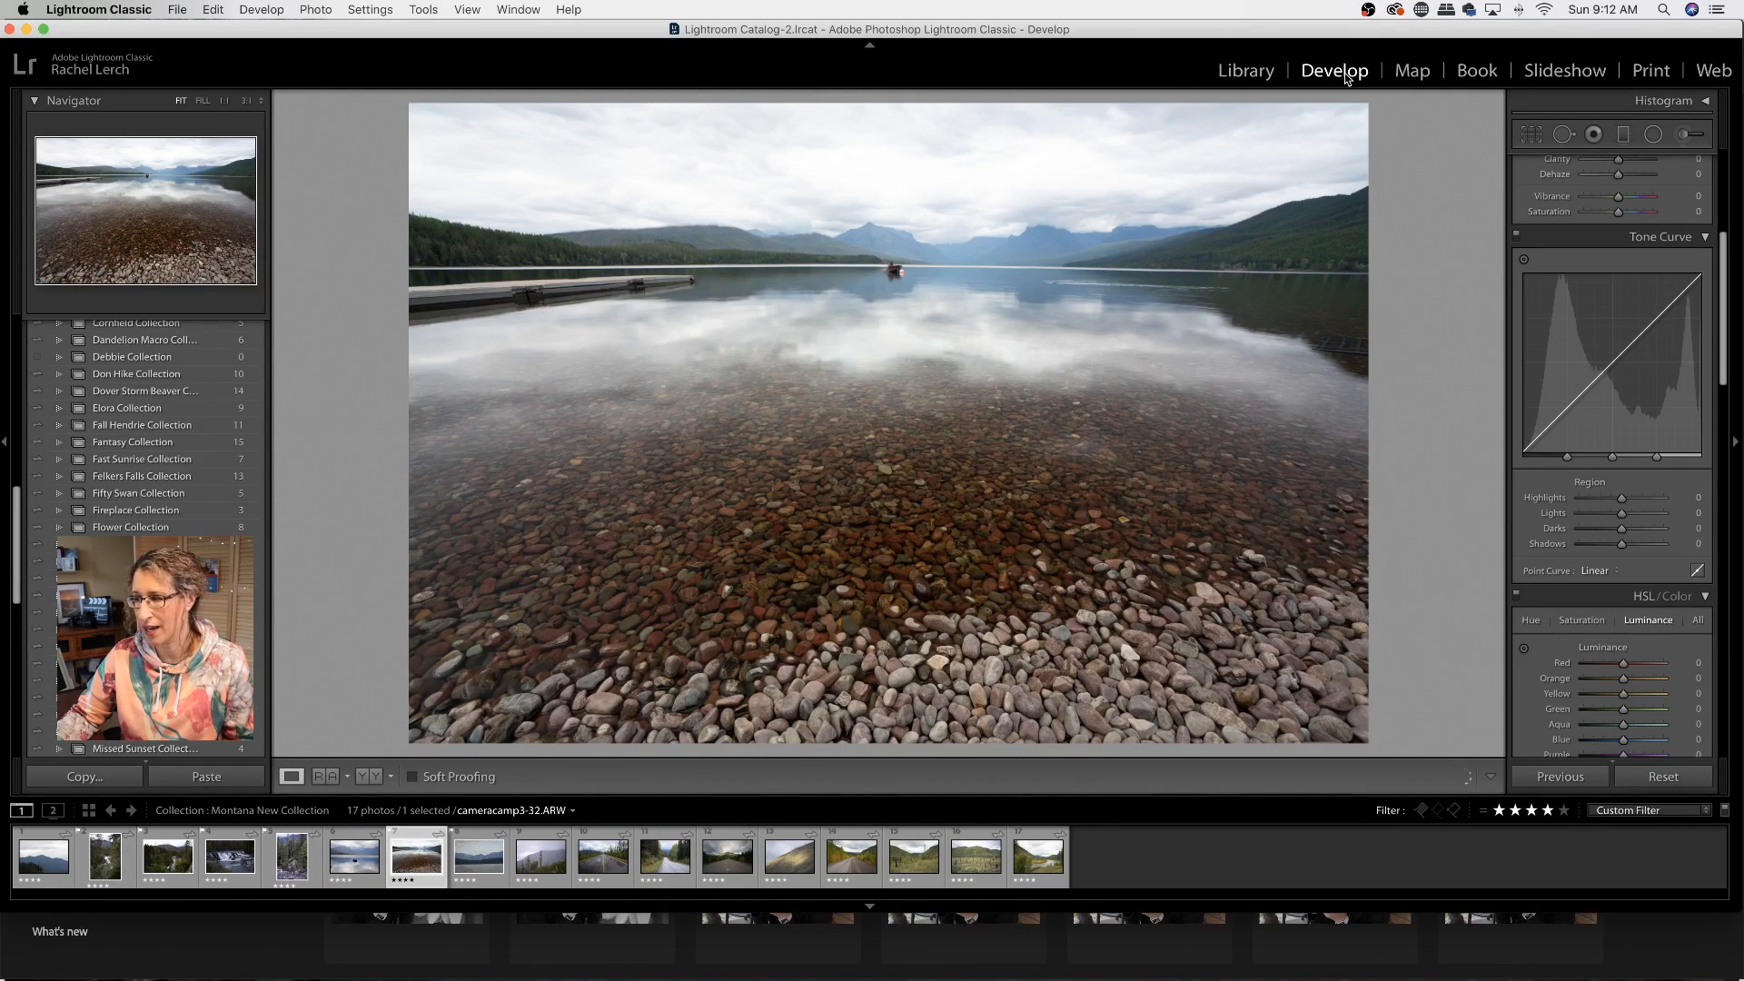
# Step: Hide the photo information overlay and enable lens profile corrections for the lake photo
pyautogui.scroll(5, 1557, 289)
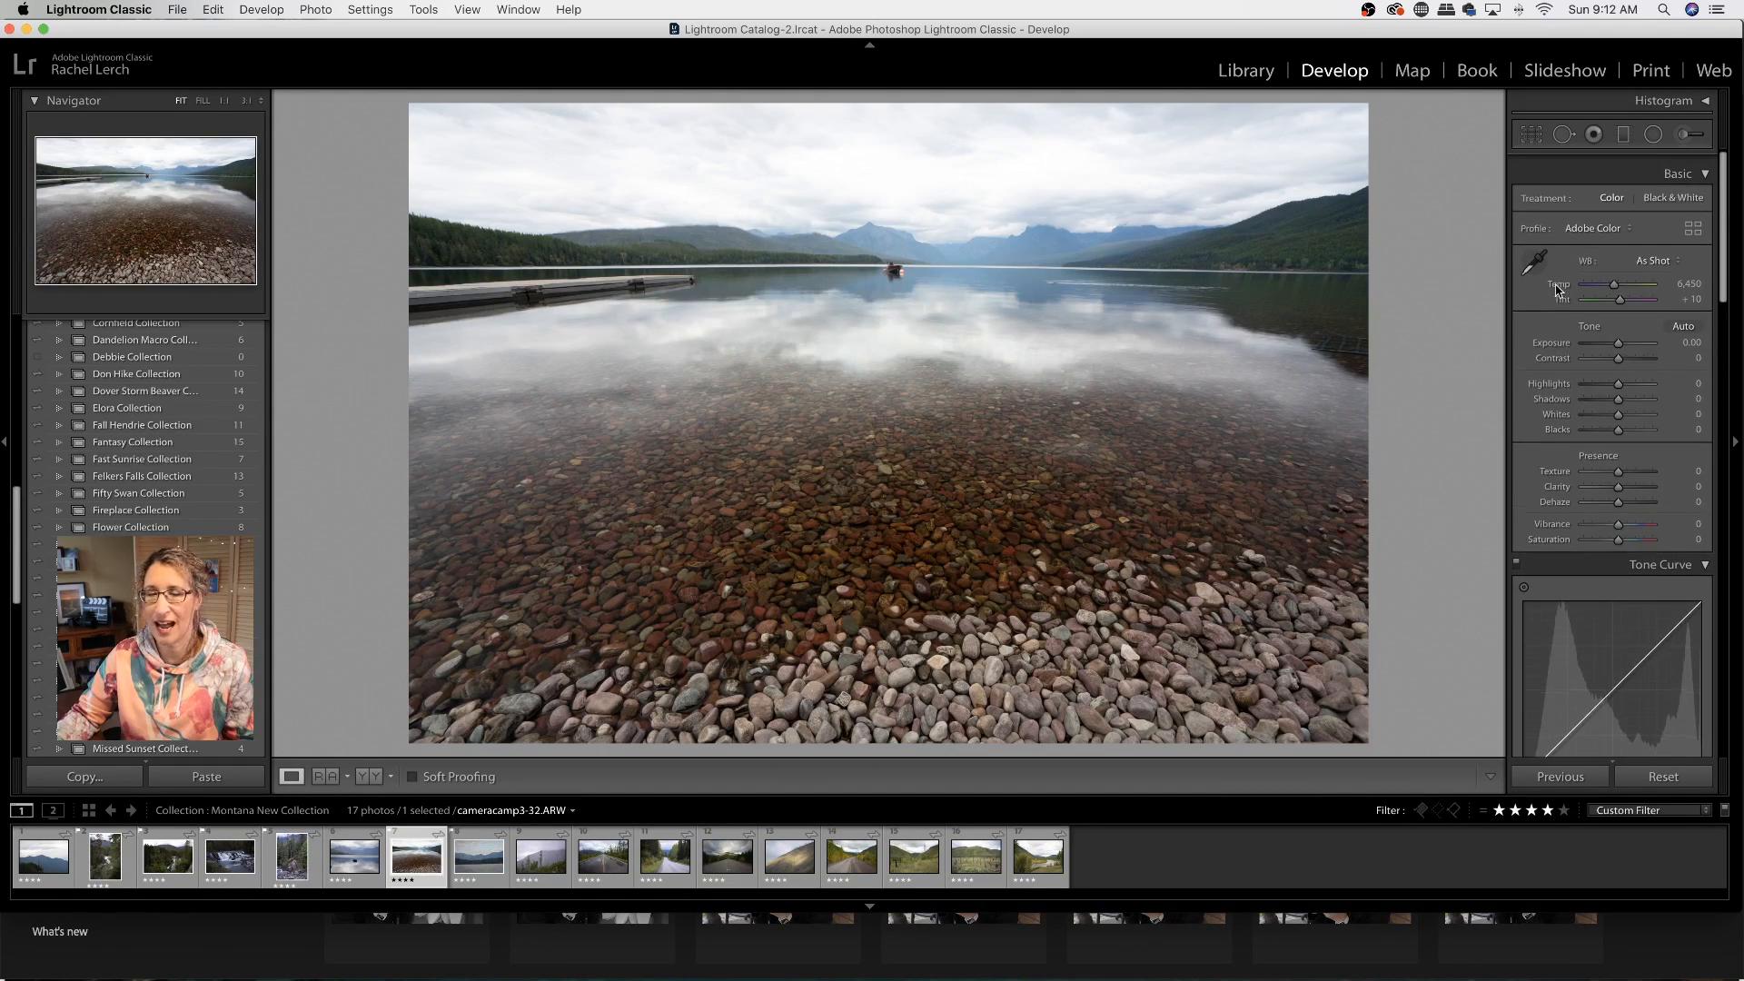
pyautogui.scroll(-1, 1558, 289)
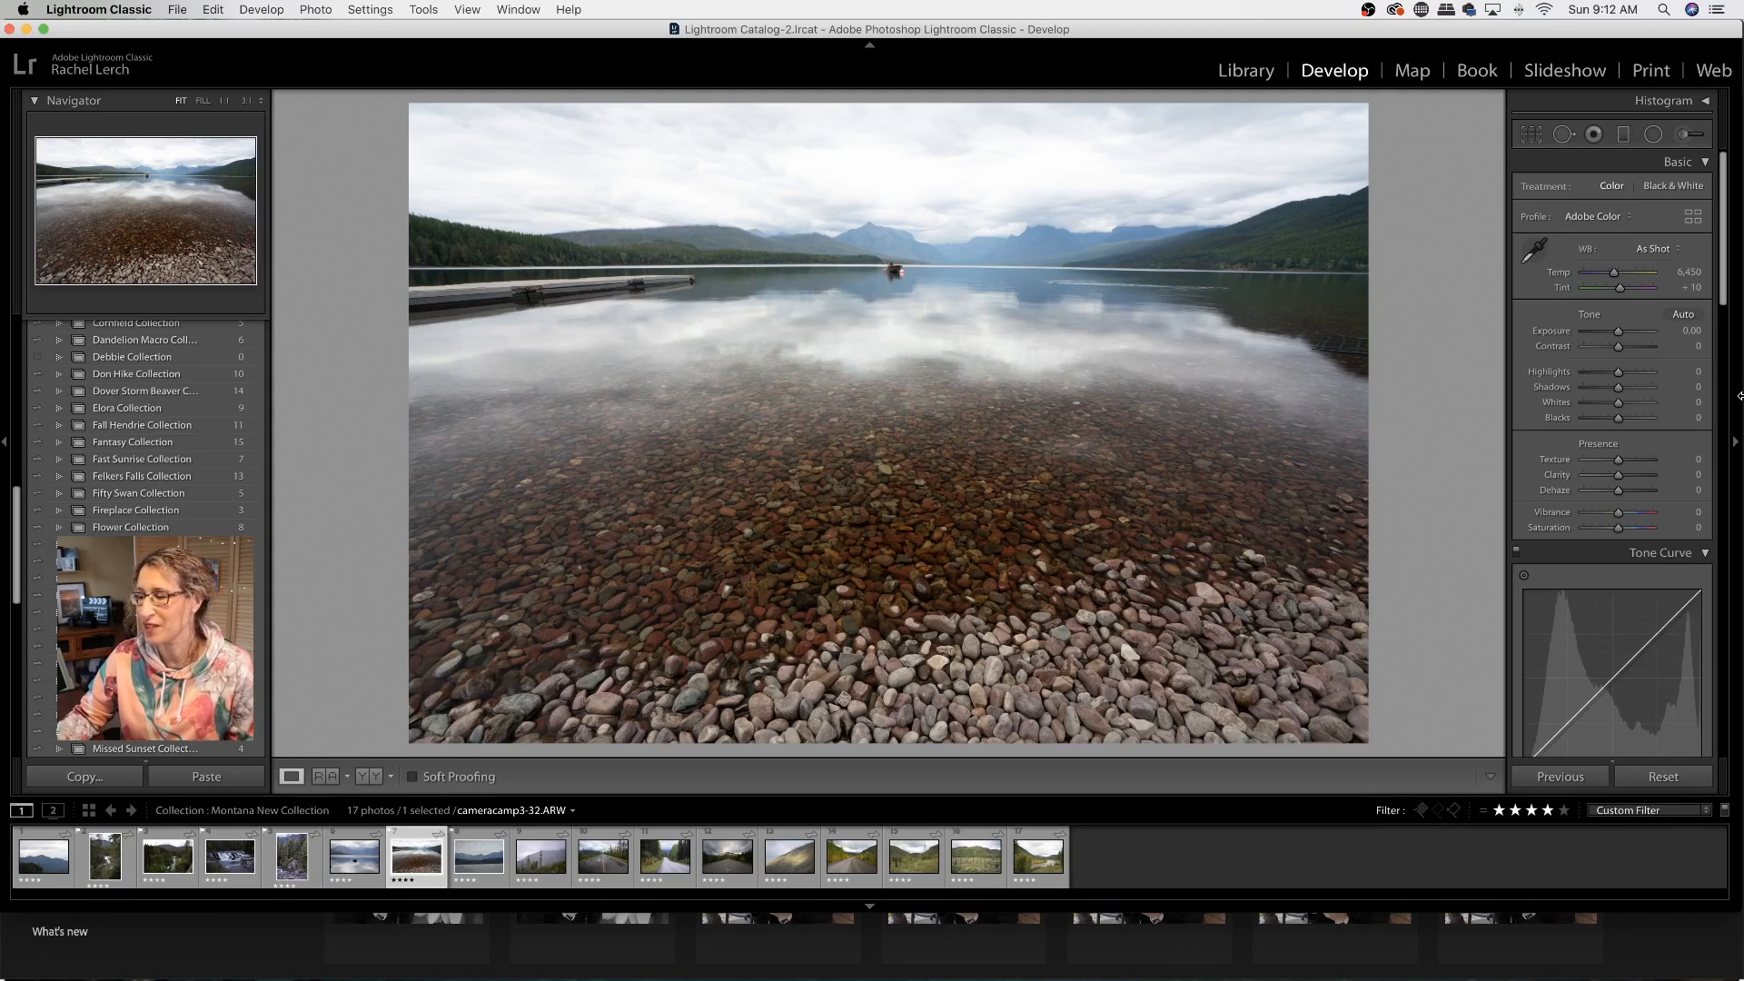
pyautogui.scroll(-3, 1694, 372)
pyautogui.scroll(-10, 1691, 373)
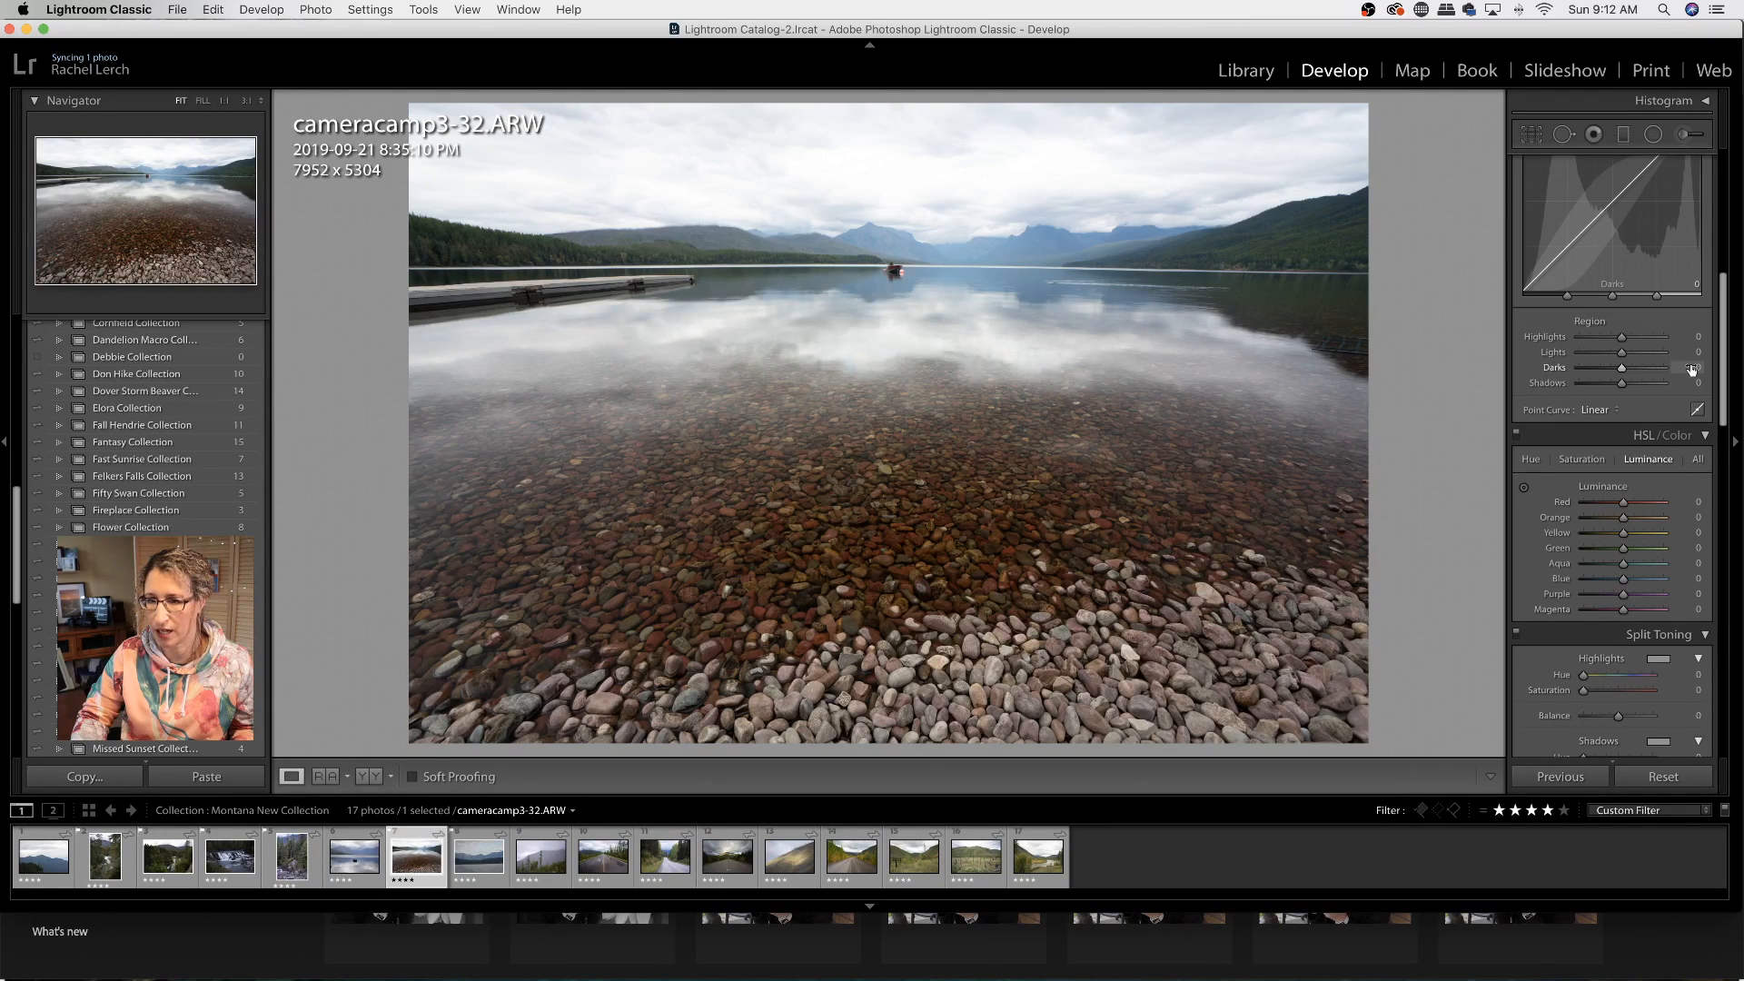
pyautogui.press('i')
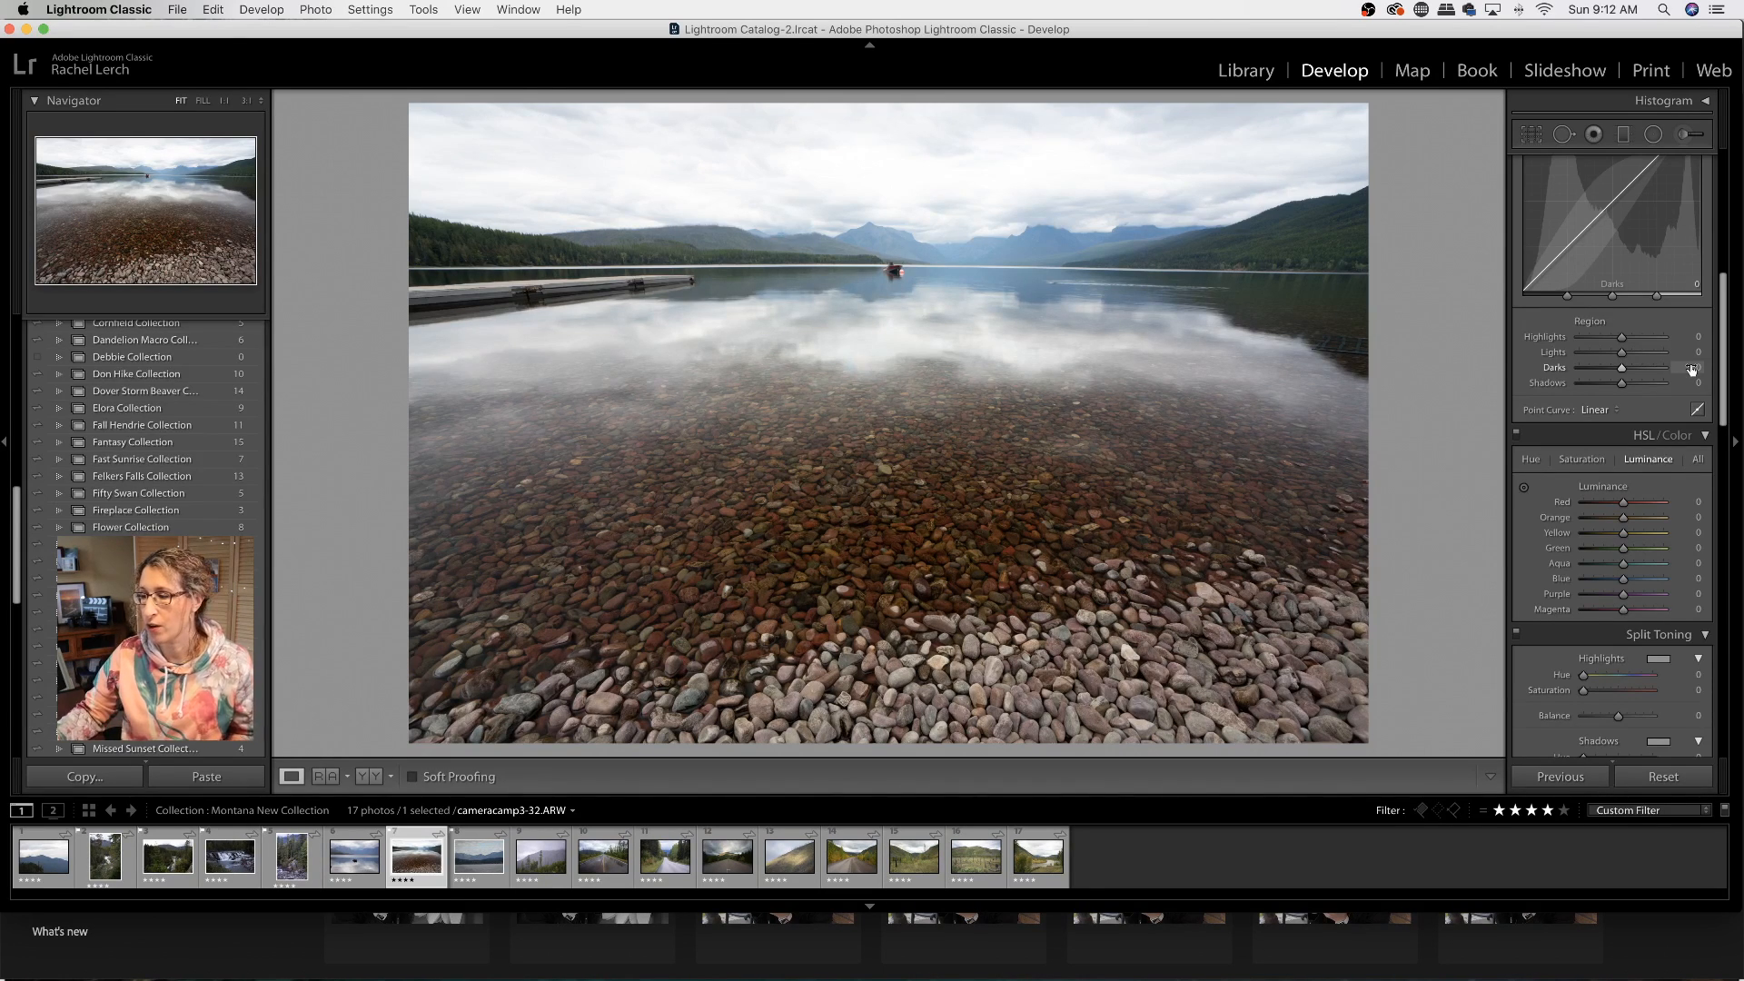
pyautogui.scroll(-3, 1676, 461)
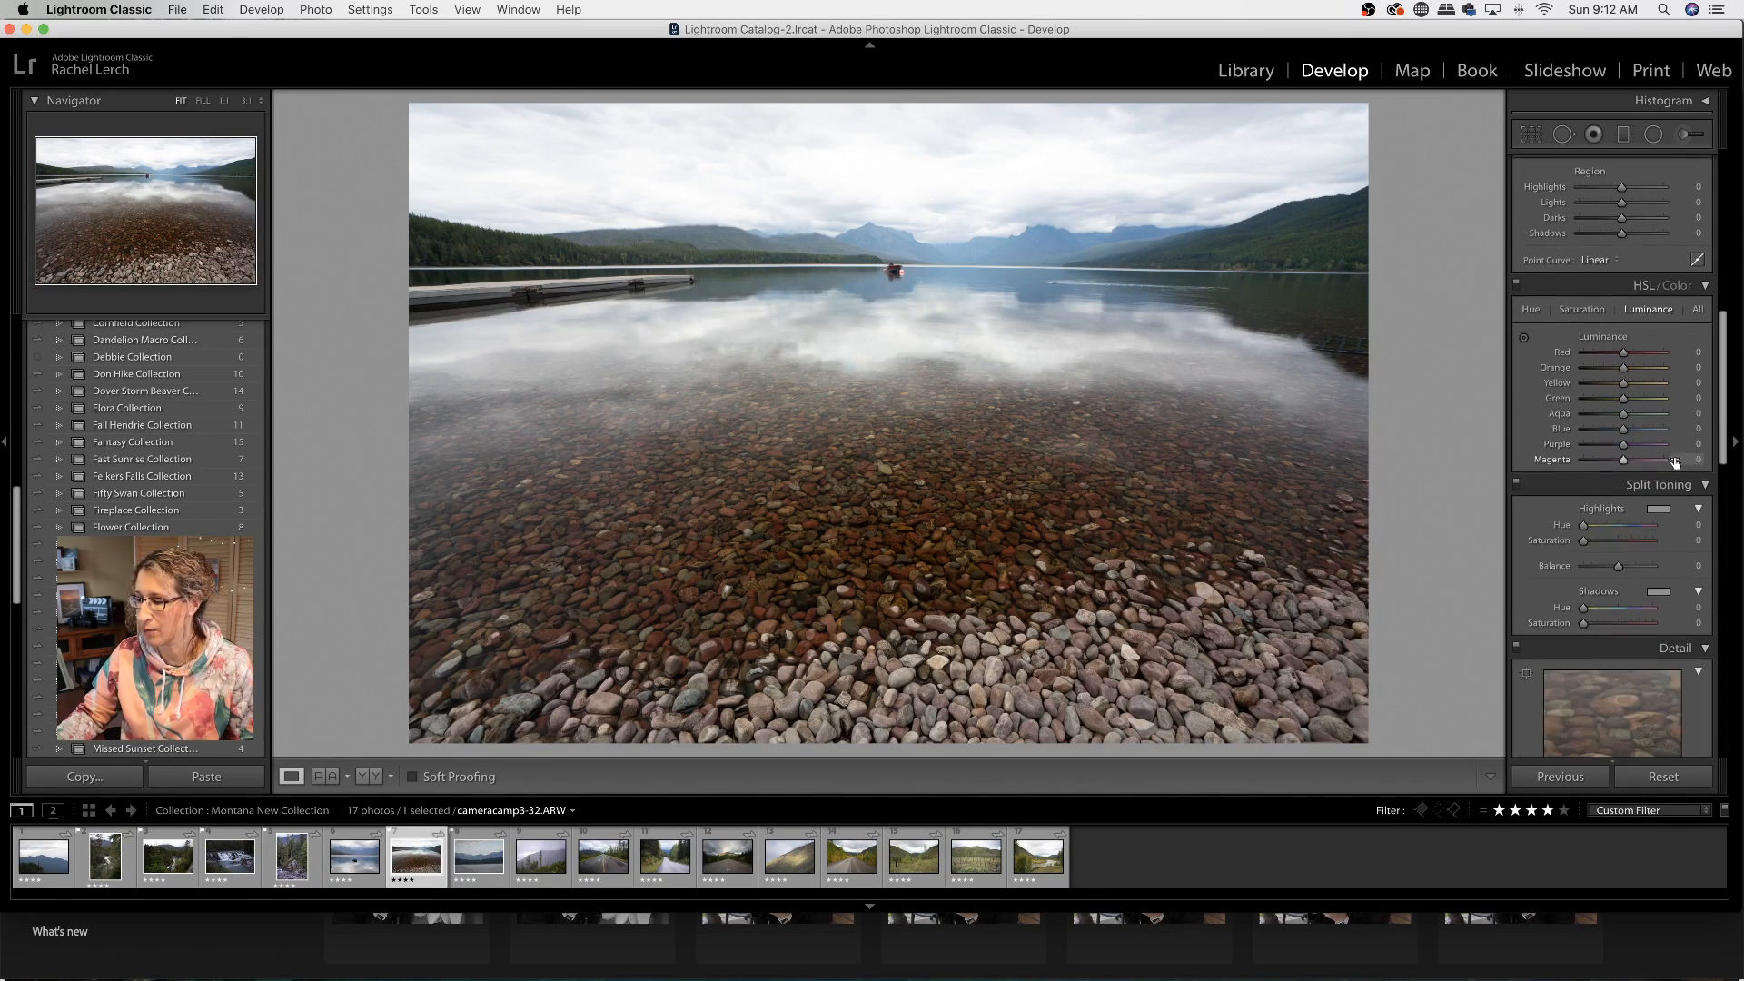
pyautogui.scroll(-10, 1676, 462)
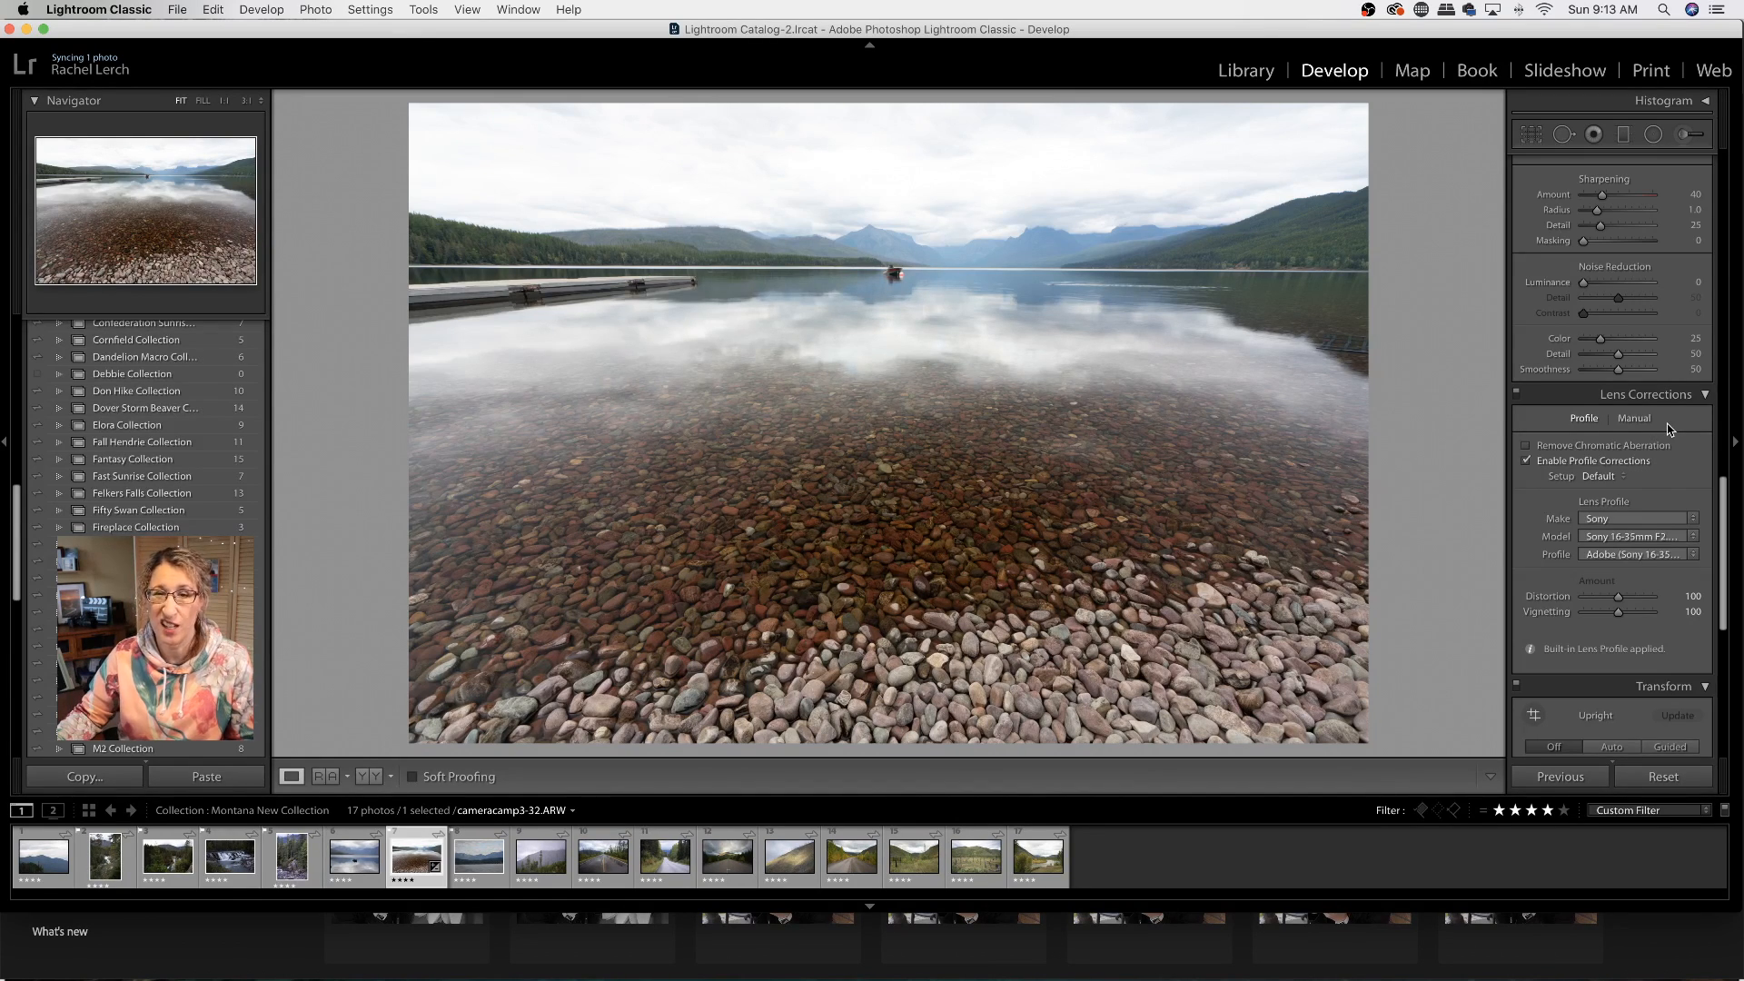
# Step: Try the automatic tone adjustment on the lake photo and undo it
pyautogui.scroll(10, 1658, 421)
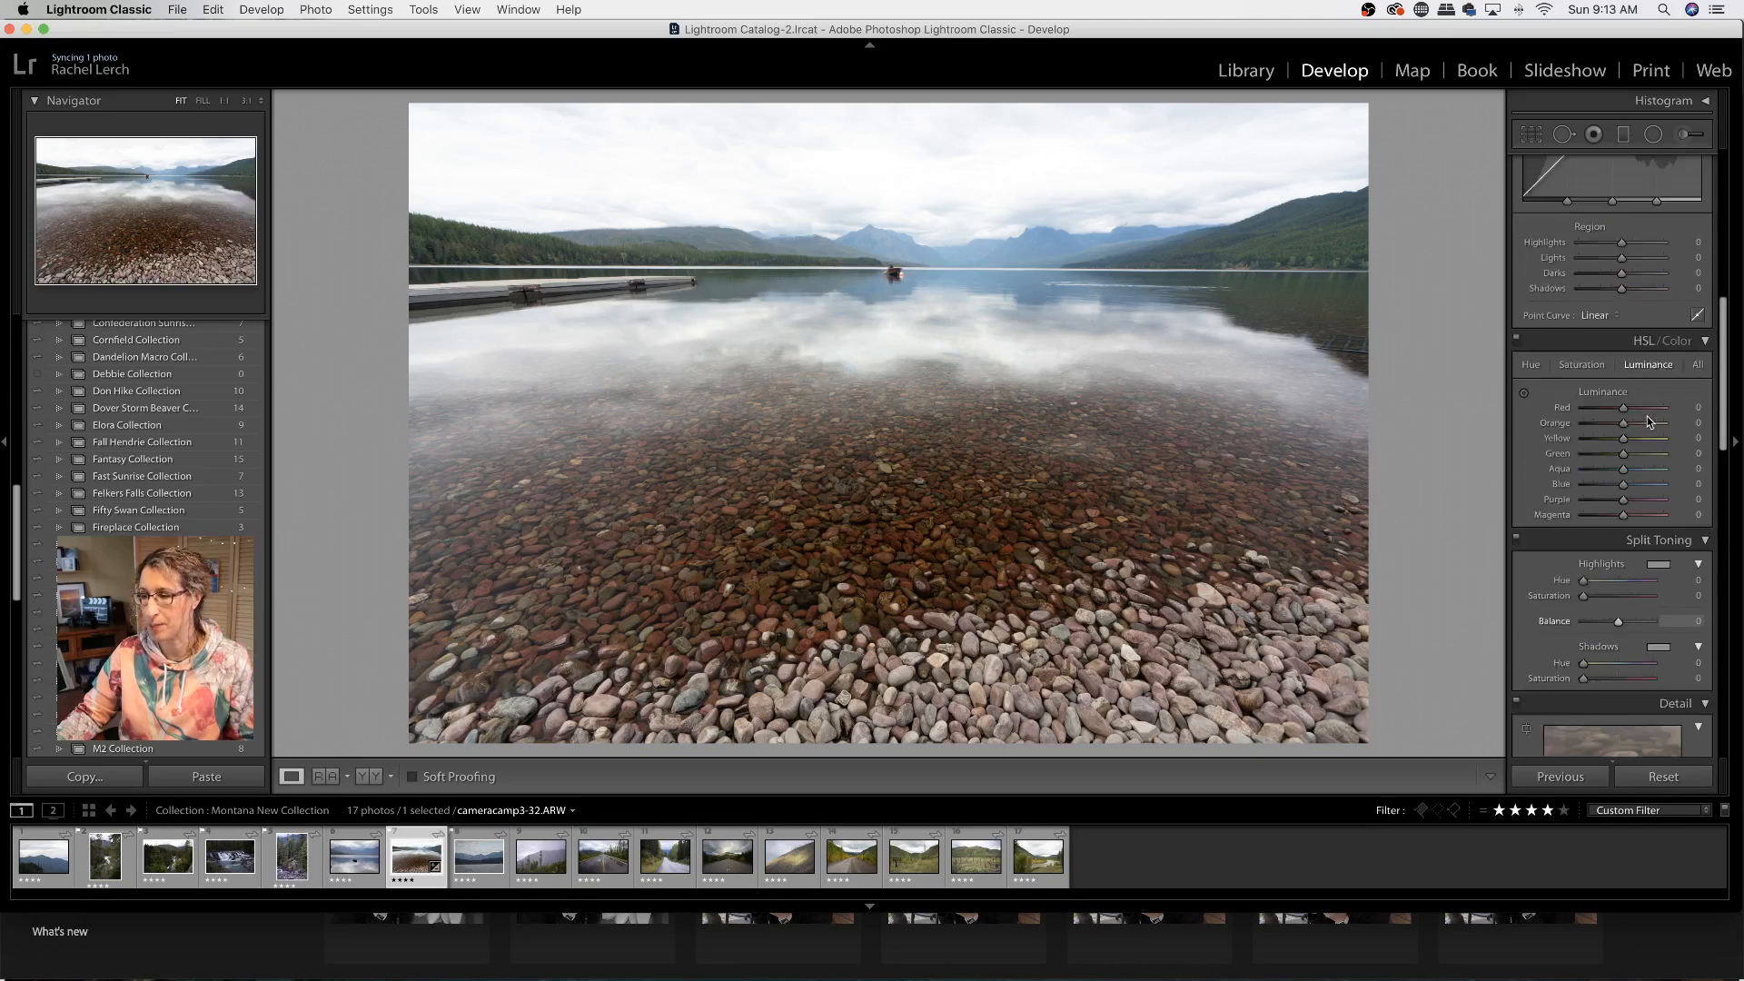
pyautogui.scroll(10, 1648, 421)
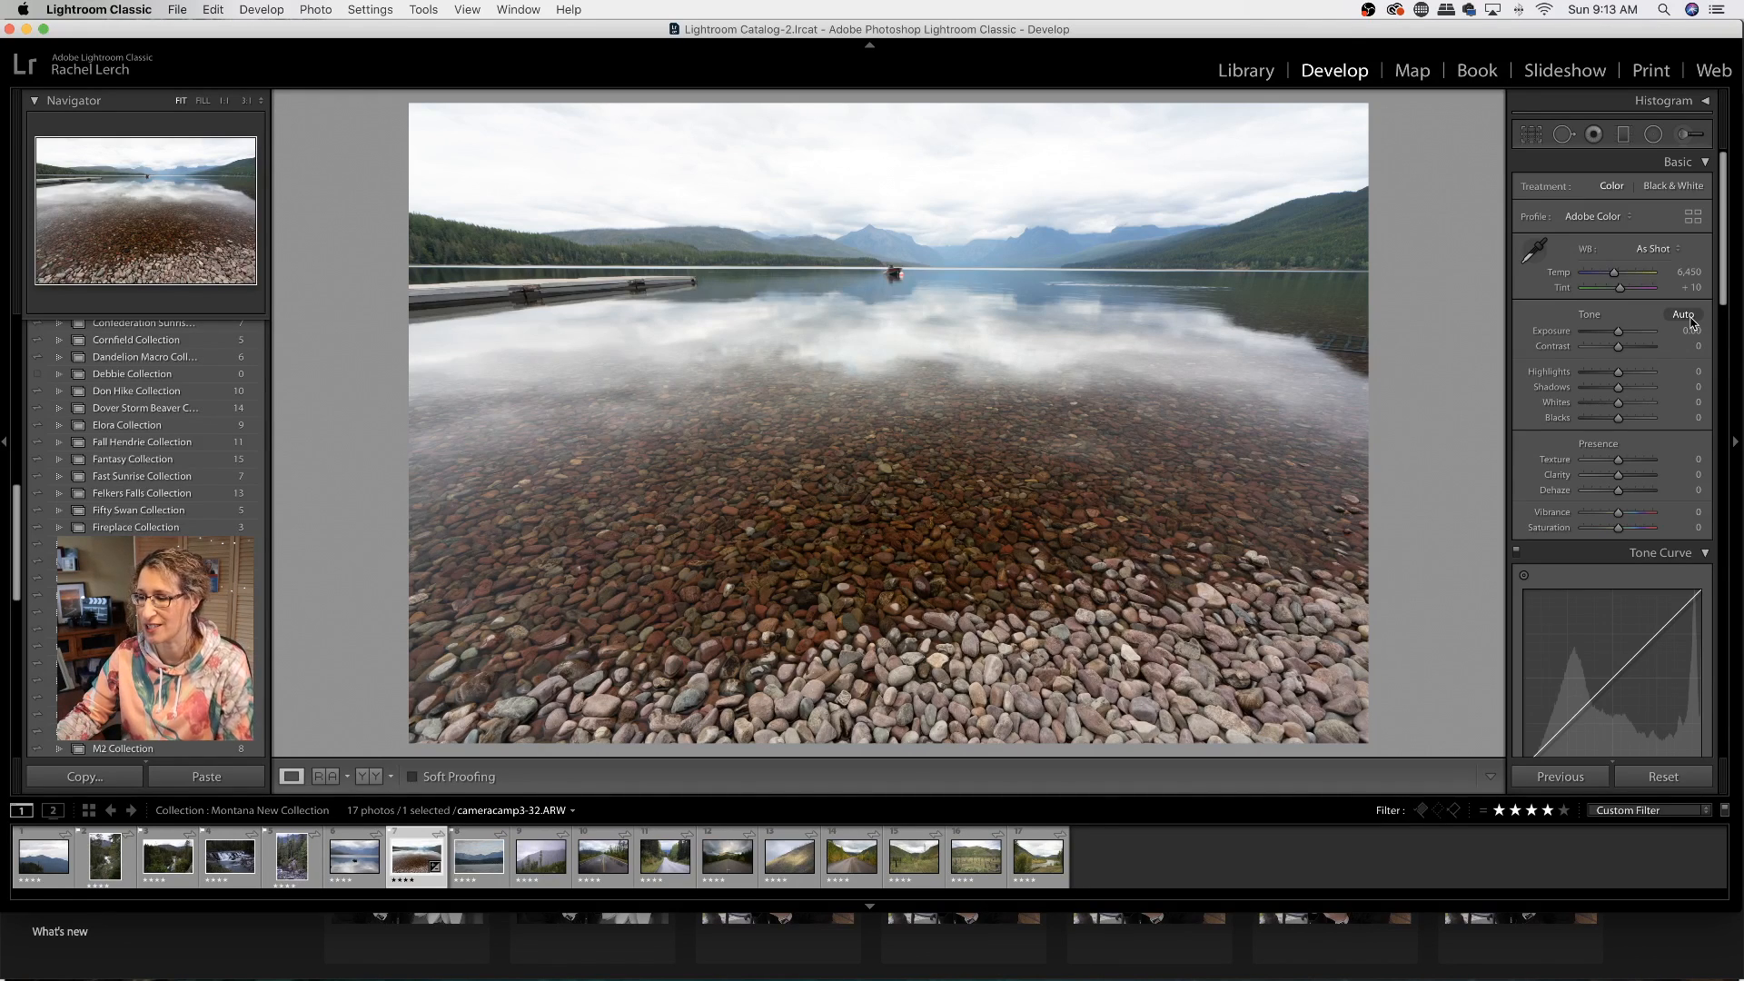
pyautogui.click(1683, 315)
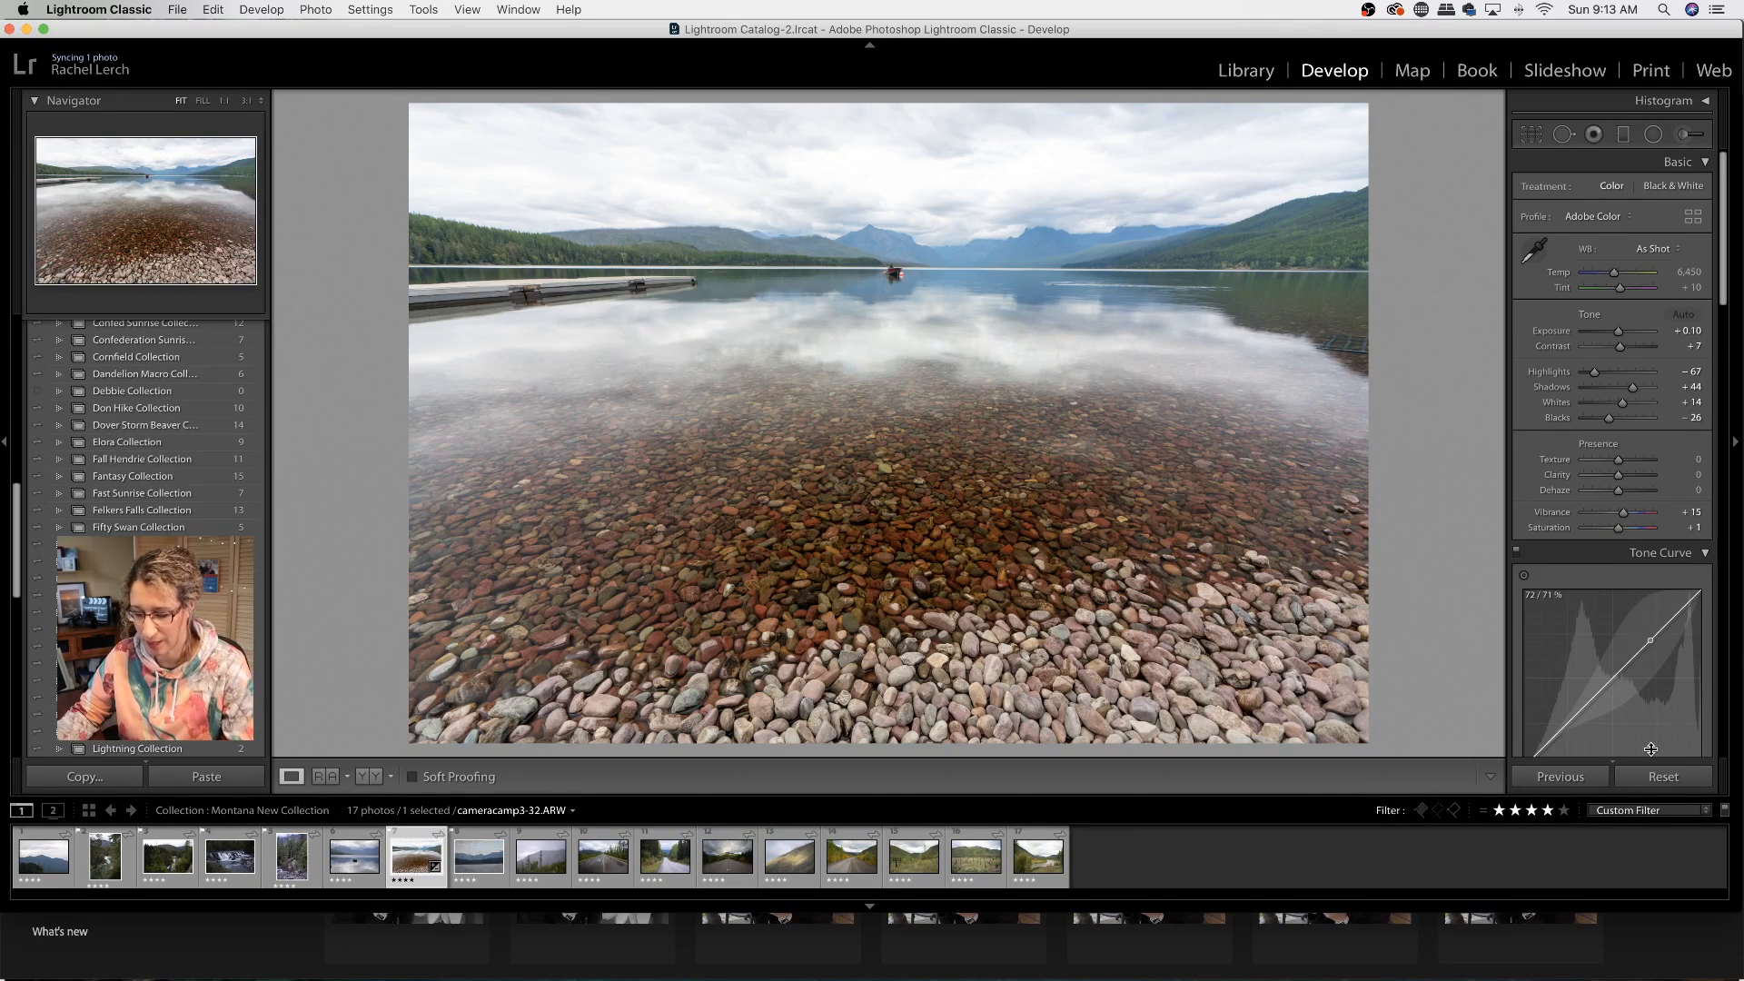
pyautogui.press('super+z')
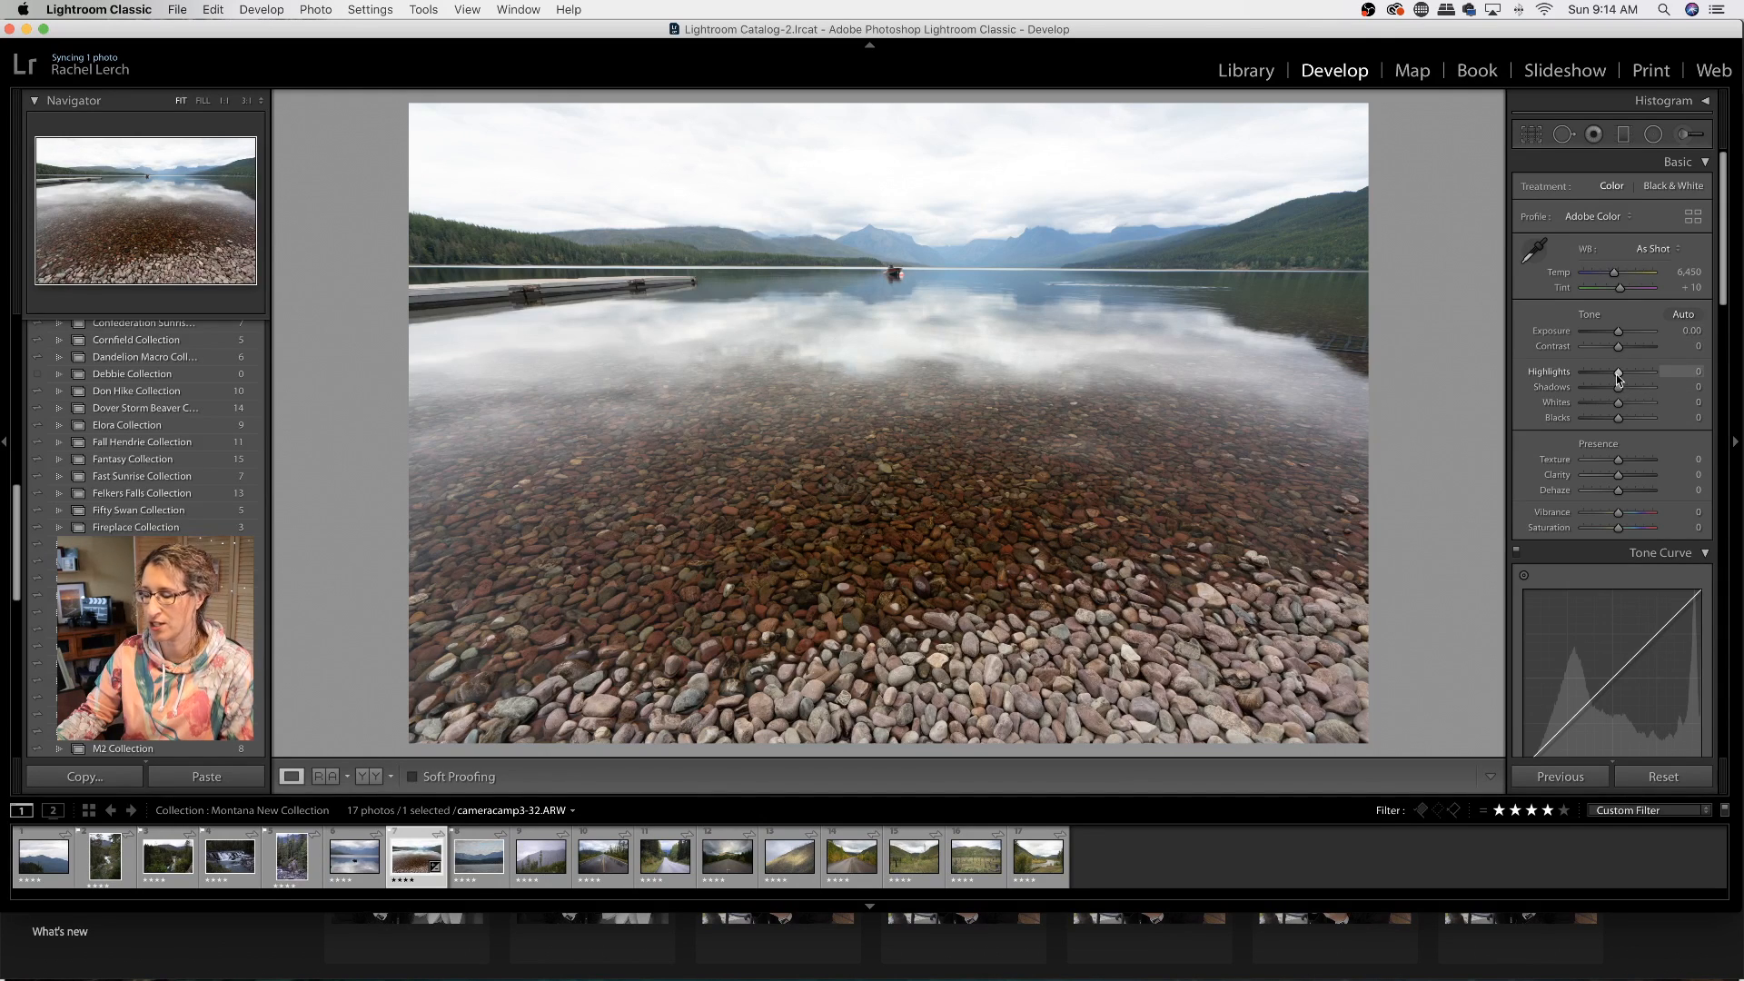
# Step: Lower the photo's Highlights to -100 to bring back detail in the clouds
pyautogui.moveTo(1615, 374); pyautogui.dragTo(1570, 376)
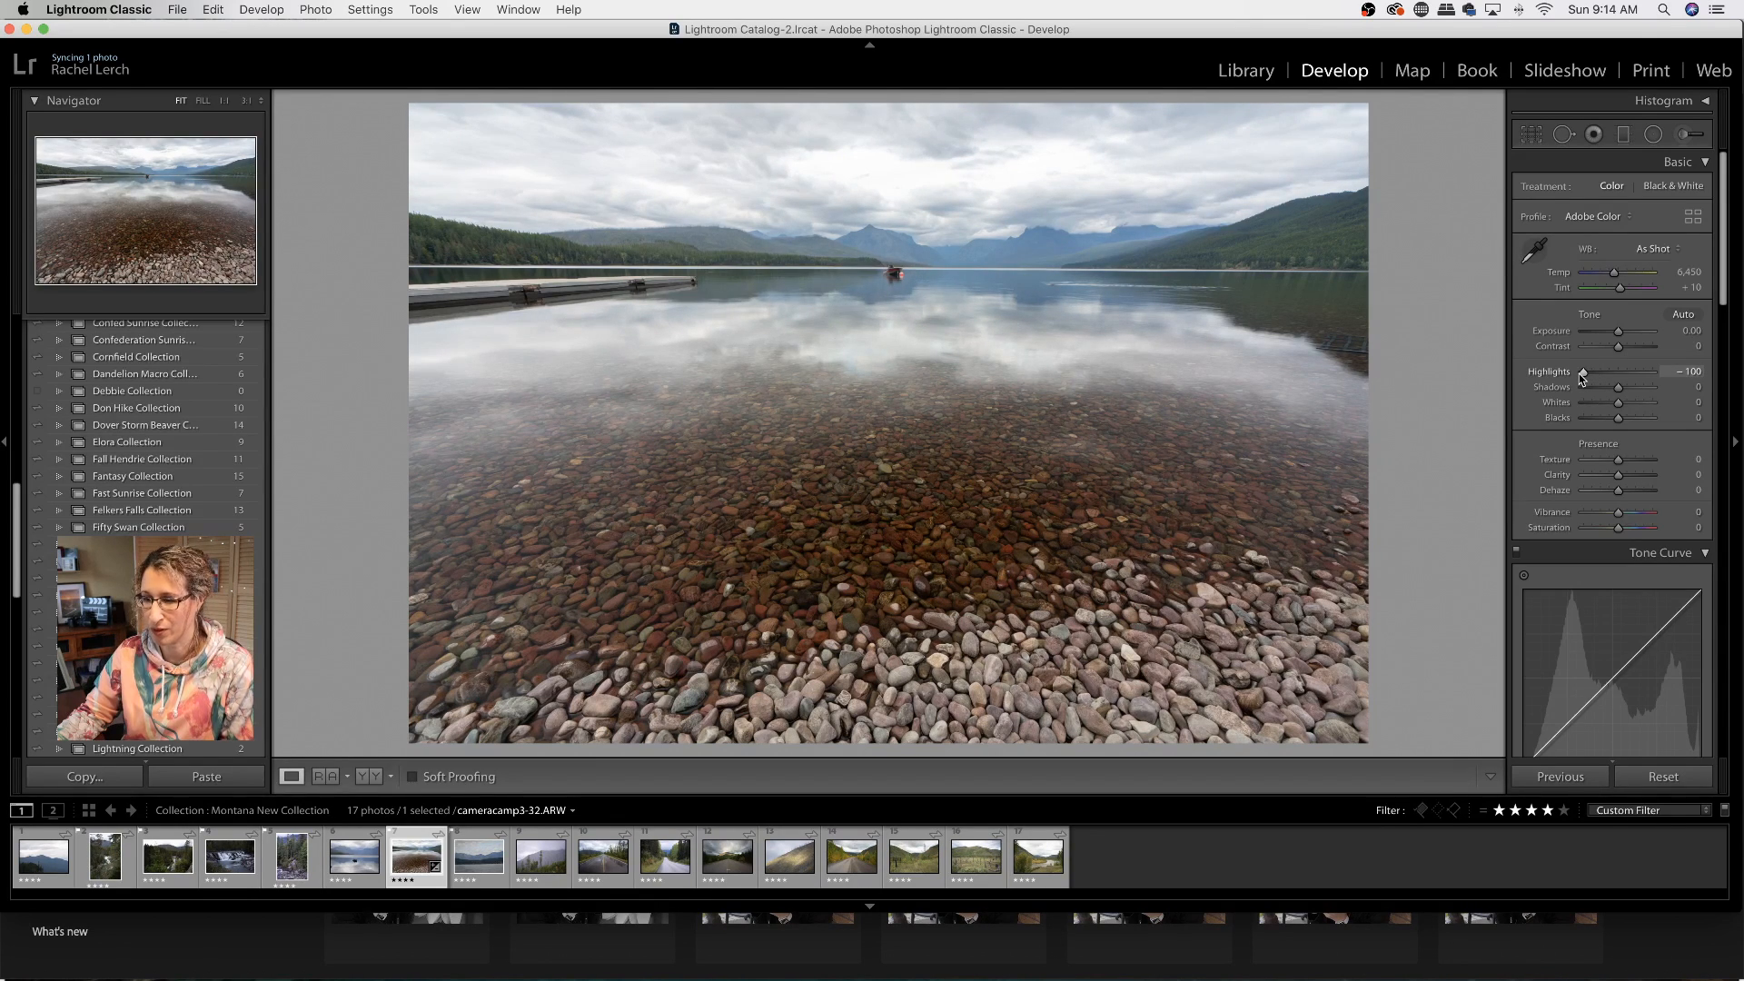
pyautogui.moveTo(1579, 374)
pyautogui.mouseDown()
pyautogui.moveTo(1602, 373)
pyautogui.moveTo(1573, 373)
pyautogui.mouseUp()
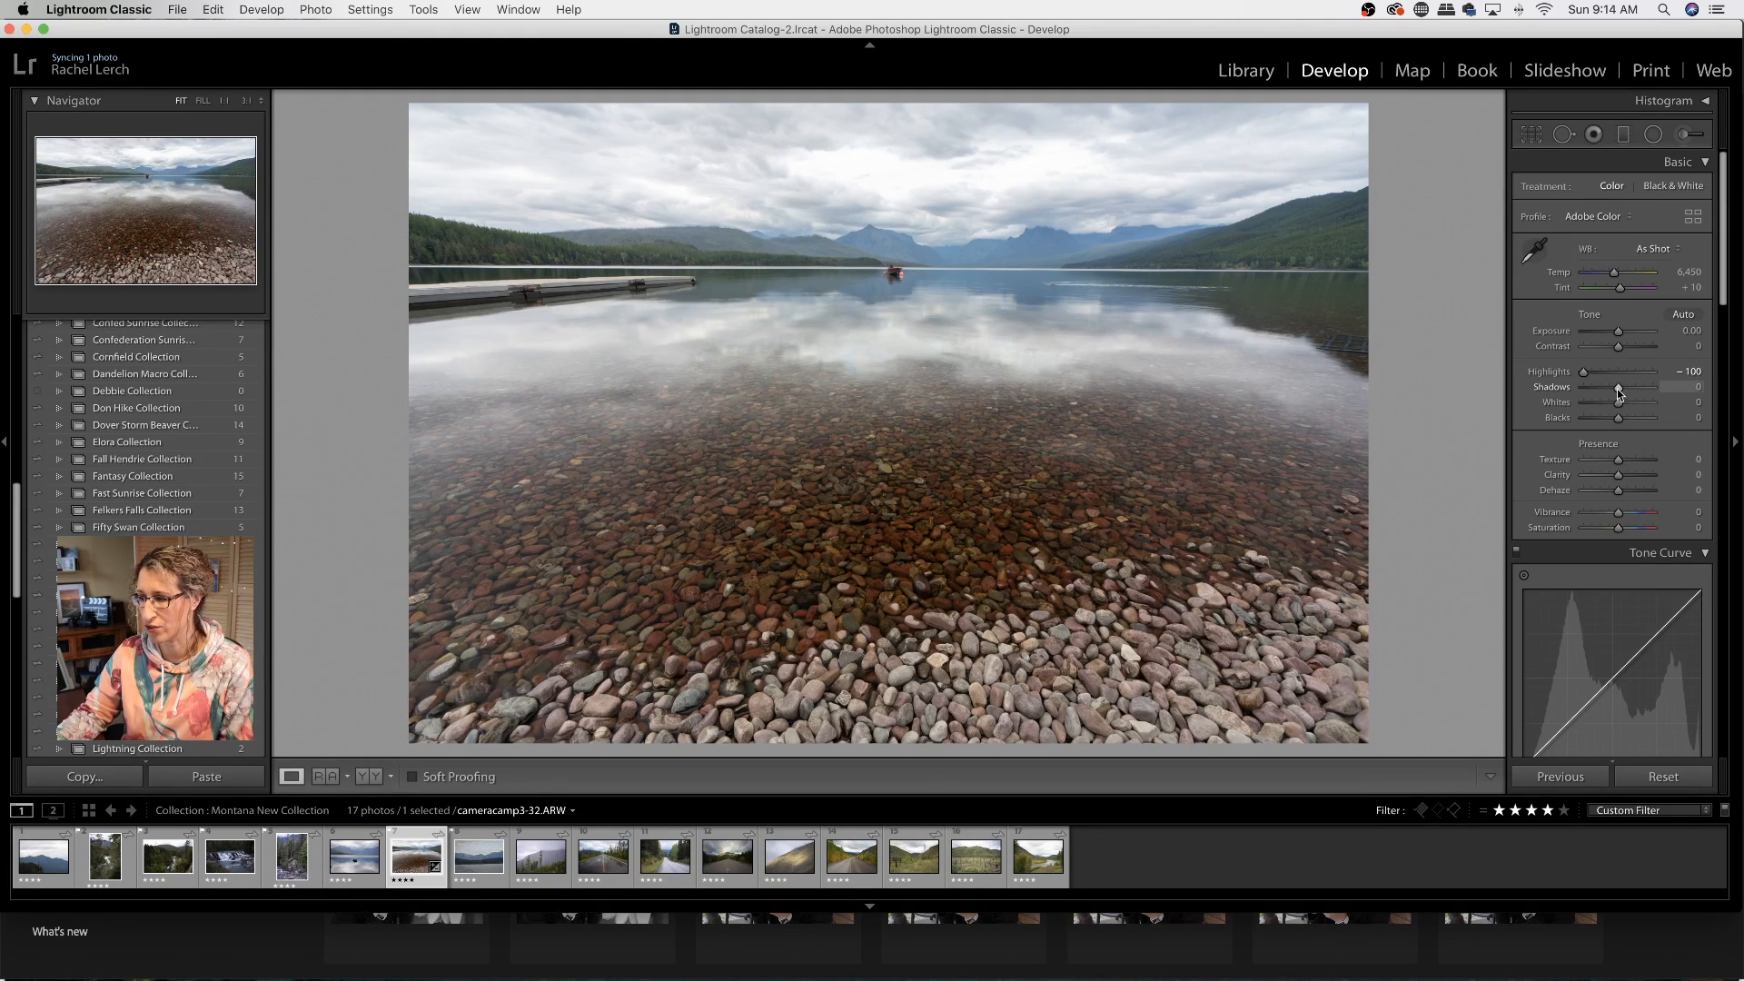
# Step: Try Shadows values of +5, -11 and +11, and reset Shadows to 0
pyautogui.moveTo(1616, 389); pyautogui.dragTo(1622, 390)
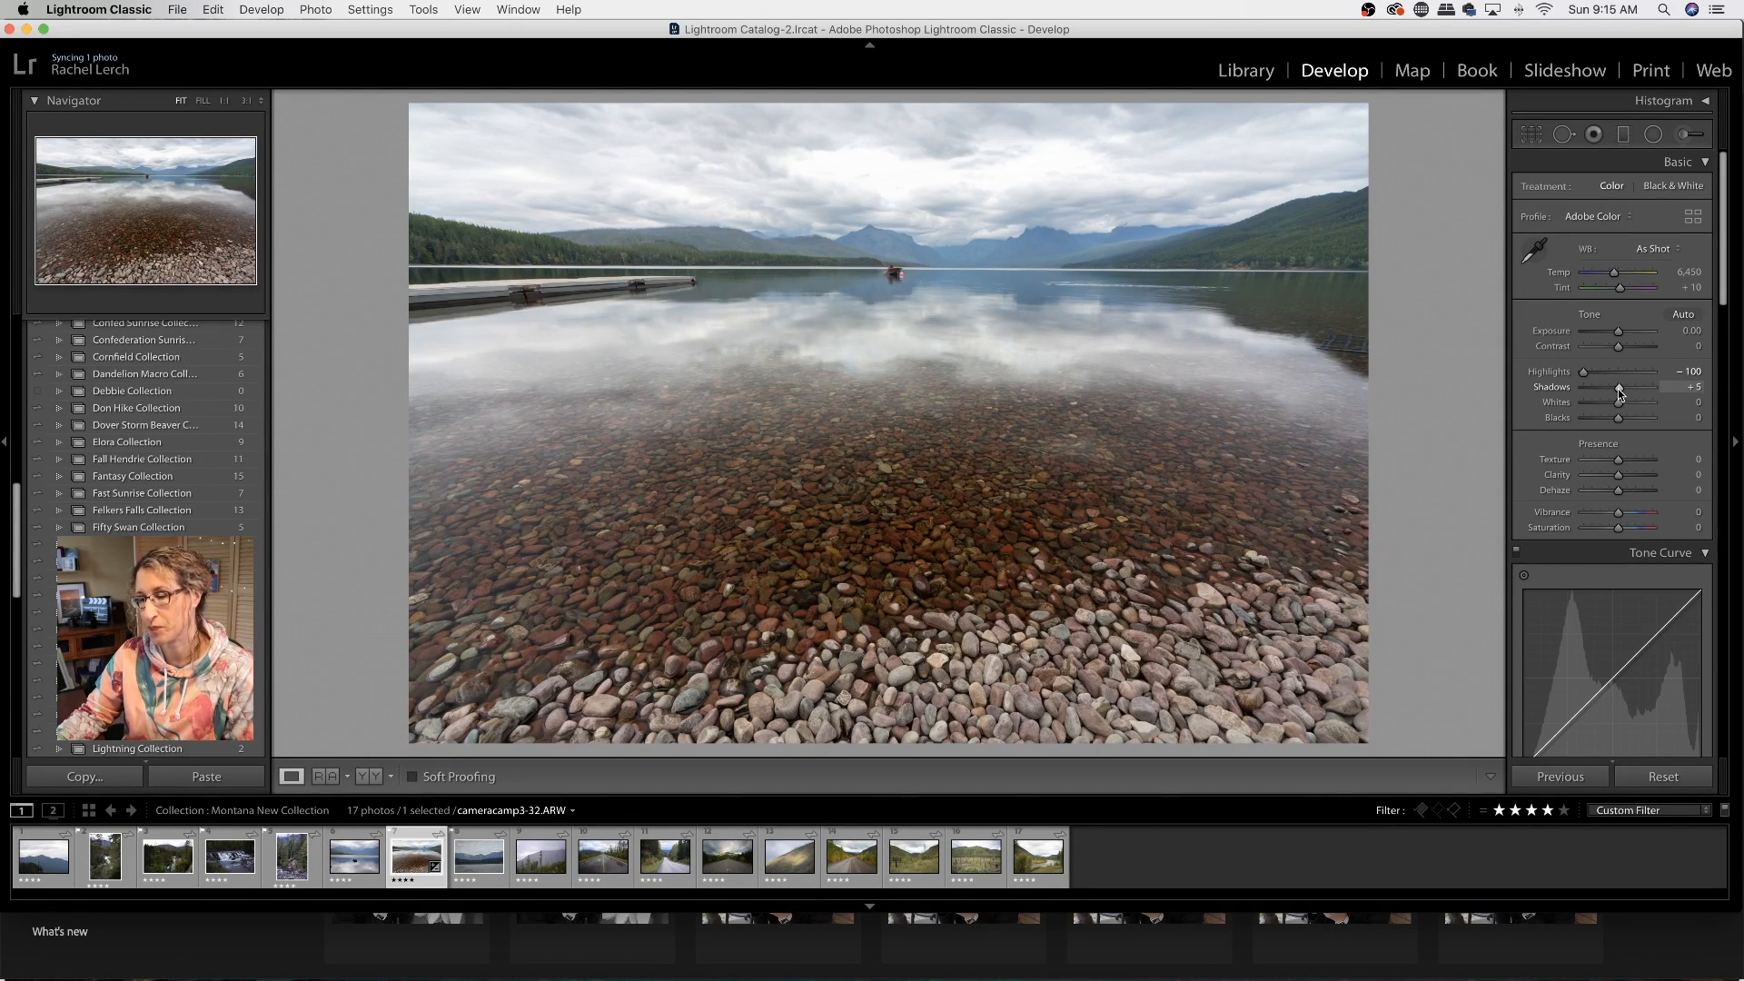
pyautogui.moveTo(1616, 389); pyautogui.dragTo(1614, 394)
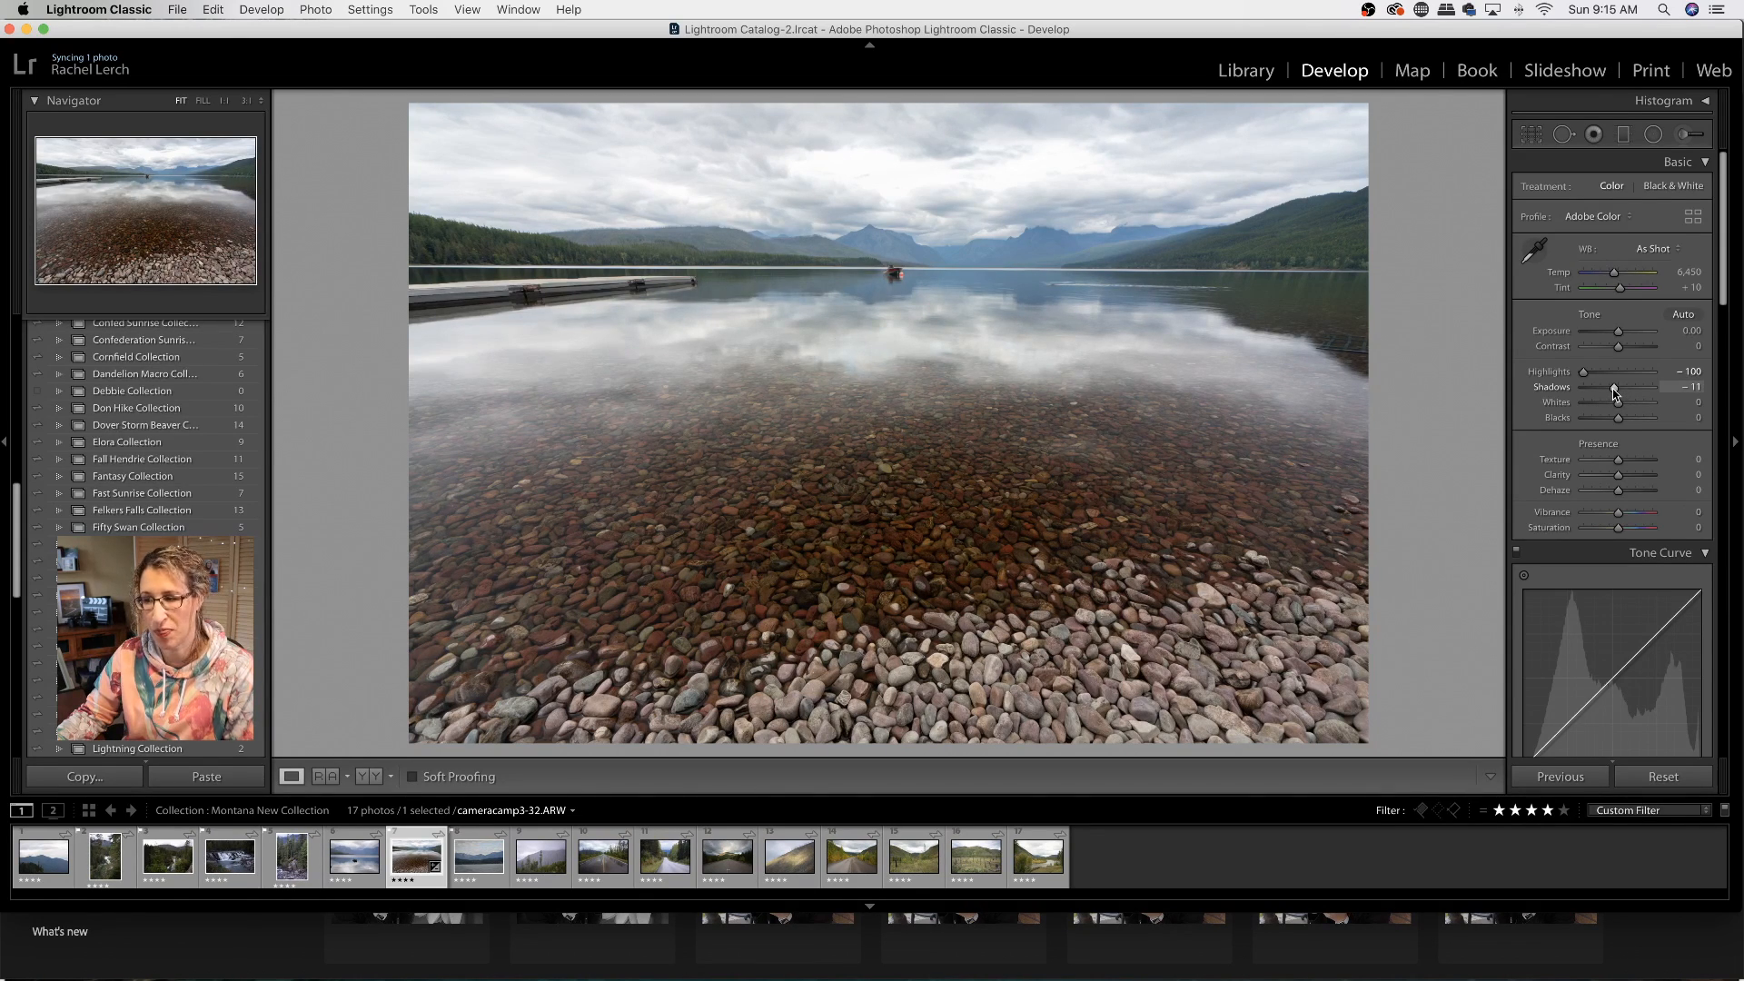
pyautogui.moveTo(1614, 393); pyautogui.dragTo(1622, 390)
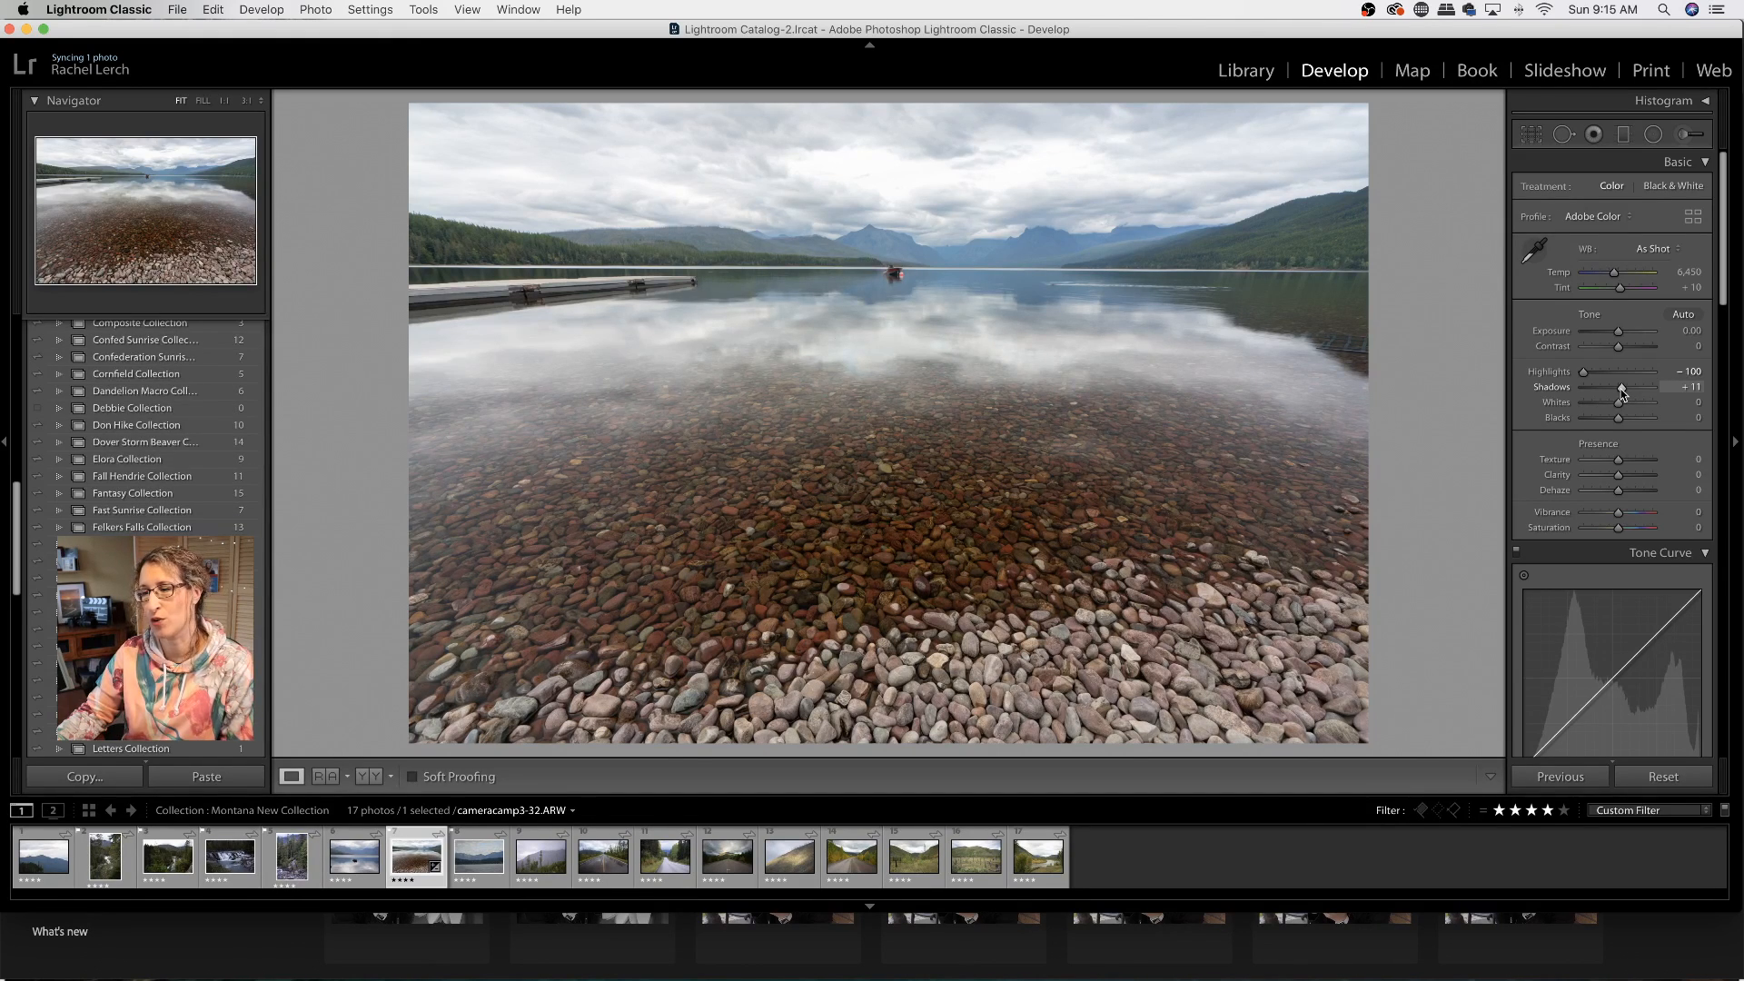
pyautogui.doubleClick(1621, 391)
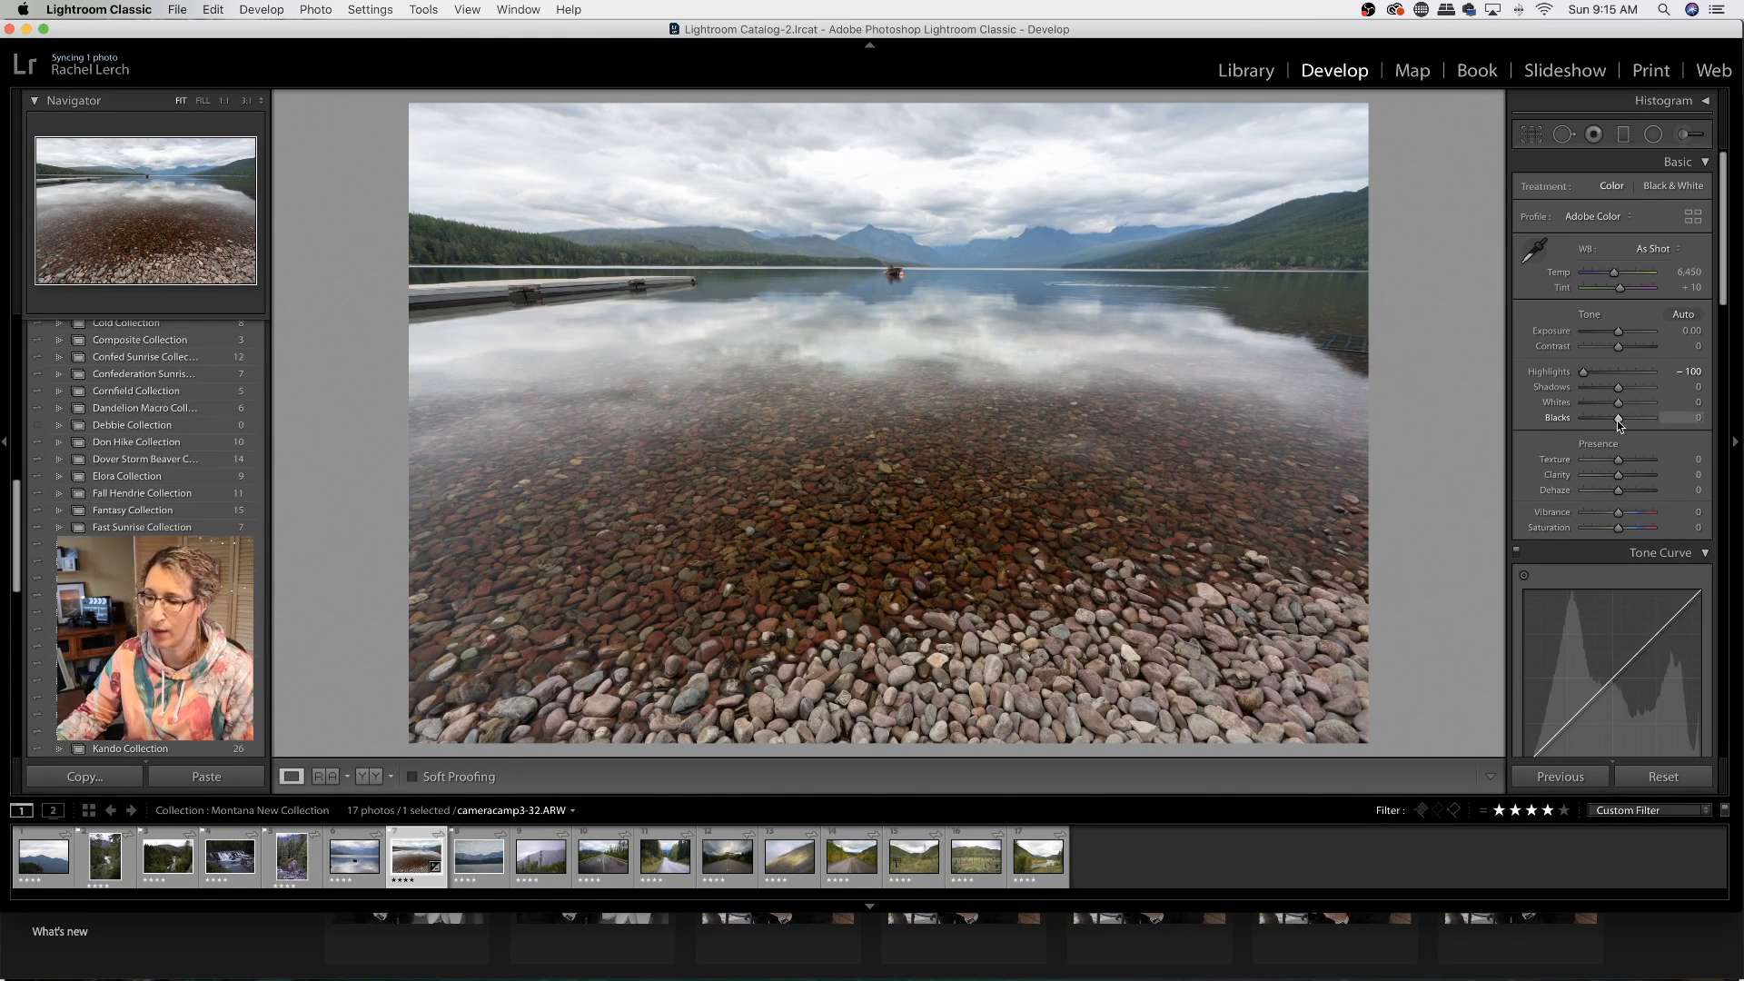
pyautogui.moveTo(1618, 422); pyautogui.dragTo(1618, 423)
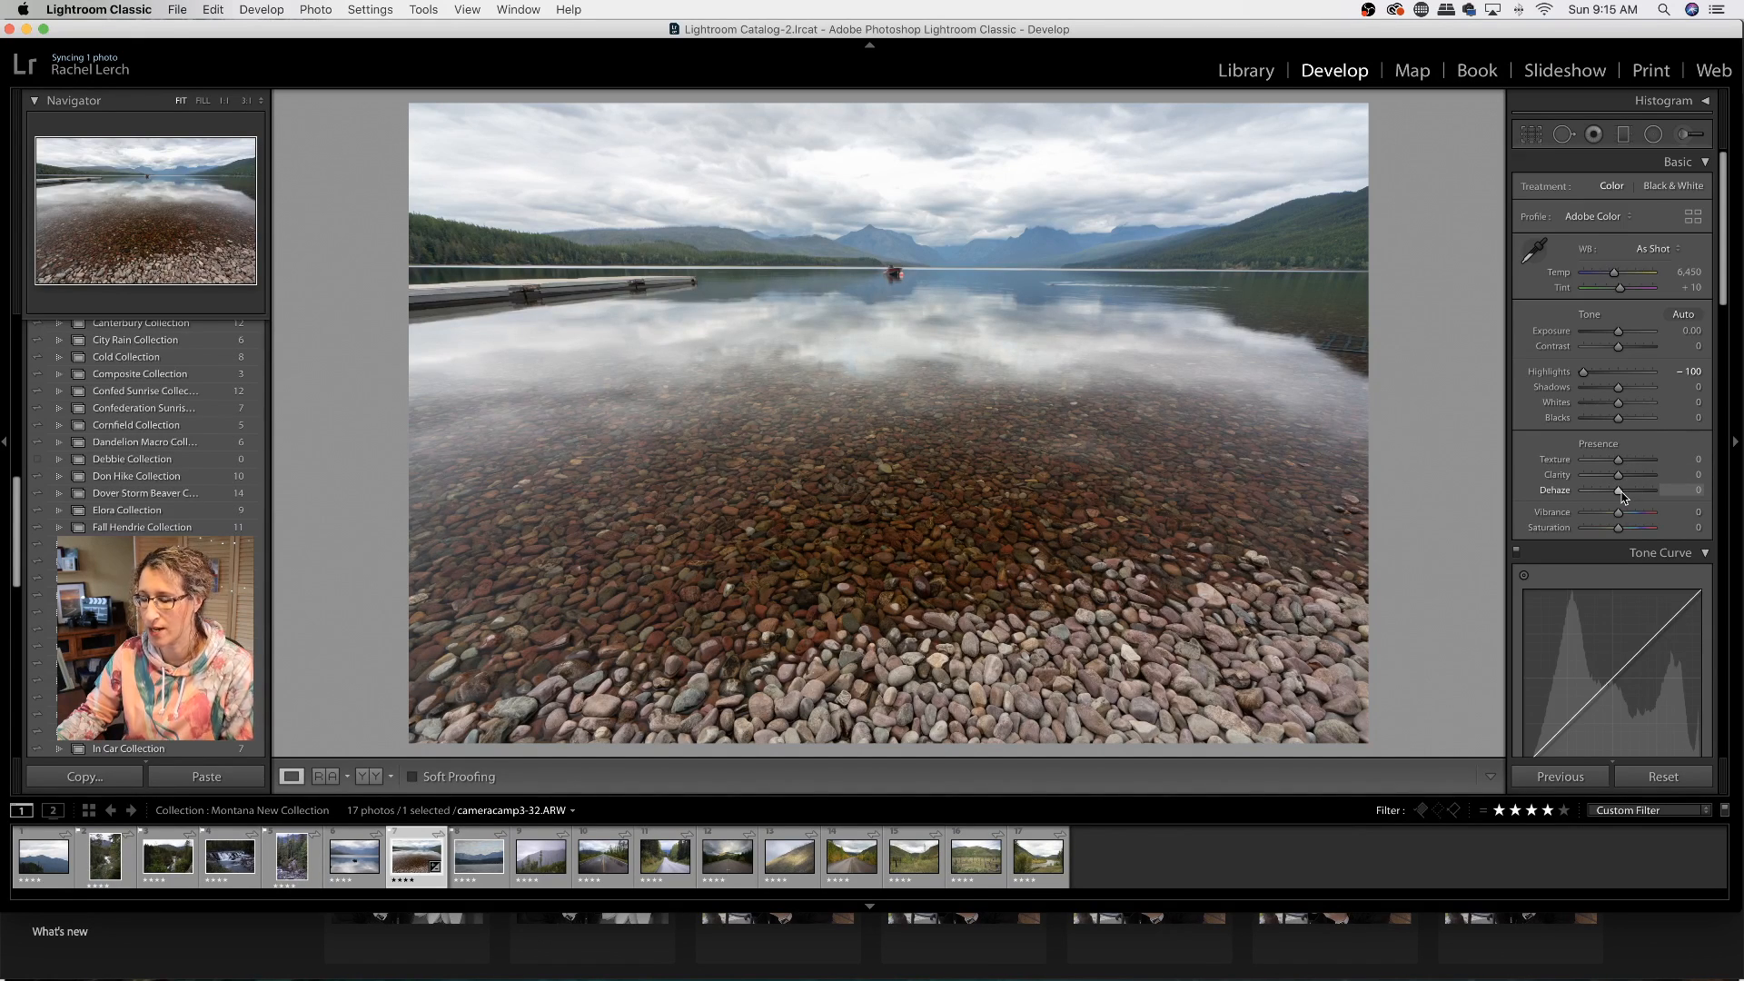
# Step: Try out Dehaze on the photo, settling on +13, and reset Vibrance to 0
pyautogui.moveTo(1622, 492); pyautogui.dragTo(1629, 489)
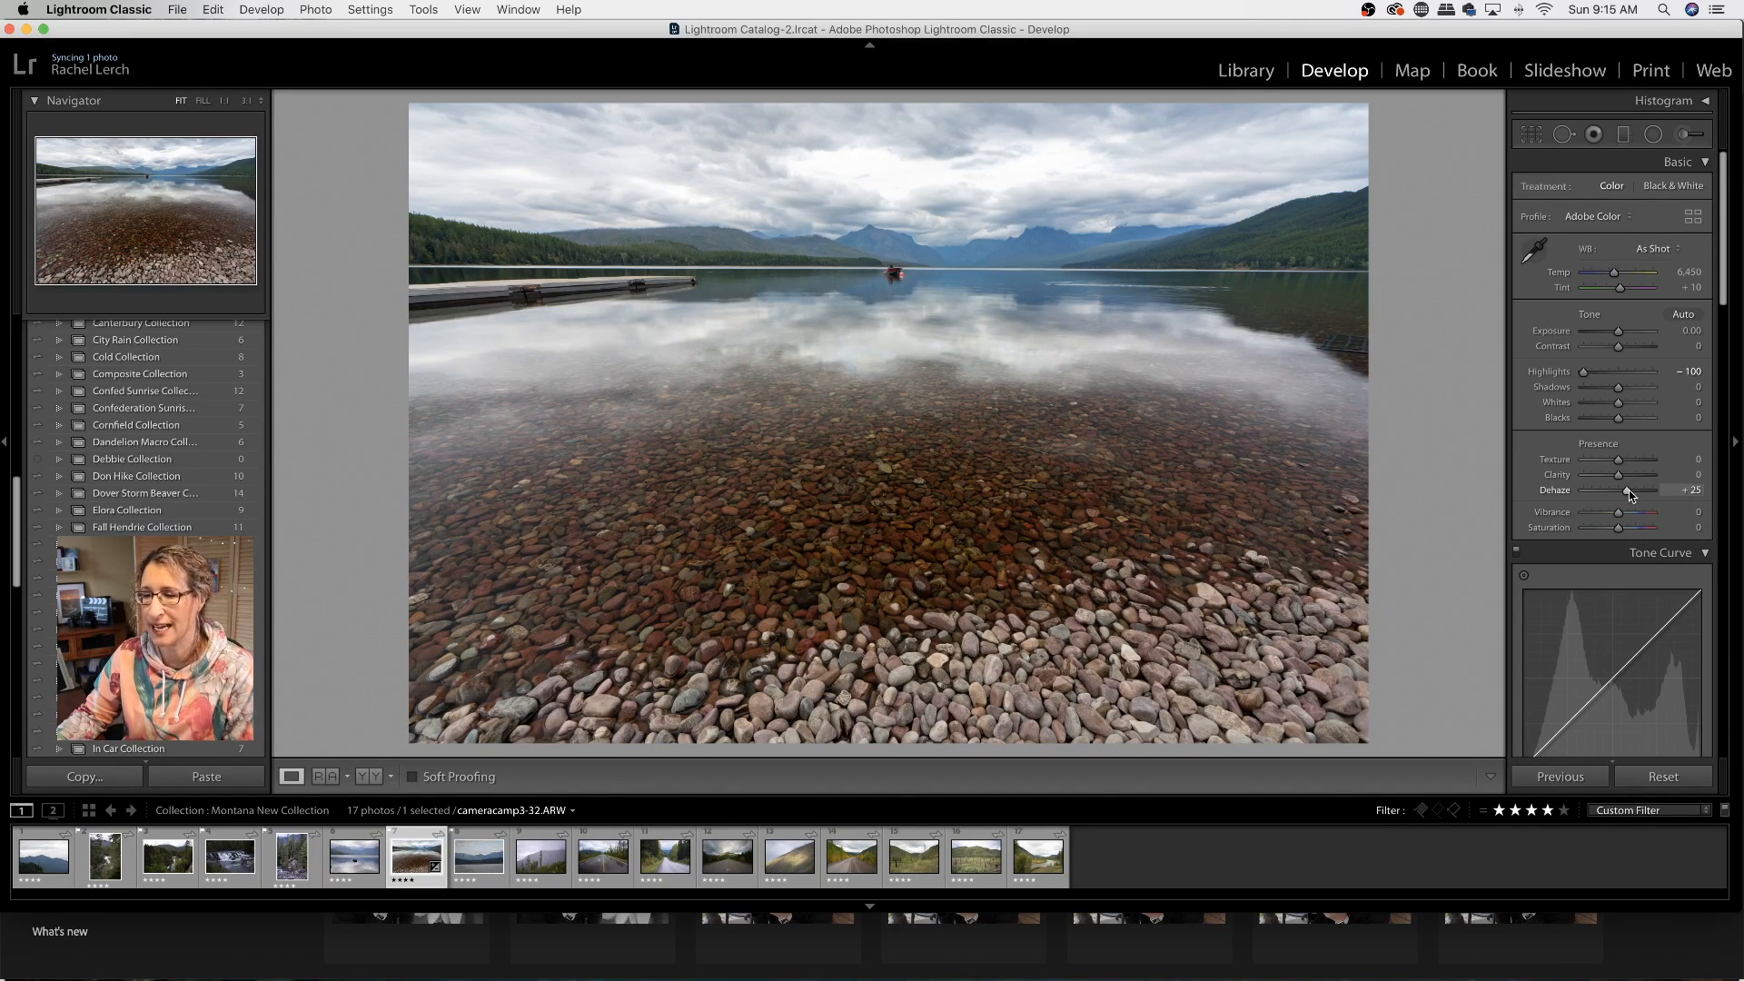
pyautogui.moveTo(1628, 488); pyautogui.dragTo(1625, 495)
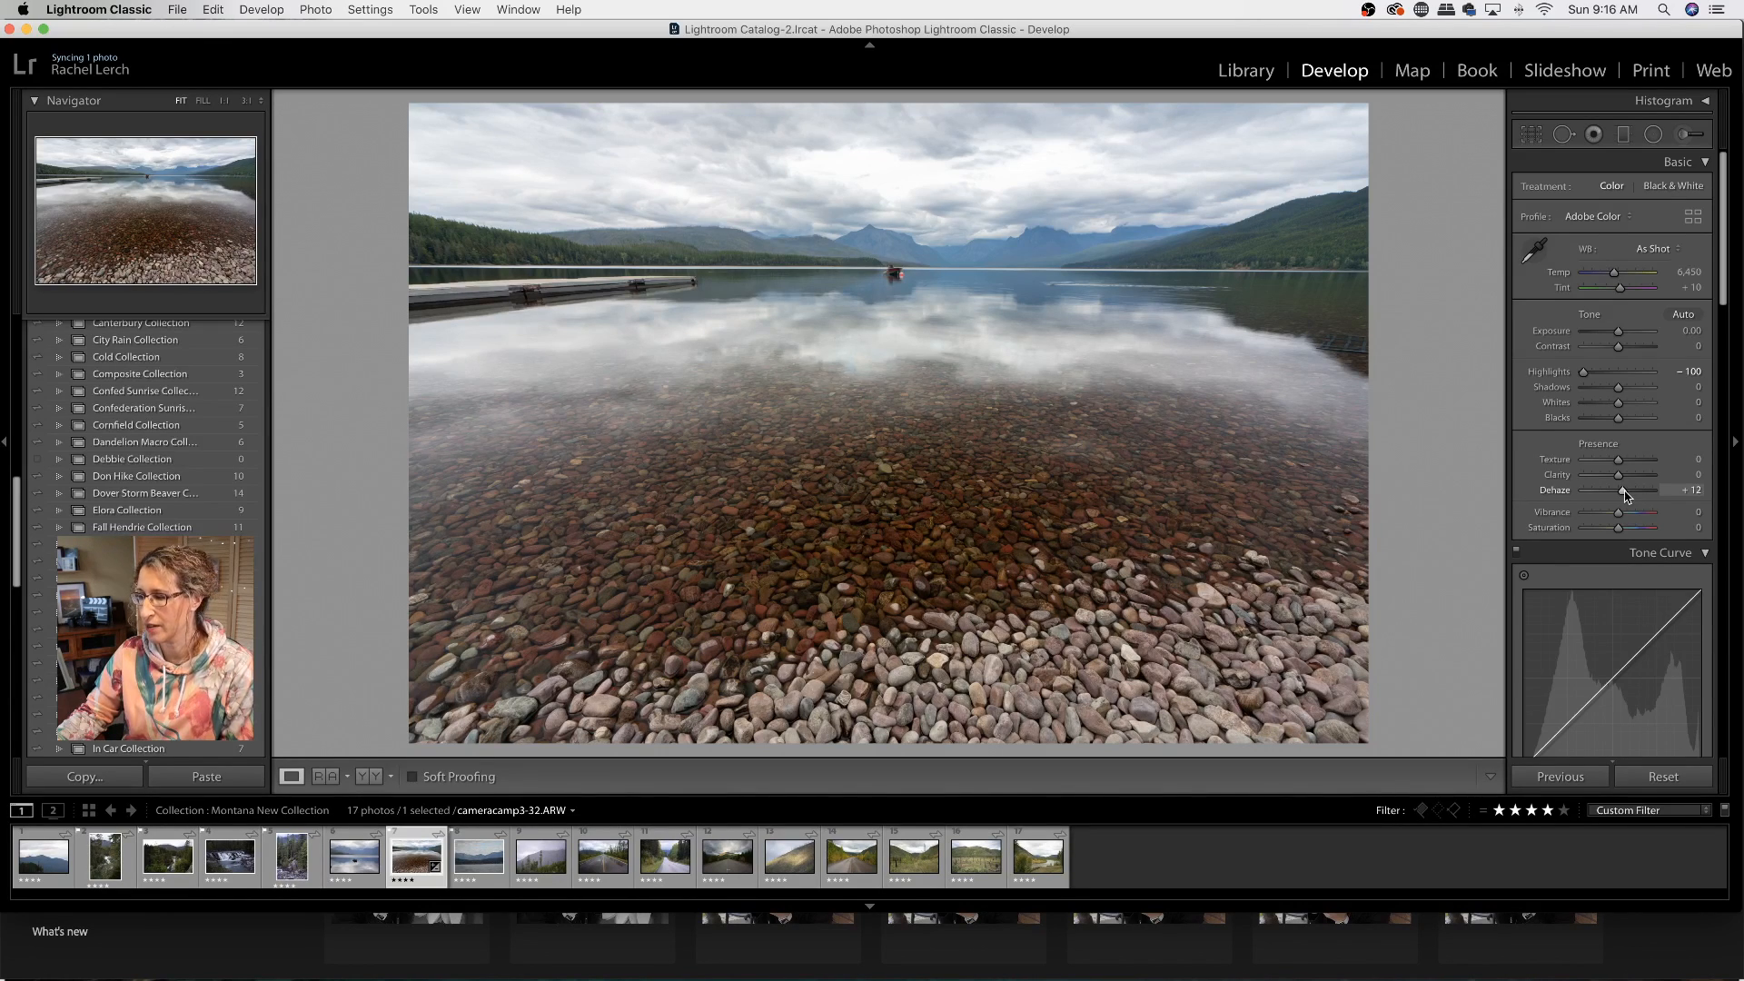
pyautogui.moveTo(1625, 495); pyautogui.dragTo(1615, 513)
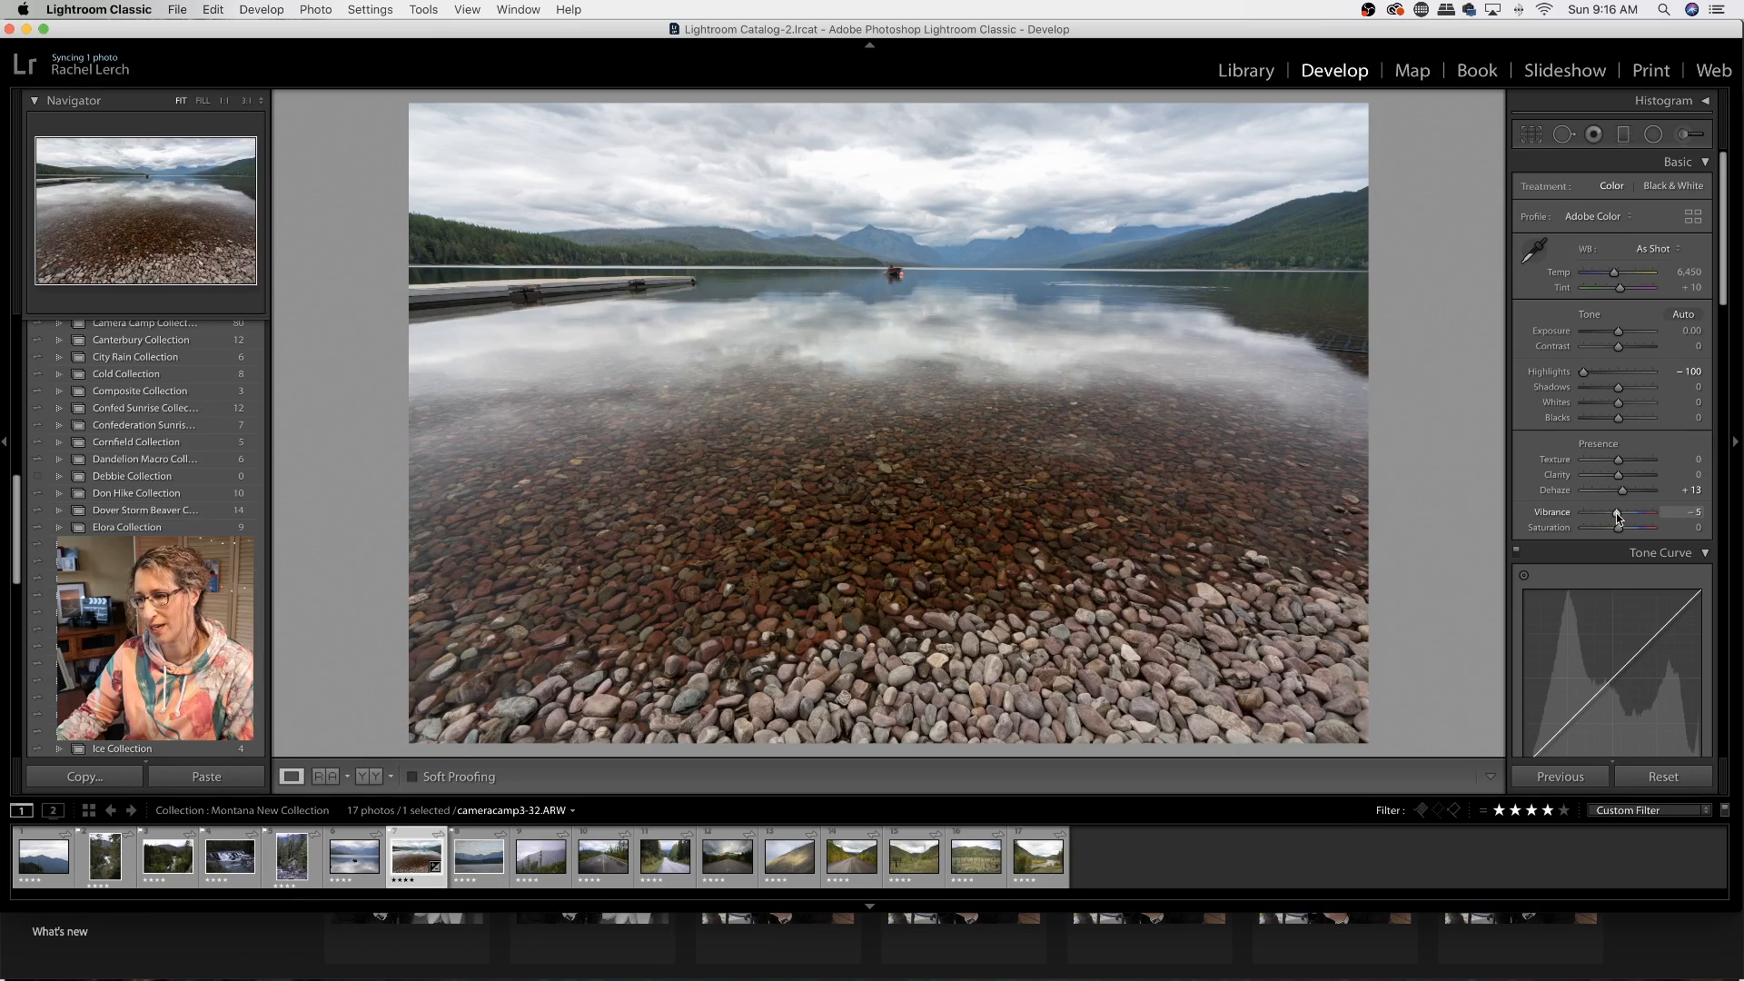
pyautogui.doubleClick(1616, 515)
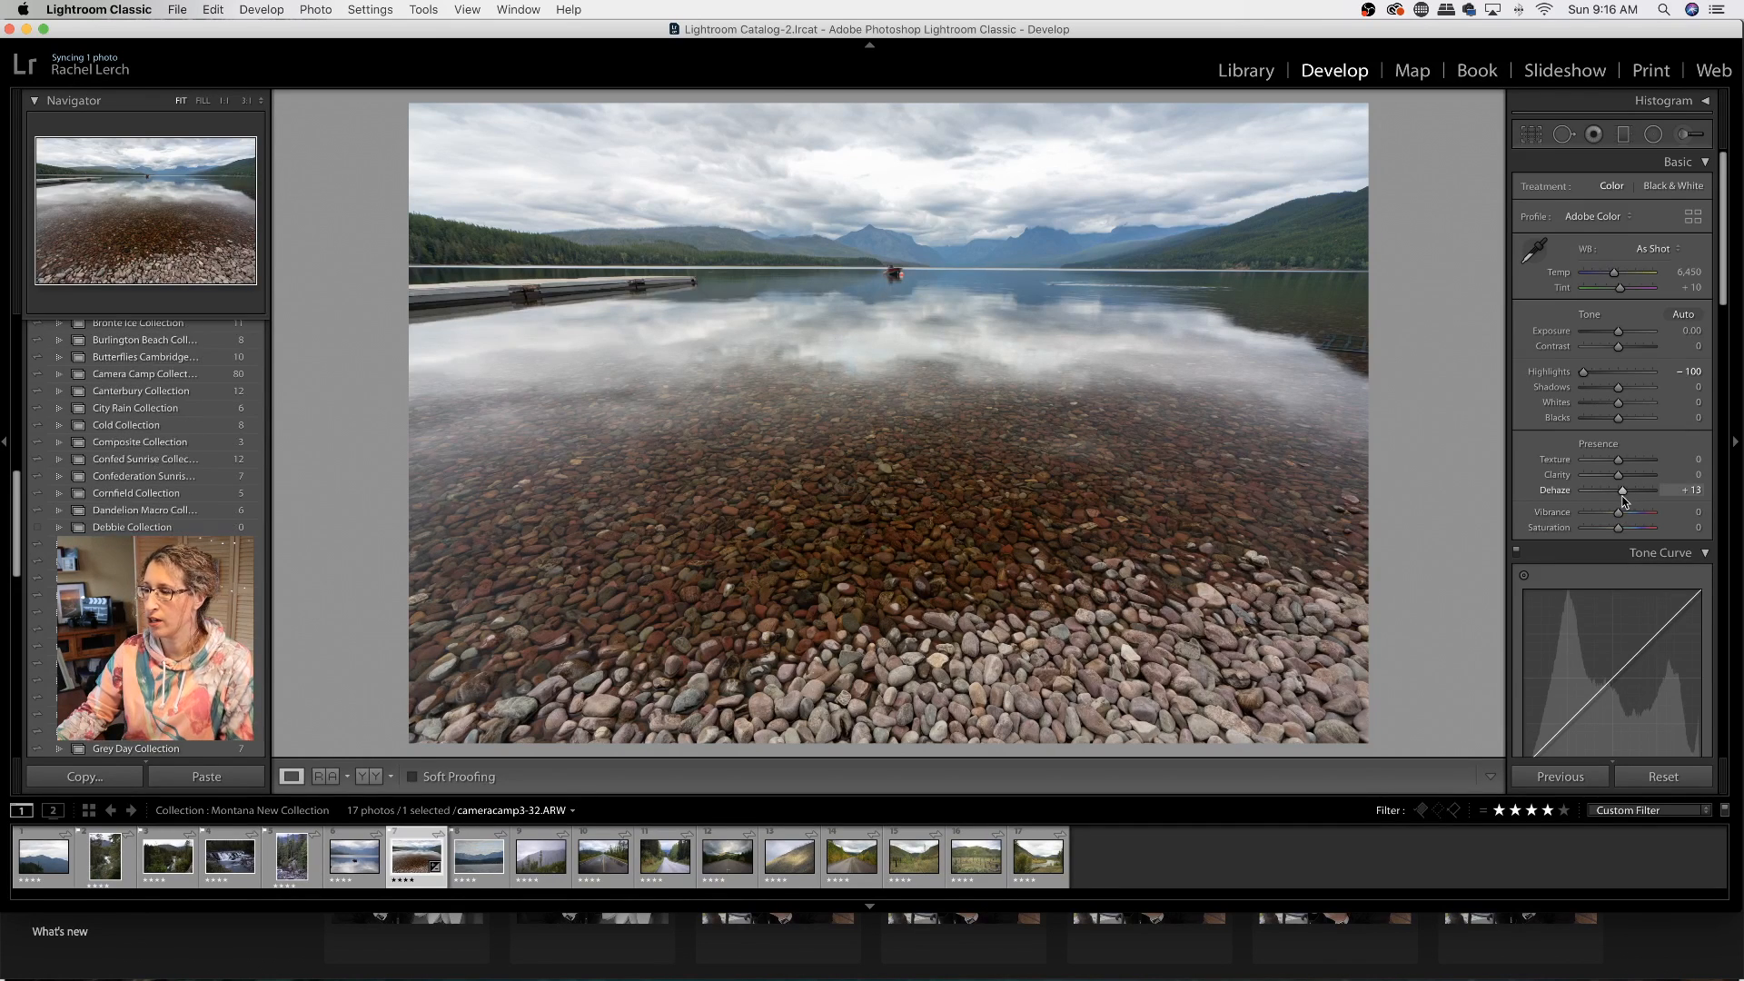
pyautogui.doubleClick(1623, 495)
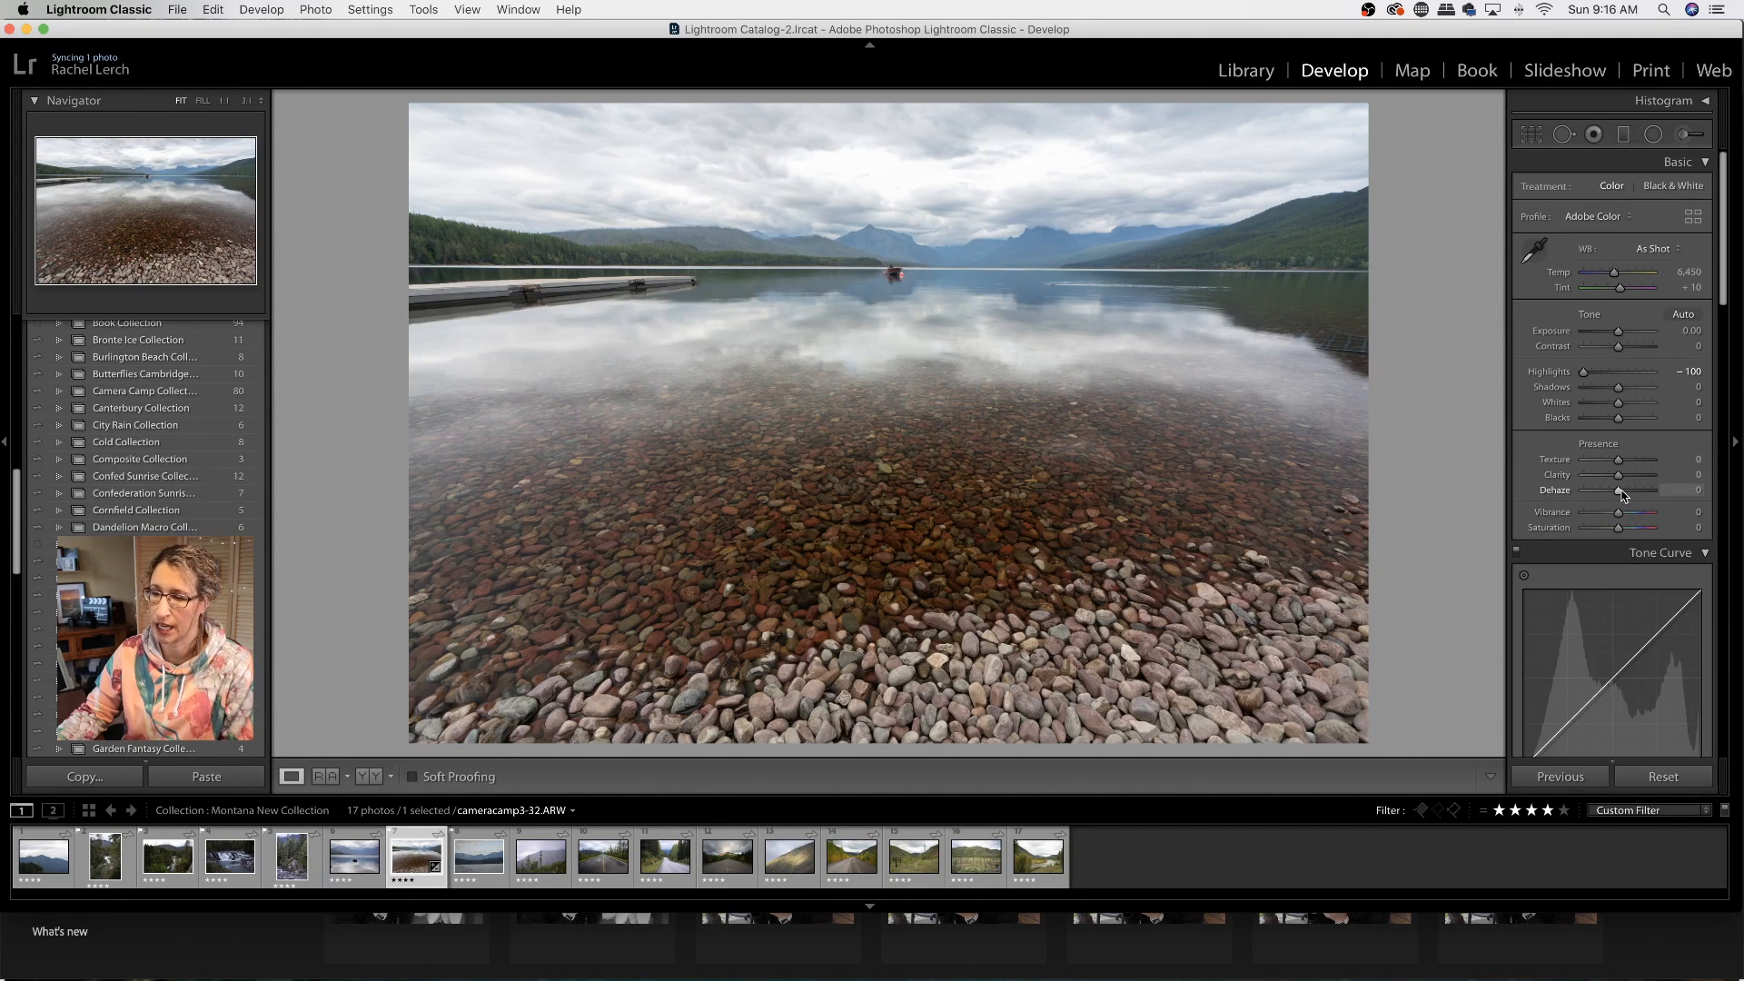
pyautogui.moveTo(1623, 494); pyautogui.dragTo(1616, 515)
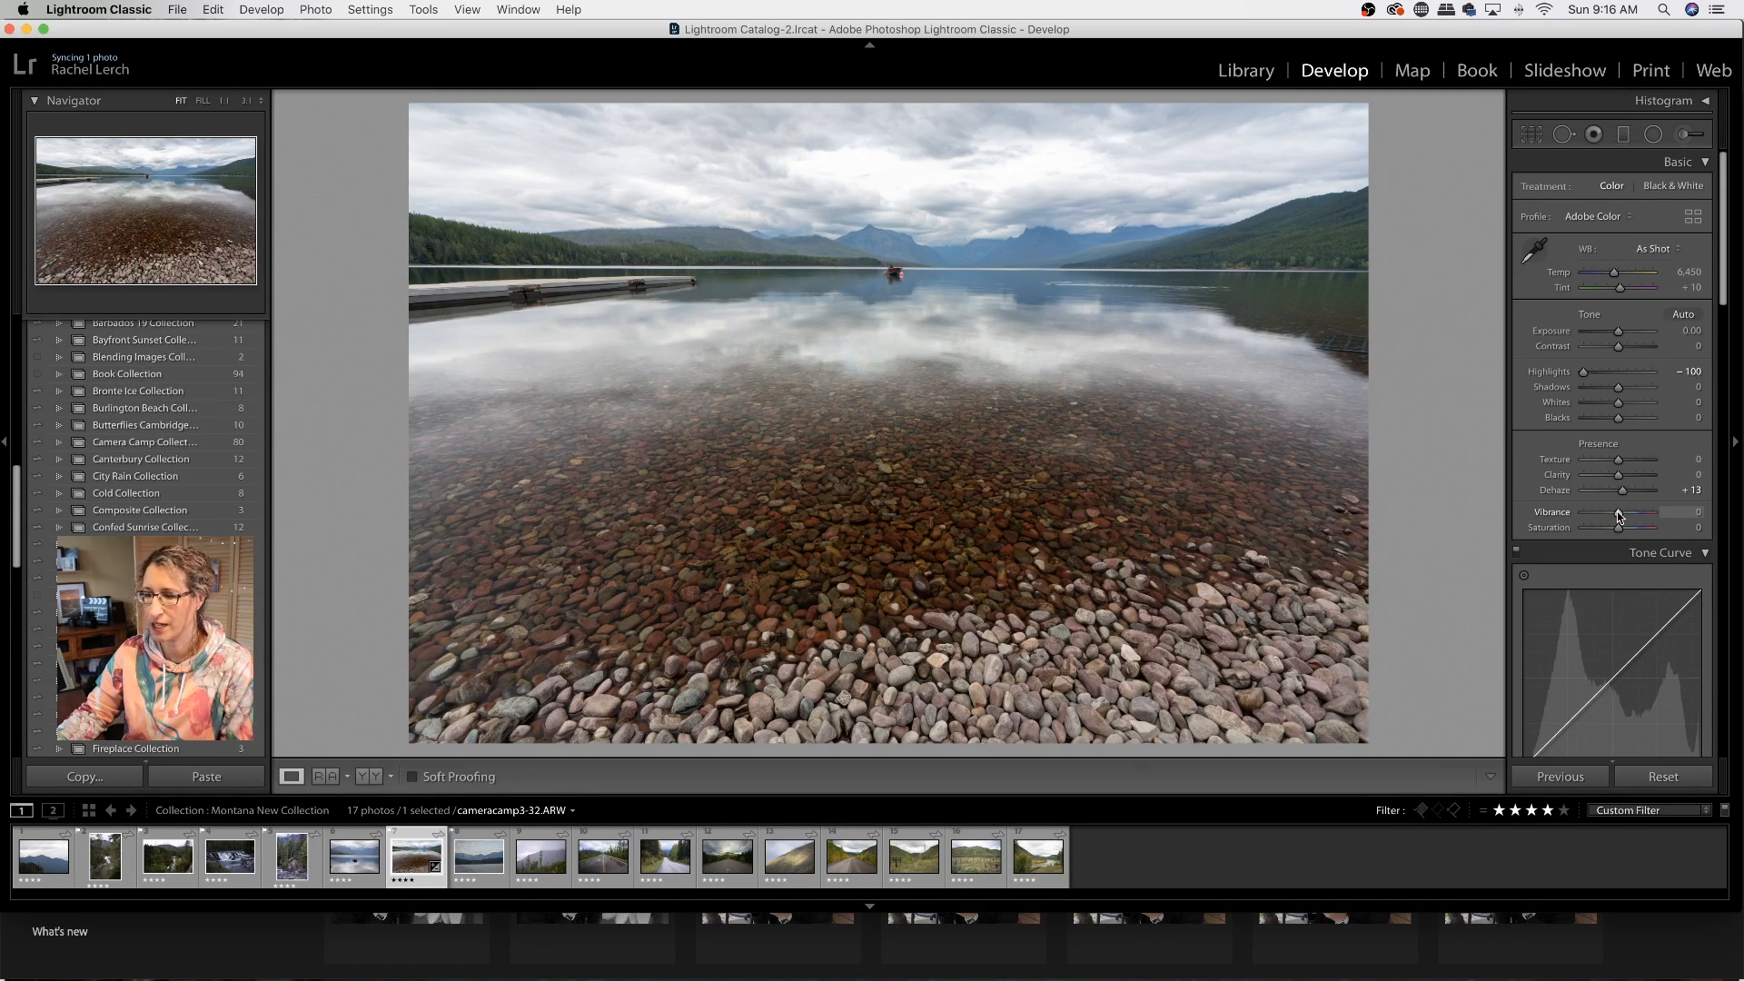
pyautogui.doubleClick(1617, 515)
# Step: Reduce the saturation of the photo's Blue color range to -11 in the HSL adjustments
pyautogui.scroll(-3, 1663, 517)
pyautogui.scroll(-8, 1663, 516)
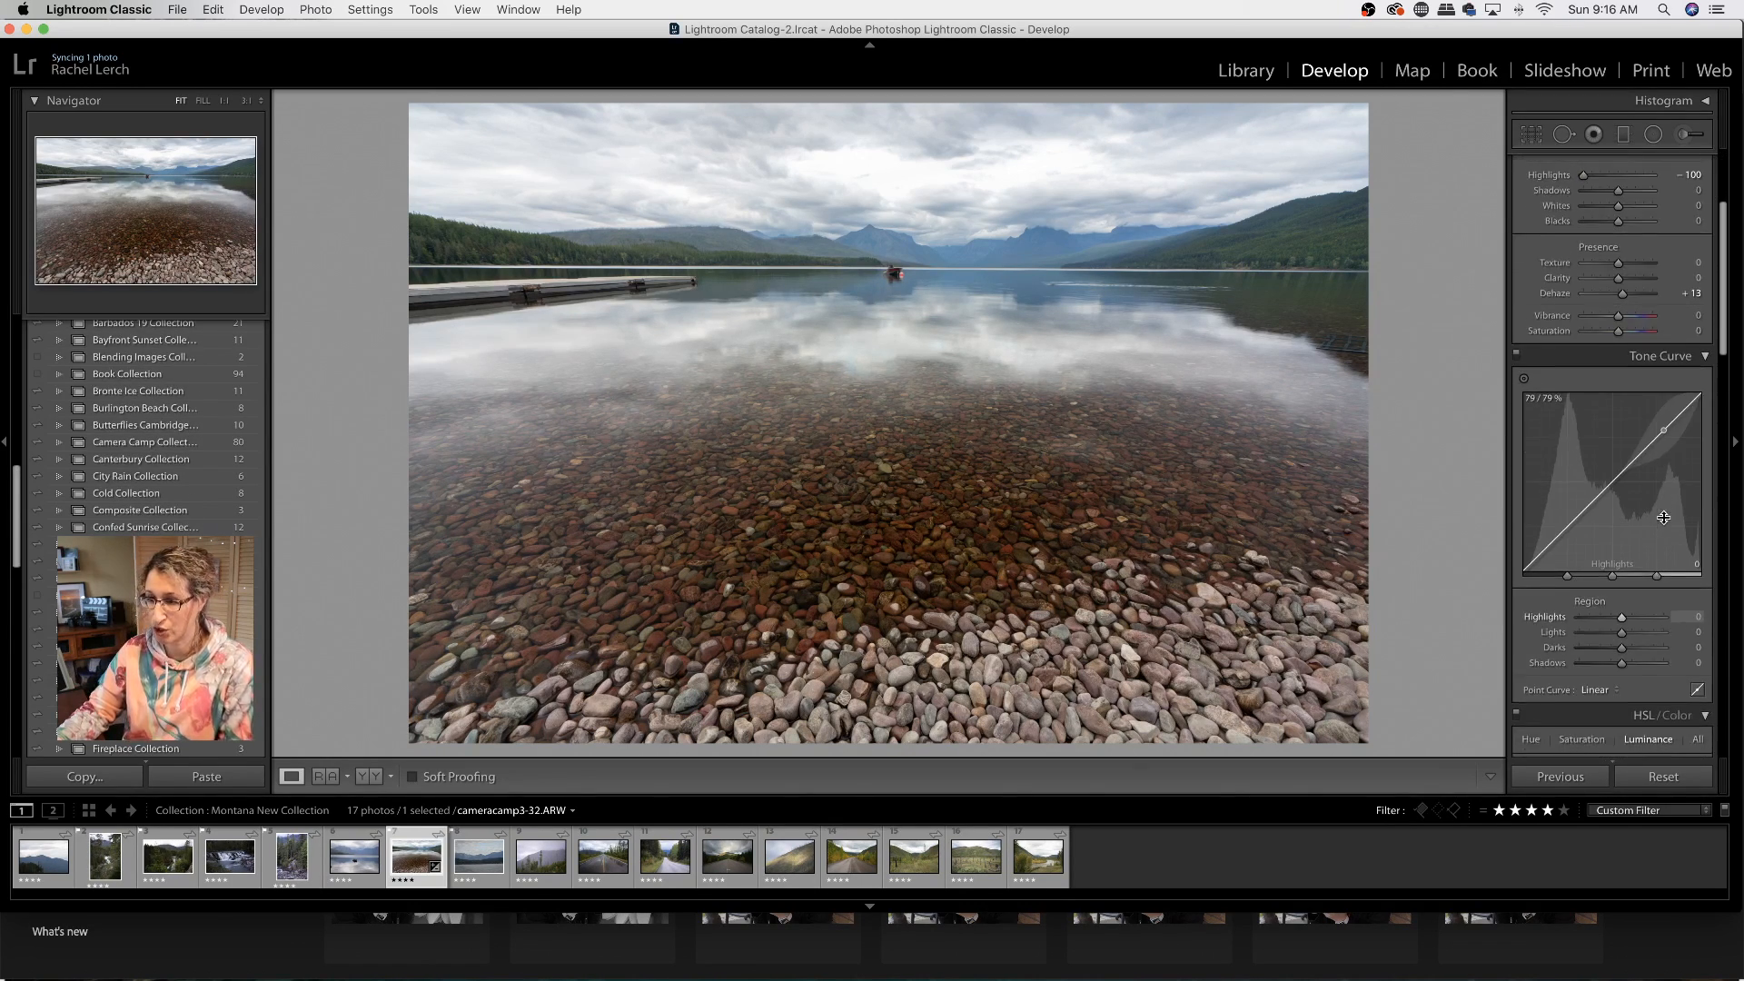
pyautogui.scroll(-8, 1655, 499)
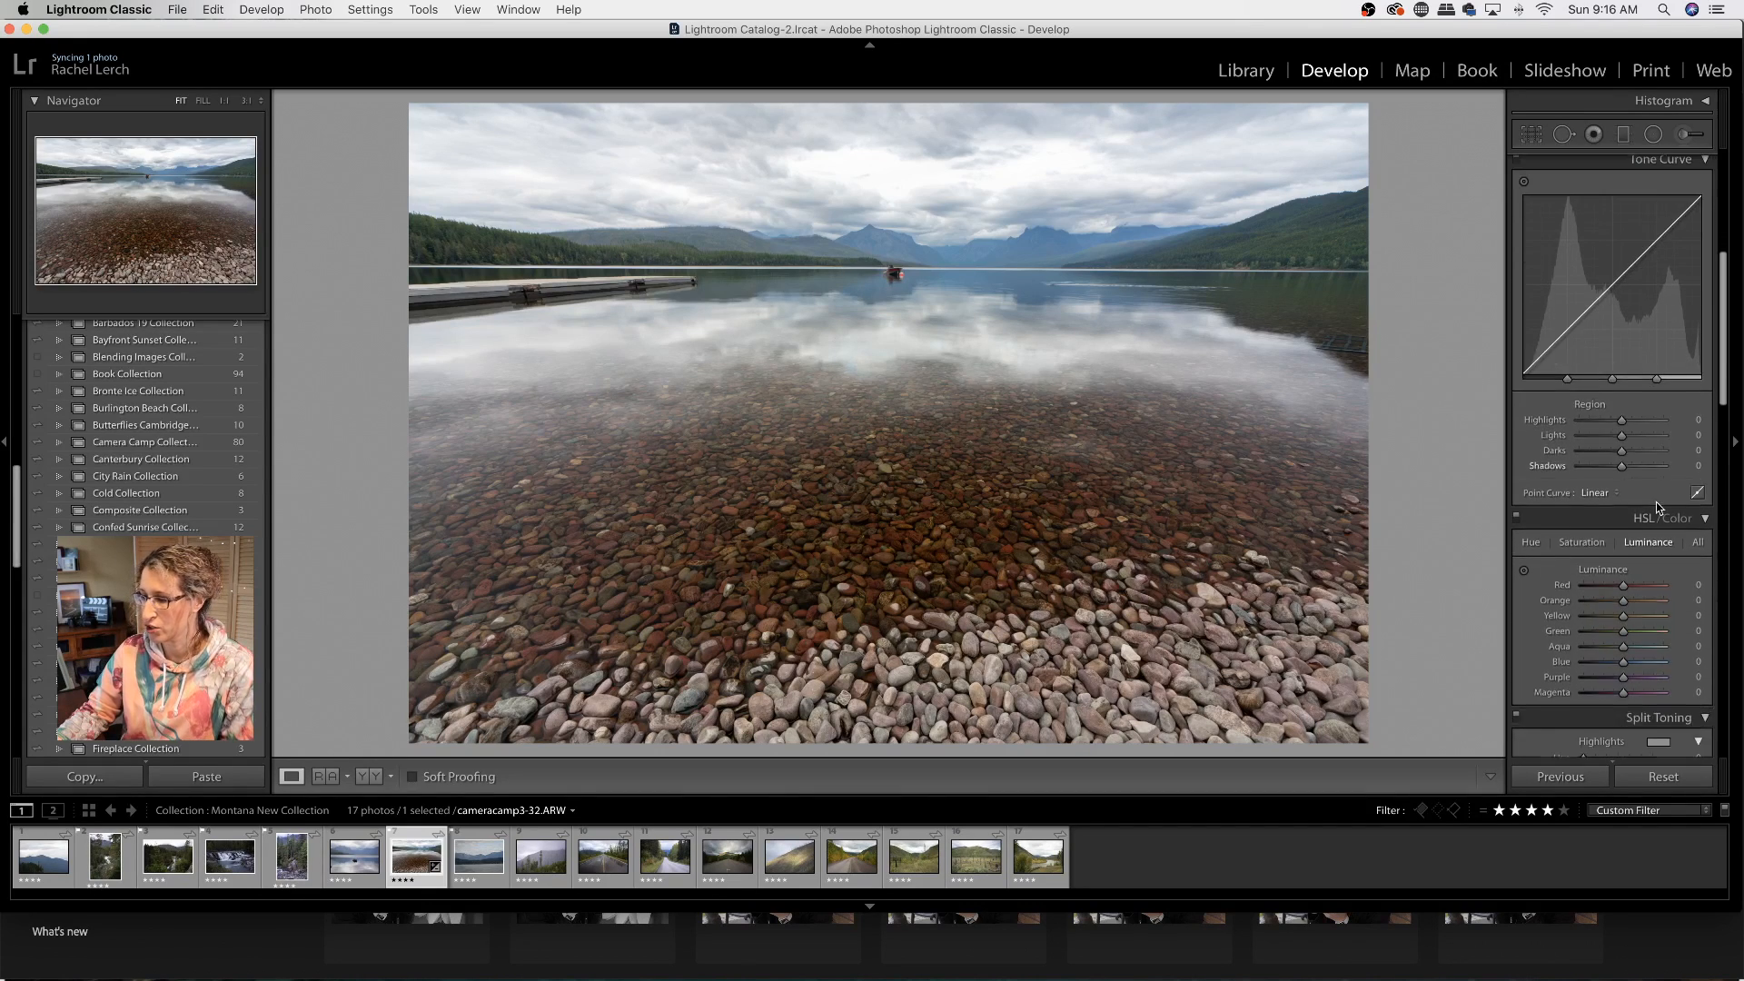
pyautogui.scroll(-2, 1657, 506)
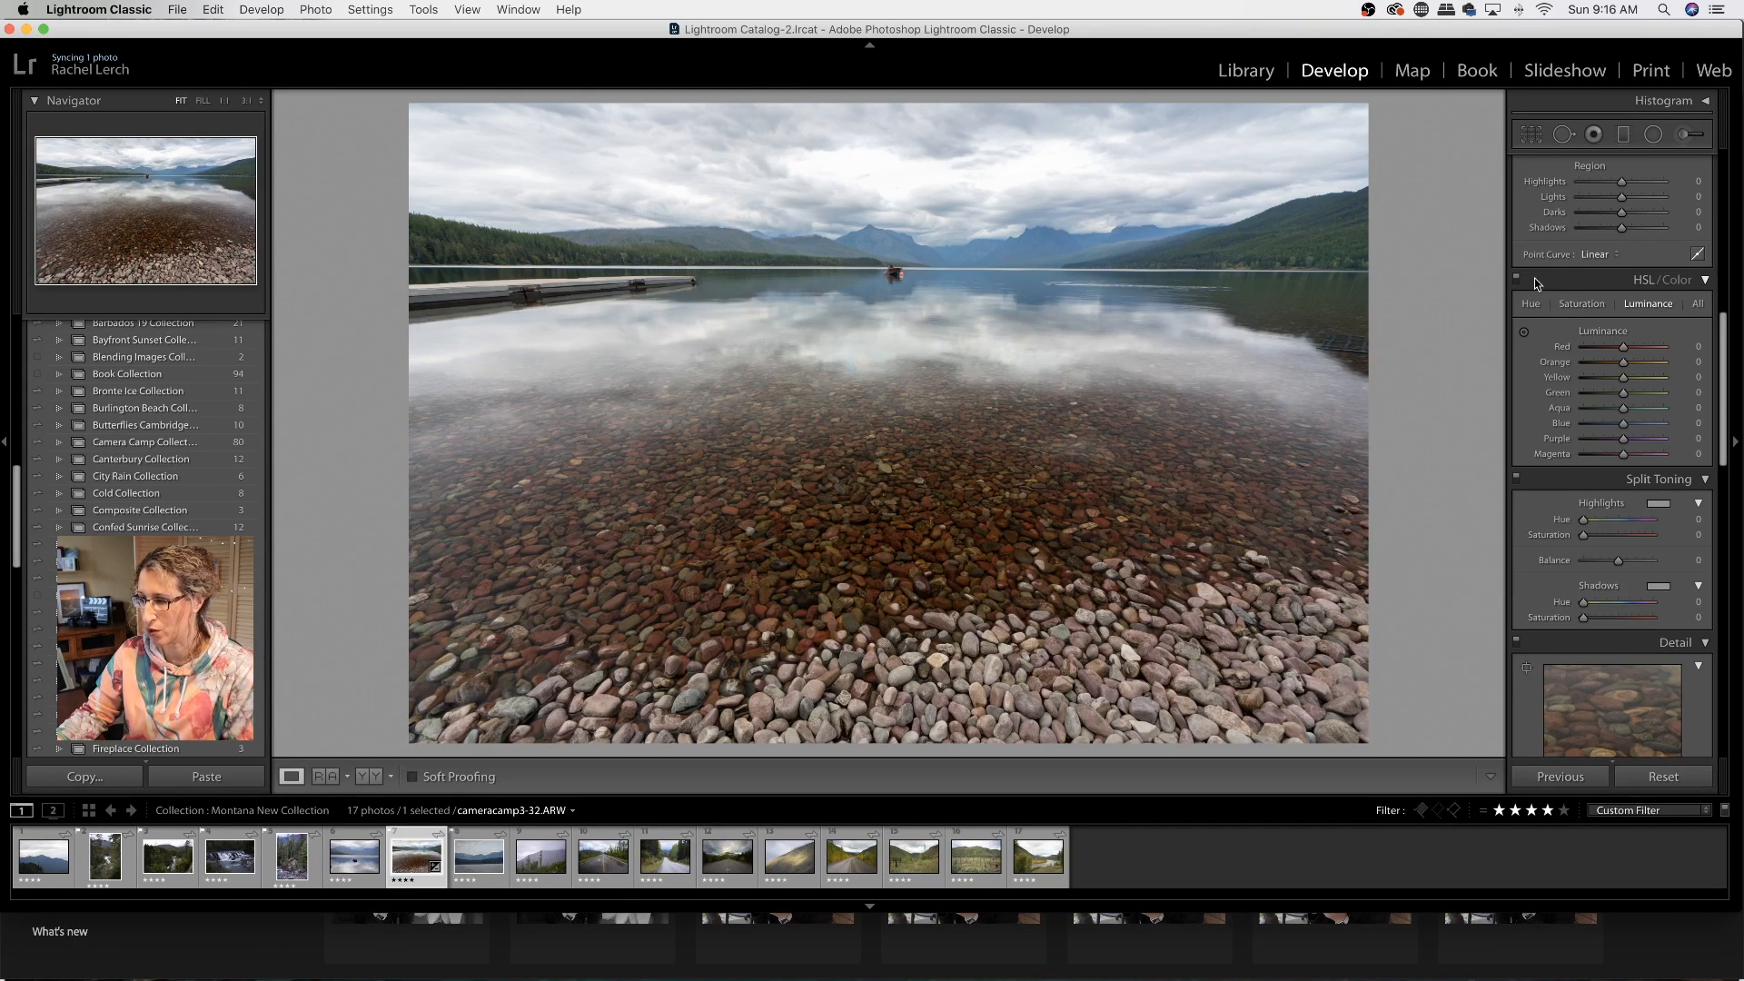
pyautogui.click(1599, 303)
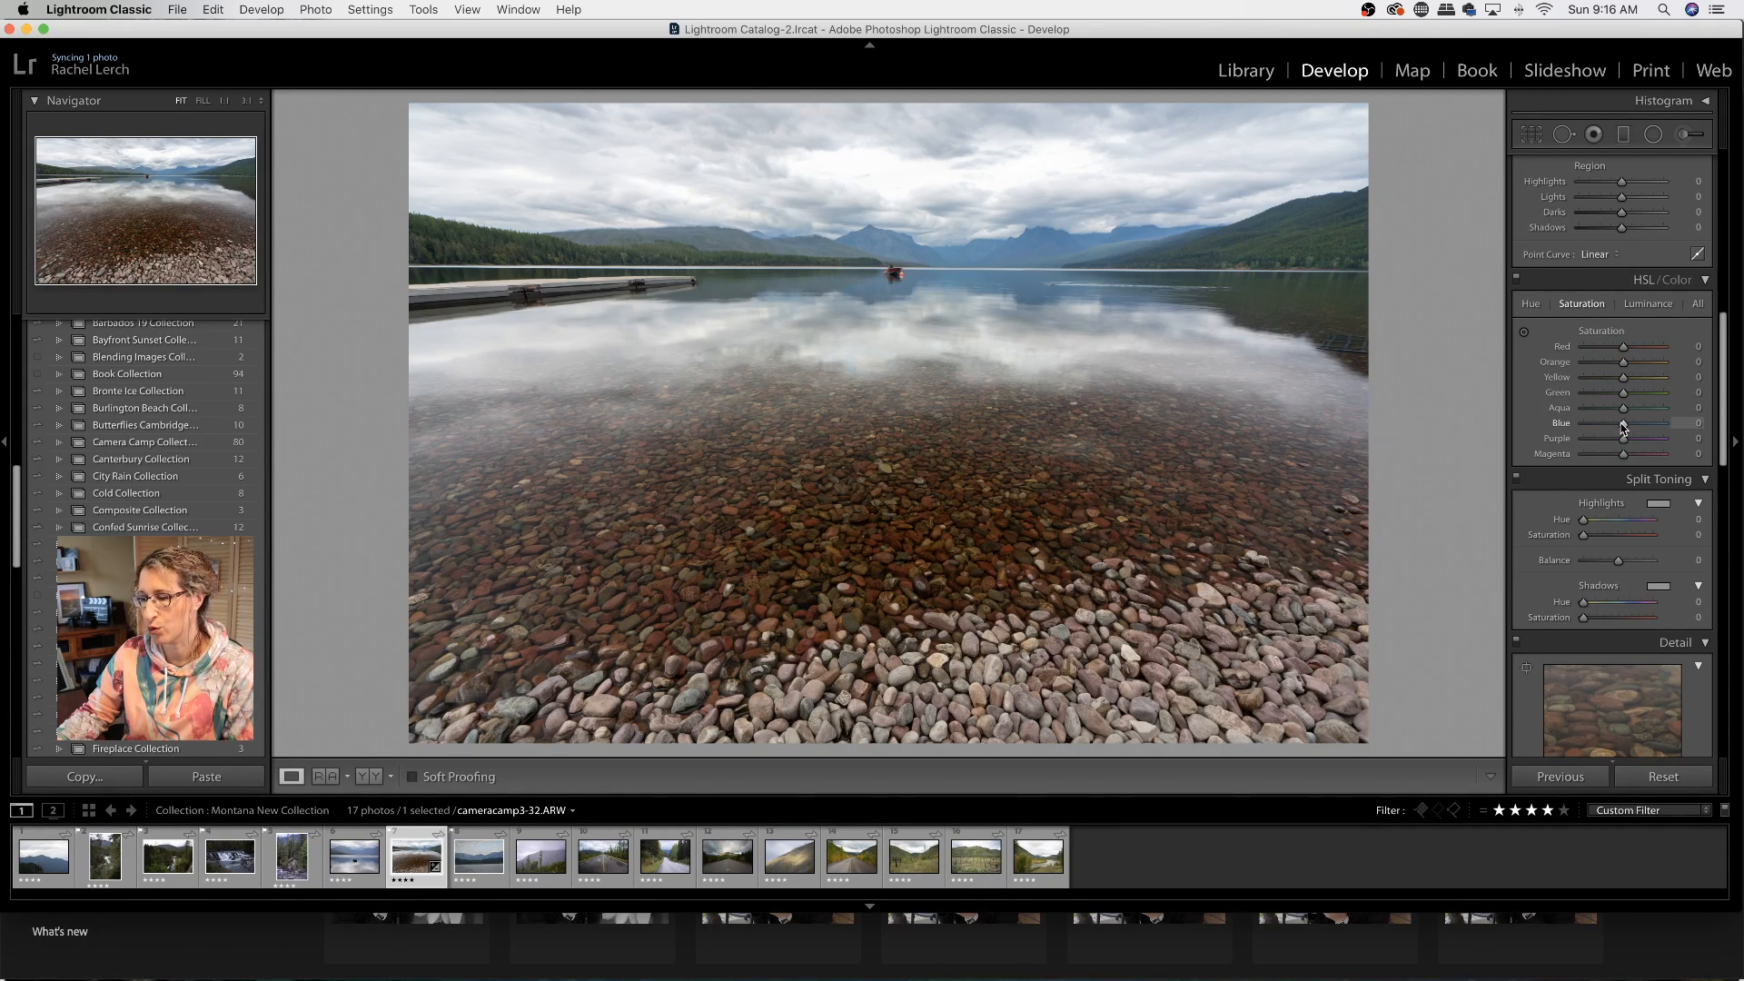
pyautogui.moveTo(1624, 427); pyautogui.dragTo(1617, 428)
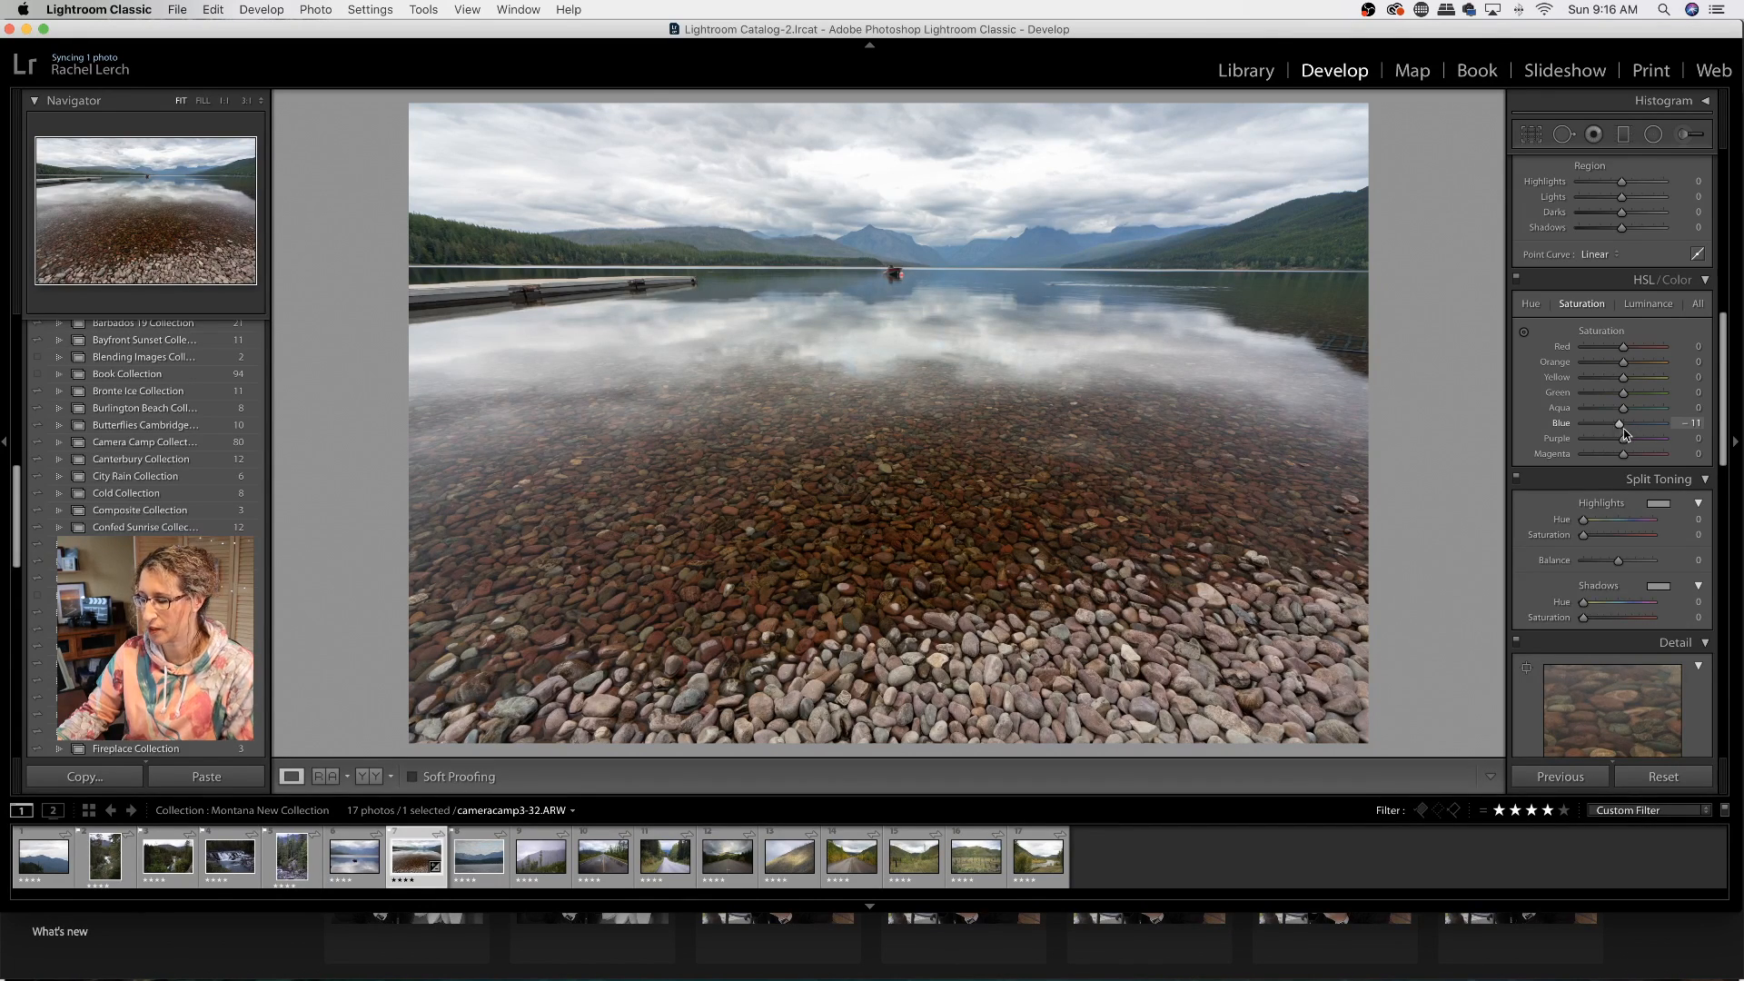
# Step: Enable Remove Chromatic Aberration in the photo's lens corrections
pyautogui.scroll(-6, 1659, 553)
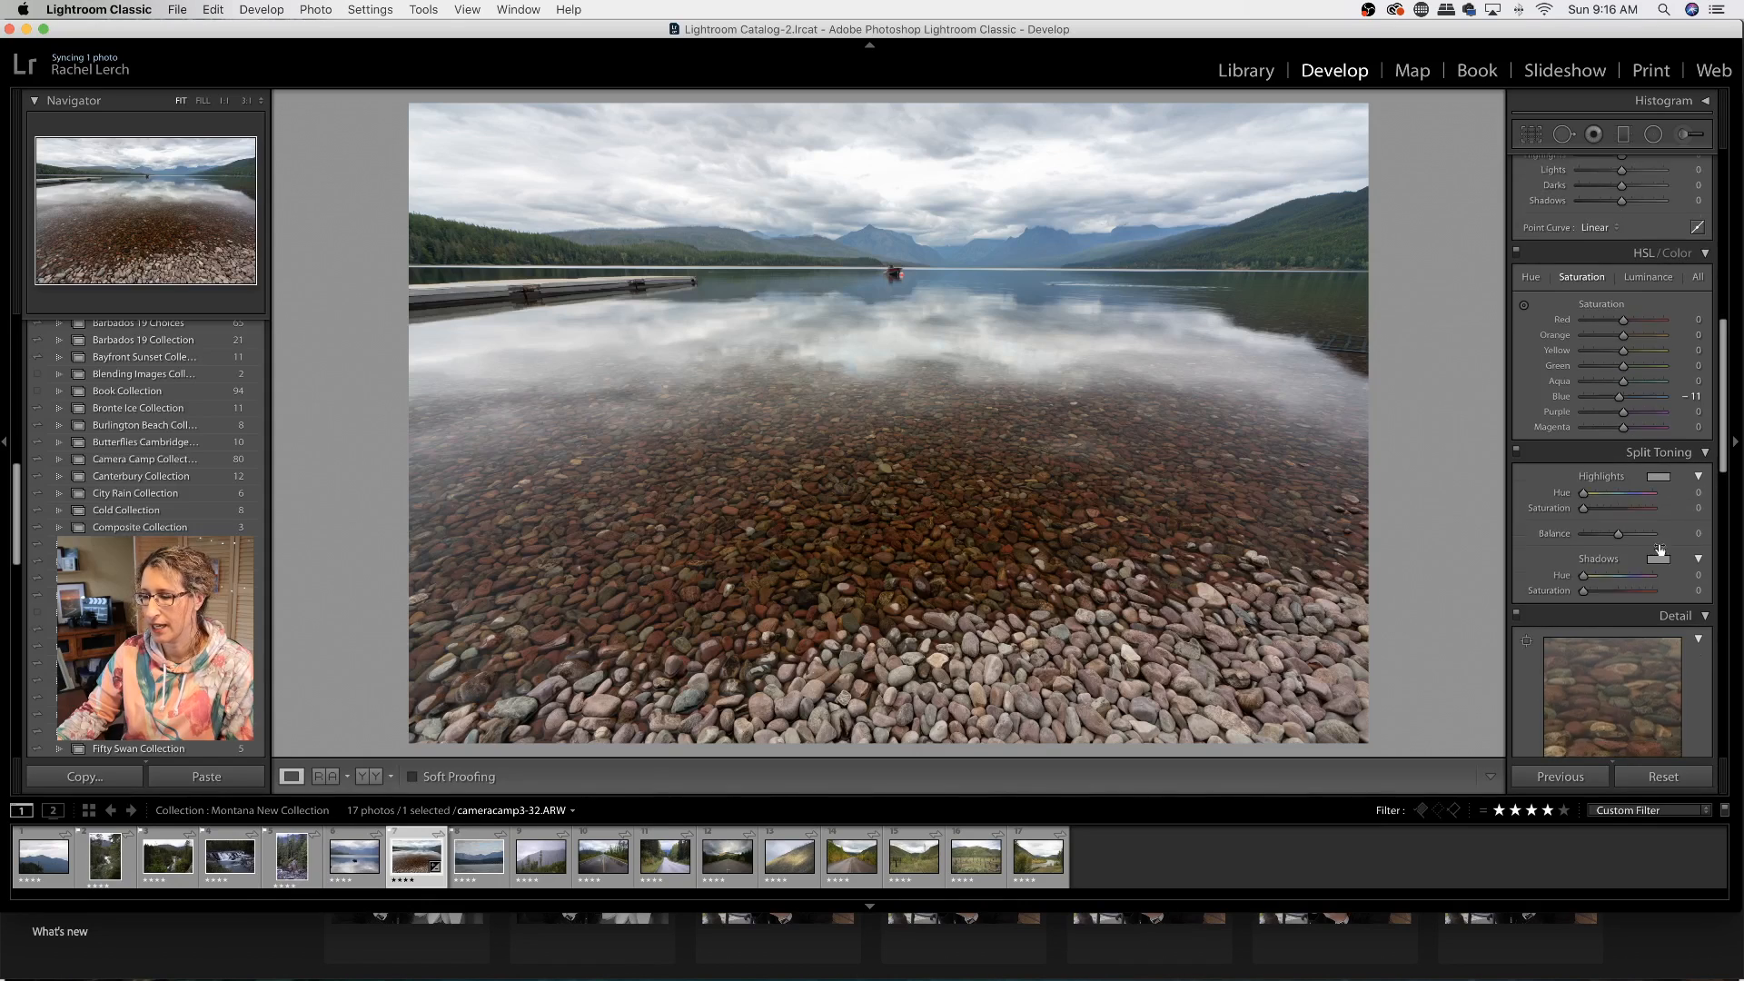
pyautogui.scroll(-8, 1668, 533)
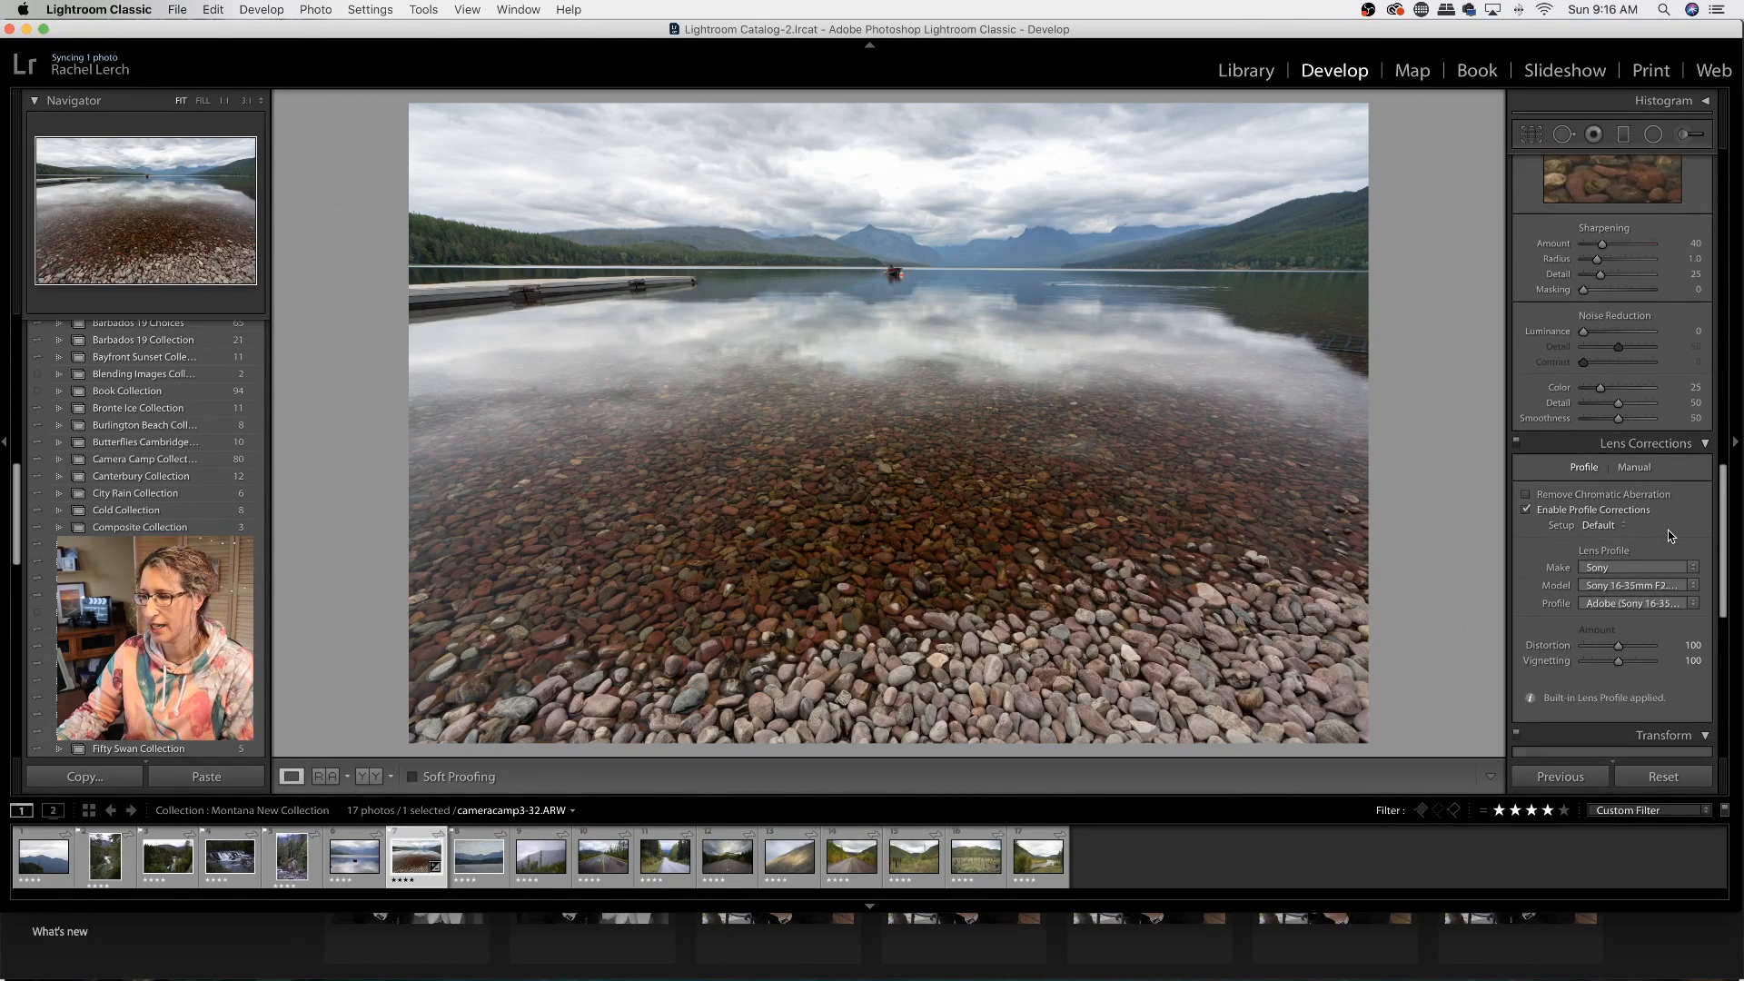
pyautogui.scroll(-1, 1668, 530)
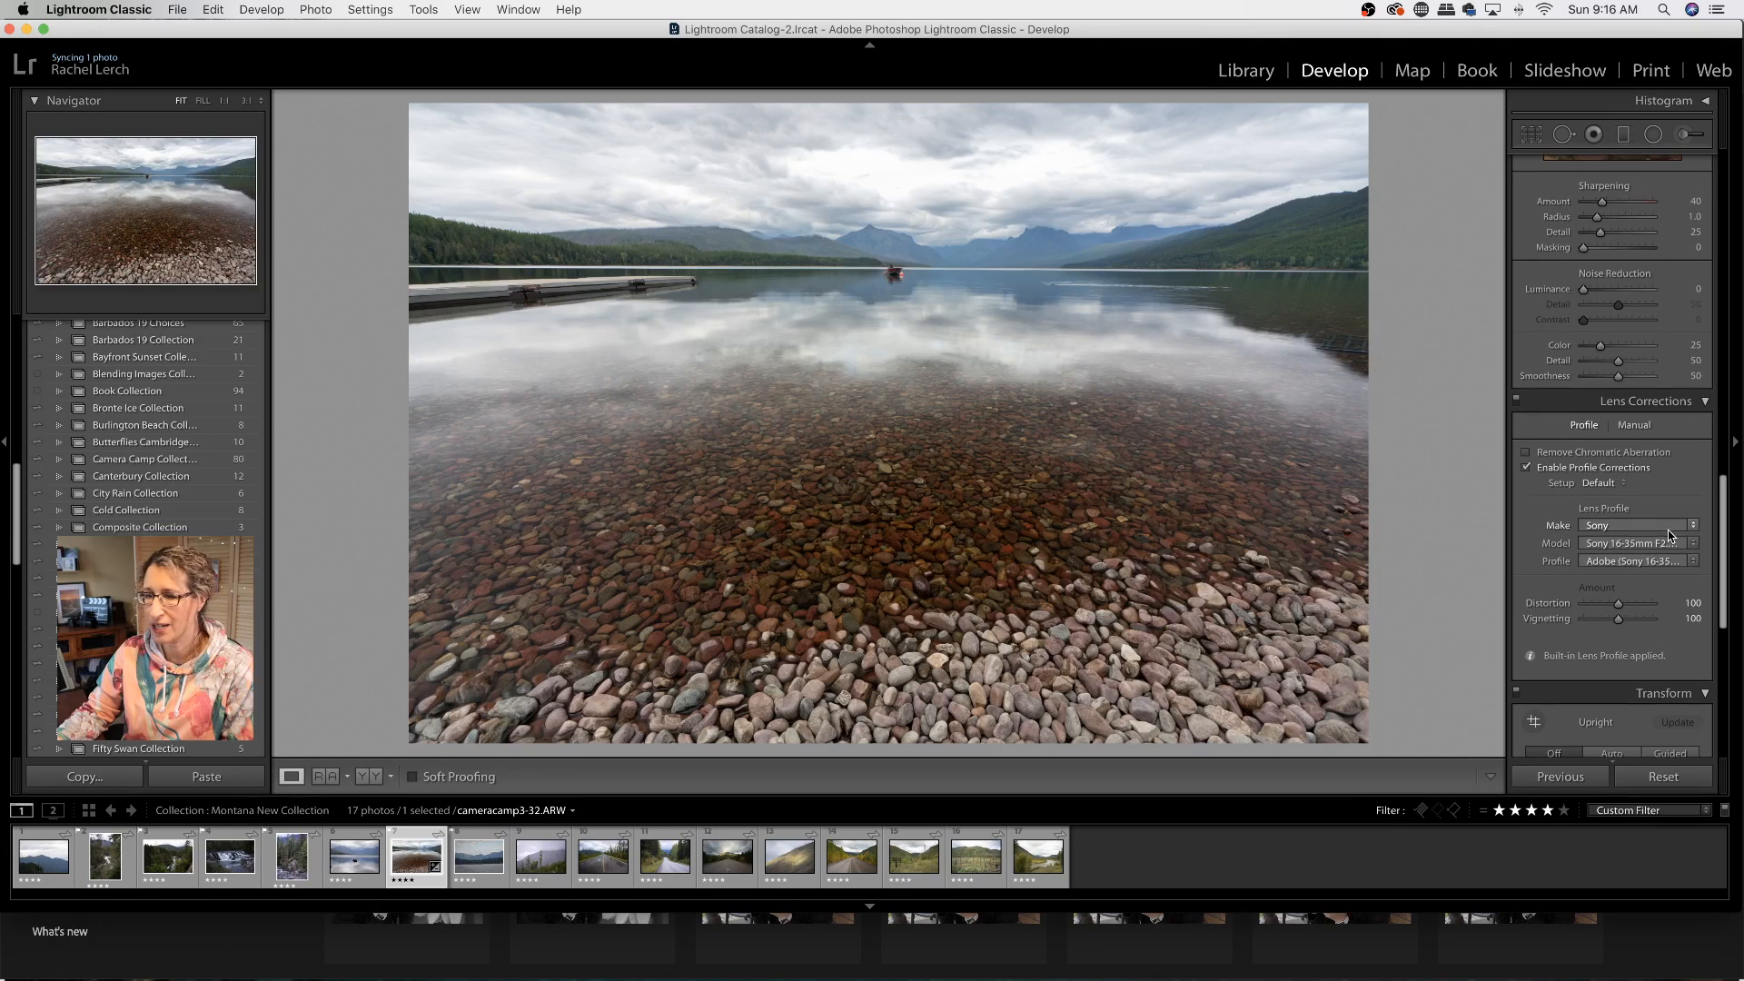
pyautogui.click(1525, 452)
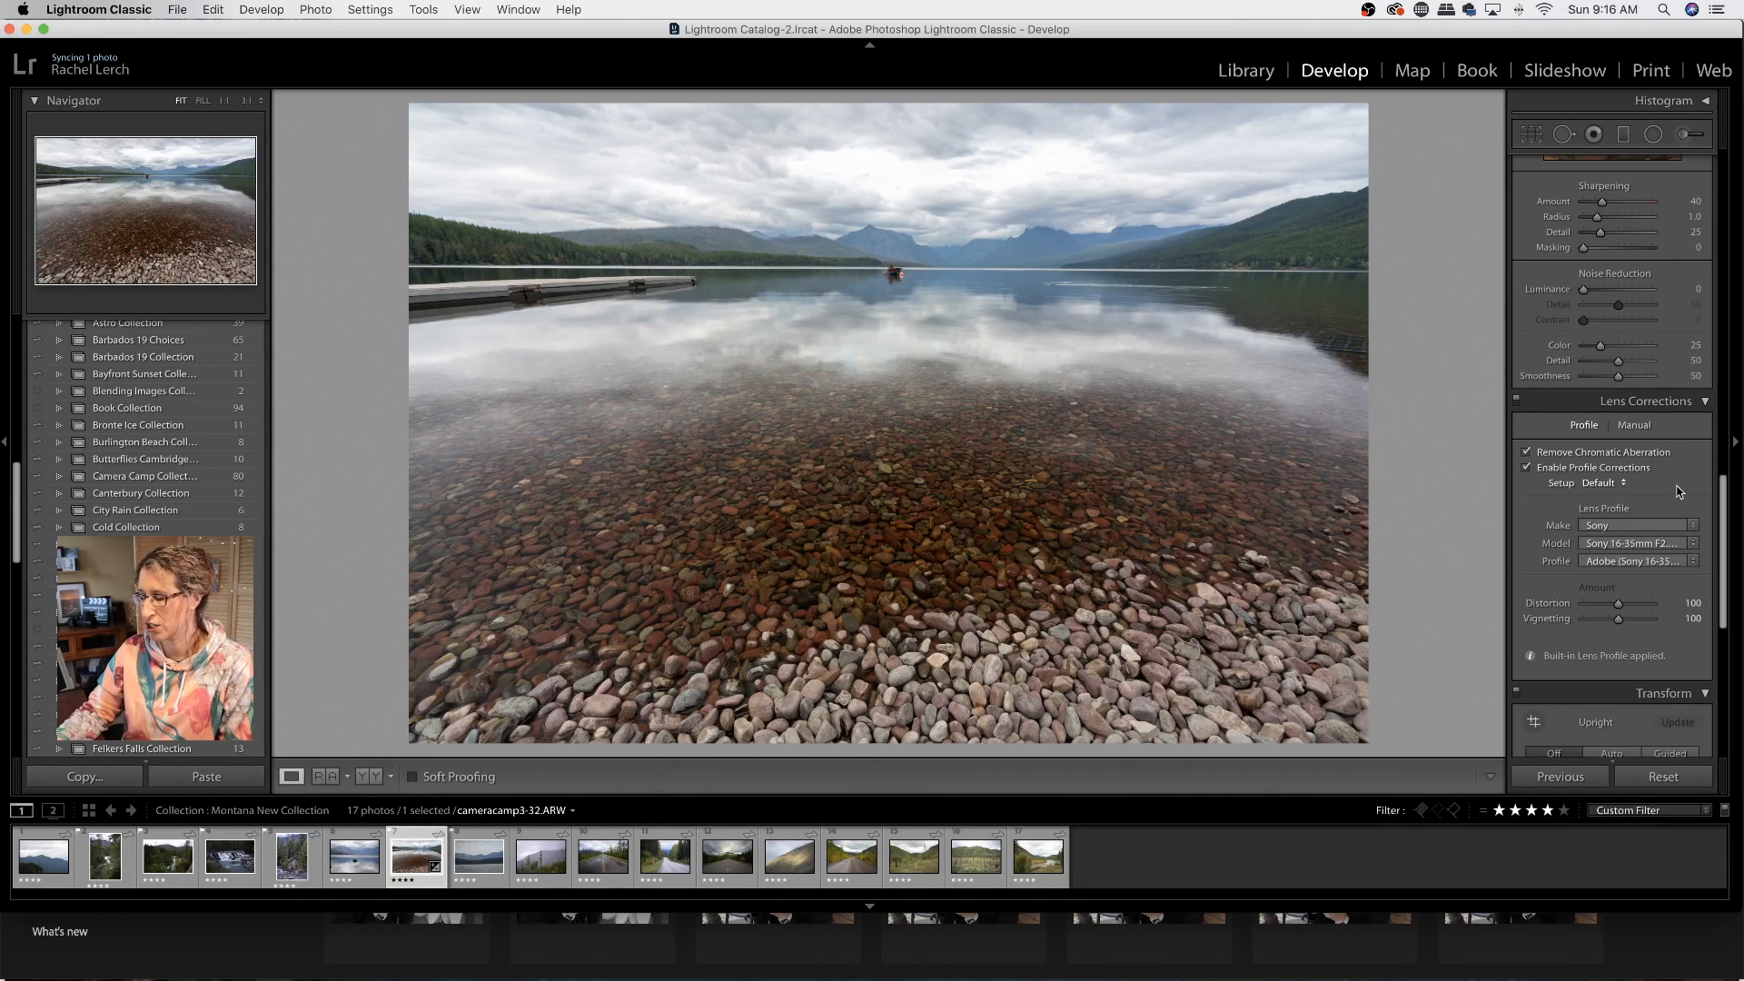
pyautogui.scroll(-8, 1675, 483)
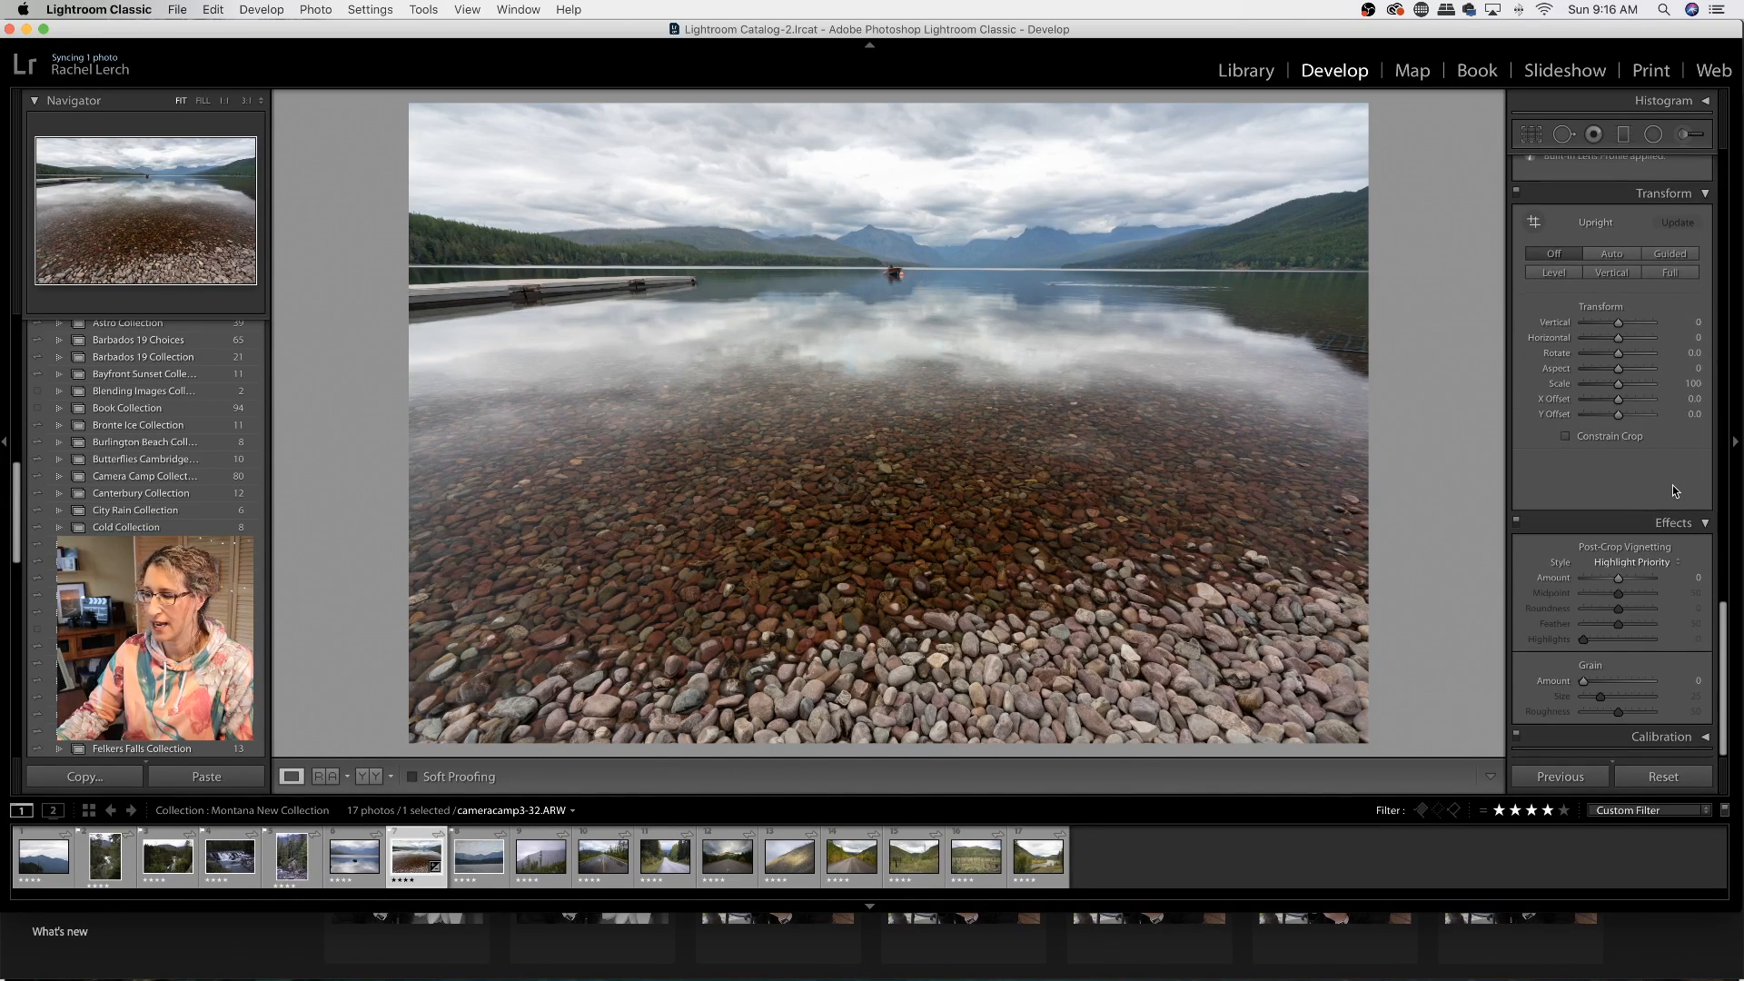
pyautogui.scroll(6, 1672, 485)
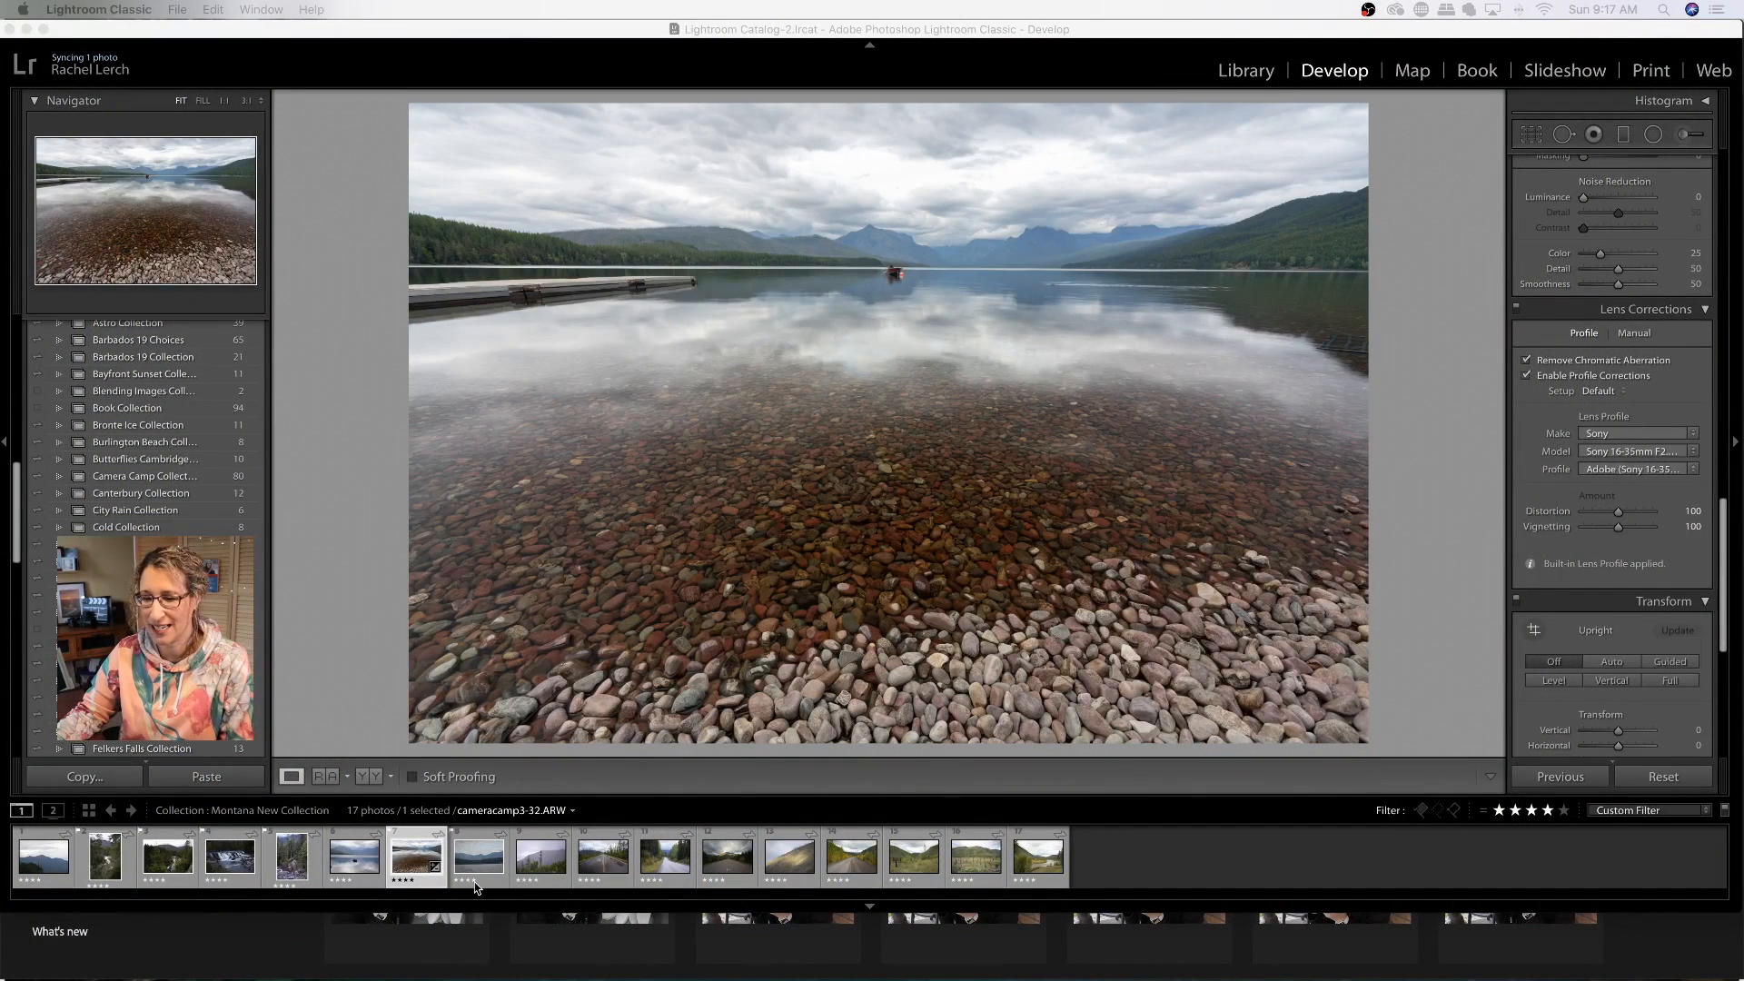
# Step: Open the selected photo cameracamp3-32.ARW from the filmstrip in Adobe Photoshop 2020 for editing
pyautogui.click(413, 858)
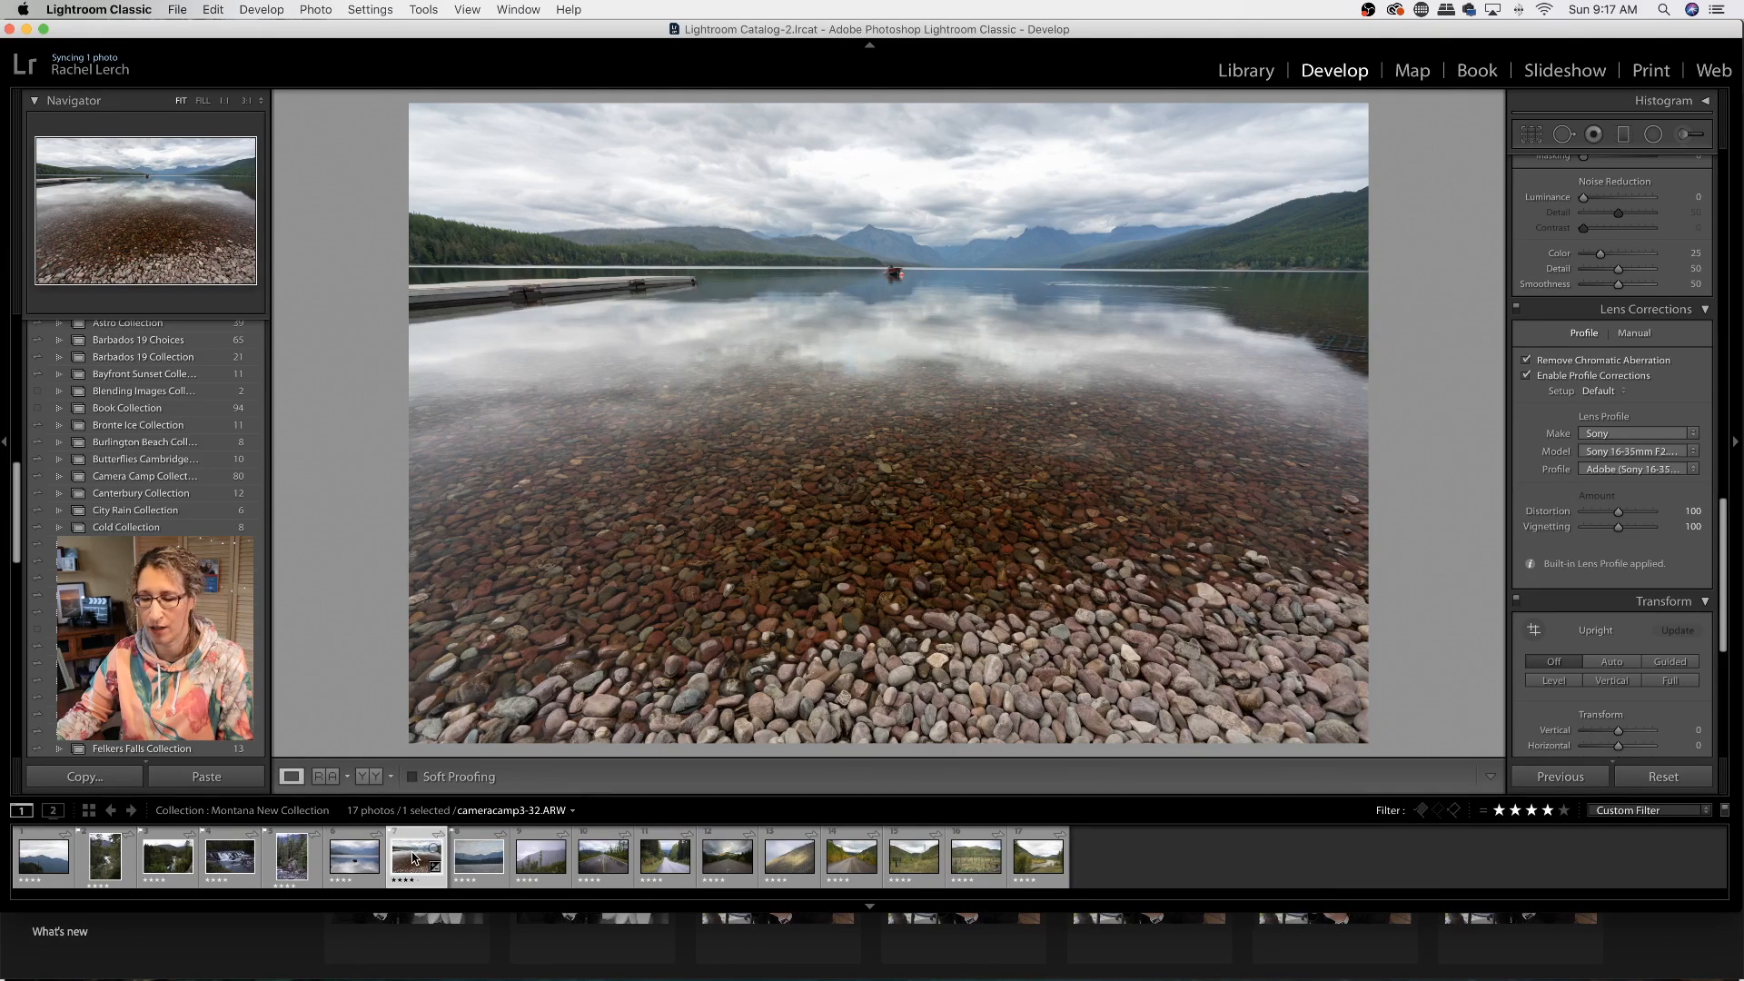
pyautogui.rightClick(413, 858)
pyautogui.moveTo(545, 582)
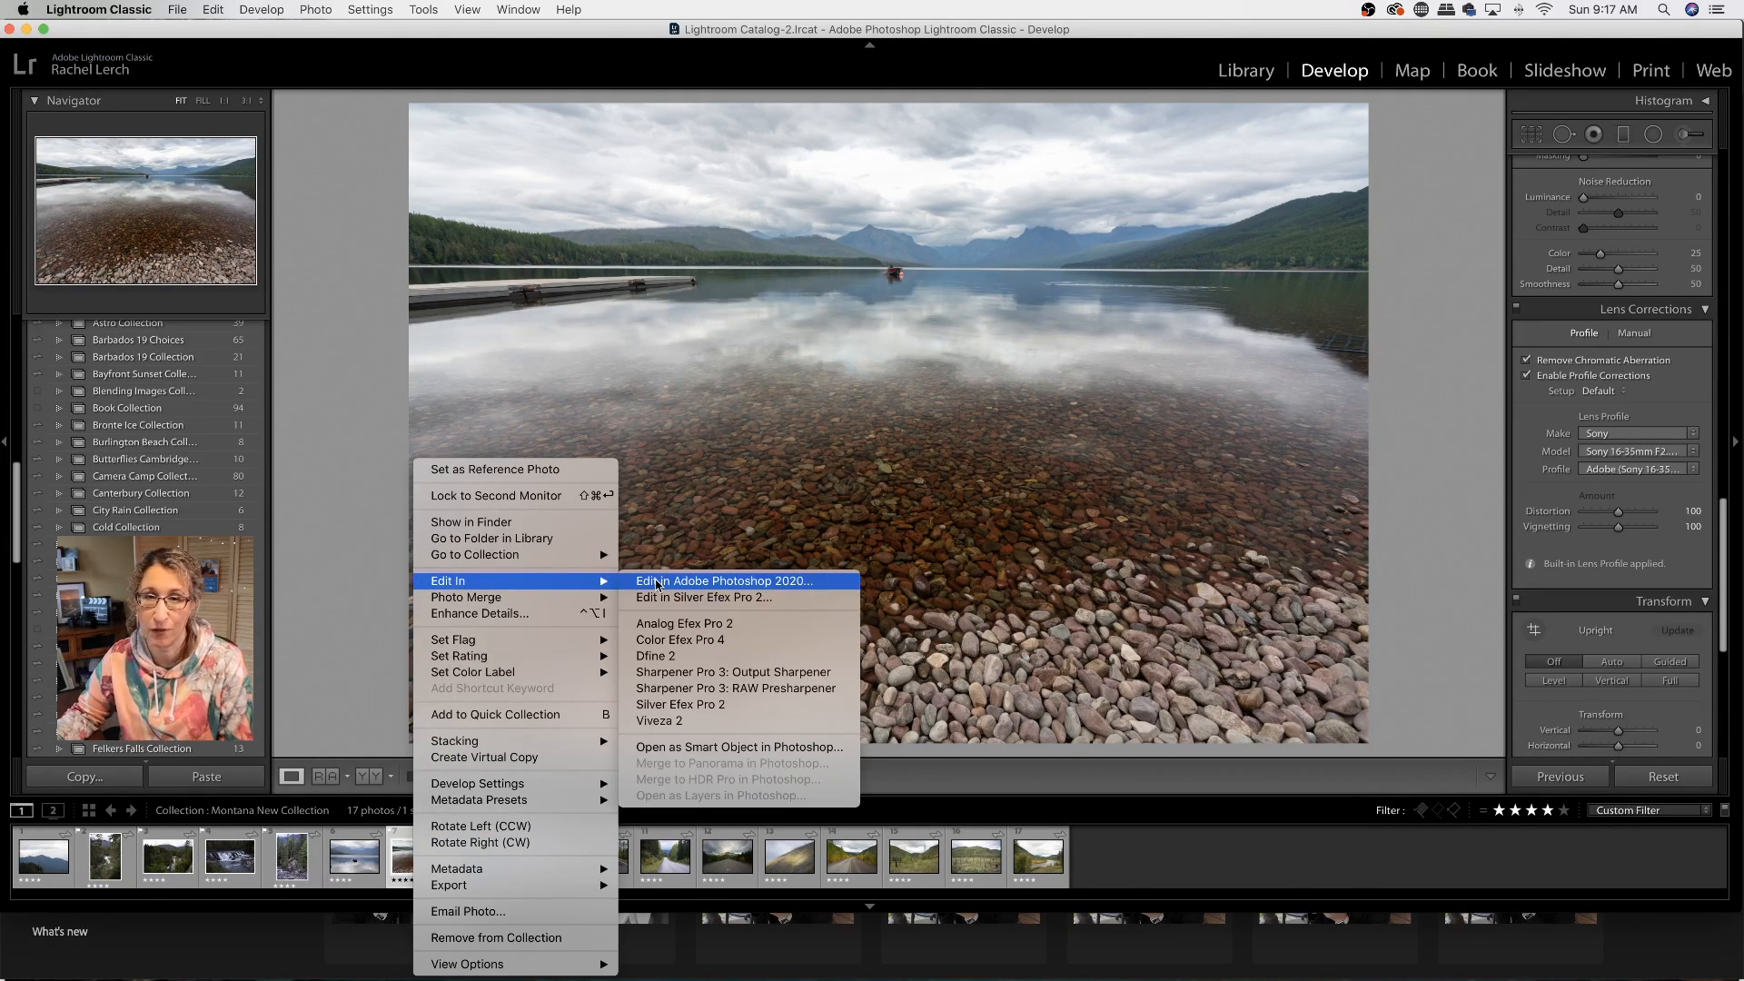
pyautogui.click(657, 581)
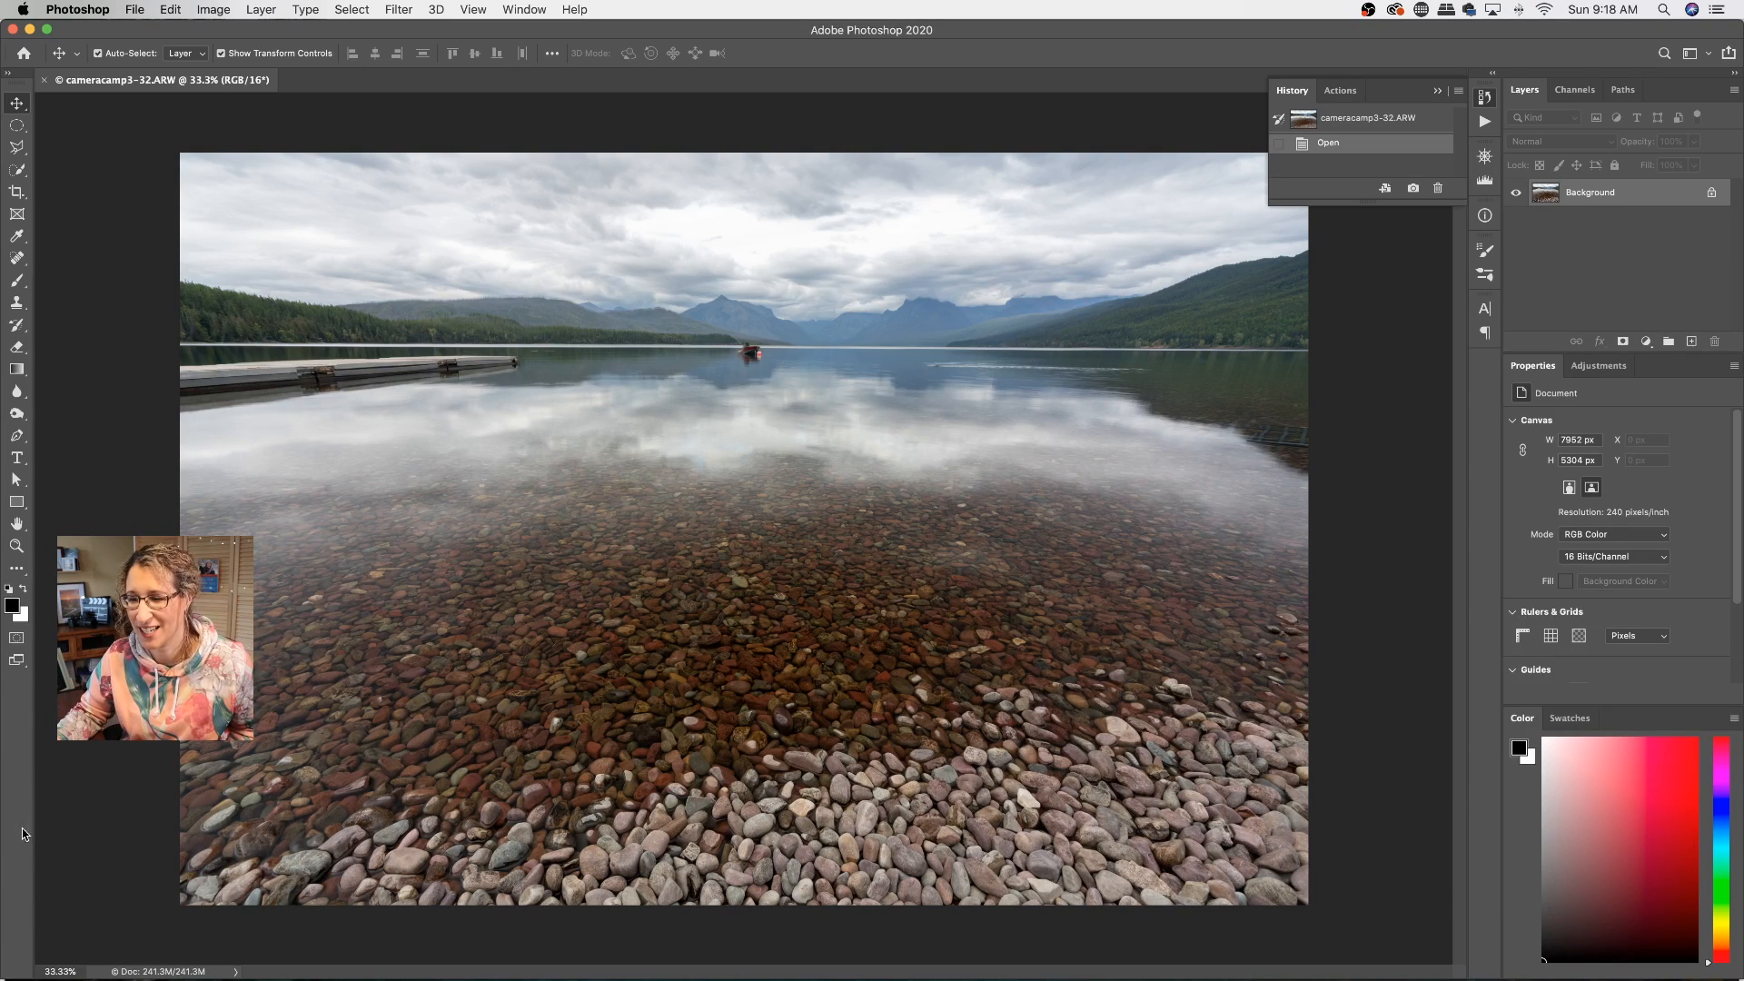
# Step: Collapse the History panel and duplicate the Background layer
pyautogui.click(1439, 91)
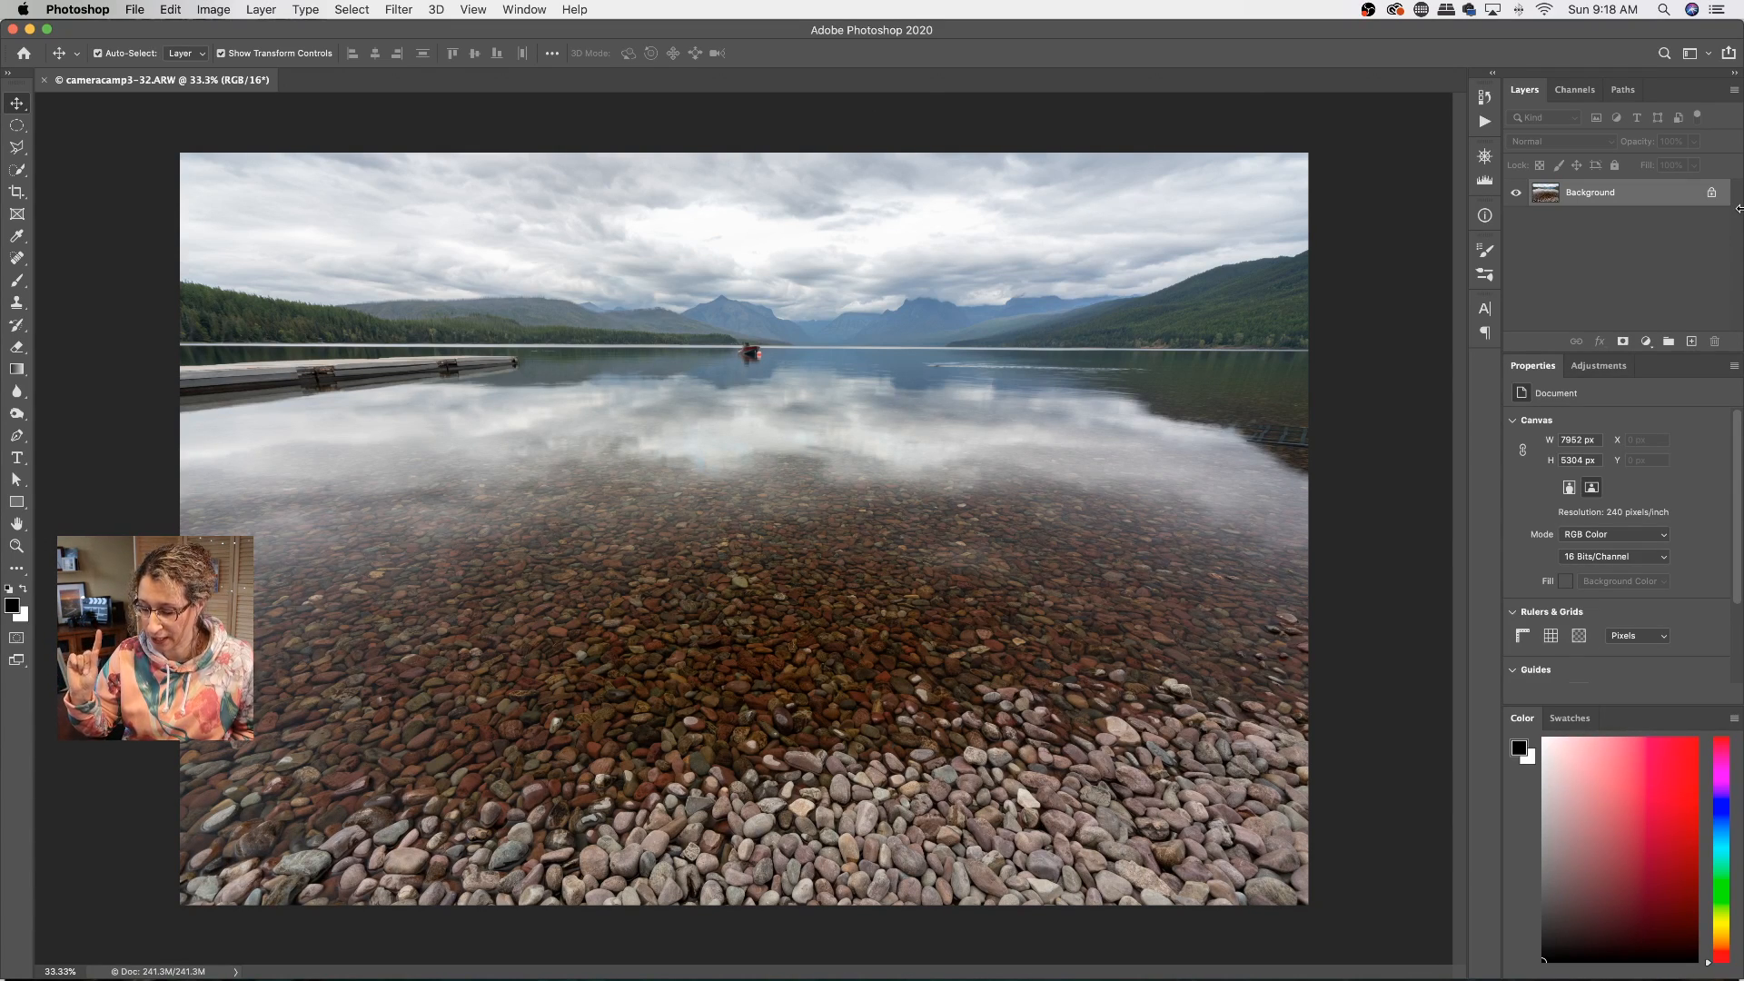
pyautogui.press('super+j')
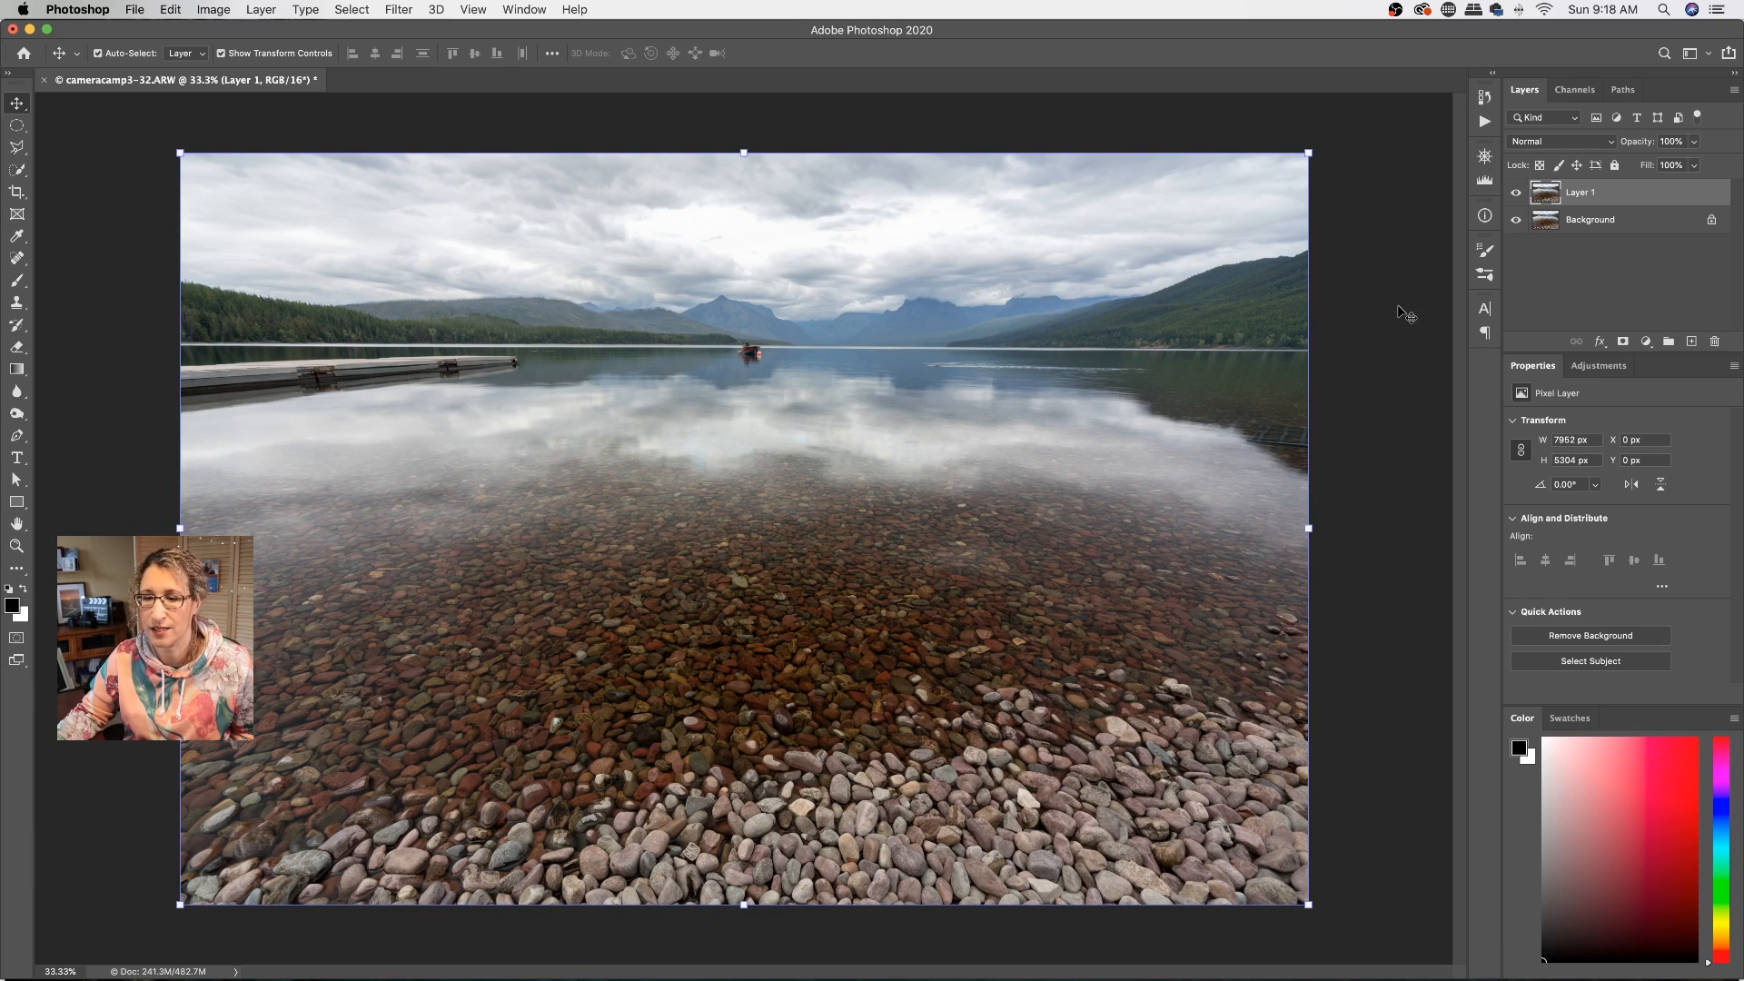
# Step: Straighten the image along the lake's horizon line with the Crop tool and apply the crop
pyautogui.click(15, 194)
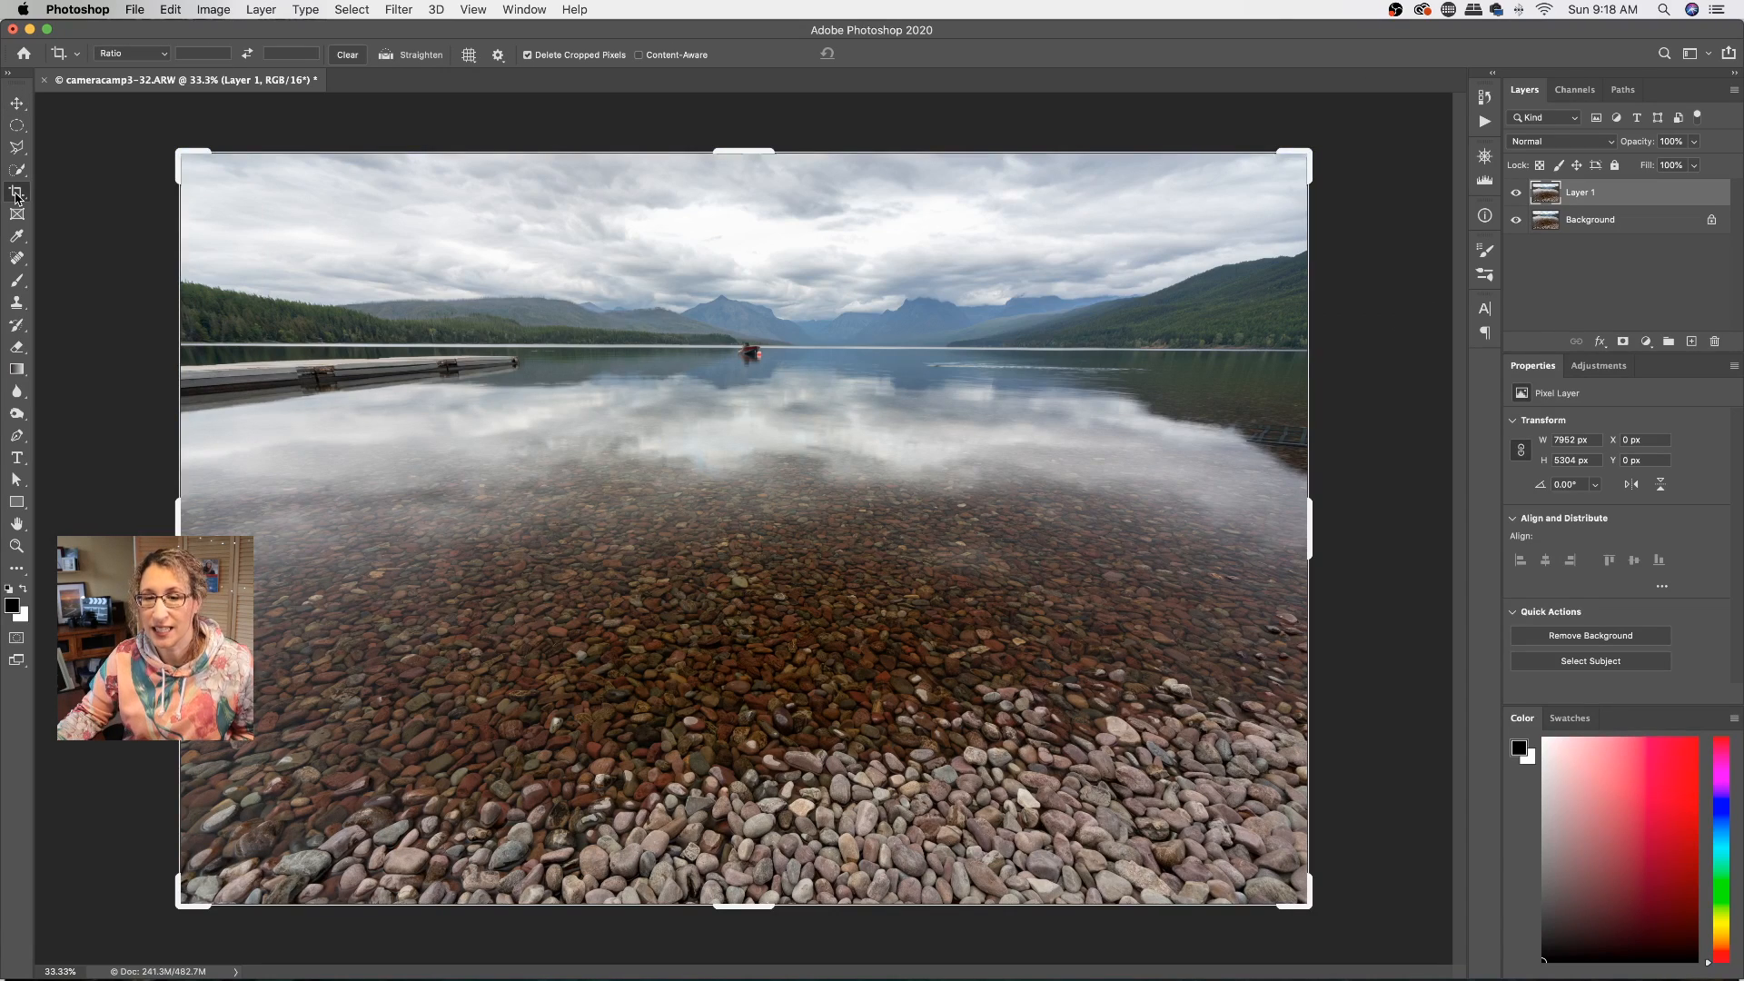
pyautogui.click(387, 58)
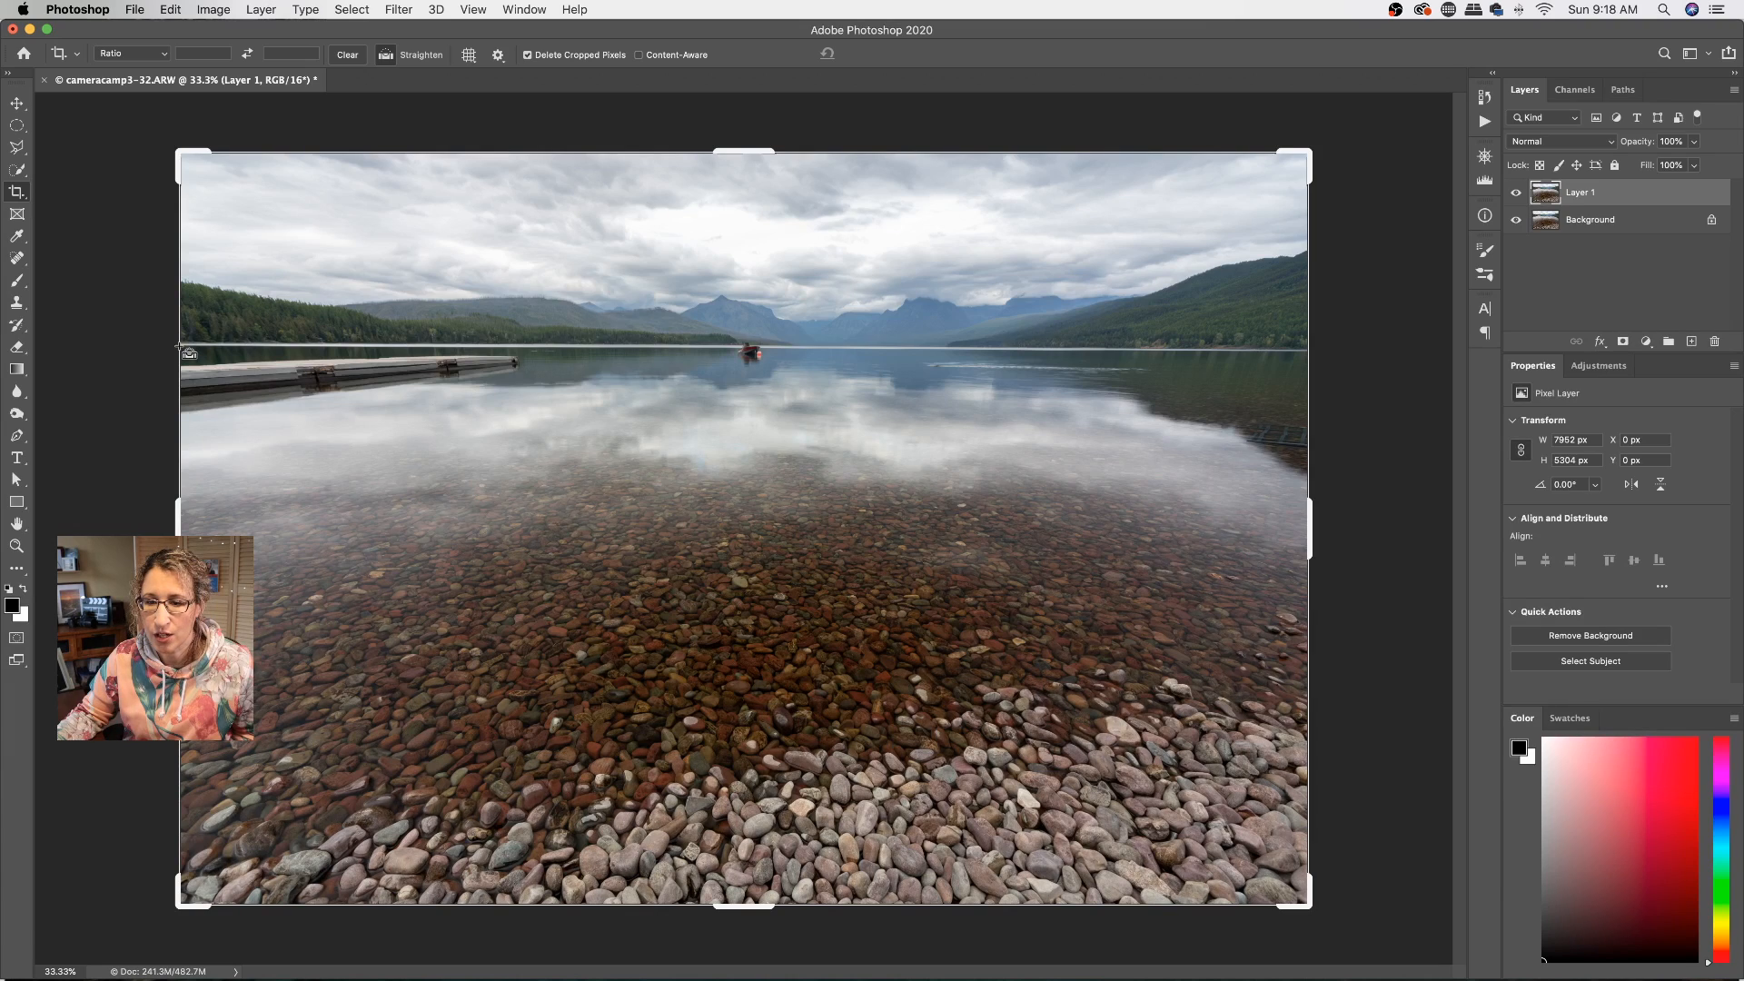
pyautogui.moveTo(348, 350); pyautogui.dragTo(1315, 352)
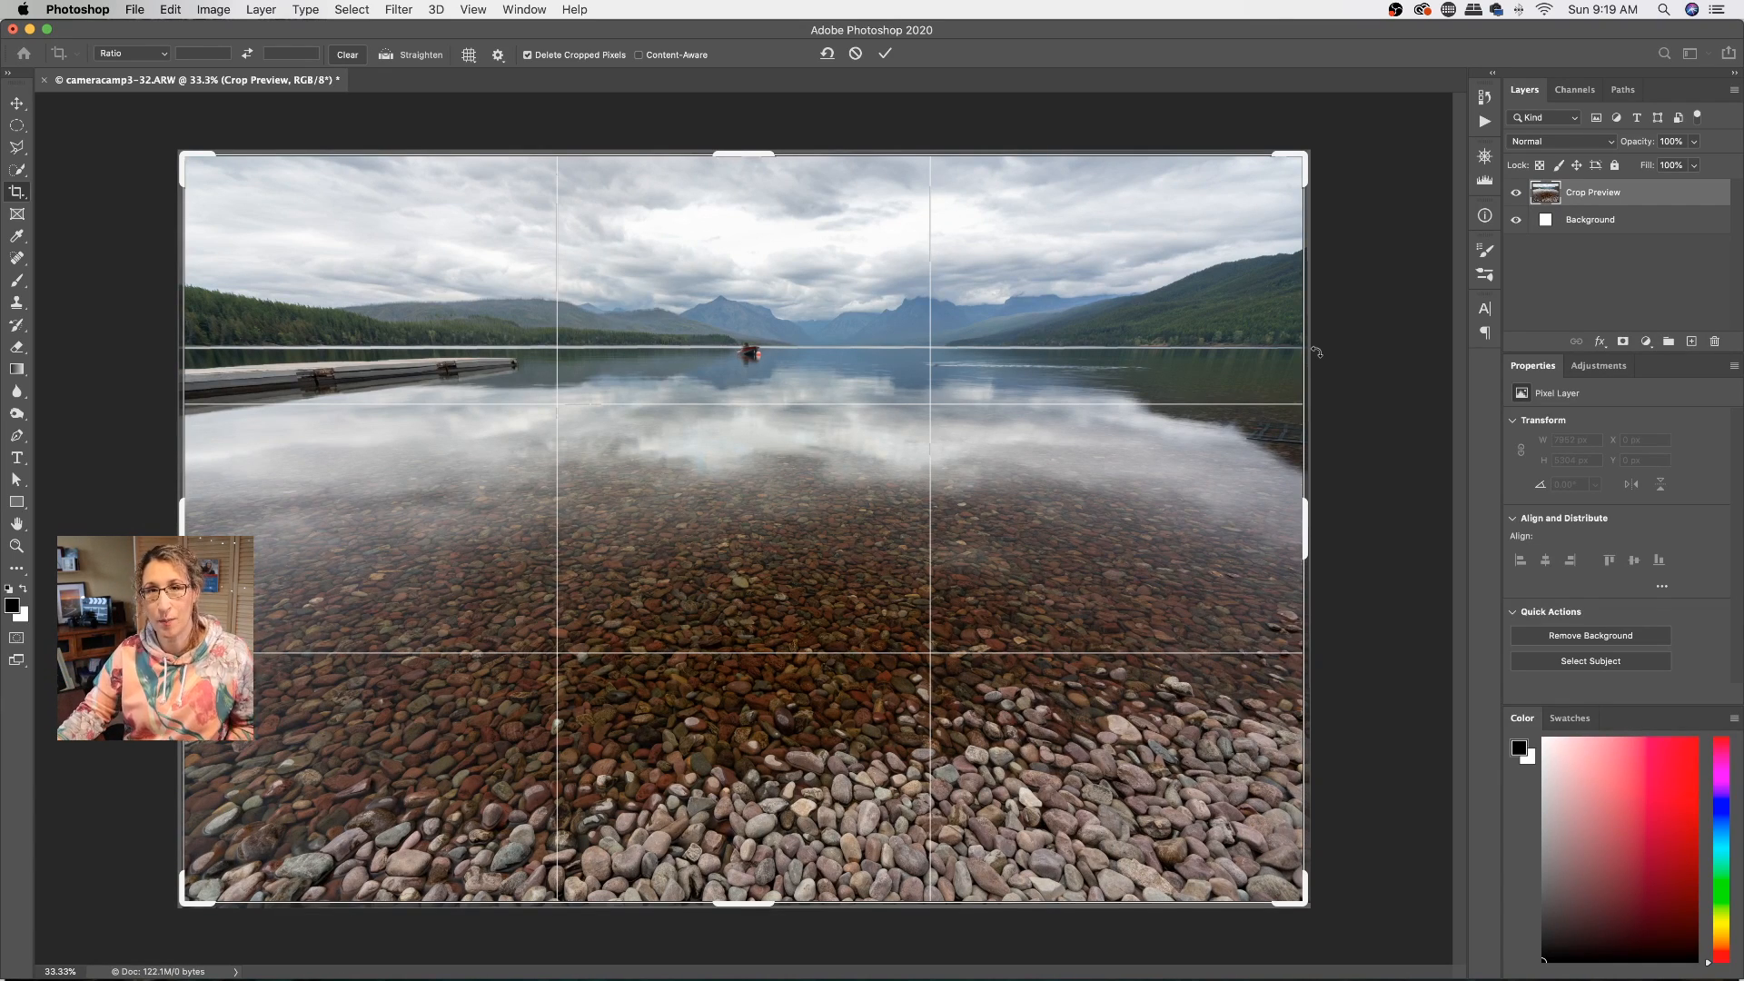
pyautogui.click(886, 56)
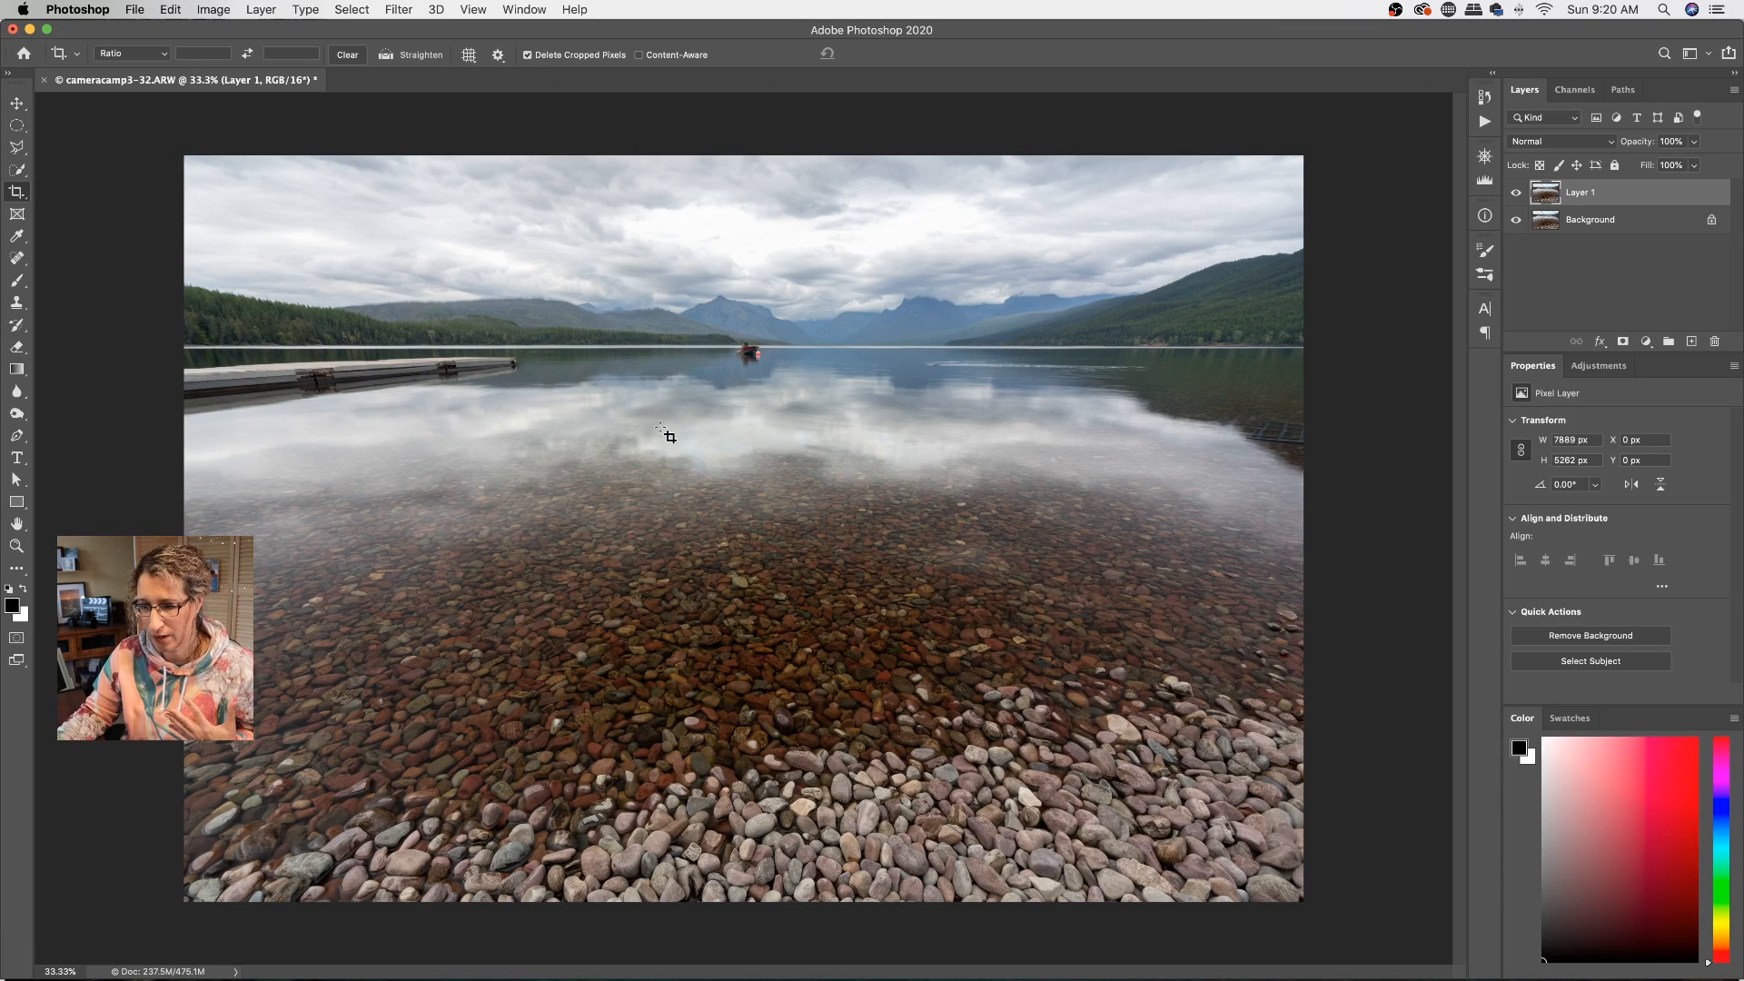
pyautogui.click(14, 193)
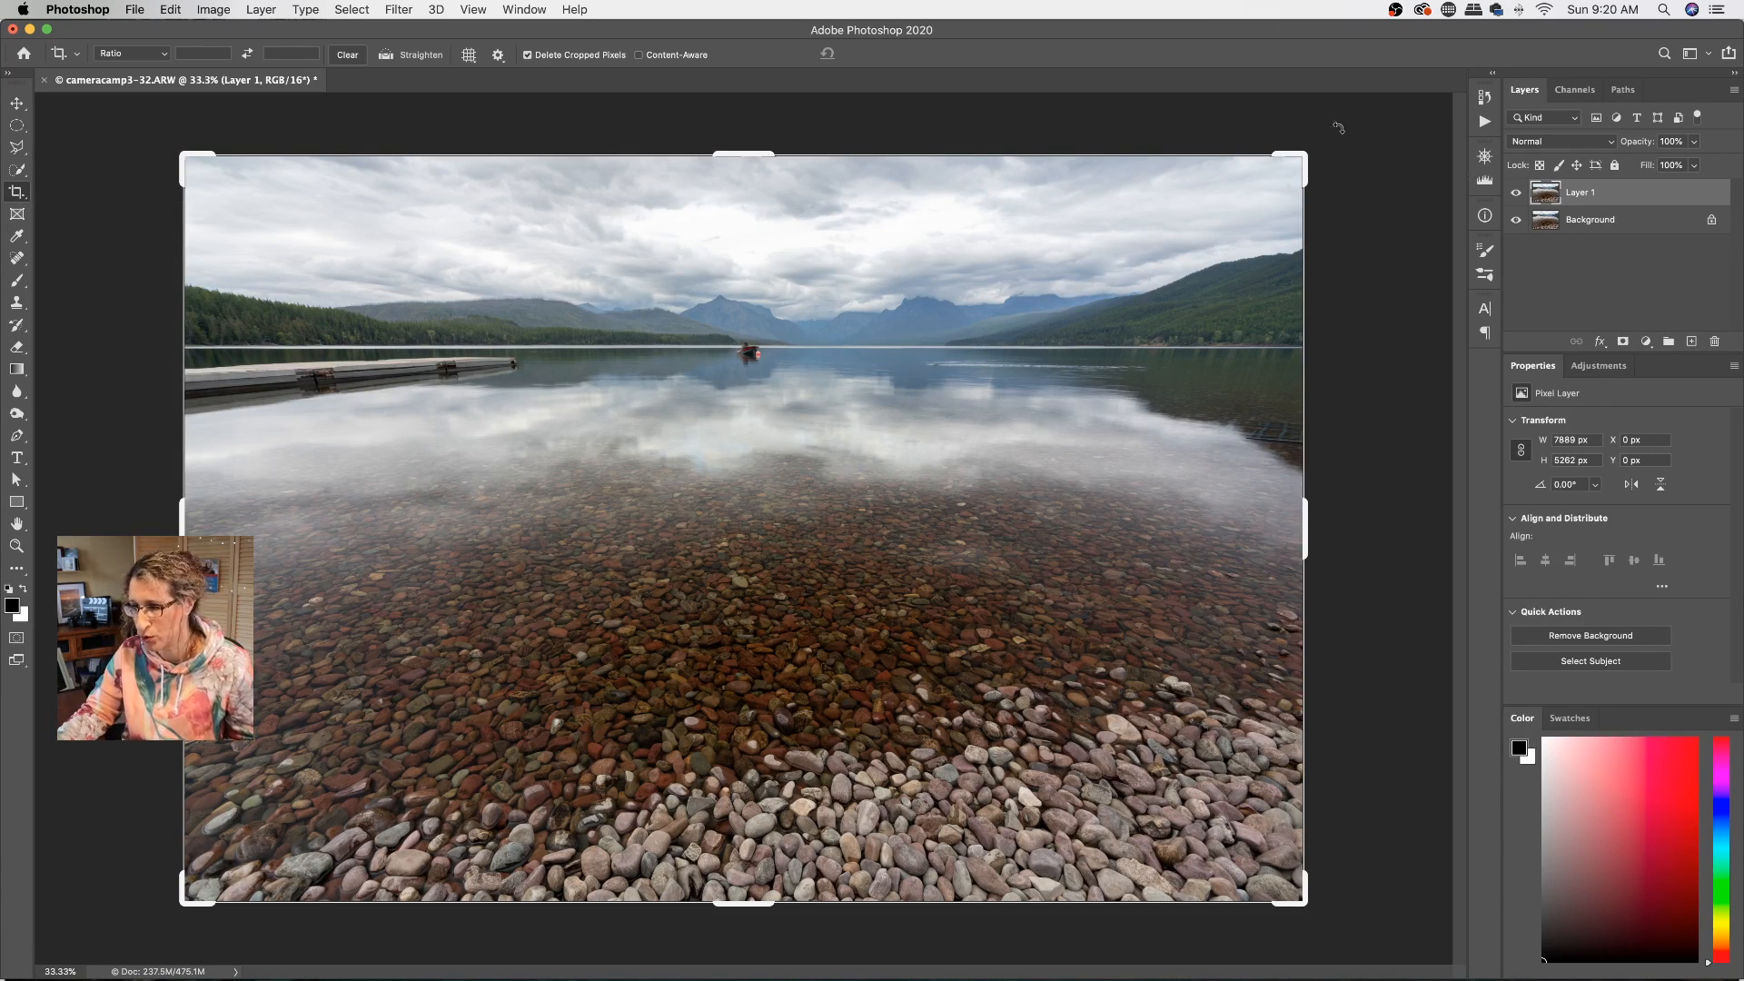
pyautogui.moveTo(1336, 142); pyautogui.dragTo(1337, 136)
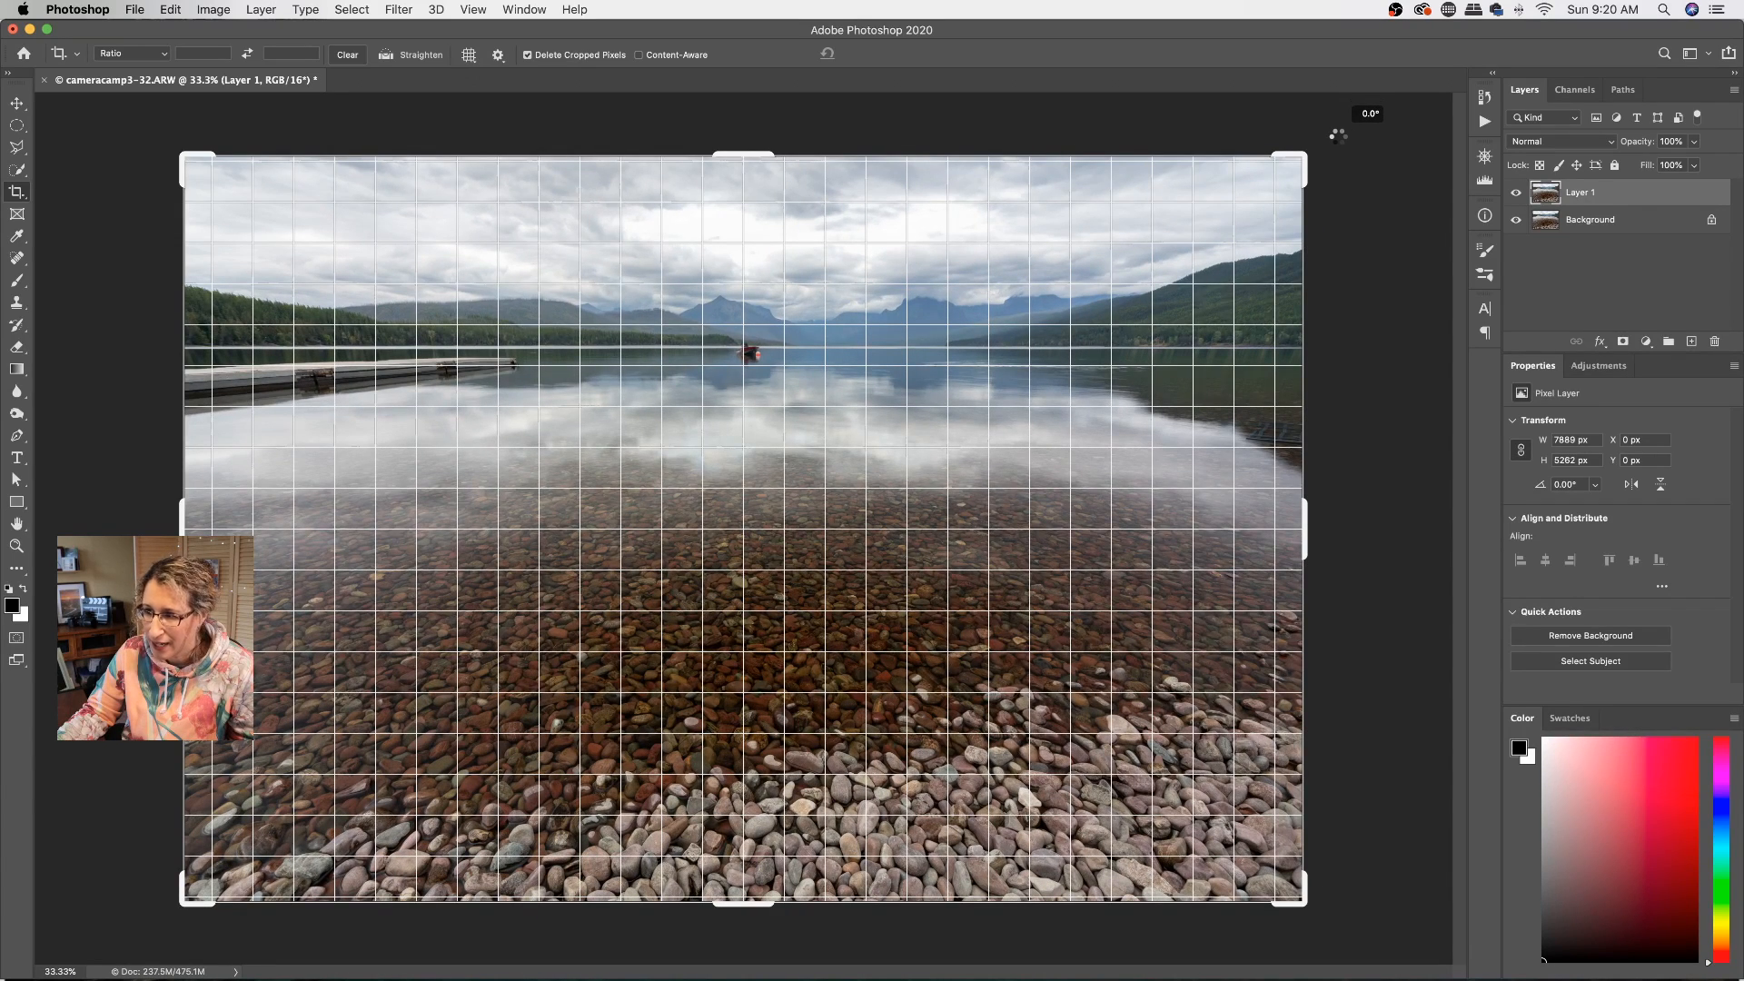
pyautogui.moveTo(1337, 135); pyautogui.dragTo(1338, 135)
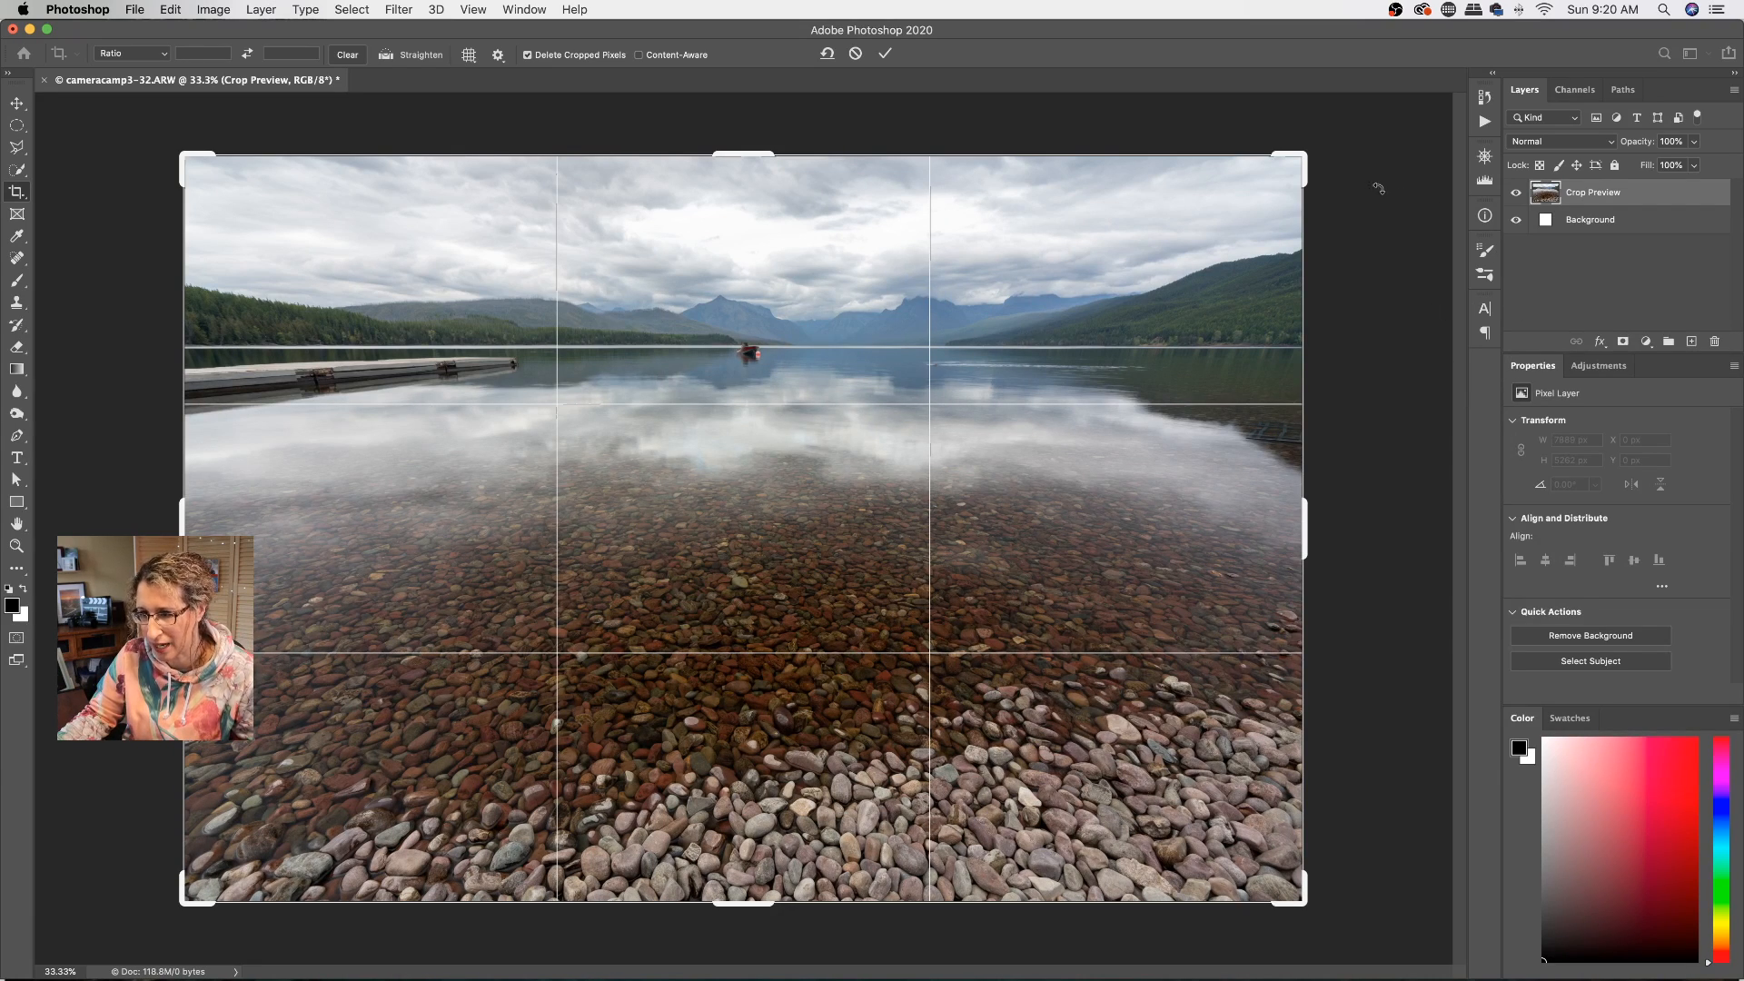
pyautogui.click(856, 57)
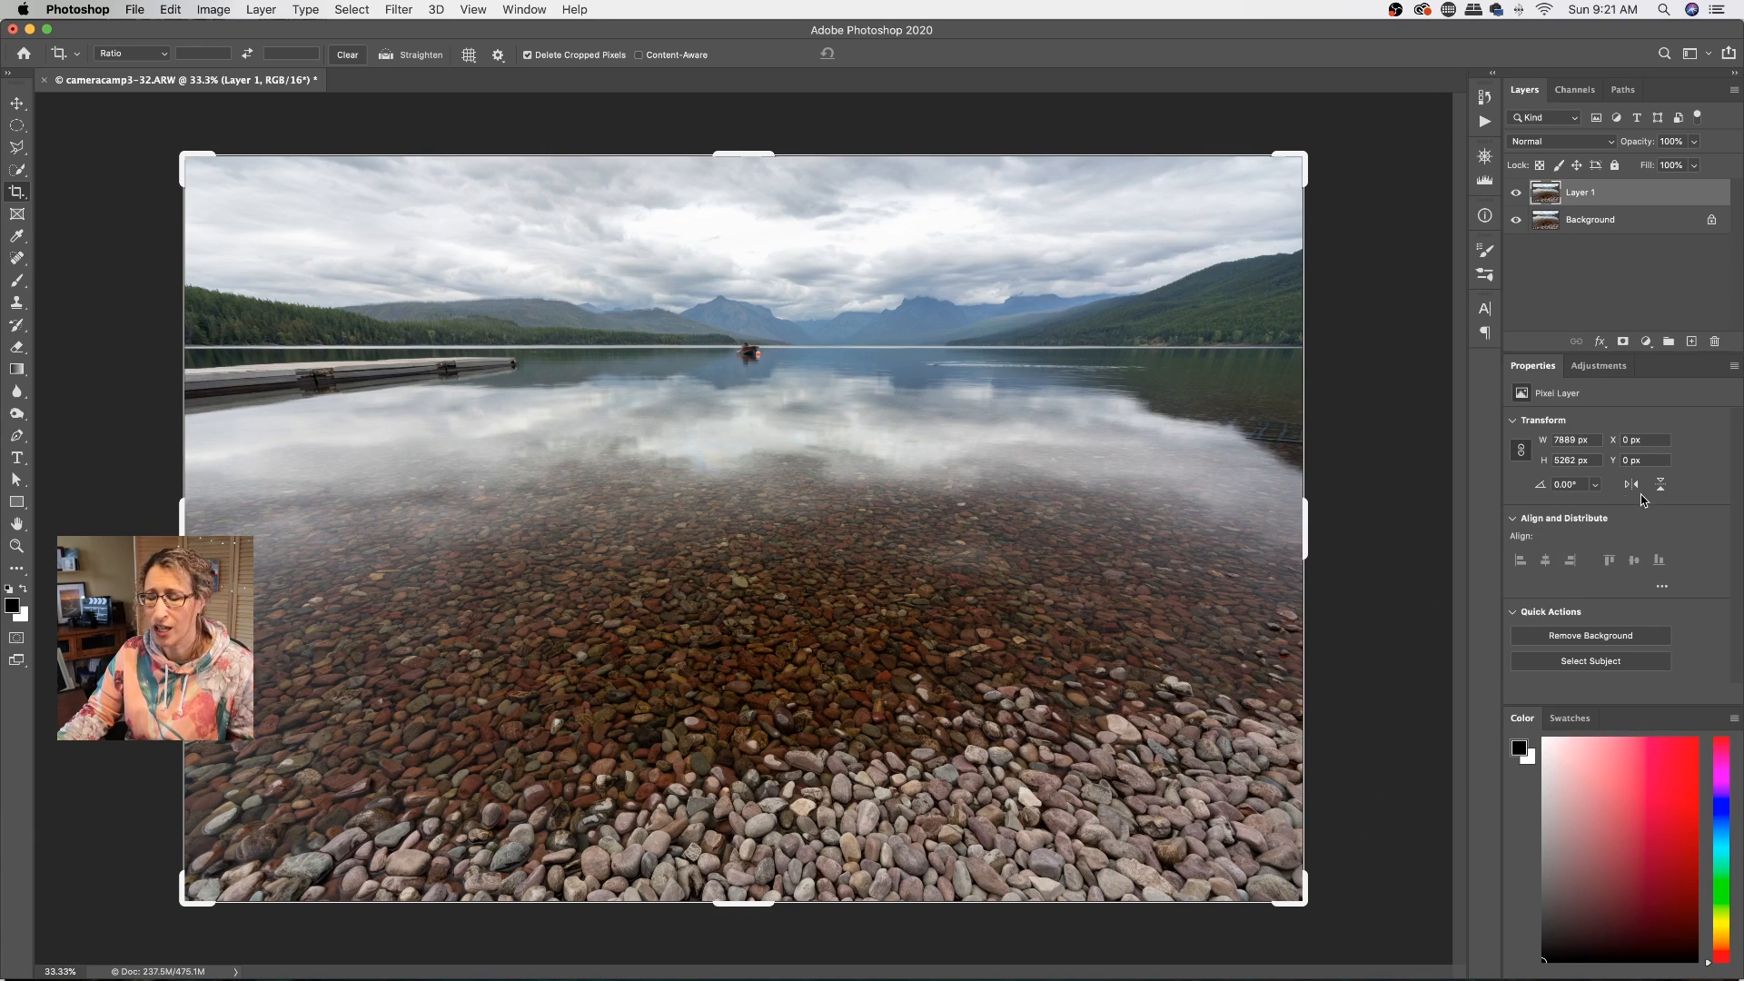
pyautogui.click(1647, 343)
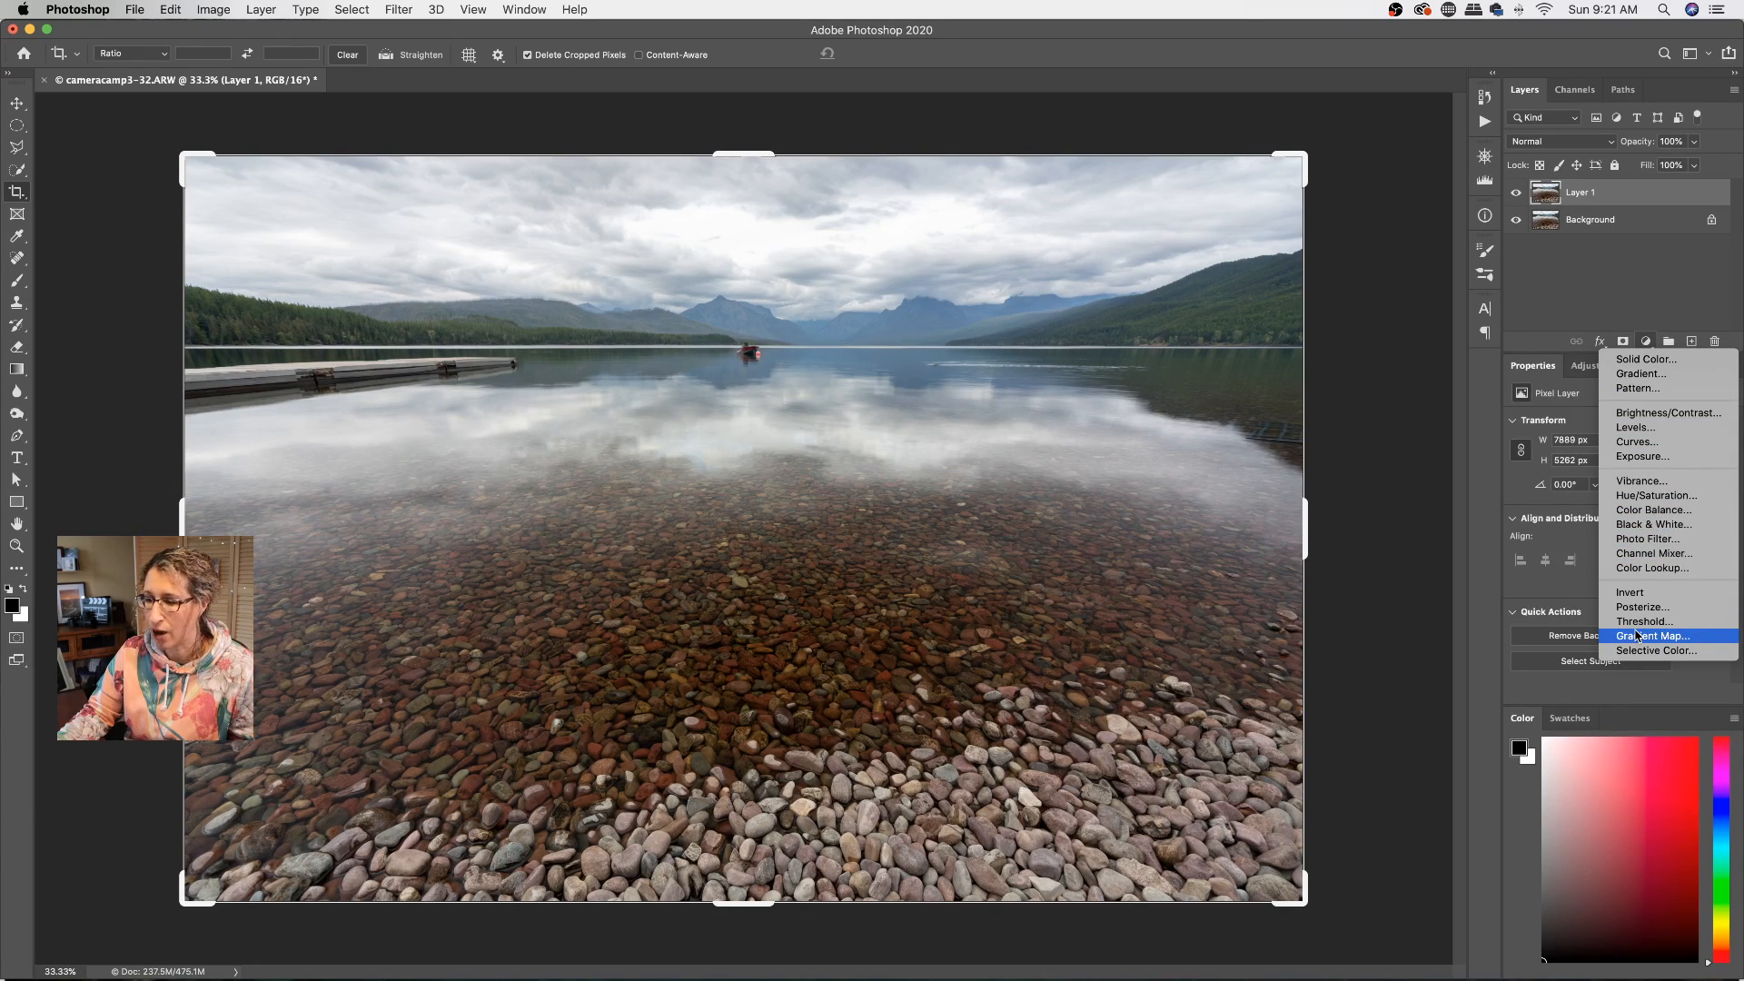
pyautogui.click(1666, 331)
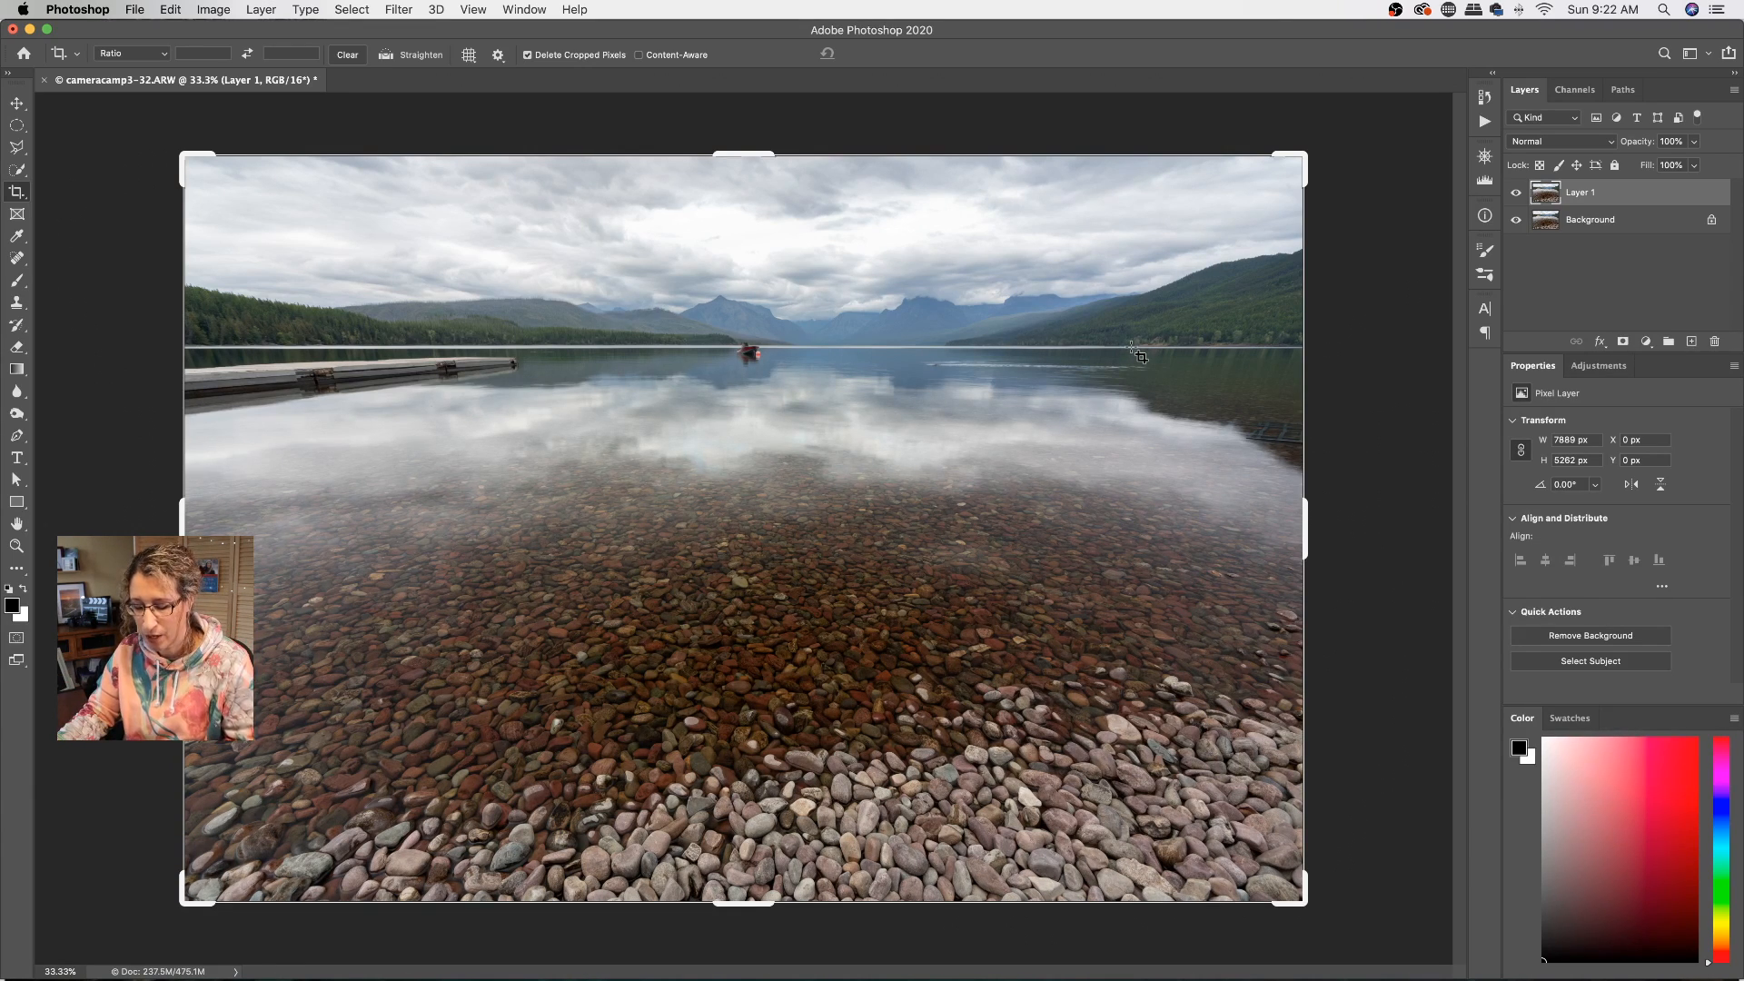
pyautogui.press('super')
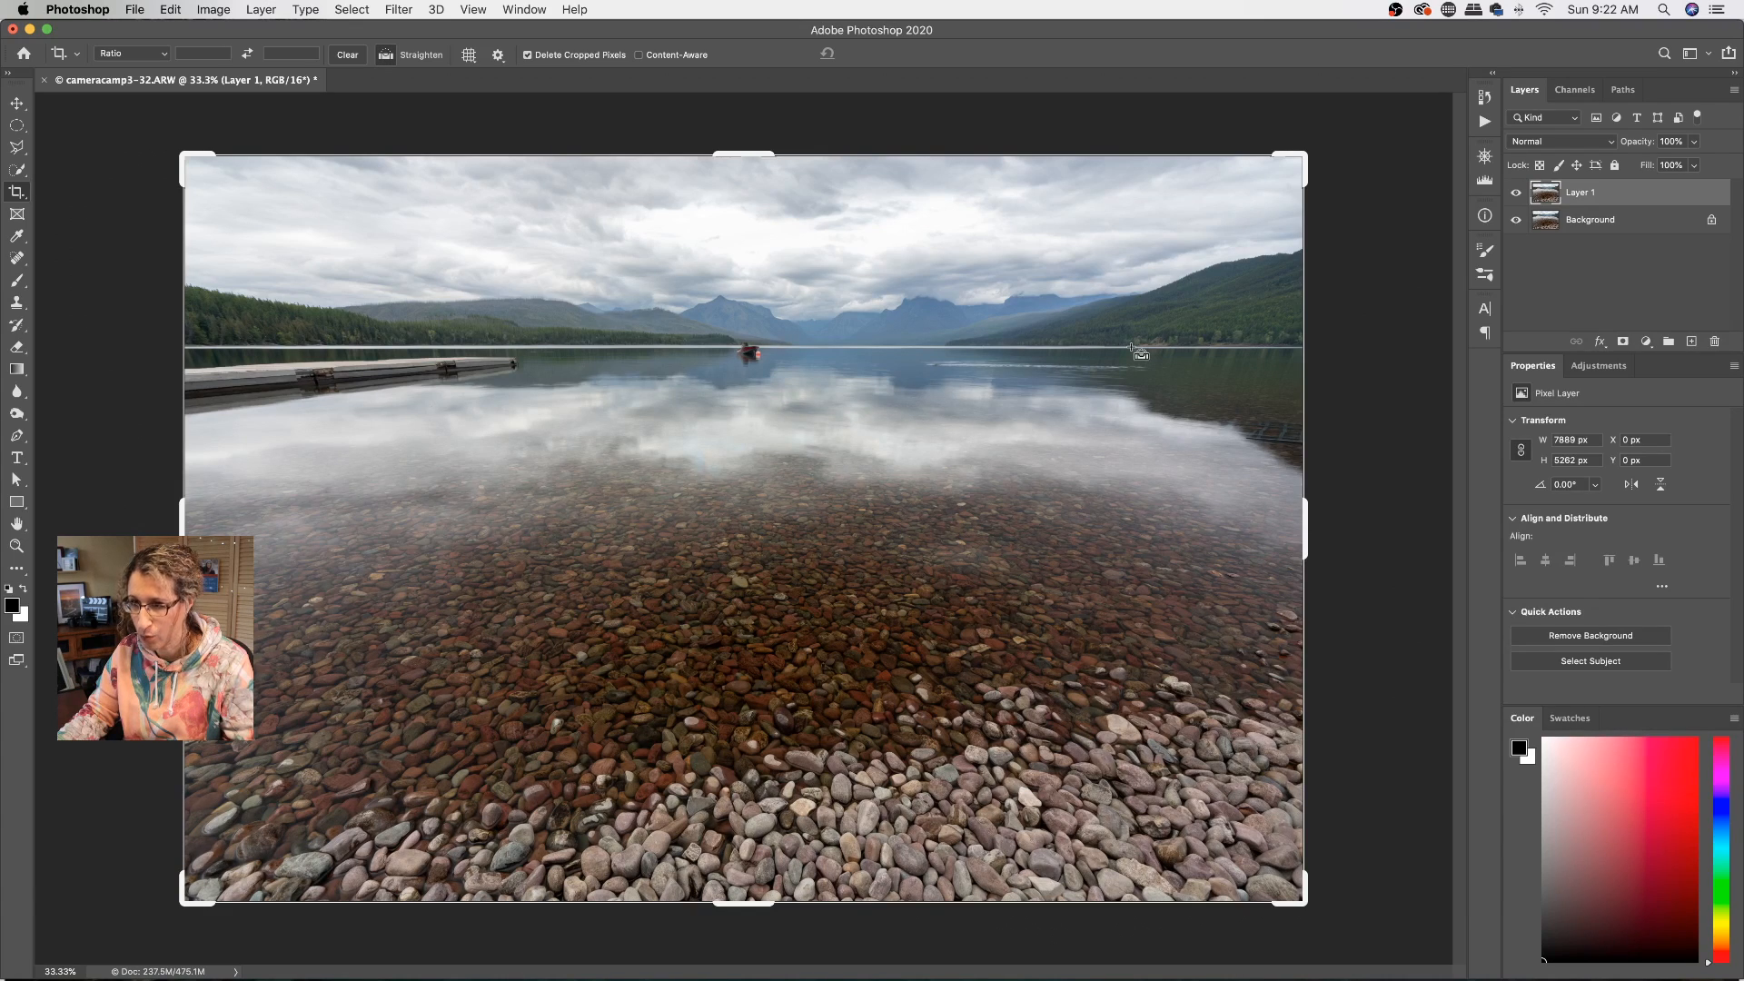
# Step: Start the Camera Raw Filter on Layer 1 and raise HSL luminance to +19 for Reds and +40 for Oranges
pyautogui.click(398, 10)
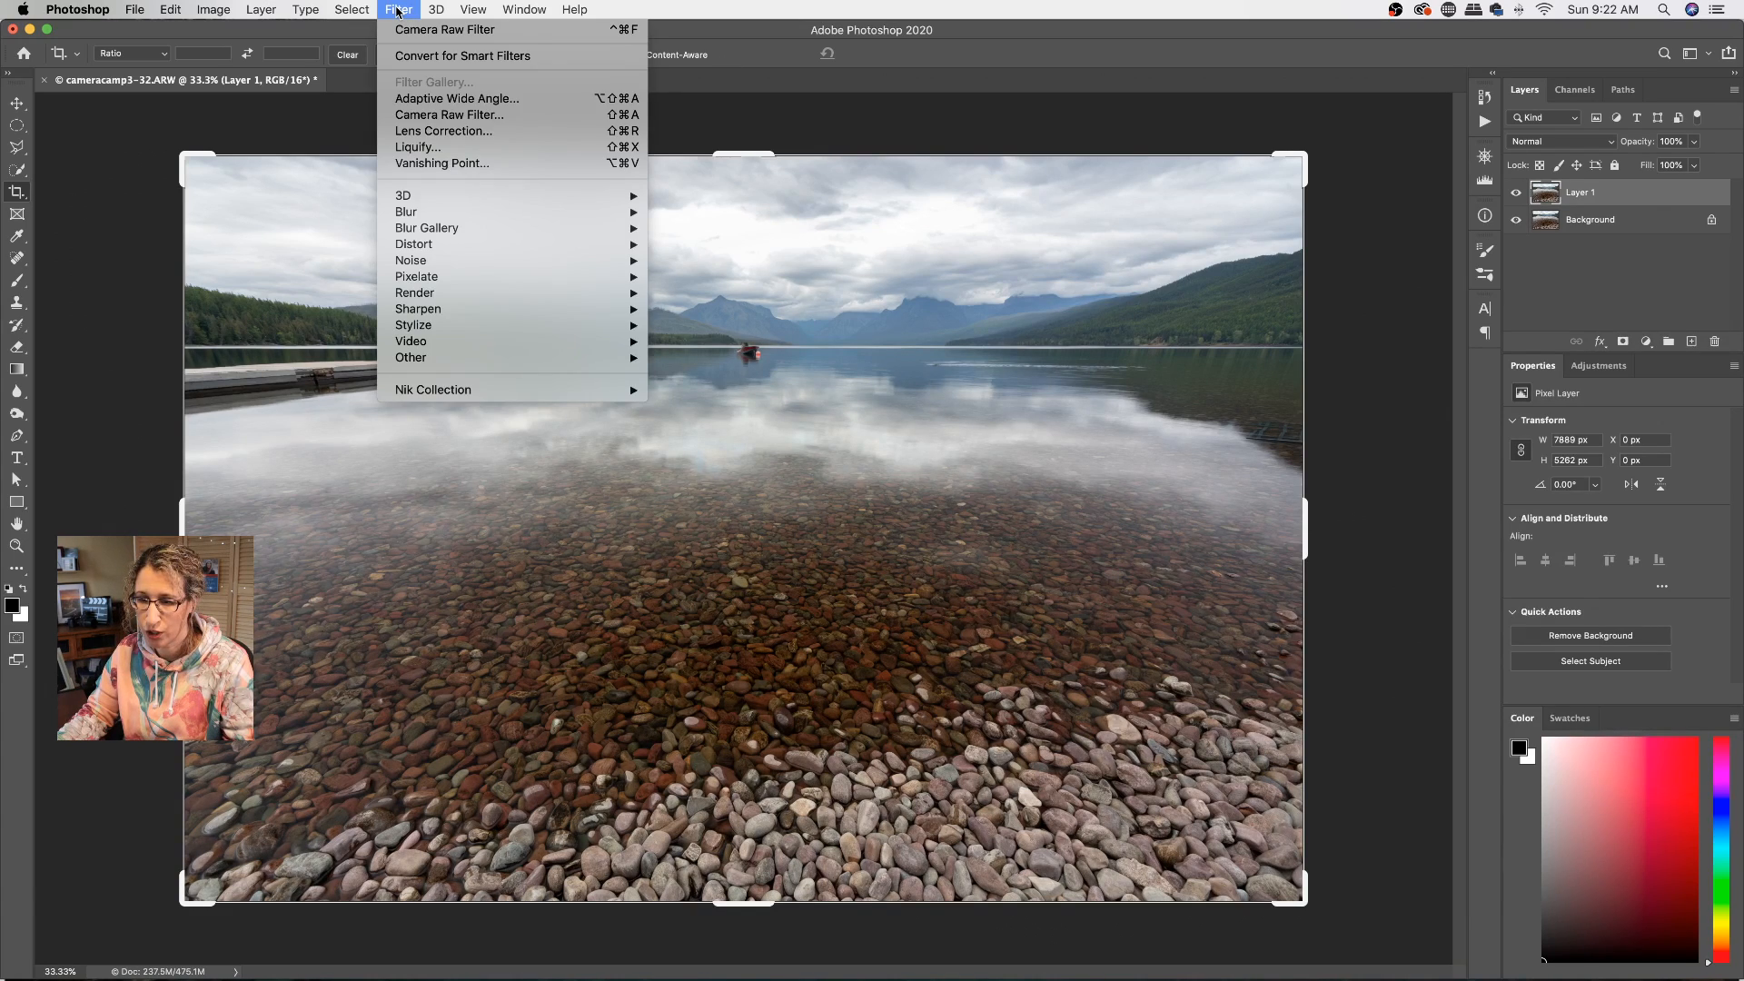
pyautogui.click(413, 116)
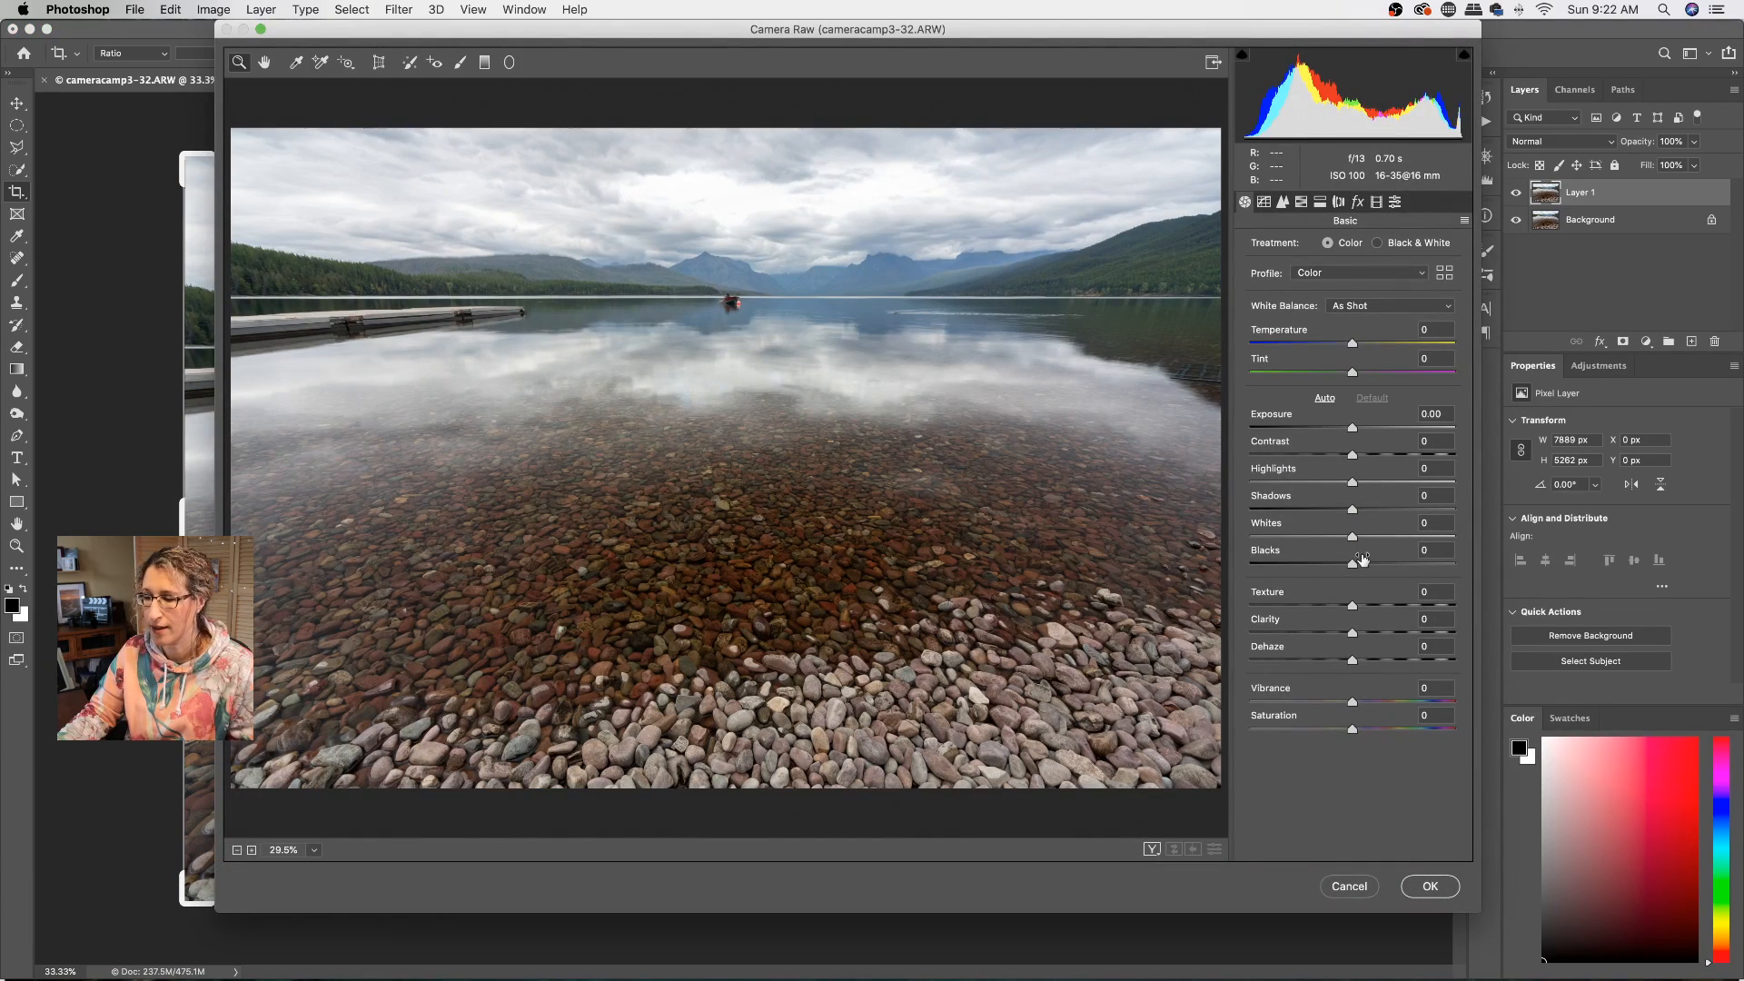
pyautogui.click(1301, 207)
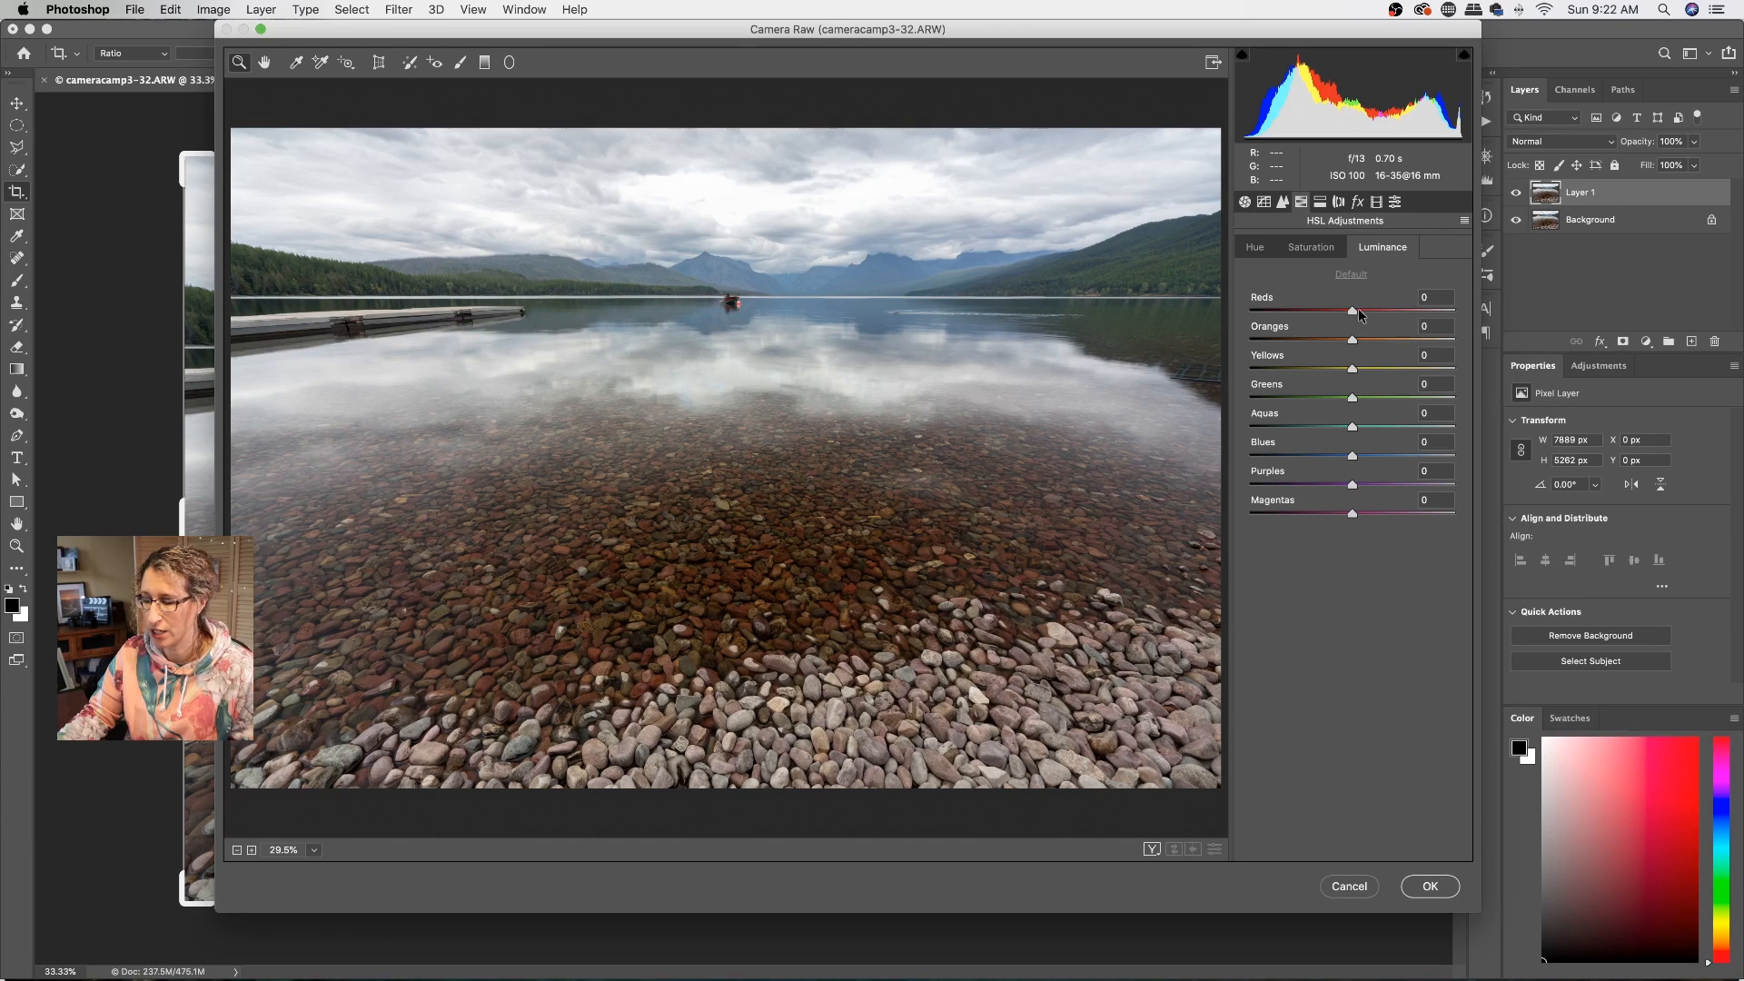
pyautogui.moveTo(1355, 314); pyautogui.dragTo(1392, 340)
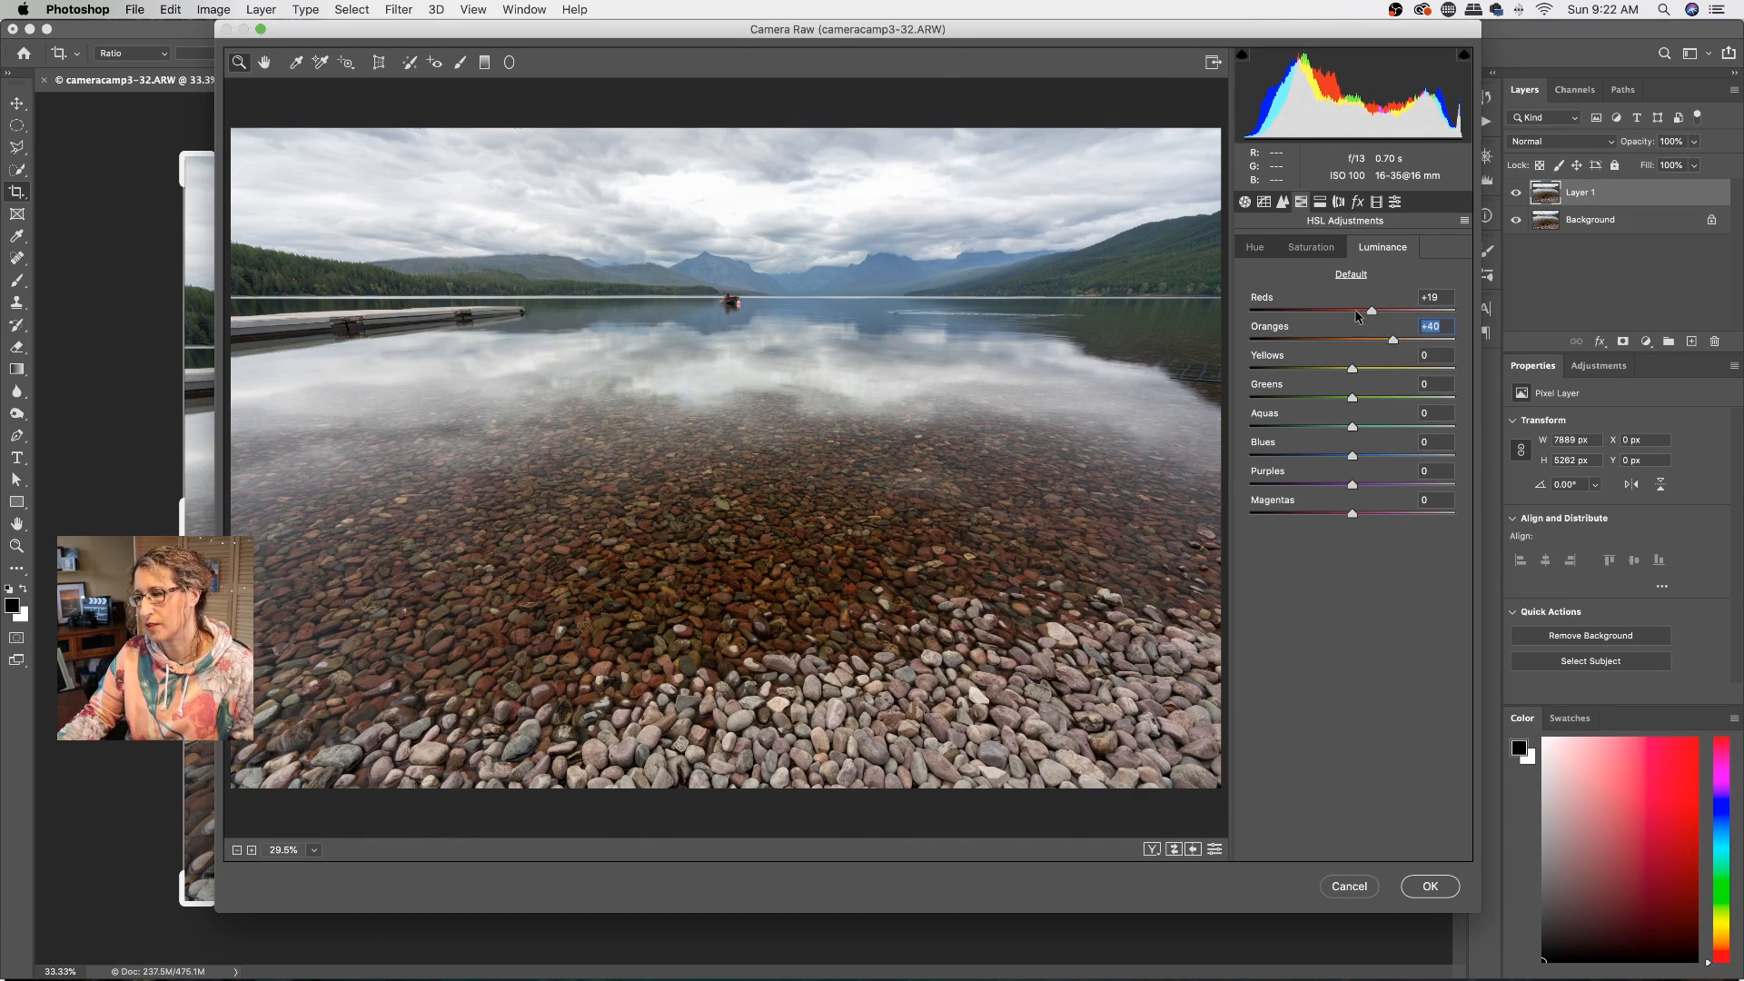
# Step: Raise the HSL saturation to +19 for Reds, +22 for Oranges and +44 for Yellows
pyautogui.click(1317, 251)
pyautogui.moveTo(1353, 312); pyautogui.dragTo(1397, 370)
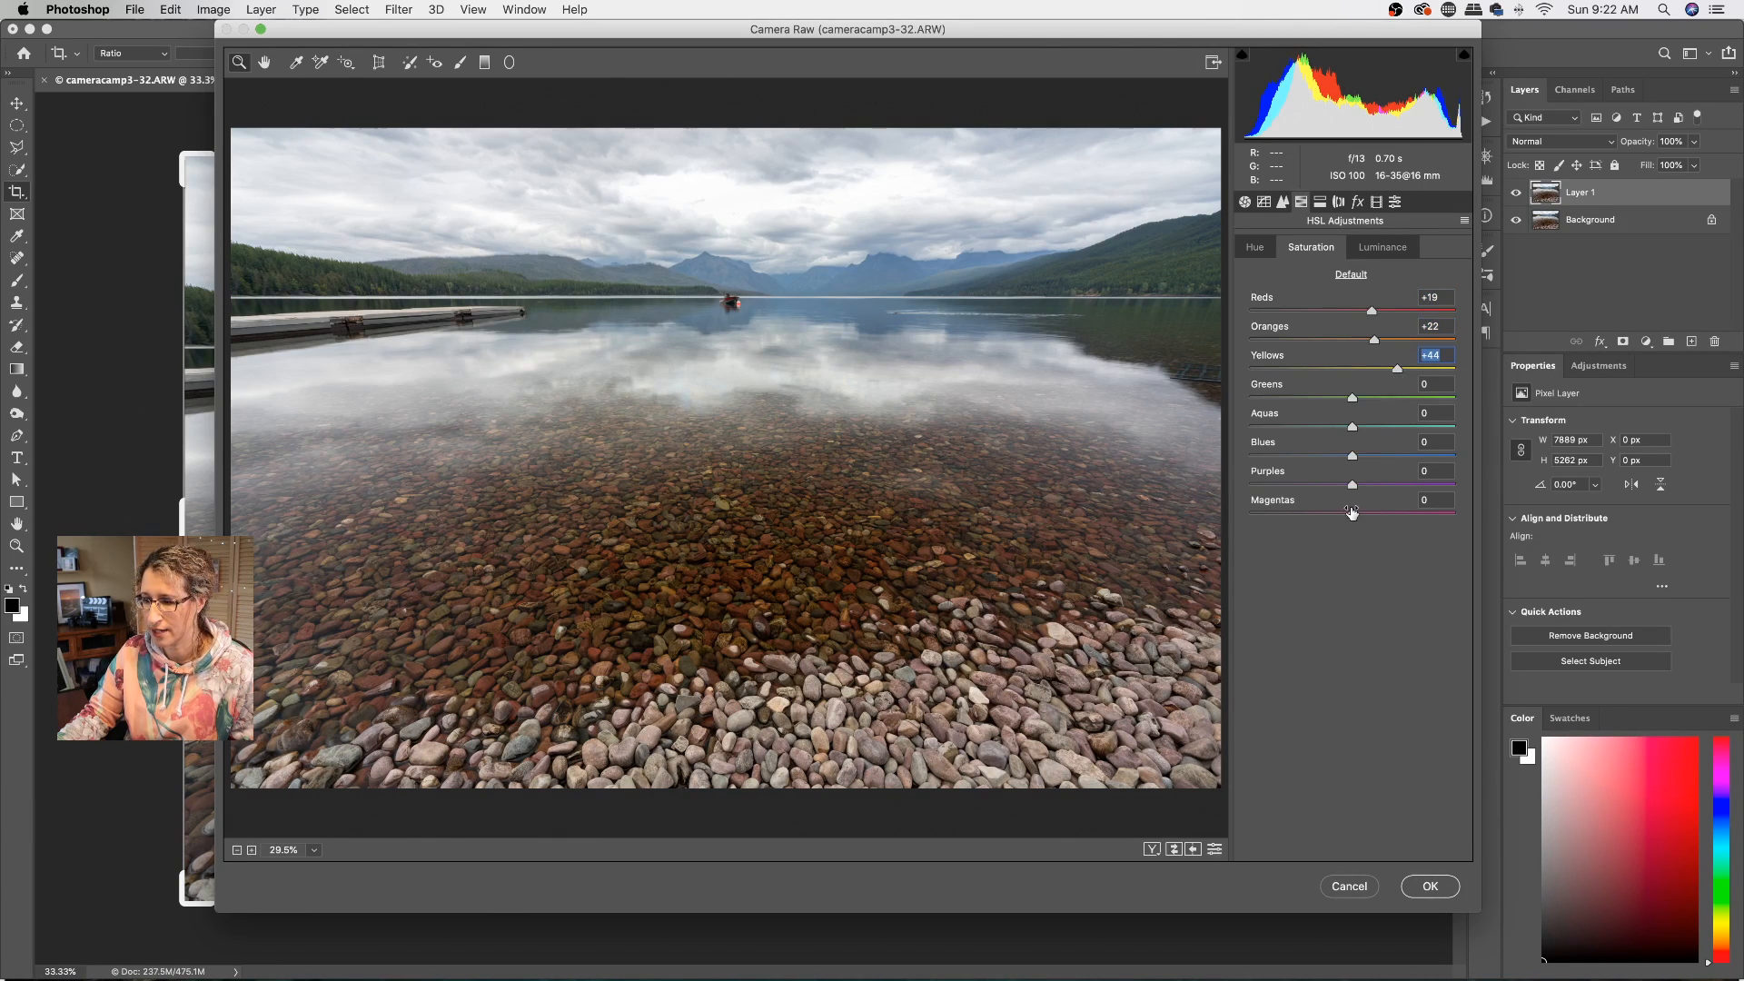
pyautogui.moveTo(1352, 514)
pyautogui.mouseDown()
pyautogui.moveTo(1399, 514)
pyautogui.moveTo(1352, 514)
pyautogui.mouseUp()
# Step: Set the HSL luminance of Yellows to +37 and Reds to +31, and apply the Camera Raw filter
pyautogui.click(1371, 250)
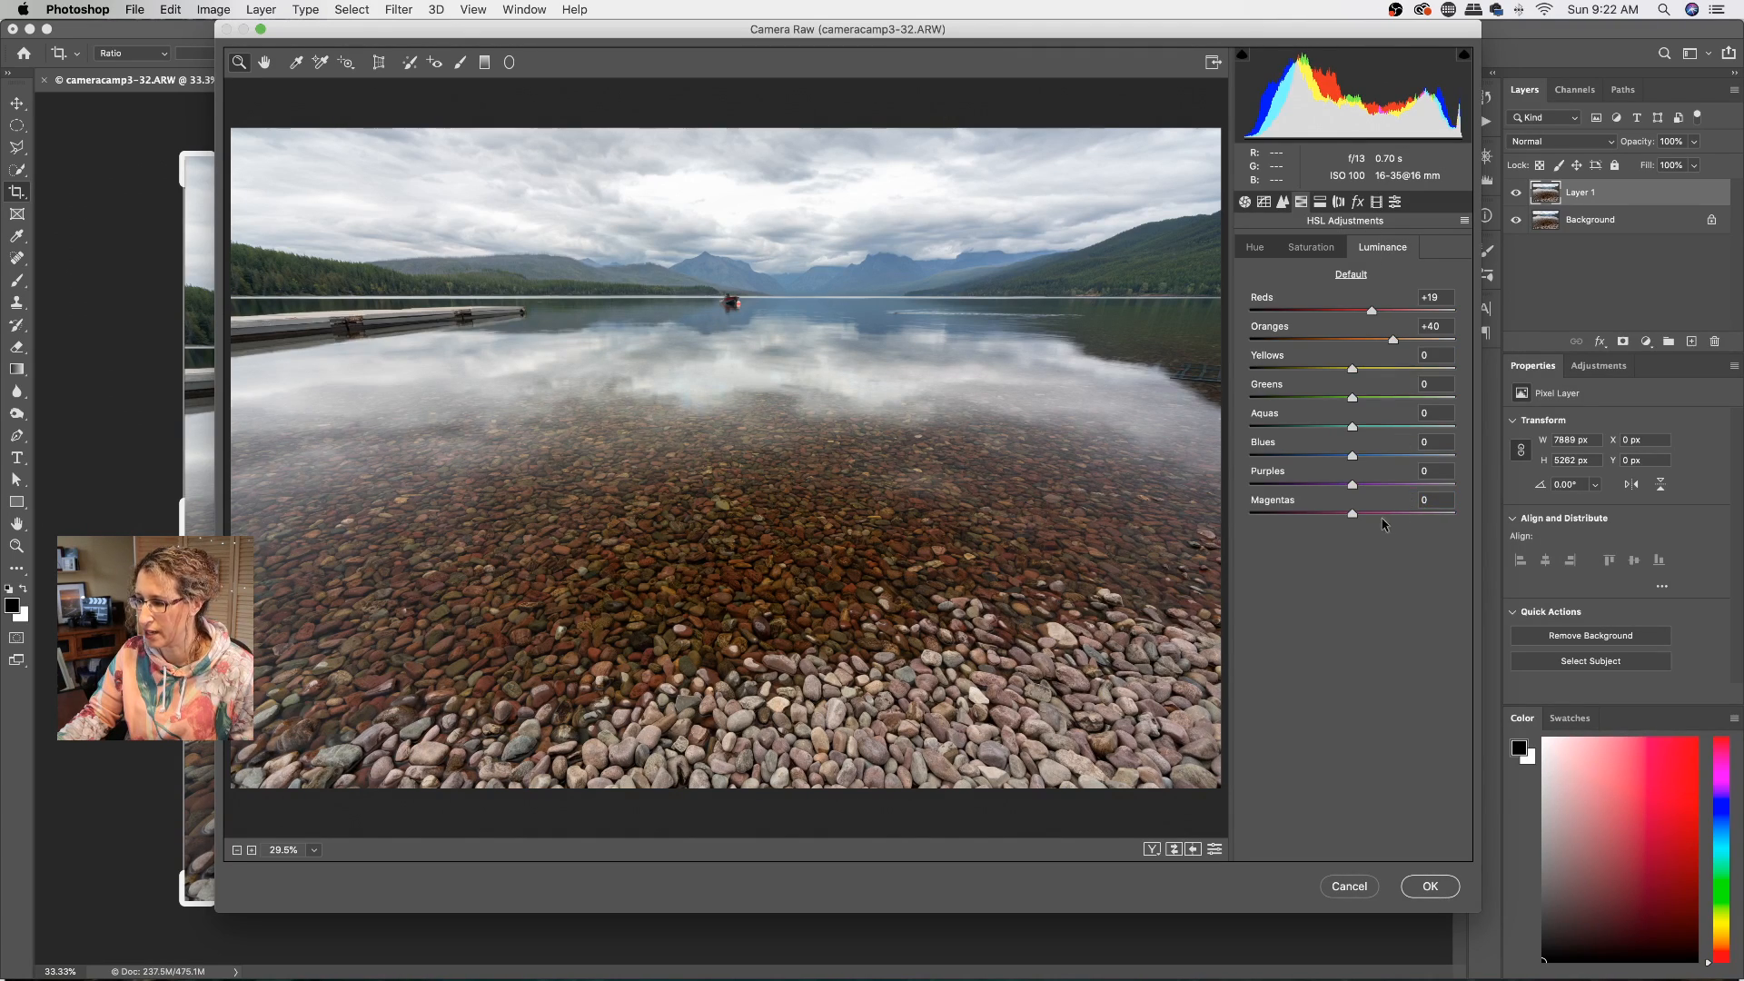
pyautogui.moveTo(1357, 375)
pyautogui.mouseDown()
pyautogui.moveTo(1404, 374)
pyautogui.moveTo(1390, 376)
pyautogui.mouseUp()
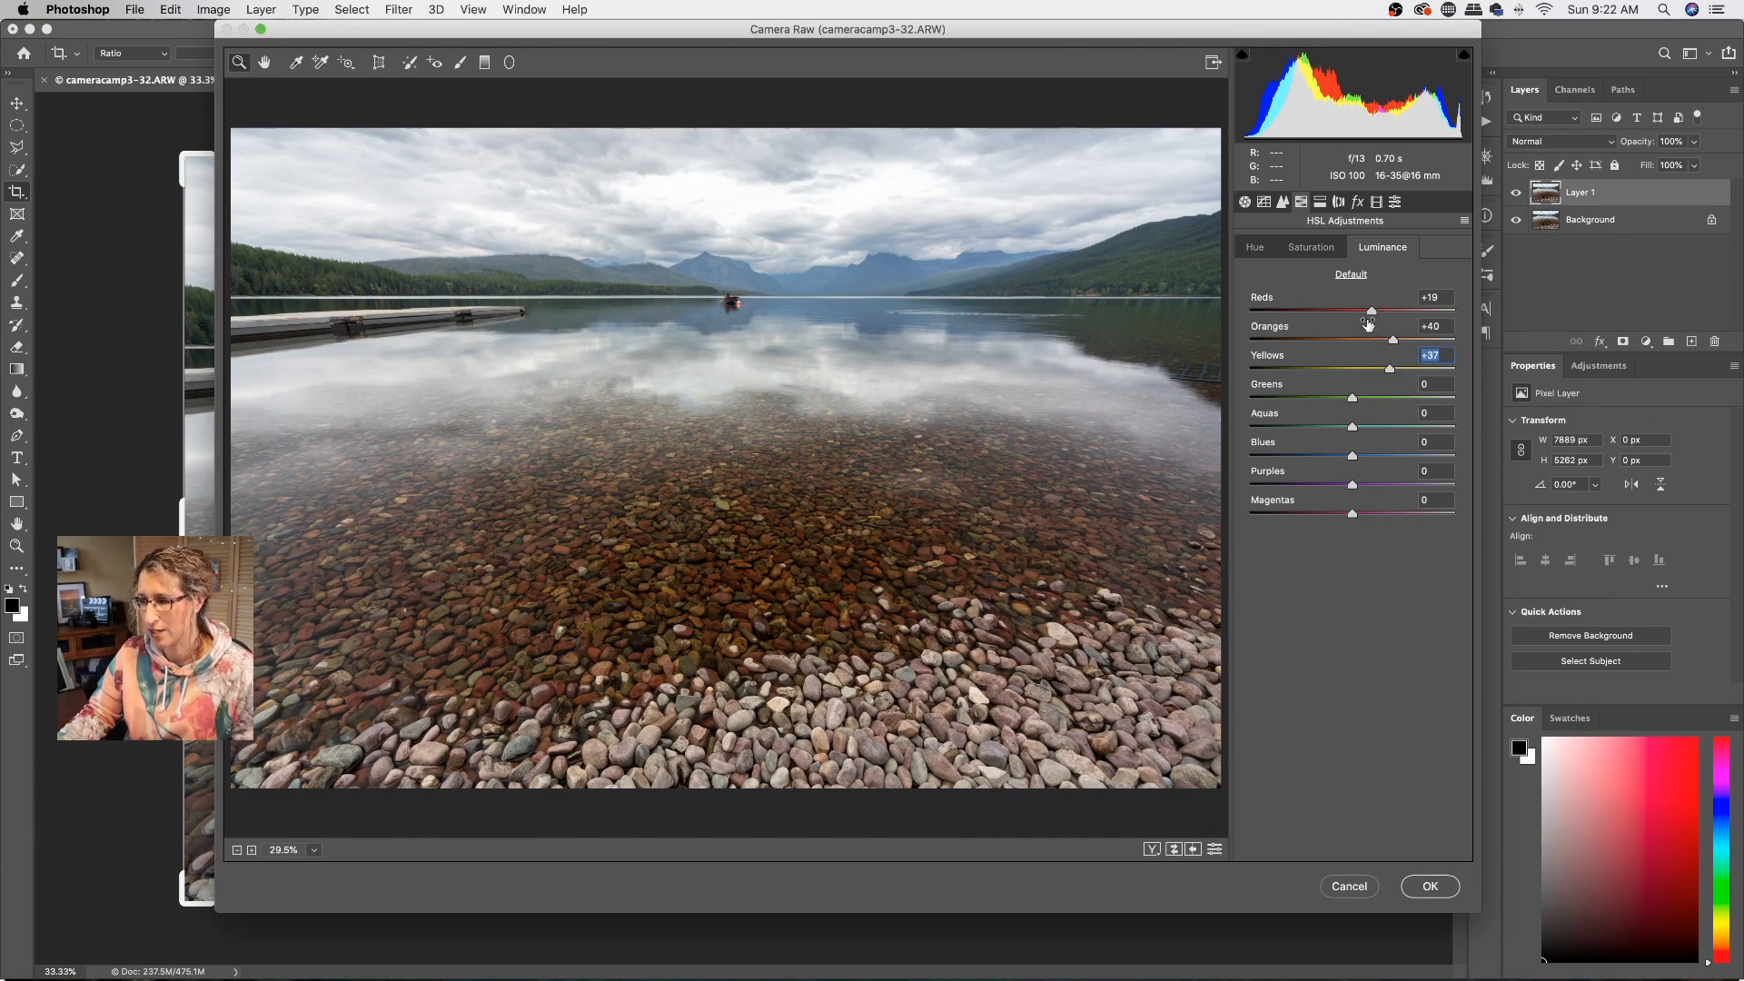
pyautogui.moveTo(1372, 311); pyautogui.dragTo(1383, 315)
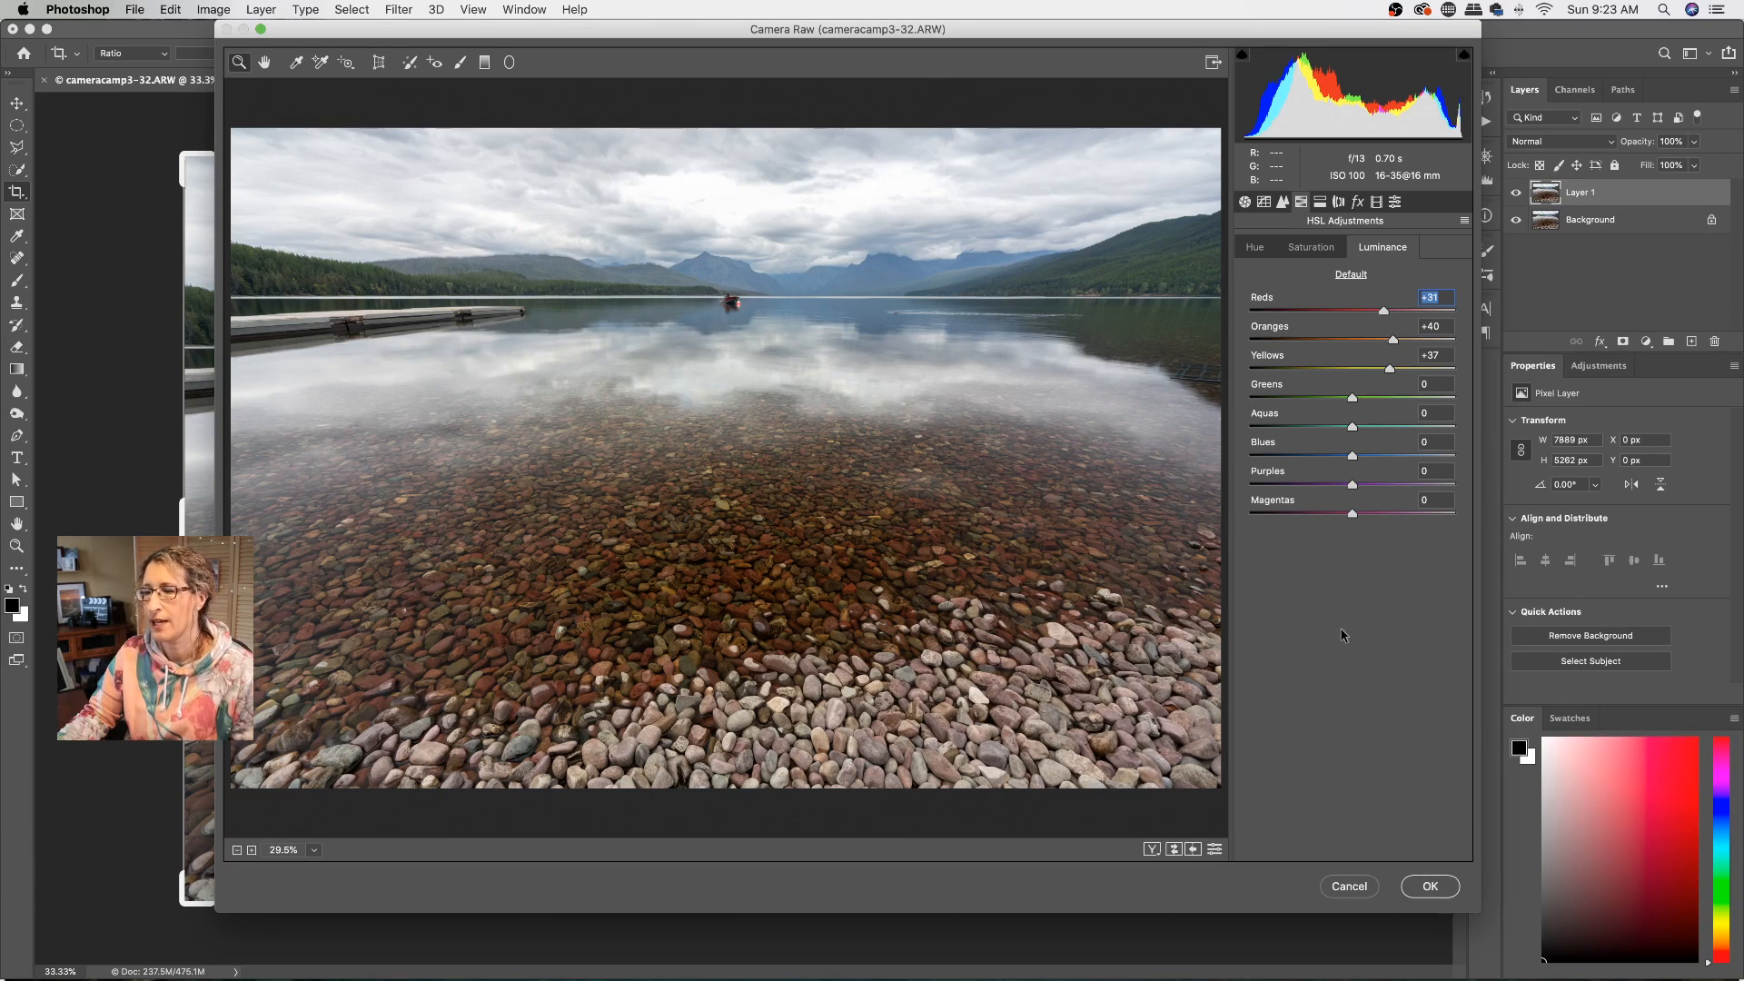
pyautogui.click(1425, 888)
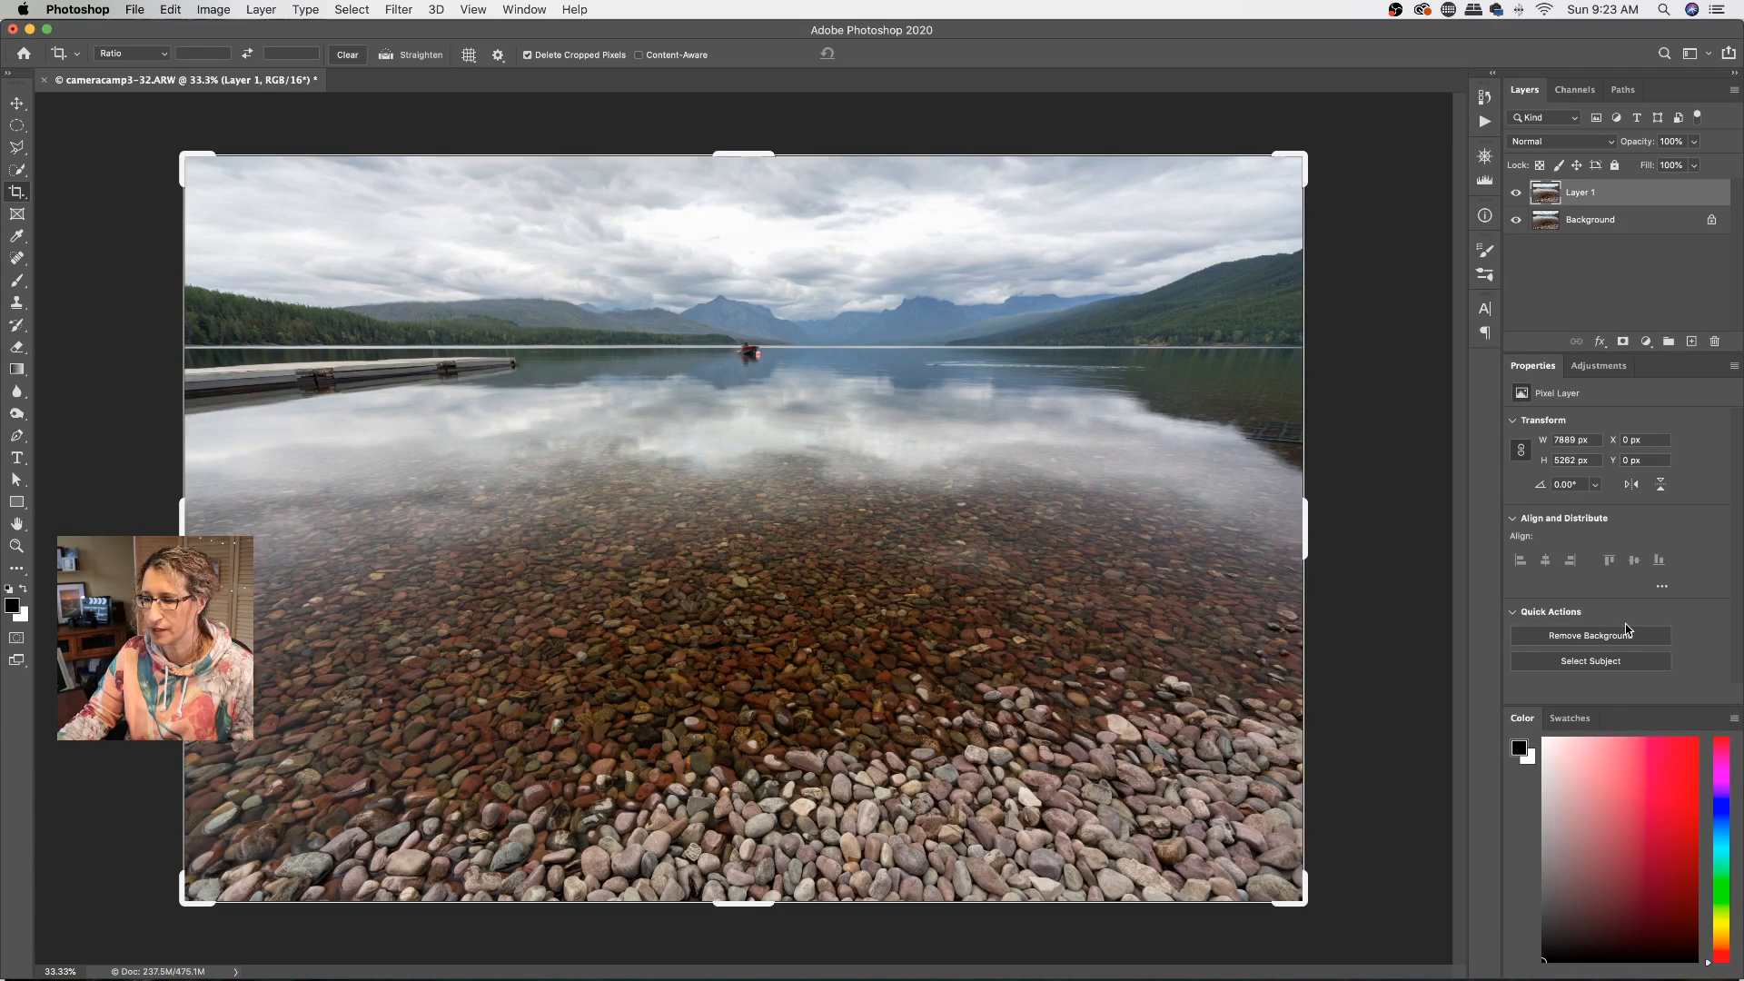
# Step: Compare the image before and after the Camera Raw changes by hiding and showing Layer 1 repeatedly
pyautogui.click(1516, 192)
pyautogui.click(1516, 193)
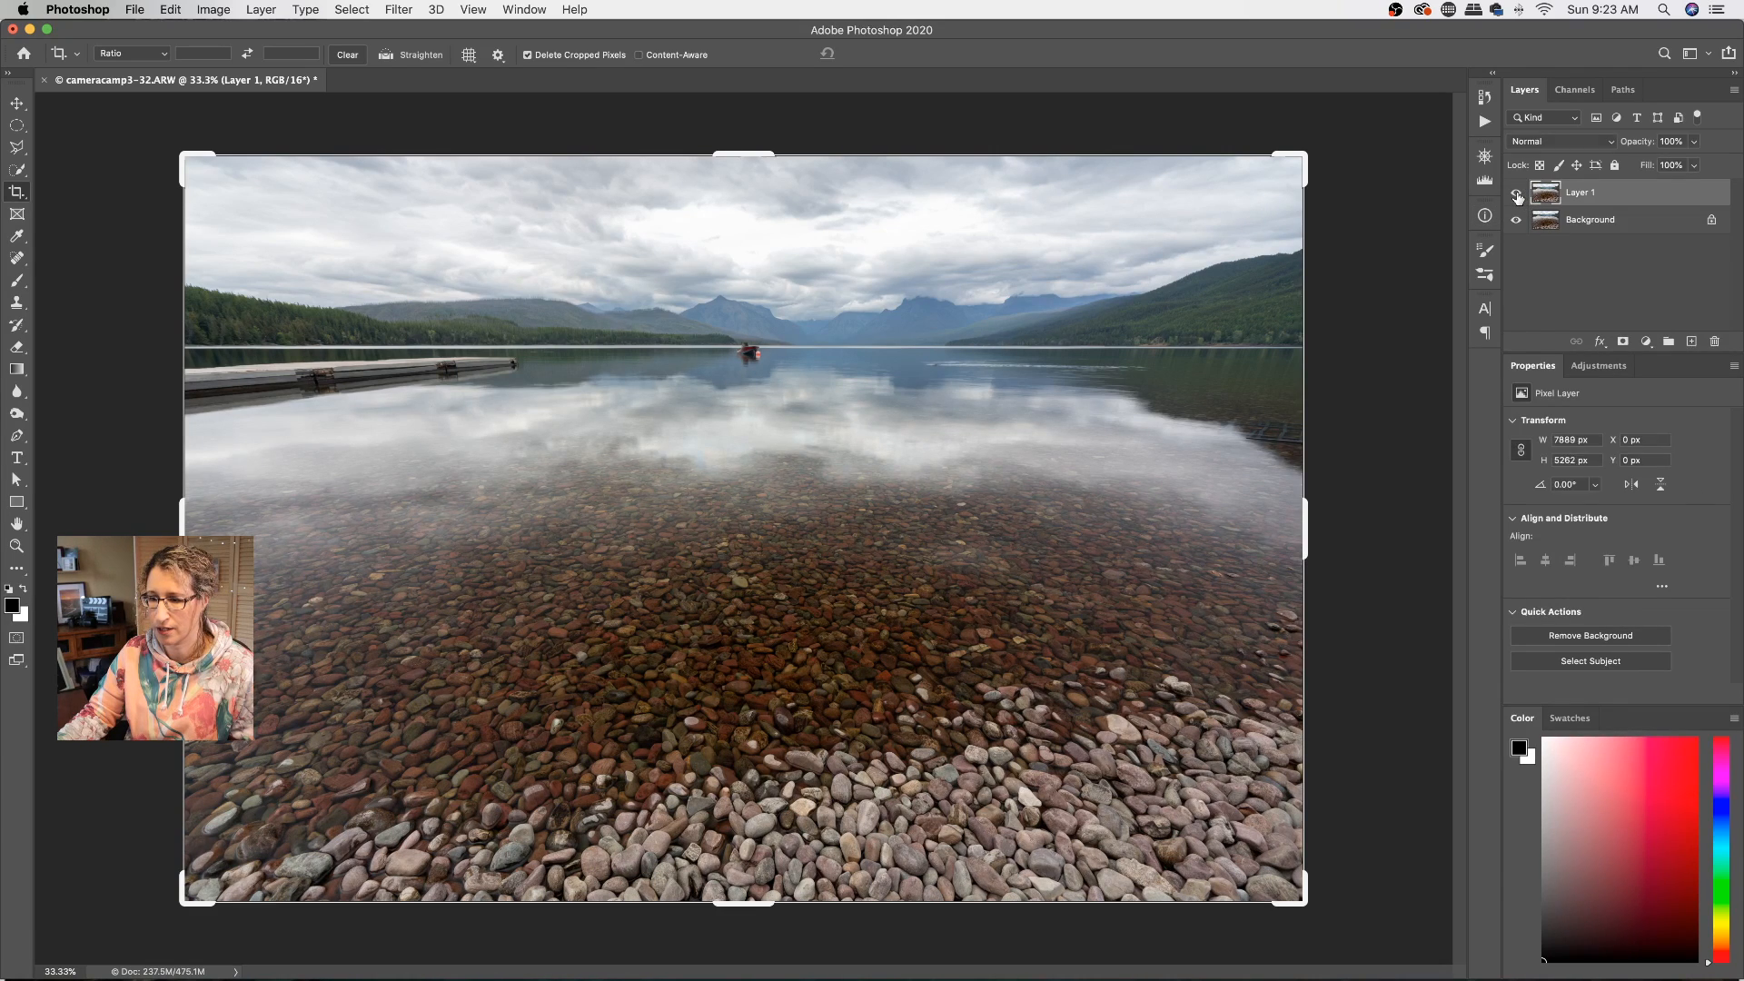
pyautogui.click(1516, 193)
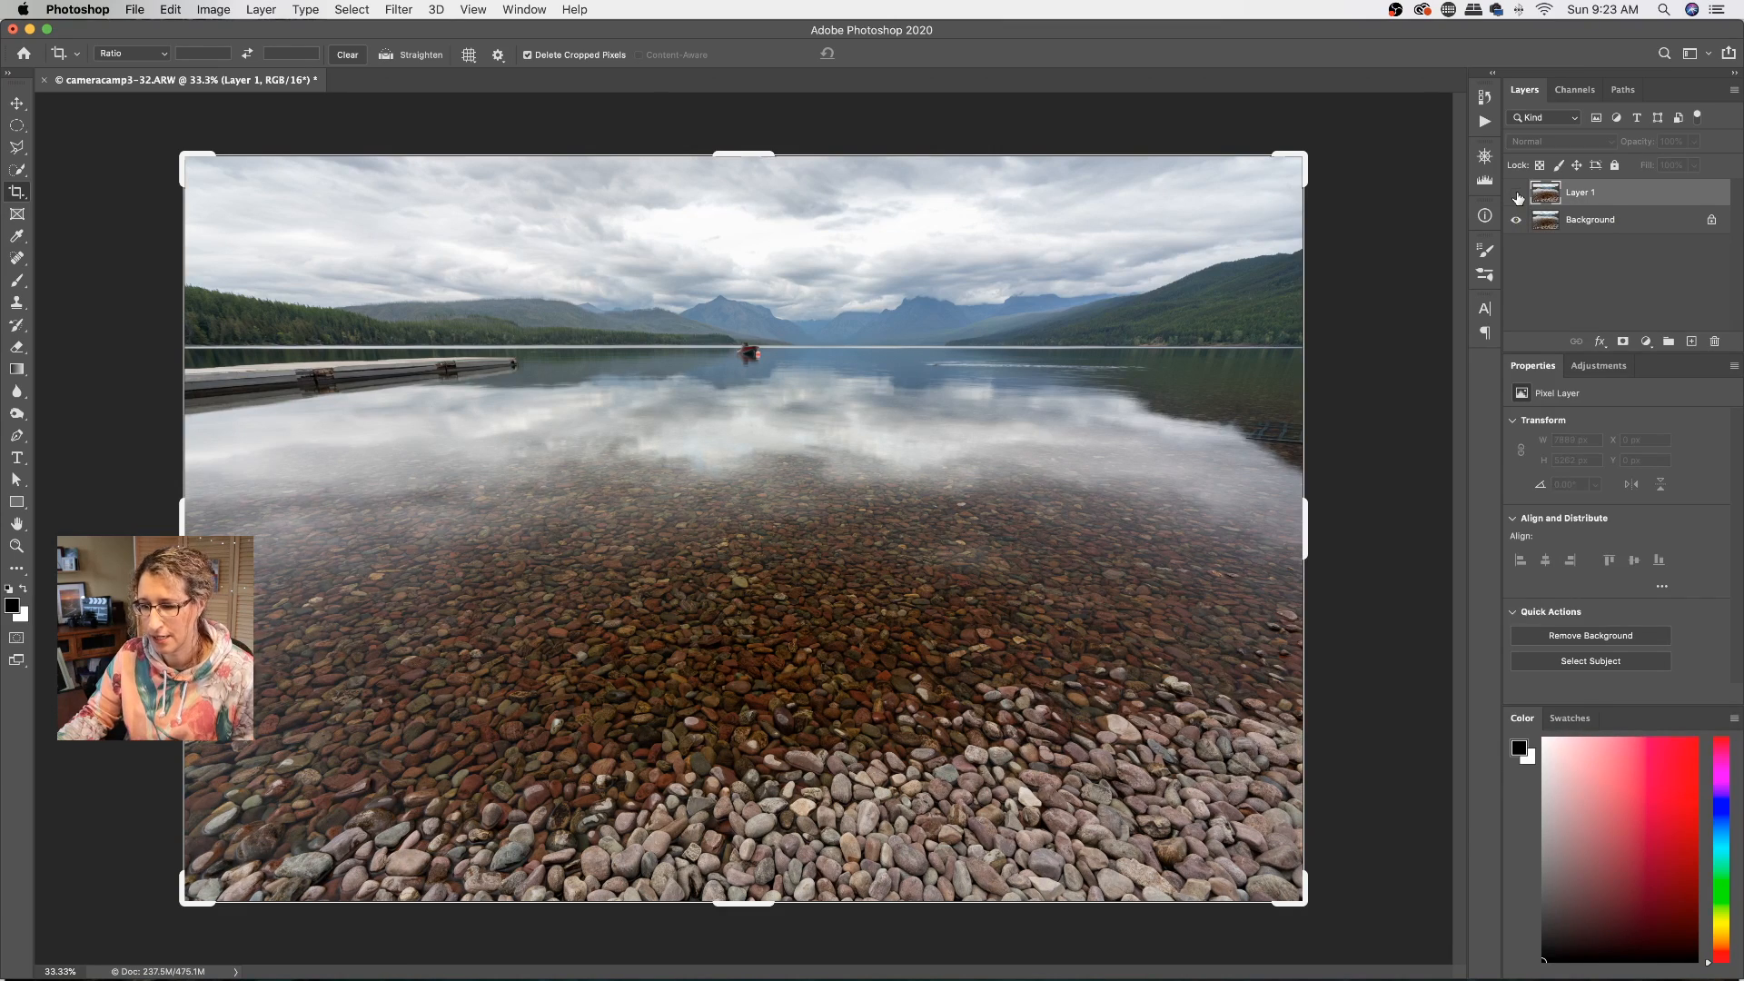
pyautogui.click(1516, 193)
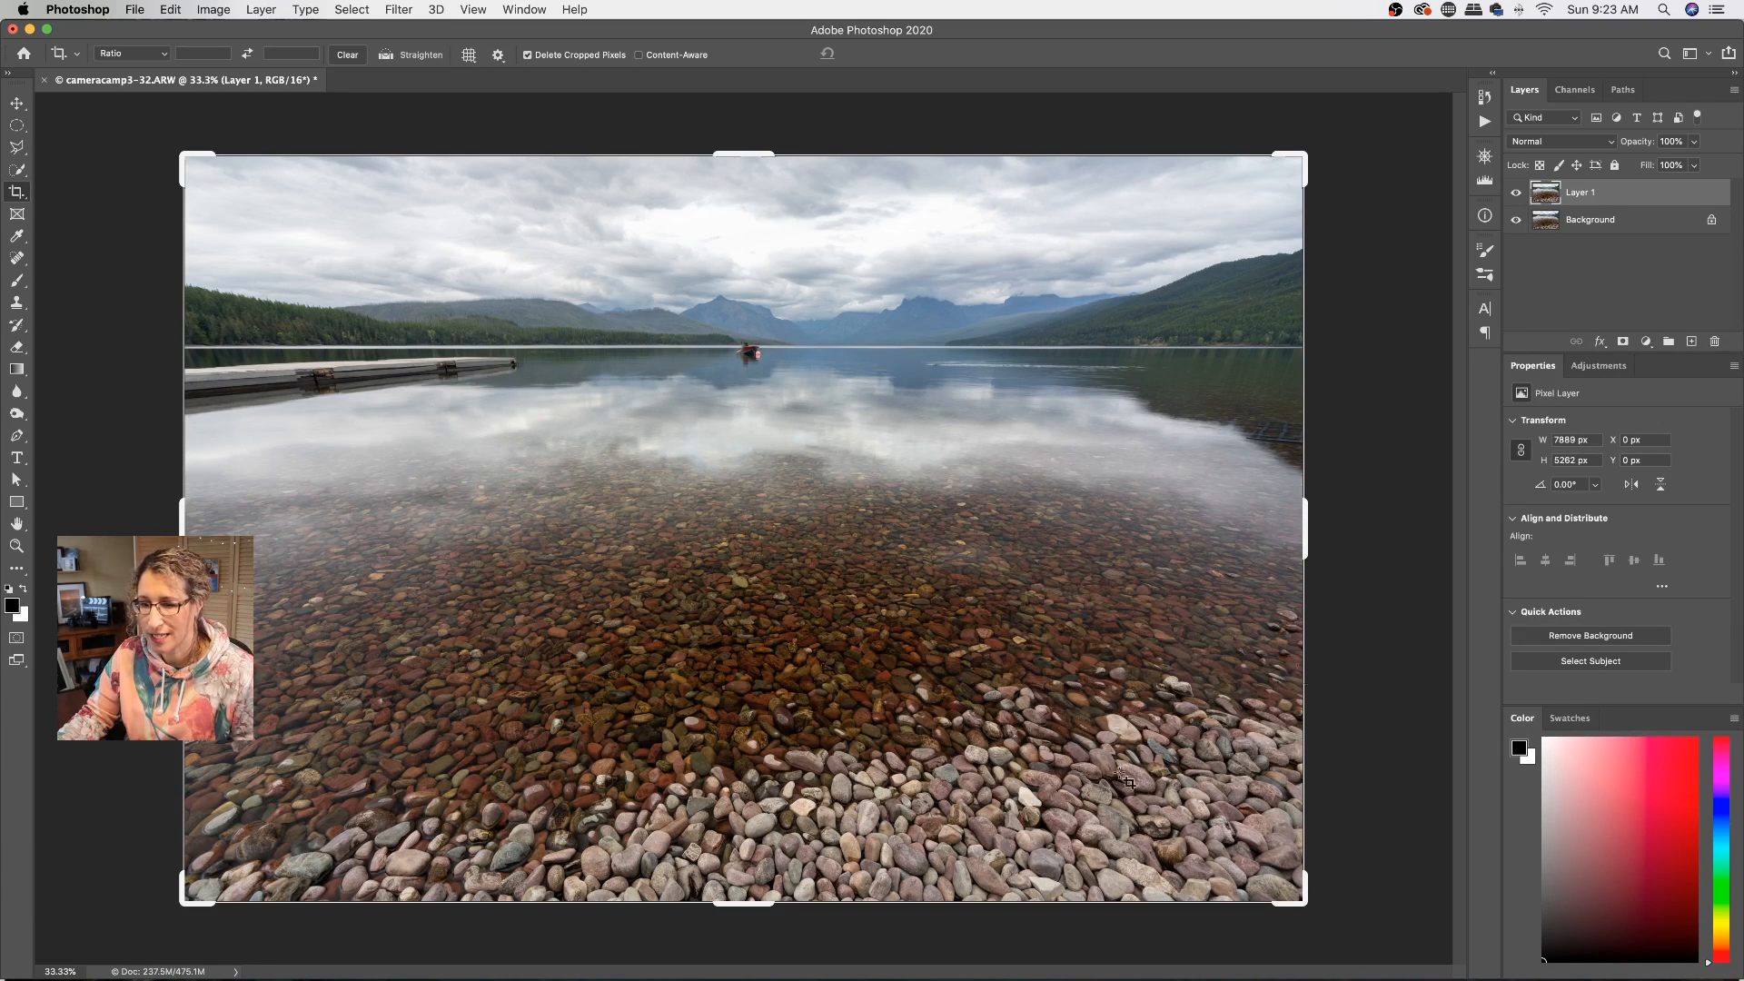
pyautogui.click(1518, 194)
pyautogui.click(1518, 195)
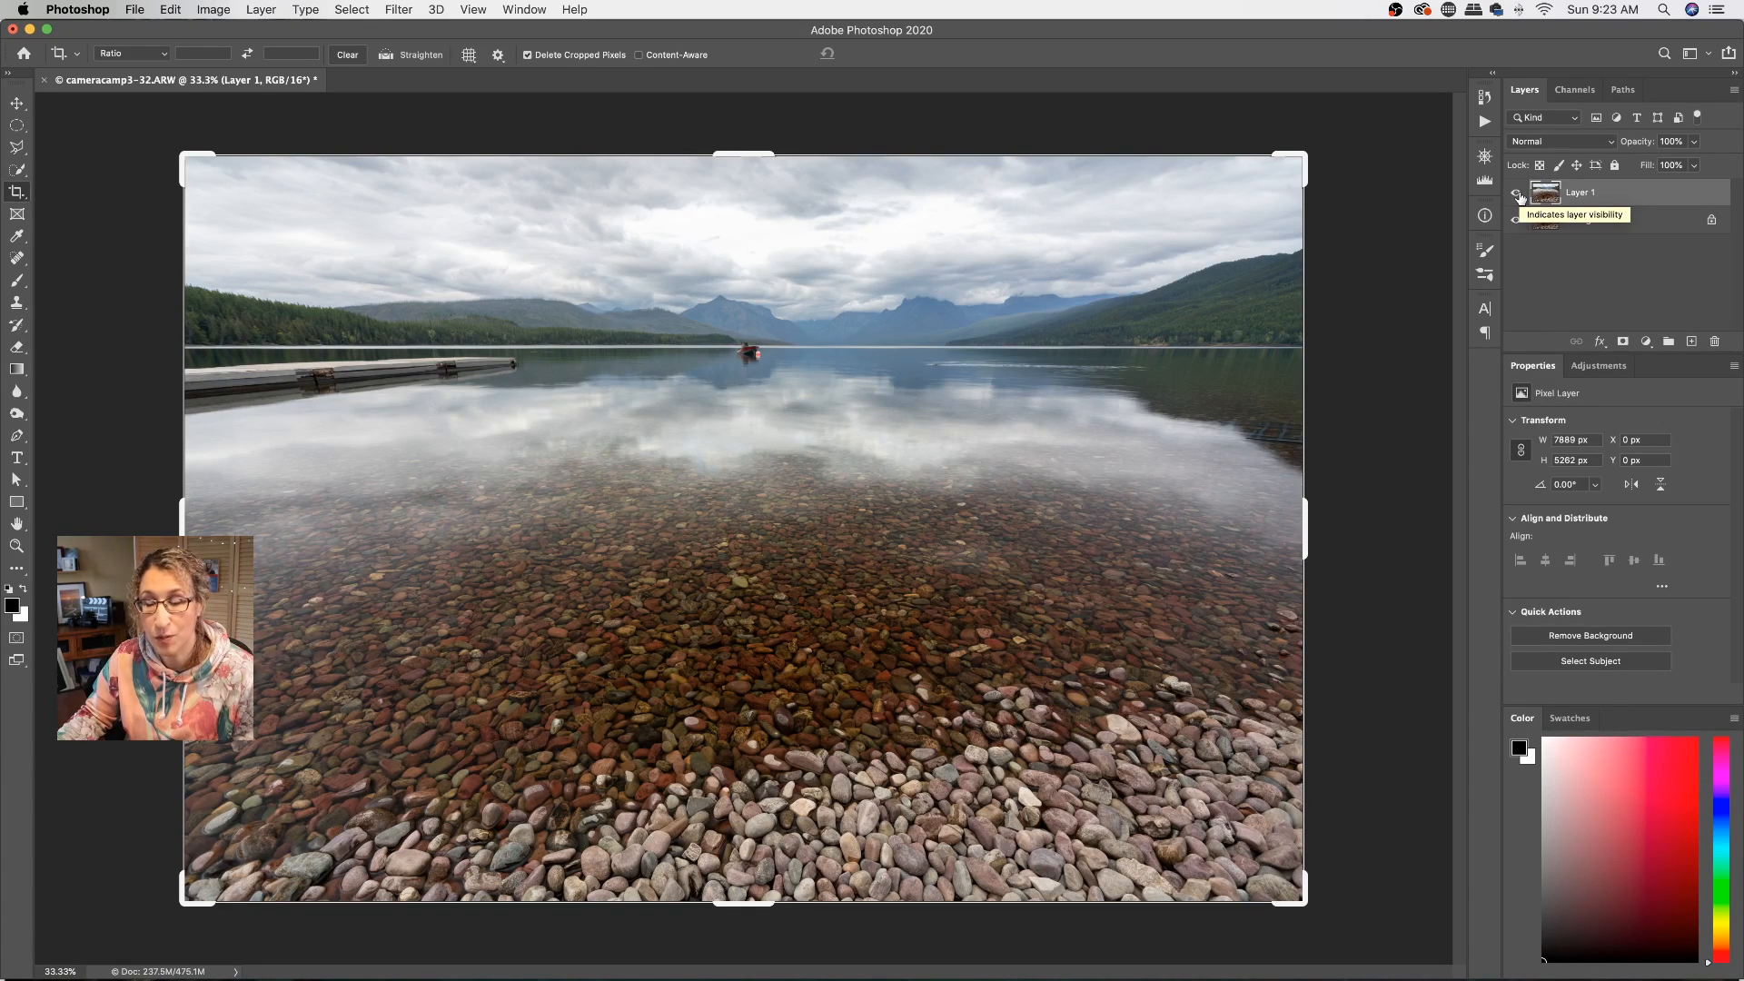
pyautogui.click(1519, 195)
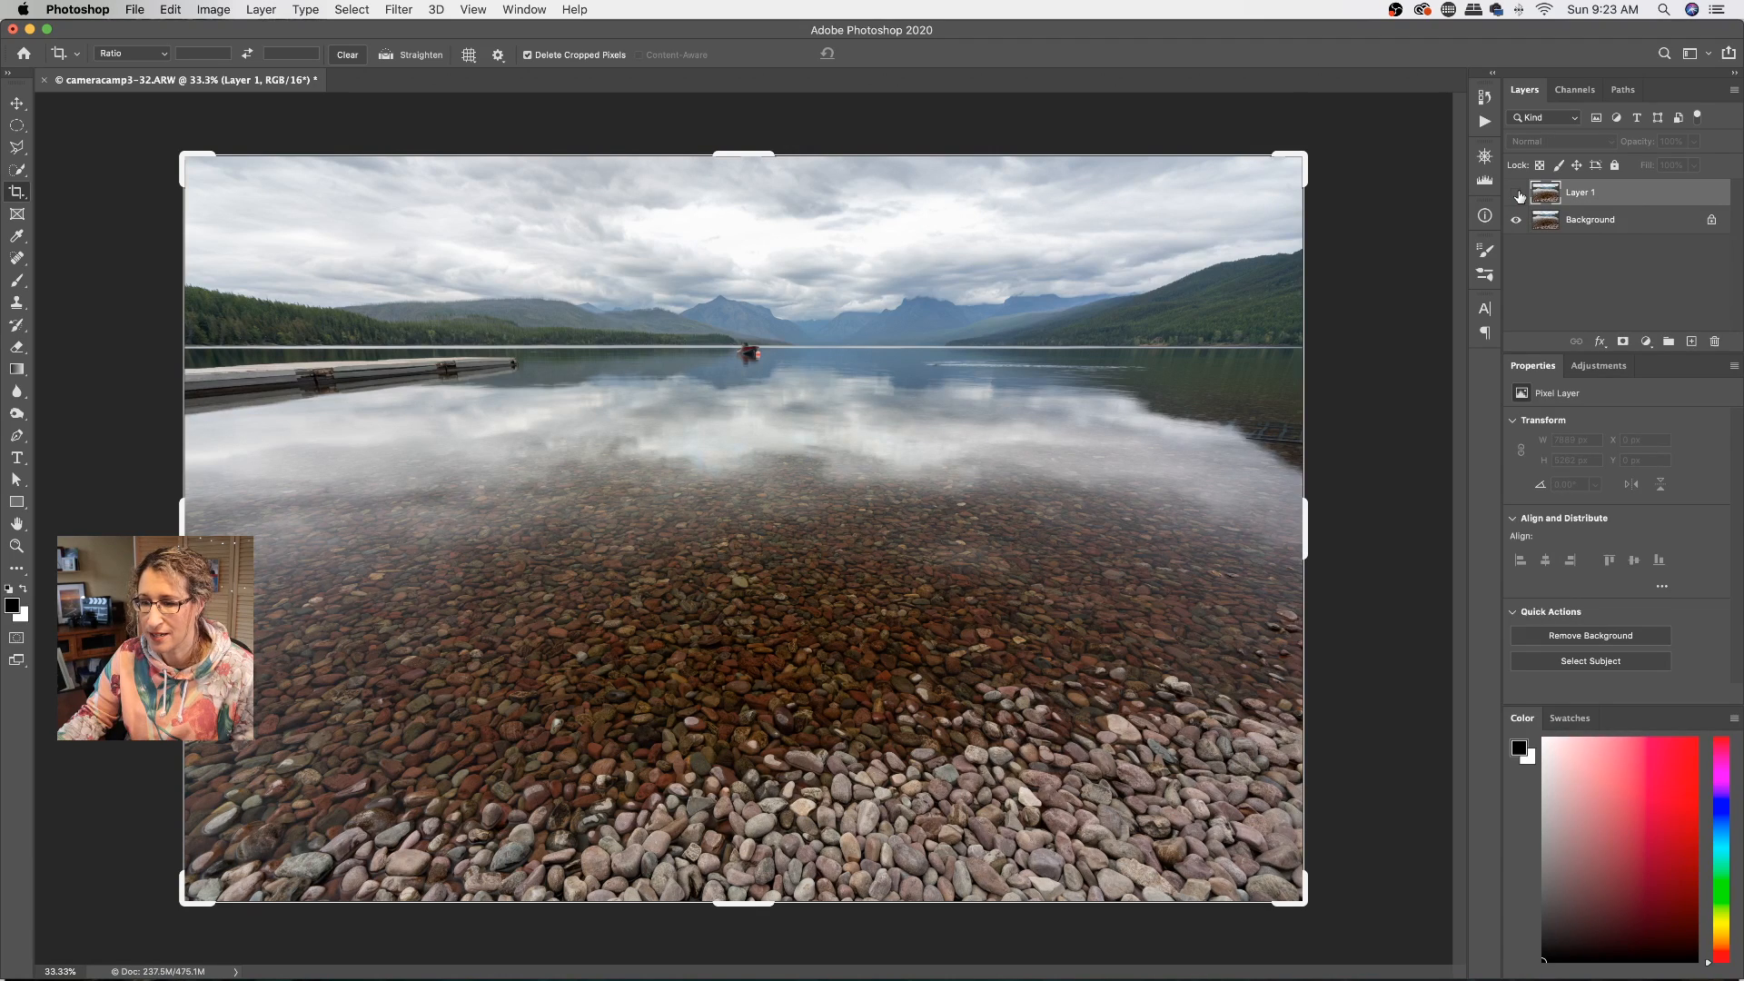
pyautogui.click(1519, 195)
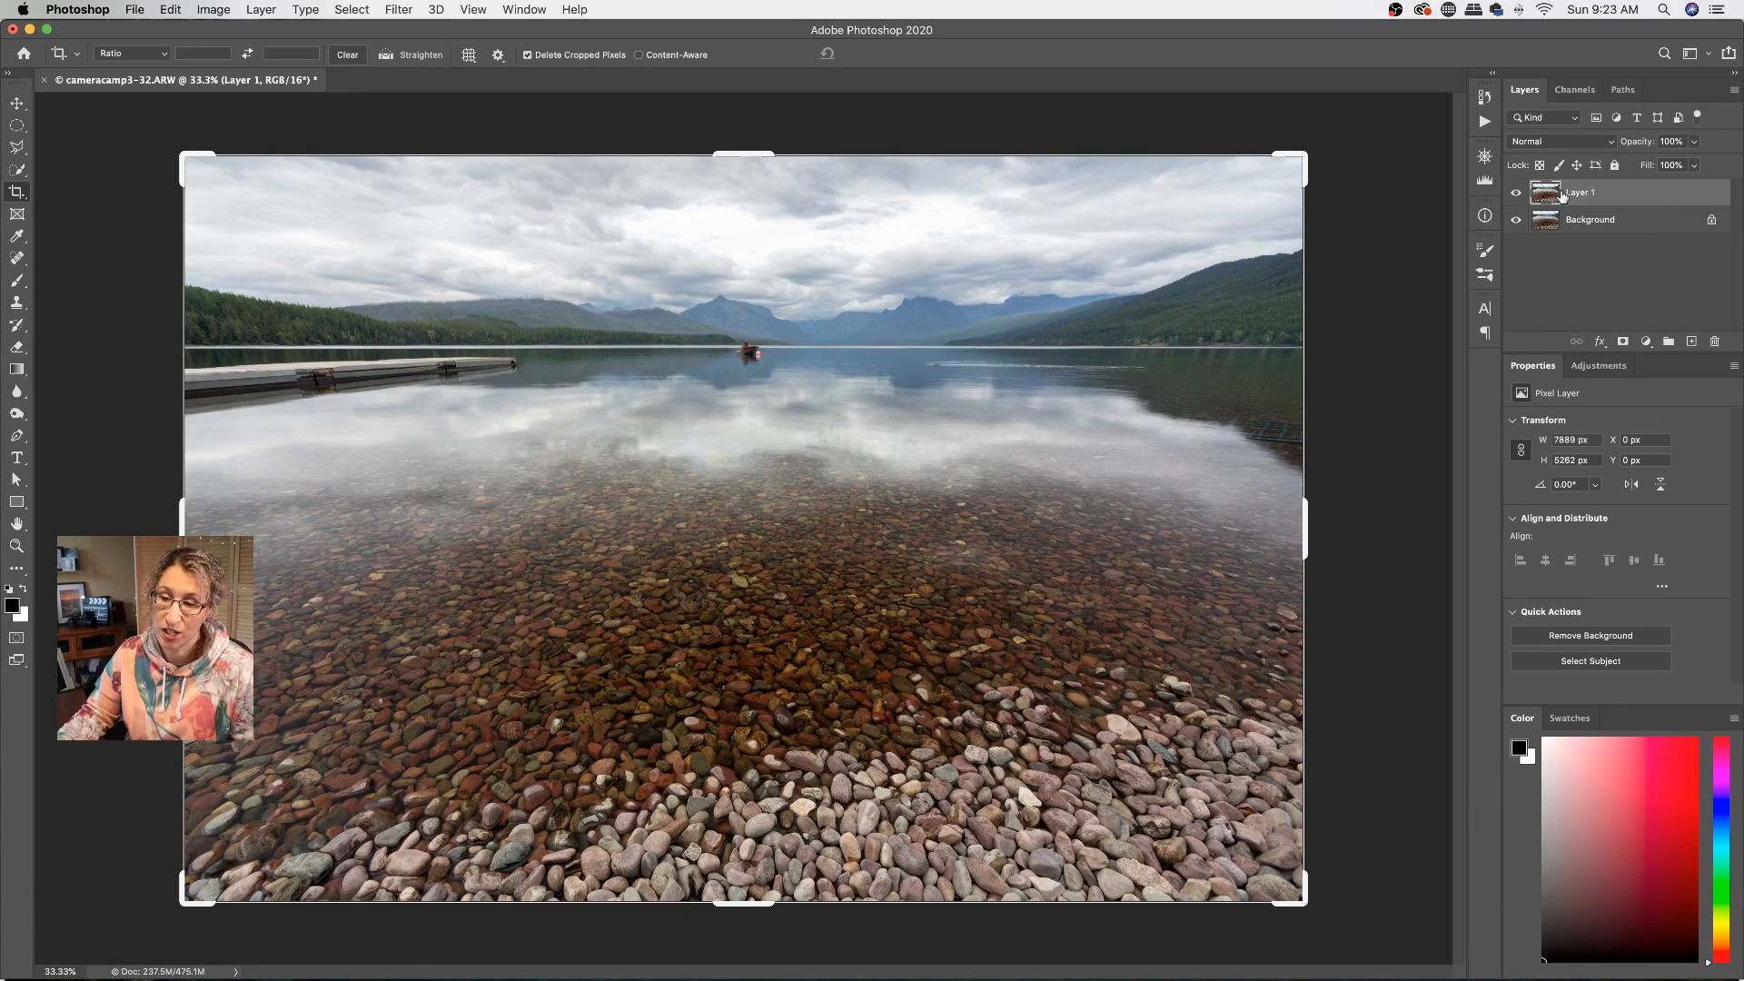
pyautogui.click(1514, 194)
pyautogui.click(1514, 194)
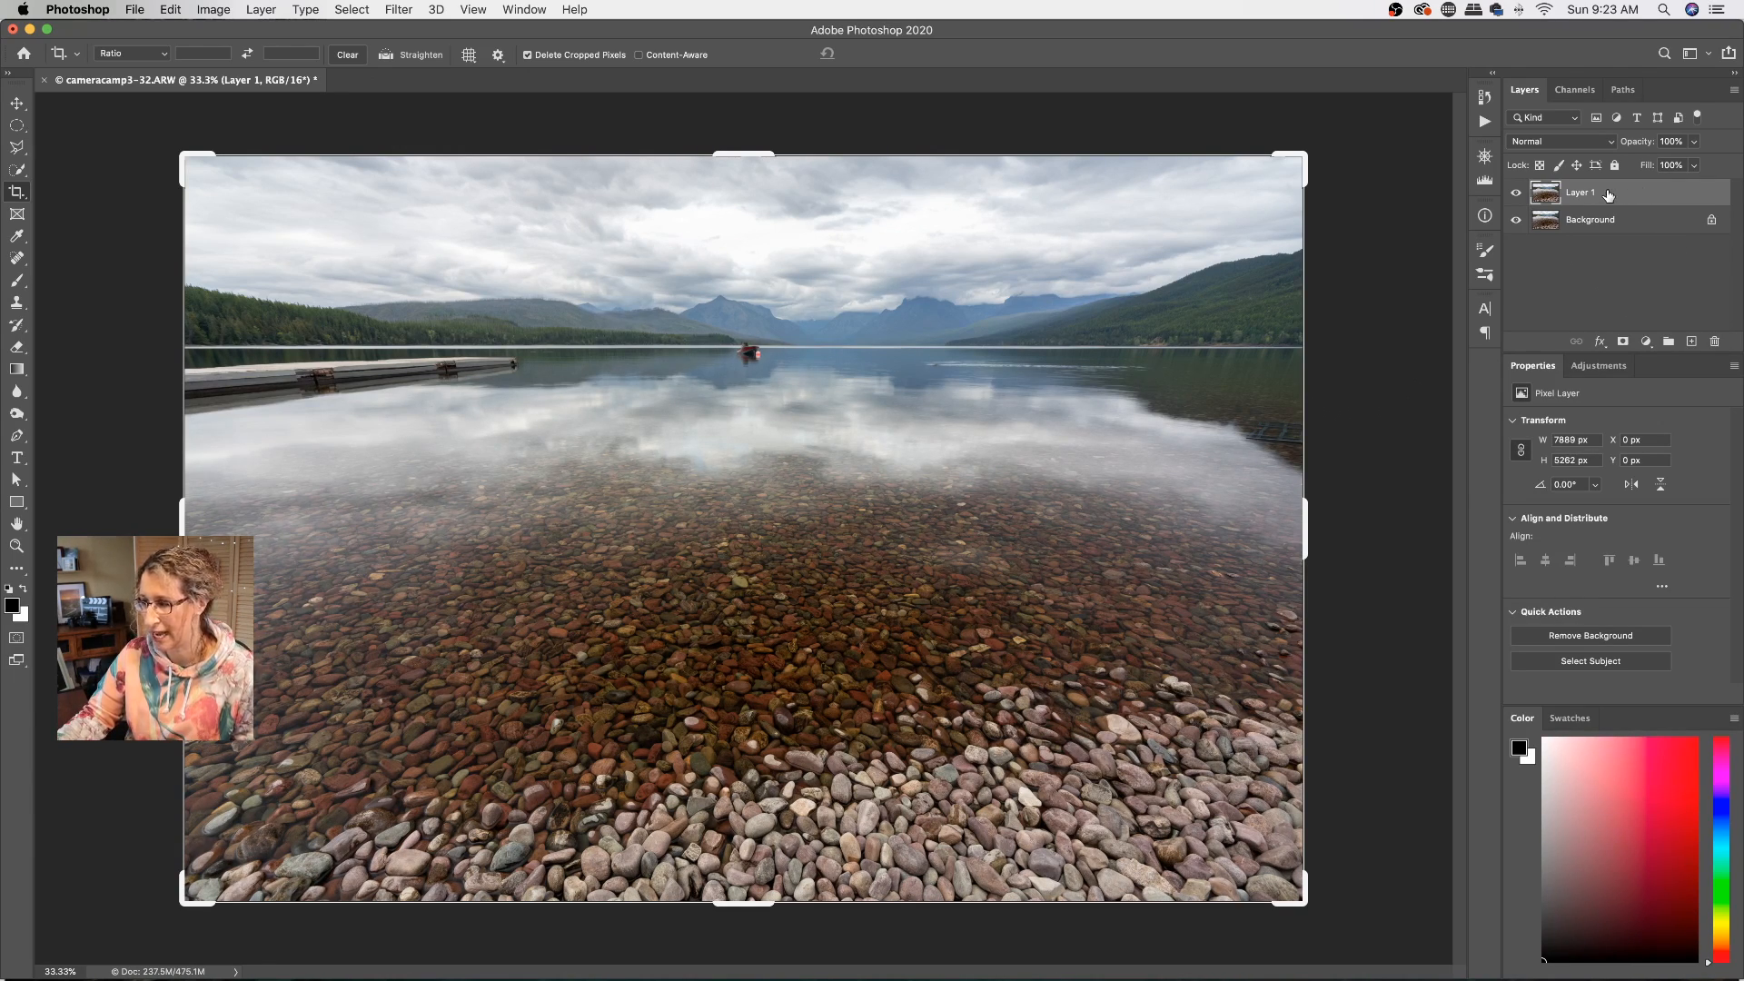
# Step: Duplicate Layer 1 in the layer stack
pyautogui.moveTo(1608, 194); pyautogui.dragTo(1691, 341)
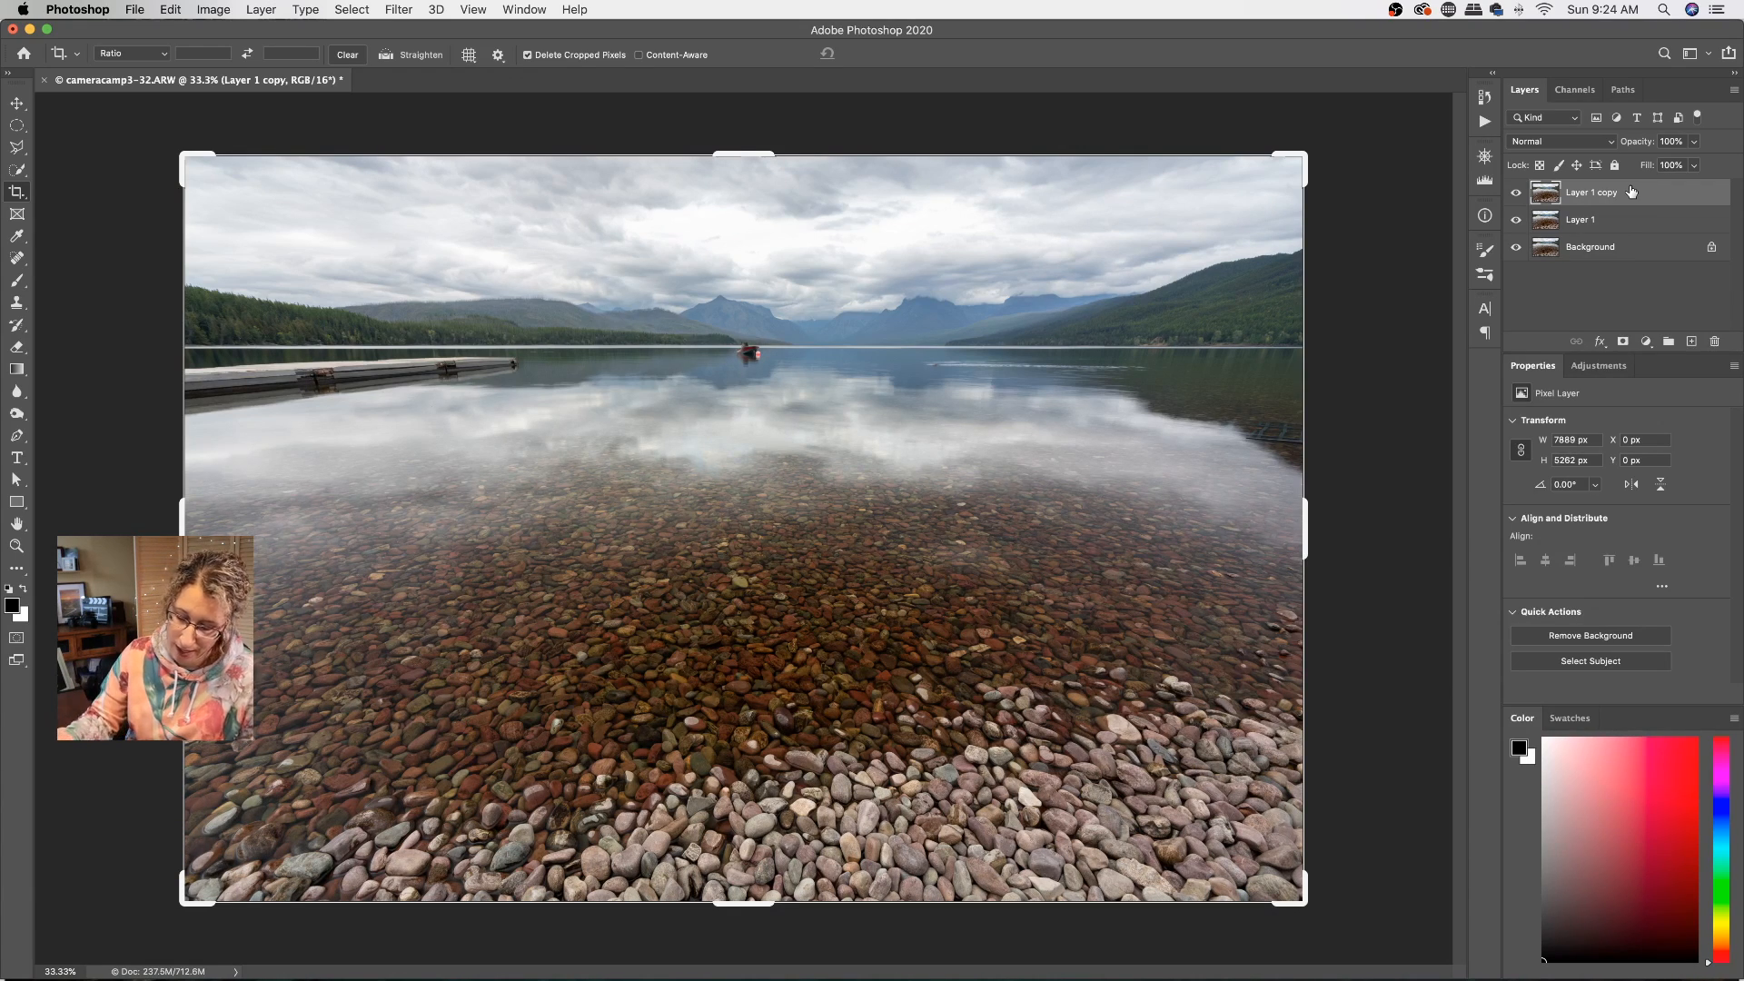
# Step: Open the Camera Raw filter on Layer 1 copy and set Highlights to -84 and Dehaze to +29
pyautogui.press('shift+super+a')
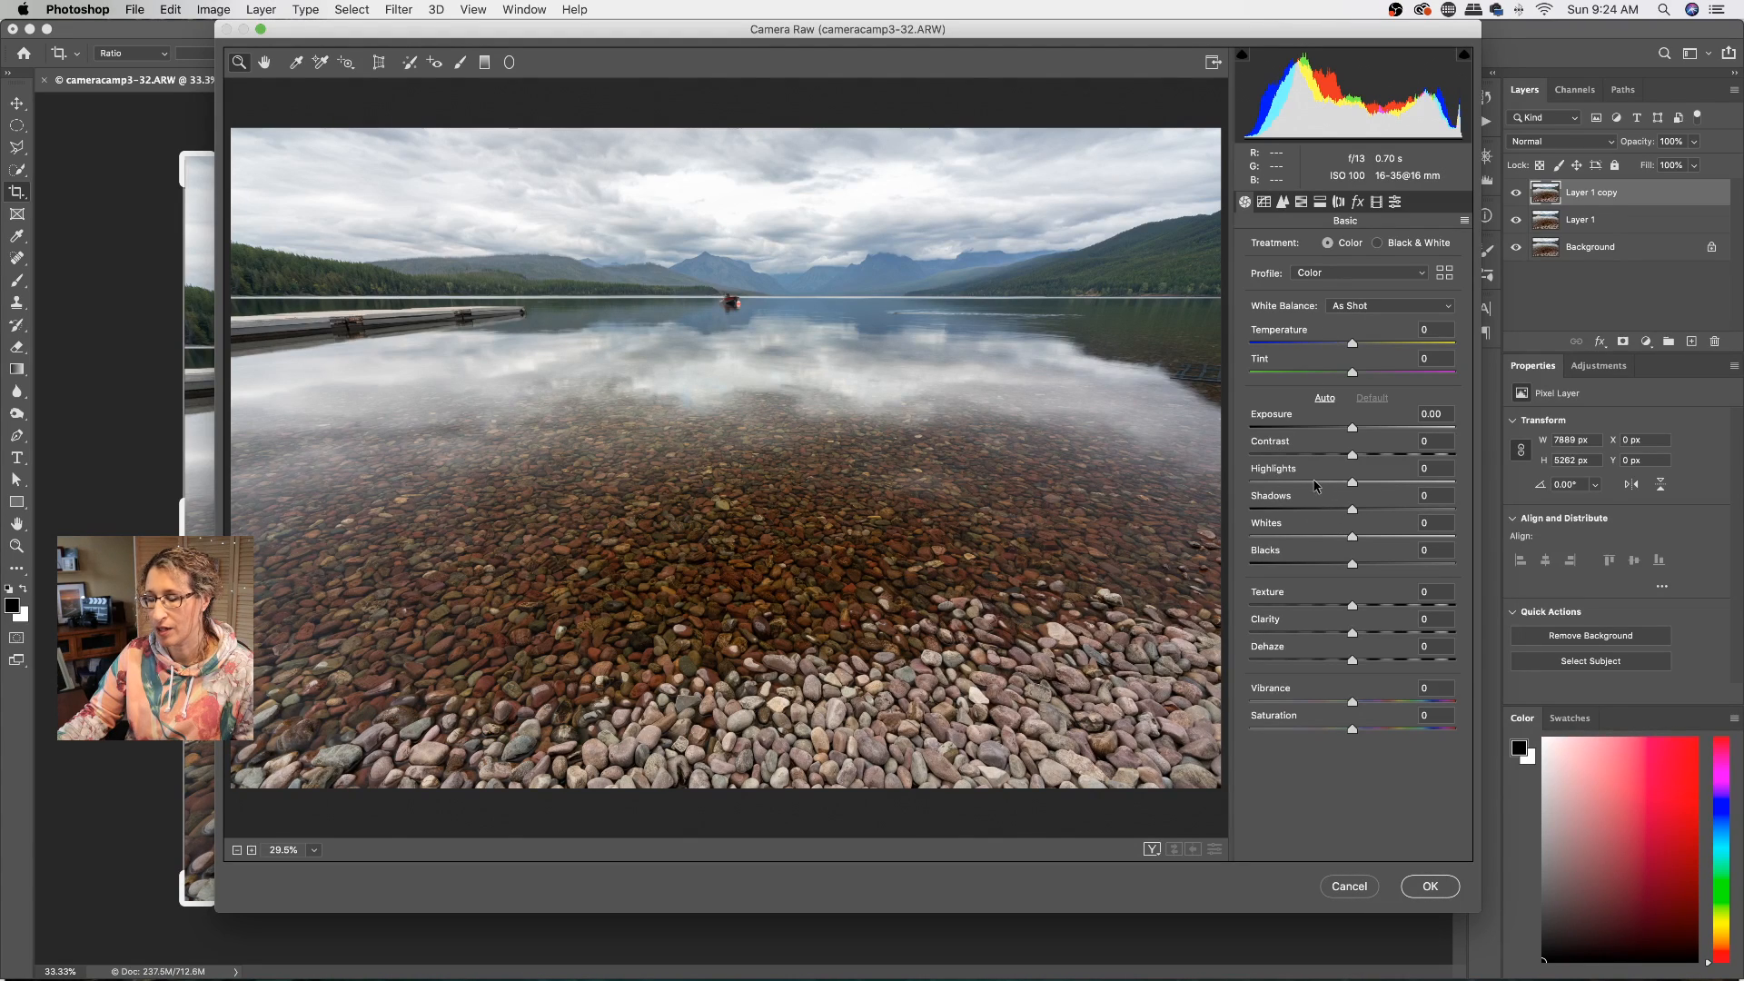
pyautogui.moveTo(1312, 483); pyautogui.dragTo(1267, 487)
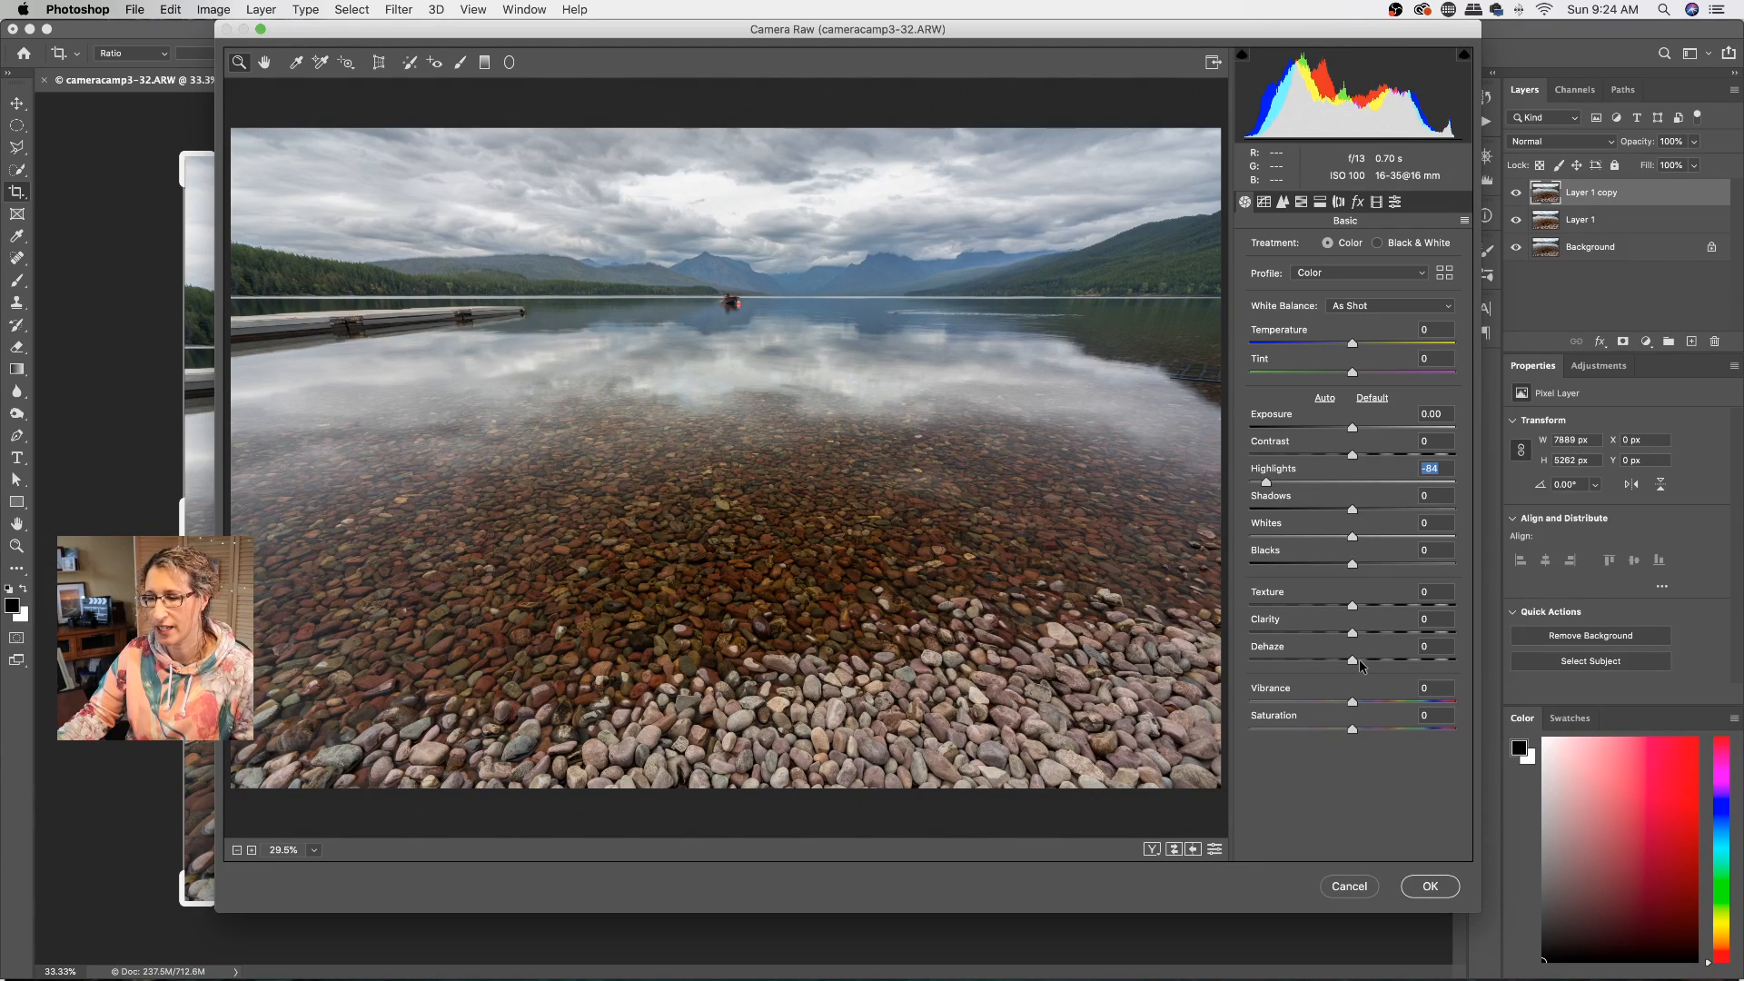
pyautogui.moveTo(1359, 657); pyautogui.dragTo(1381, 663)
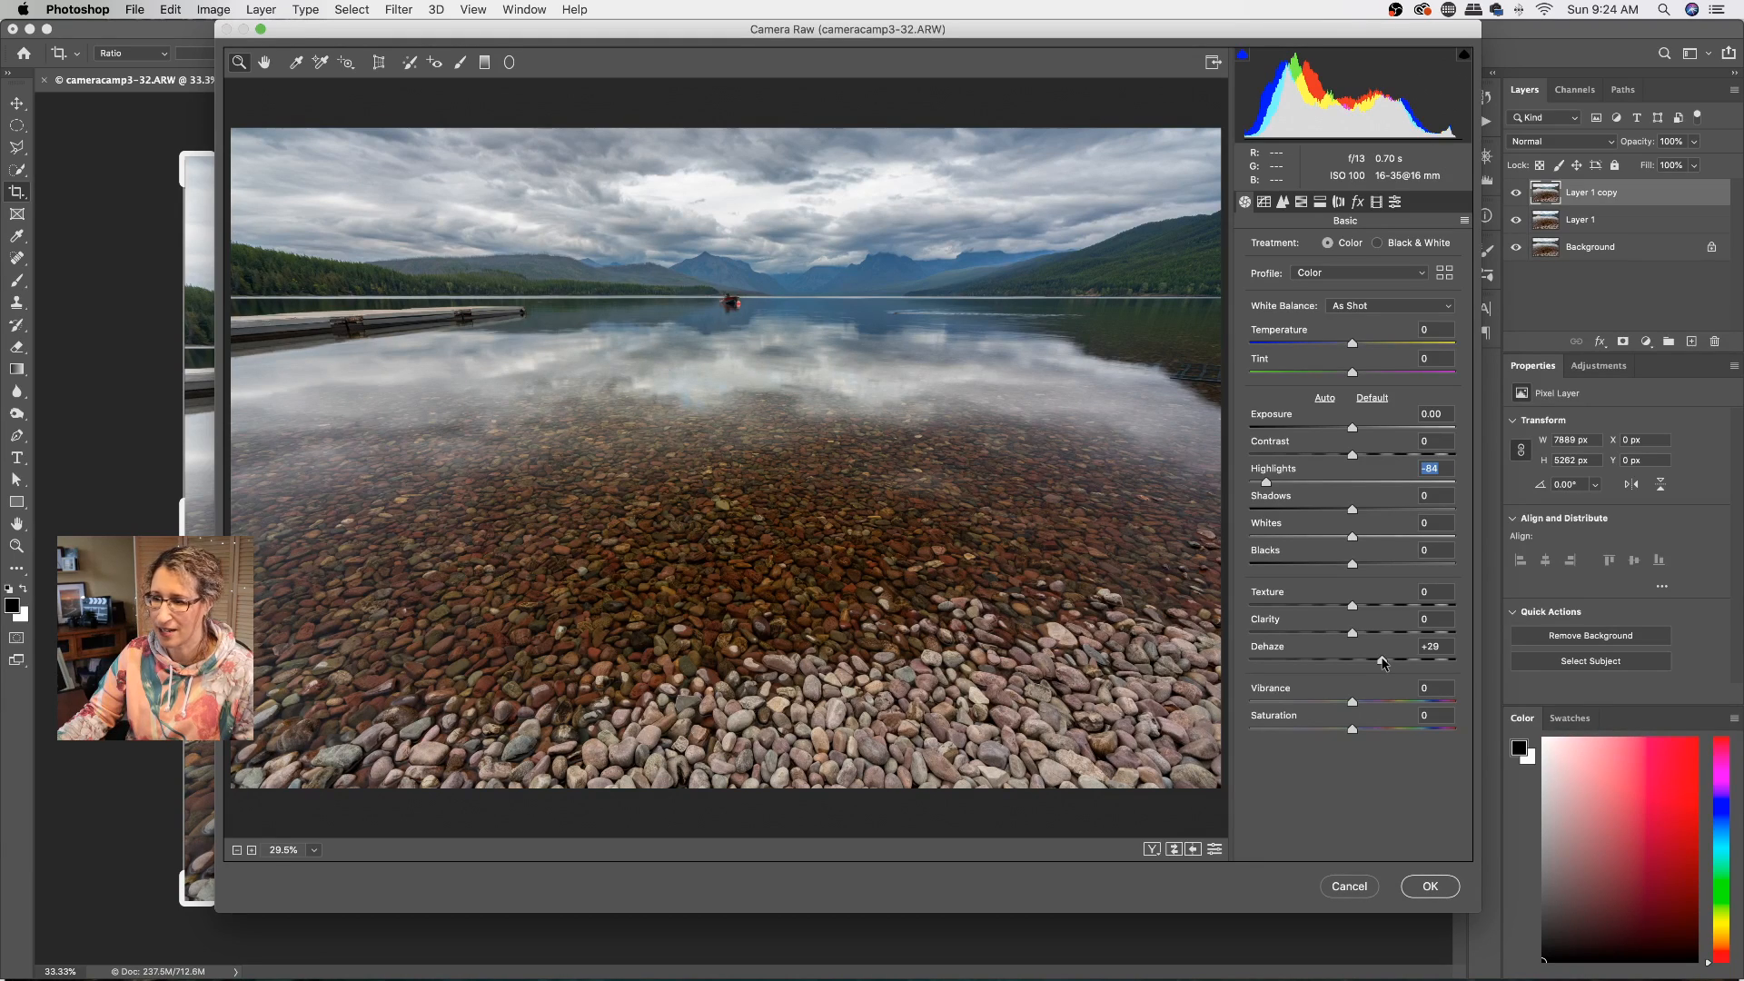
pyautogui.moveTo(1383, 662); pyautogui.dragTo(1382, 662)
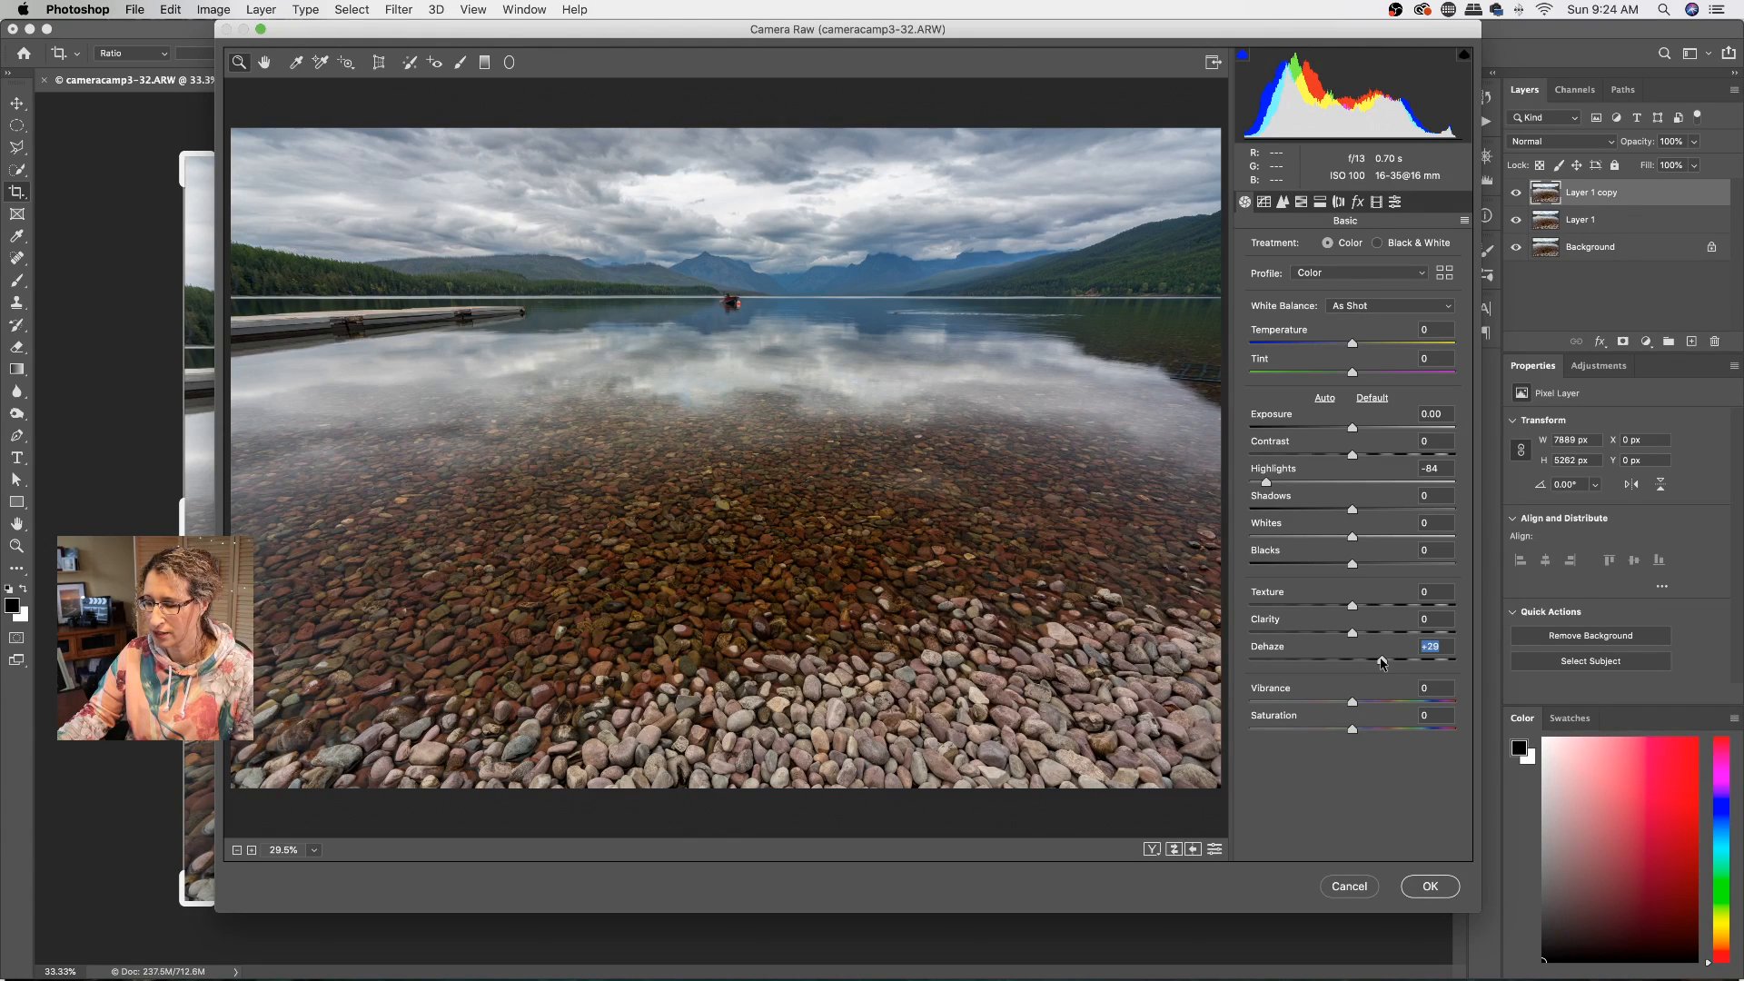
# Step: In the HSL adjustments, set the Blues saturation to -23 and the Blues luminance to +13
pyautogui.click(1301, 202)
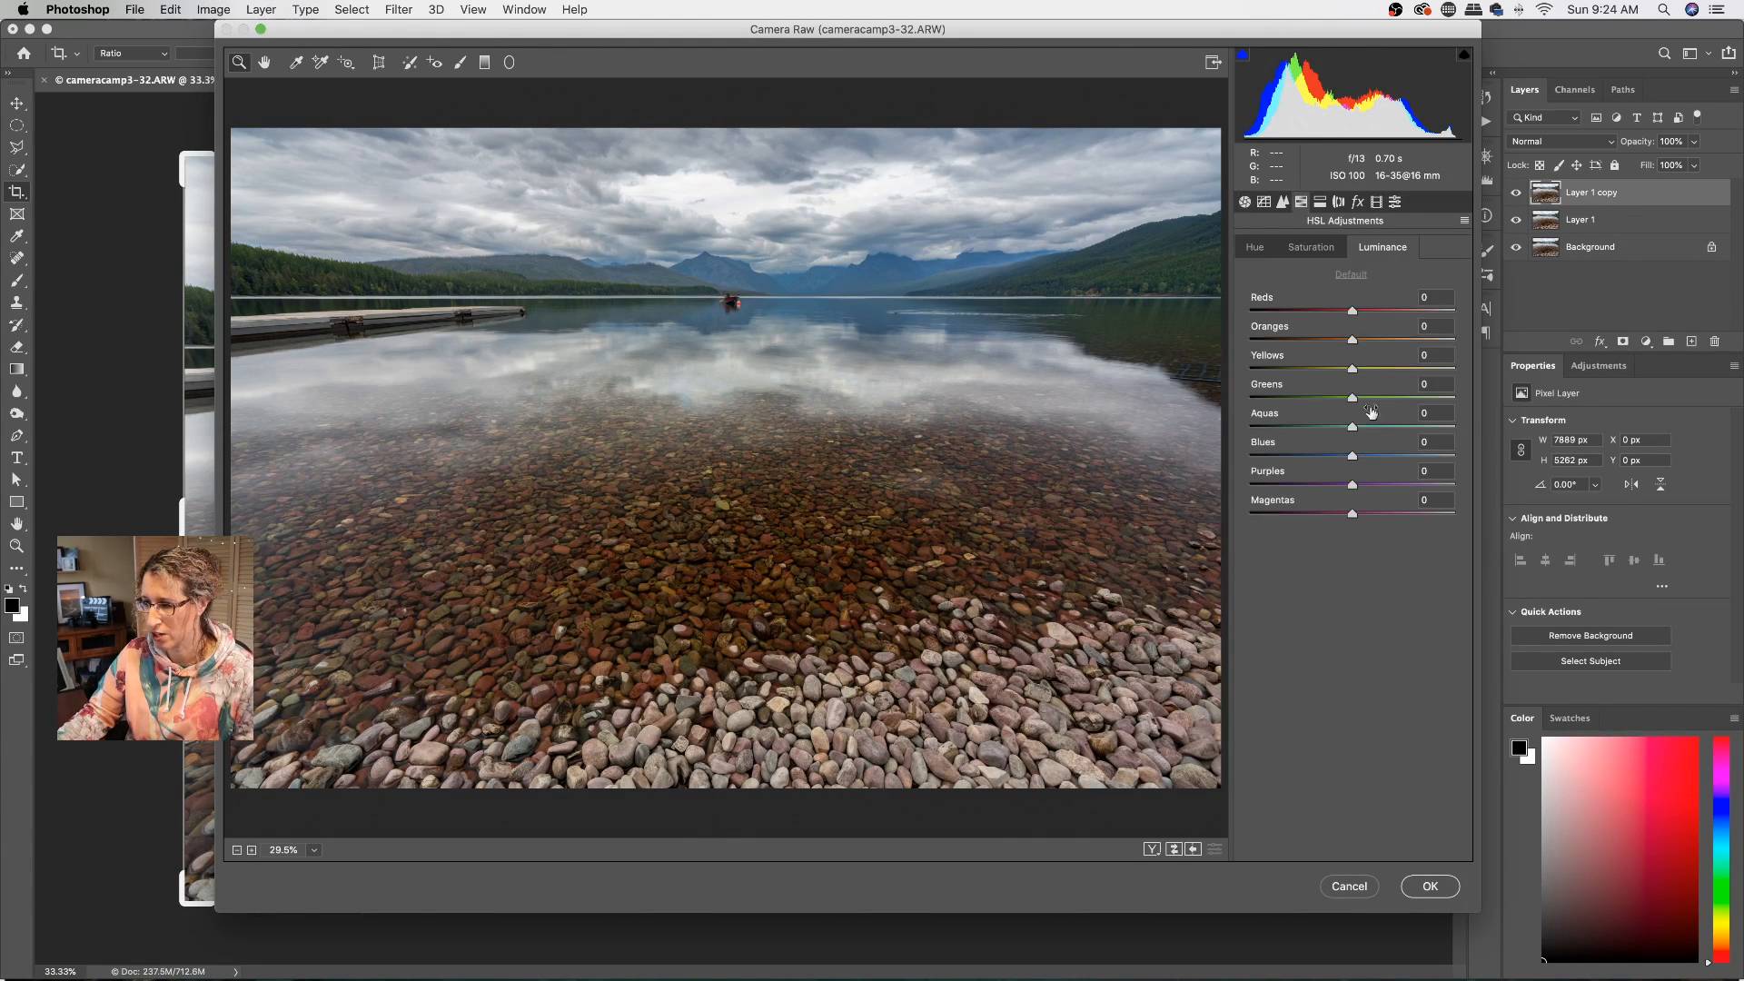
pyautogui.click(1318, 250)
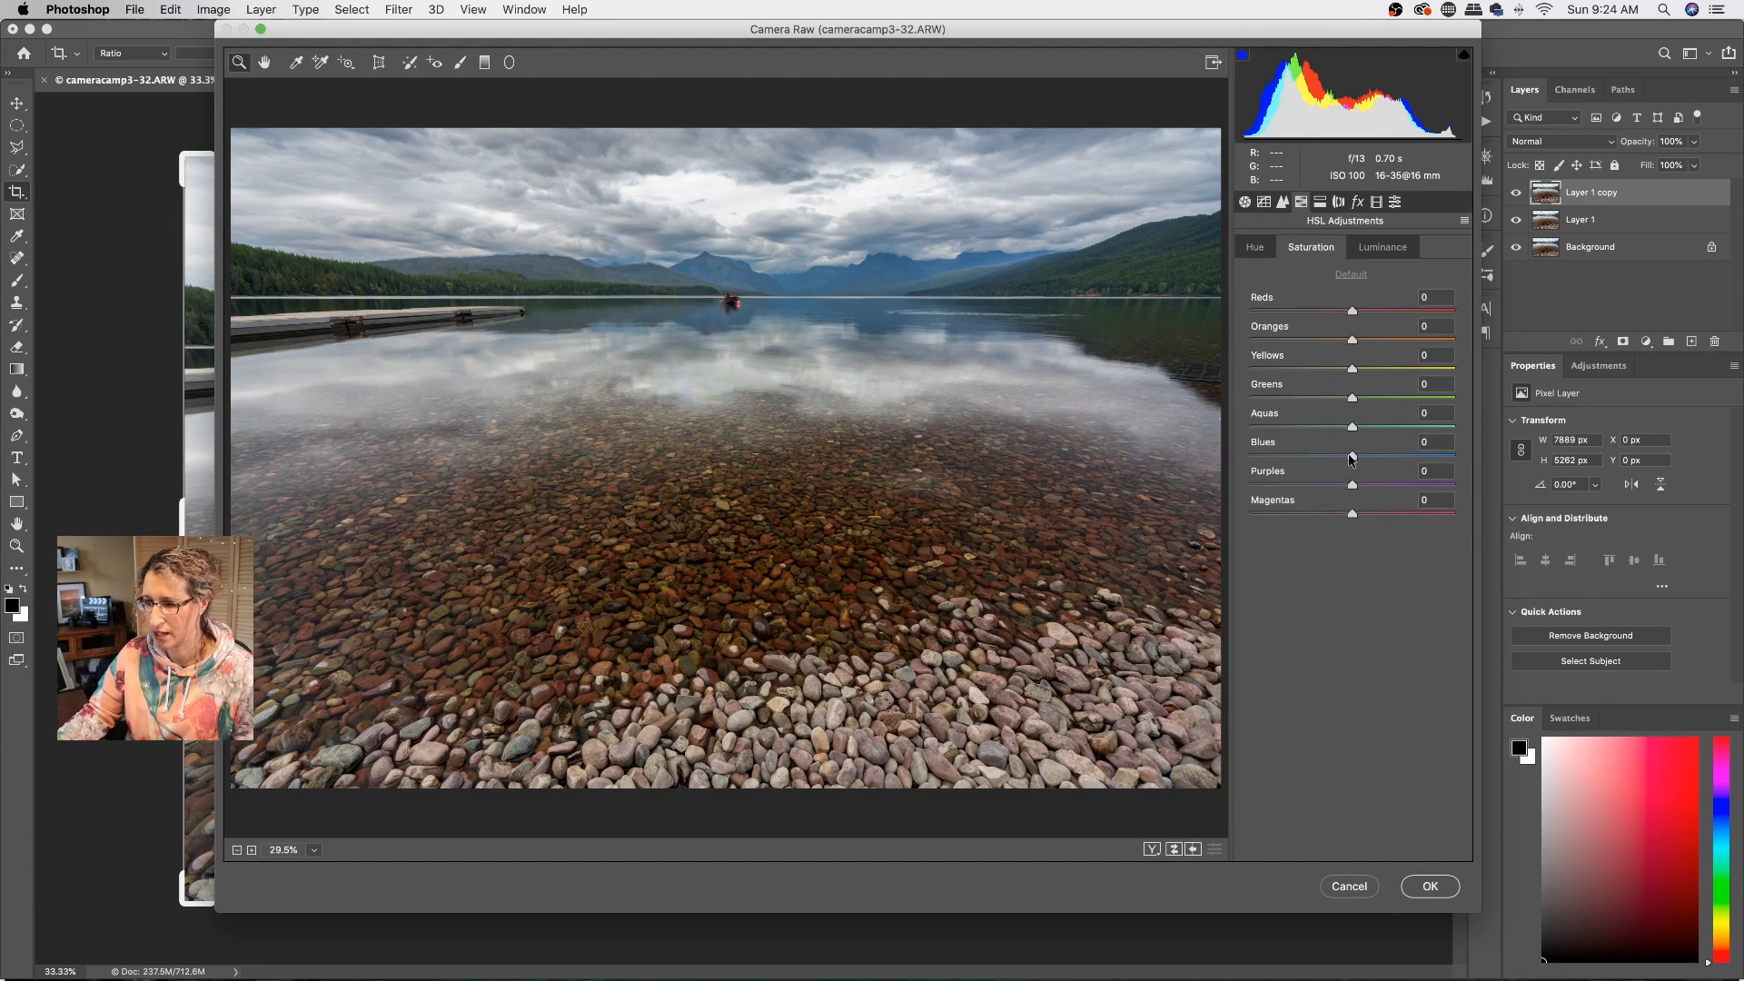
pyautogui.moveTo(1351, 459); pyautogui.dragTo(1329, 461)
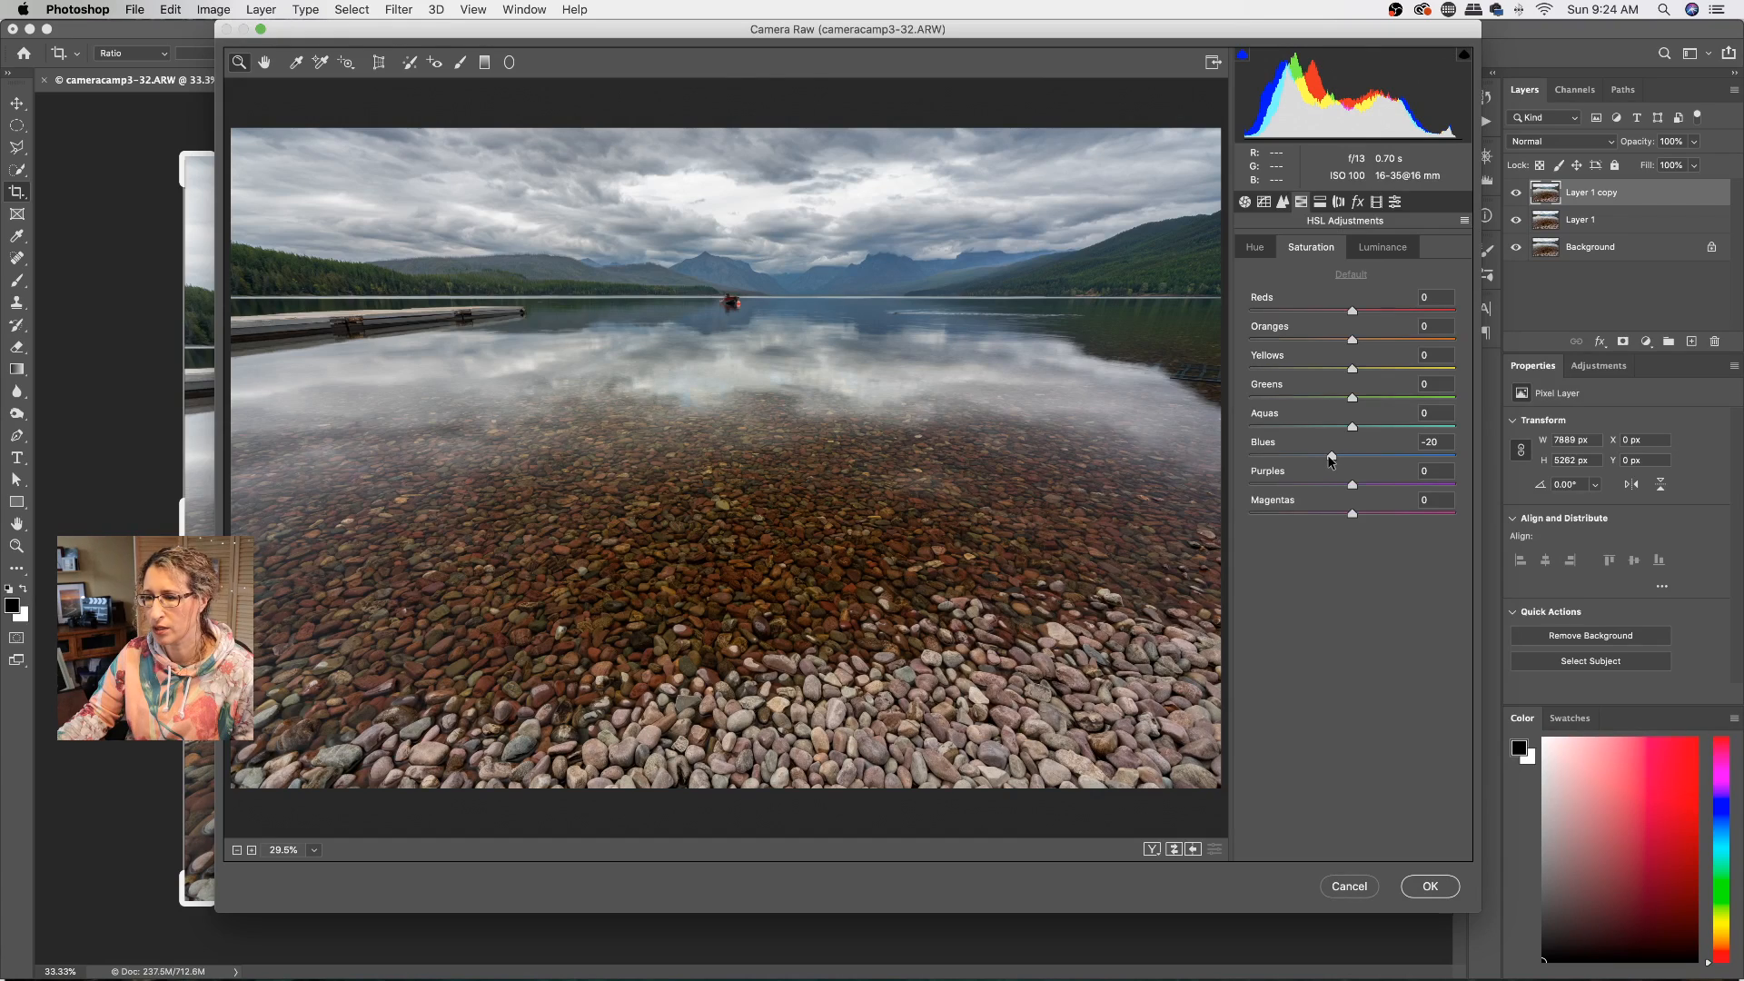
pyautogui.click(1385, 246)
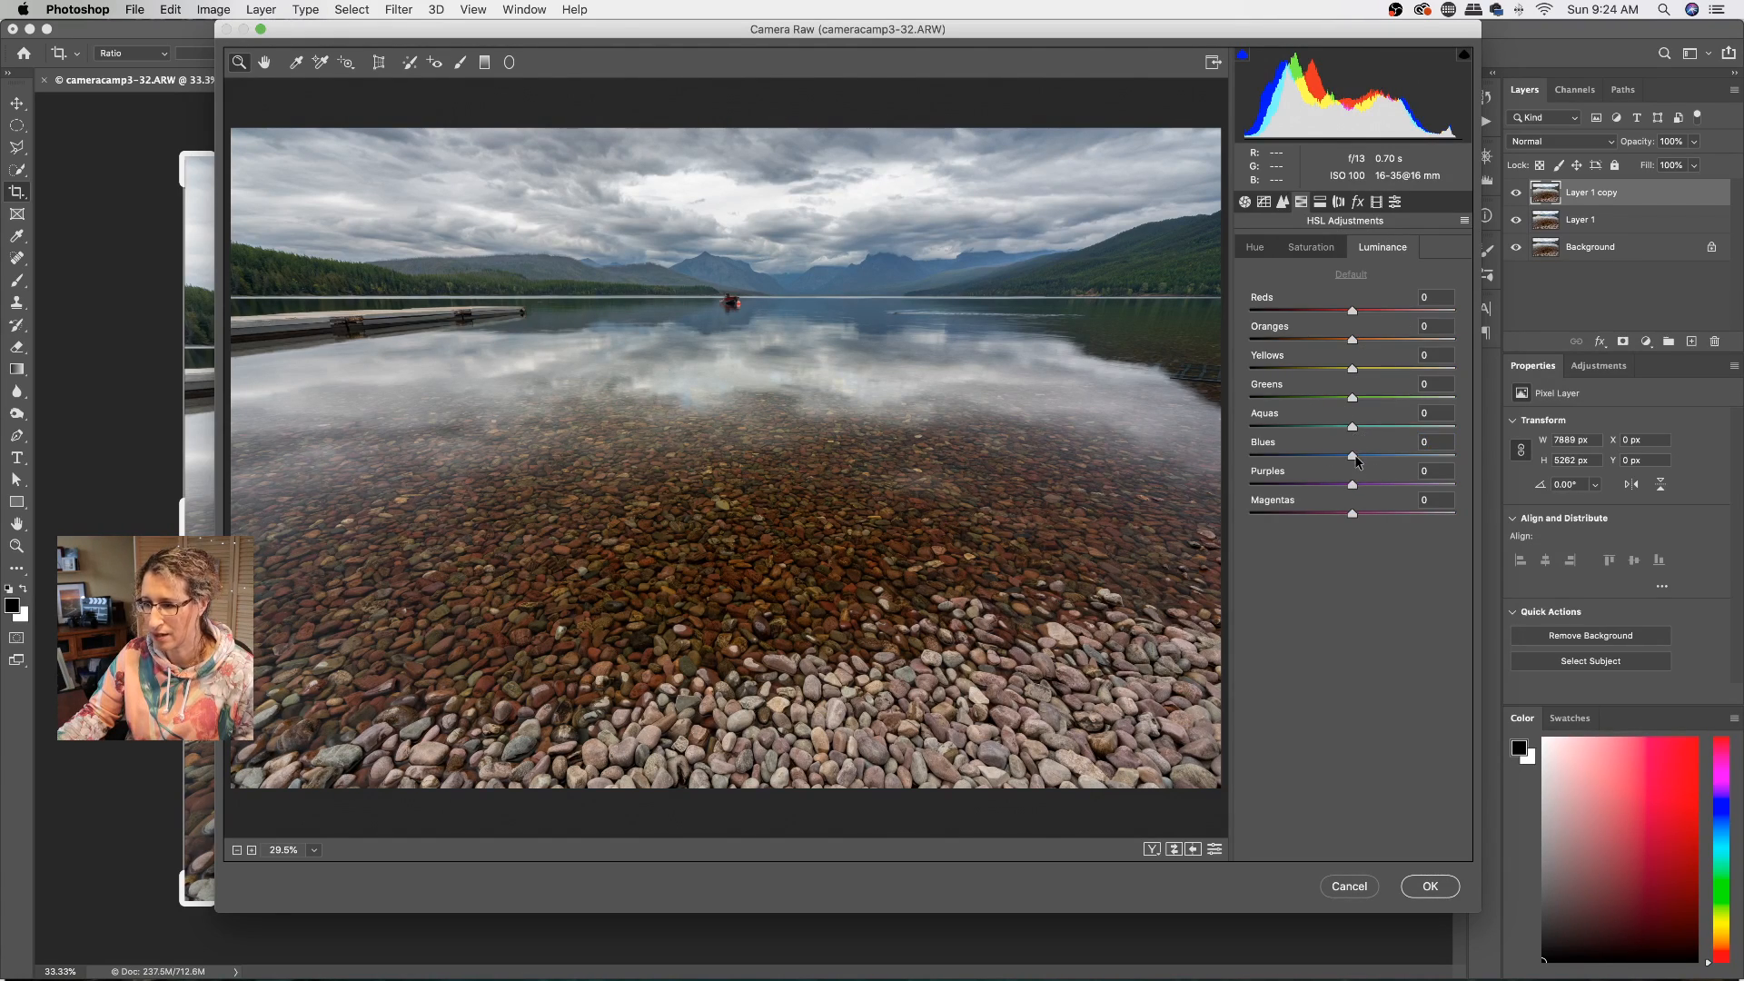
pyautogui.moveTo(1353, 456); pyautogui.dragTo(1359, 460)
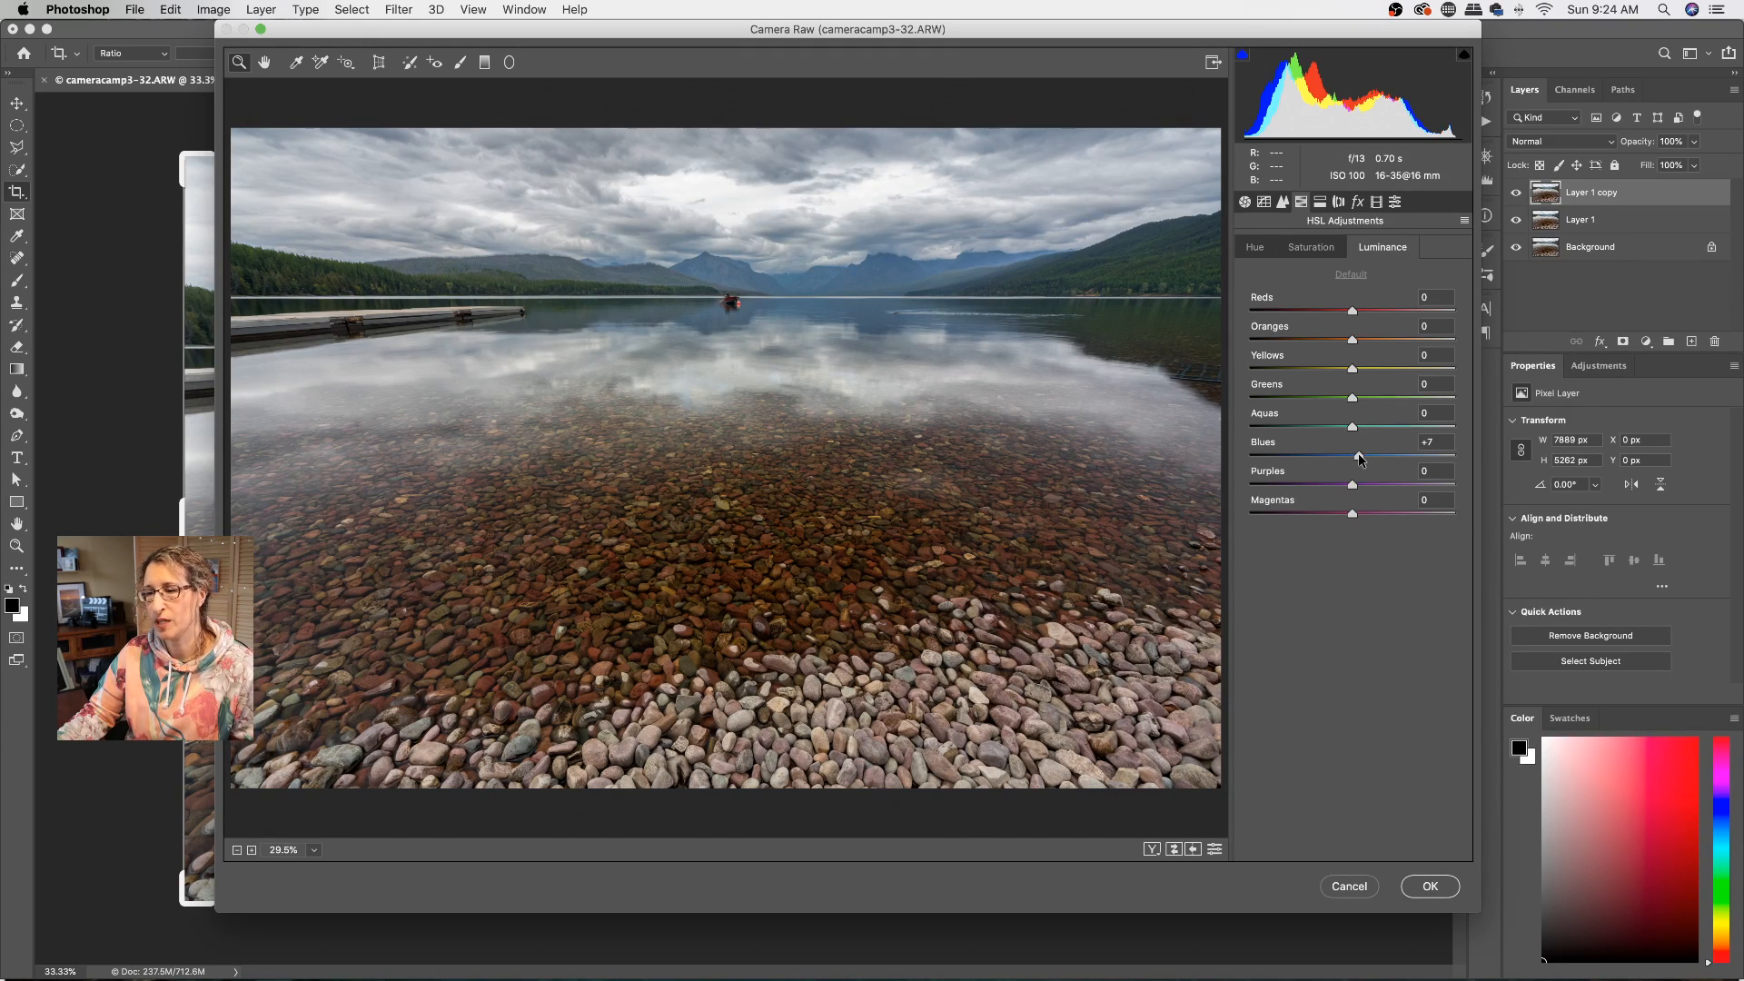
pyautogui.moveTo(1360, 460)
pyautogui.mouseDown()
pyautogui.moveTo(1379, 459)
pyautogui.moveTo(1362, 456)
pyautogui.mouseUp()
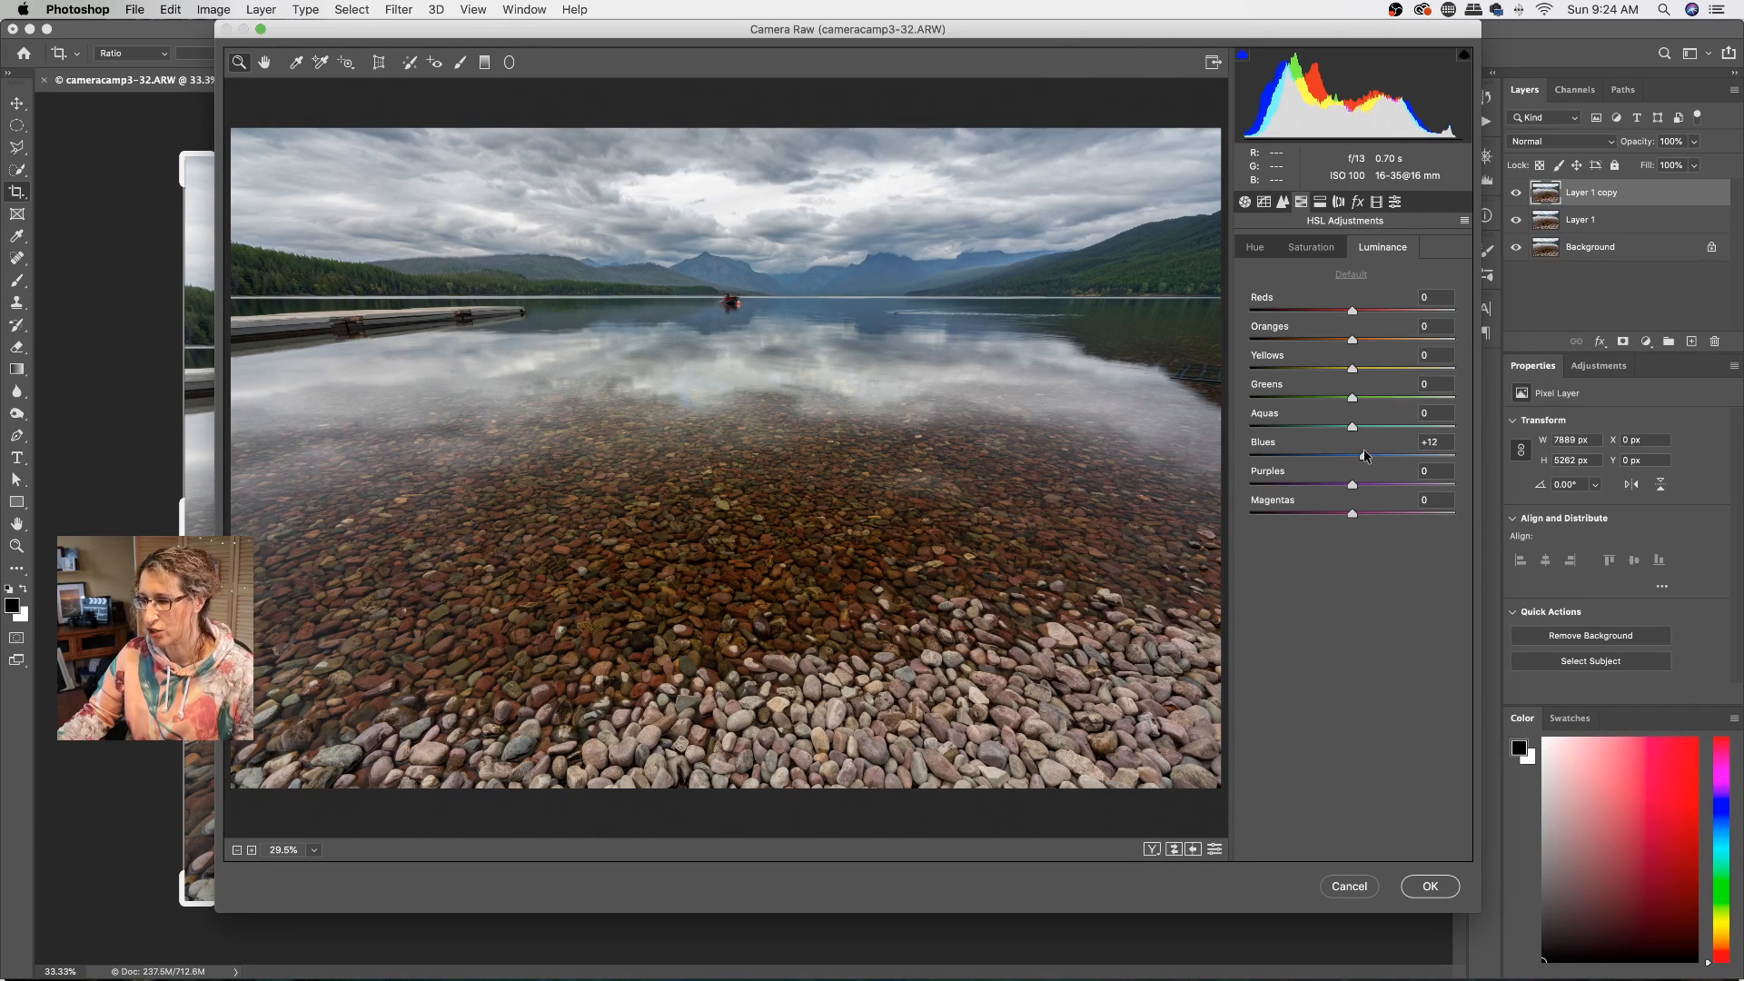
pyautogui.click(1328, 247)
pyautogui.moveTo(1333, 455); pyautogui.dragTo(1327, 456)
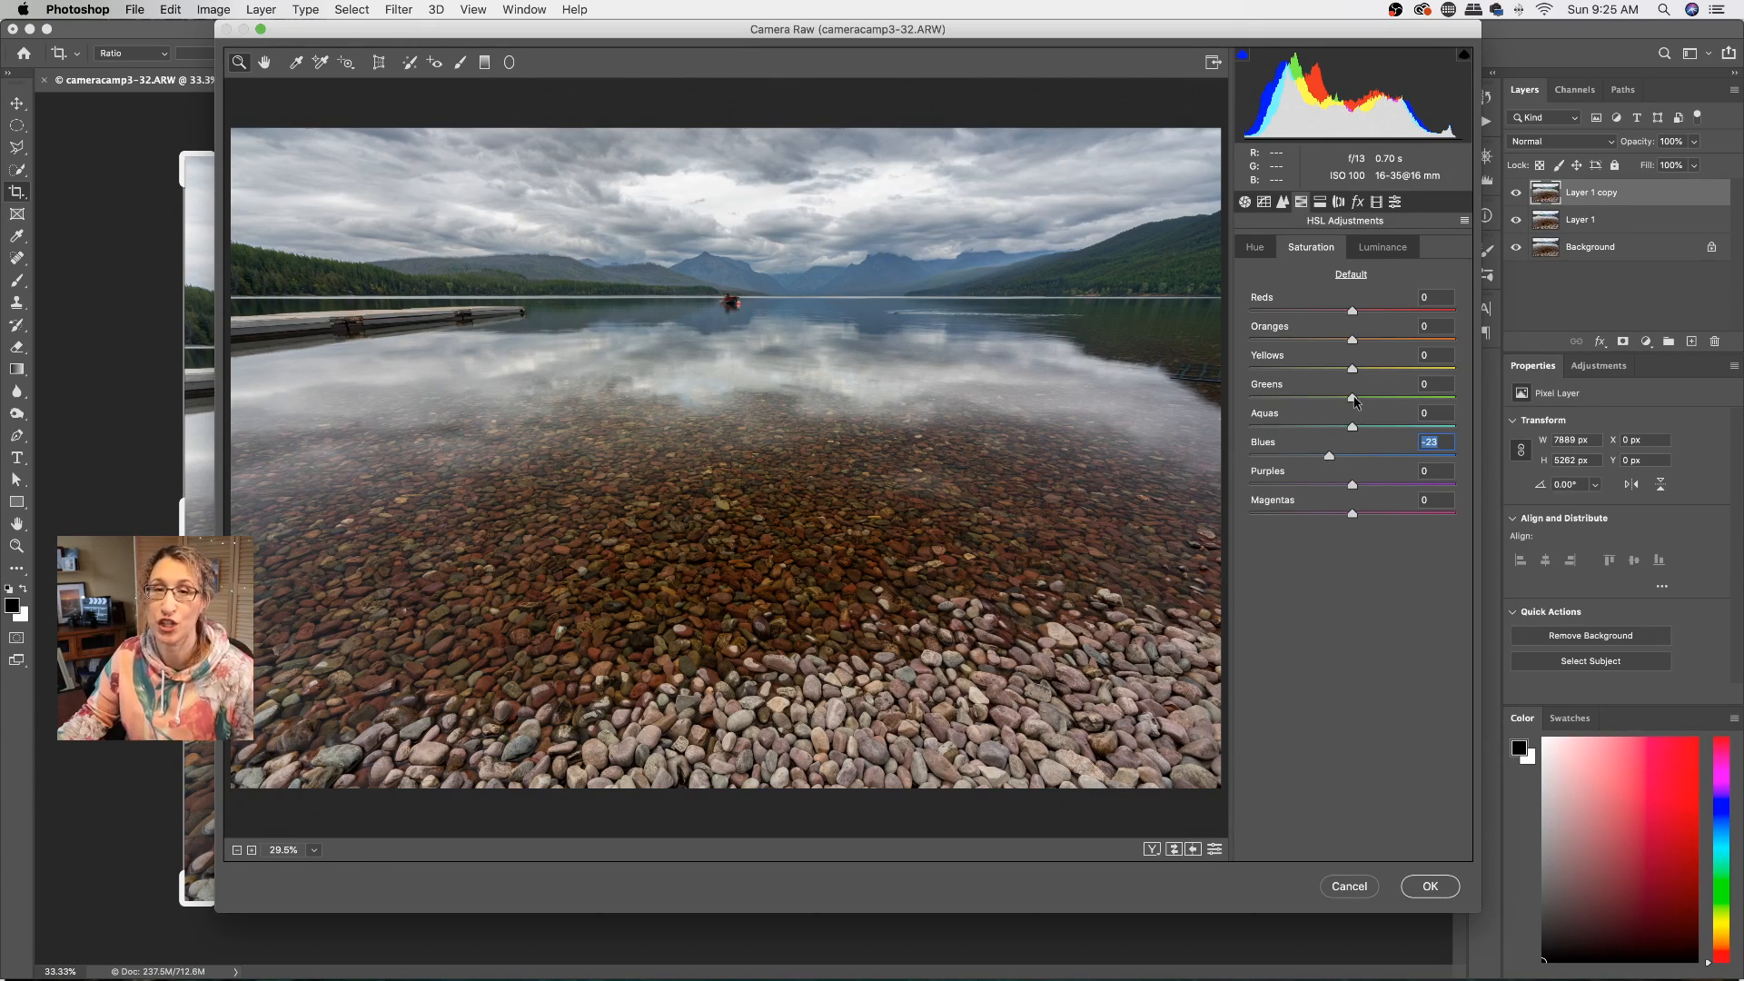
# Step: Raise the HSL luminance of Greens to +15, keep the Blues saturation at -23, and apply the Camera Raw filter
pyautogui.moveTo(1352, 398)
pyautogui.mouseDown()
pyautogui.moveTo(1374, 398)
pyautogui.moveTo(1355, 397)
pyautogui.mouseUp()
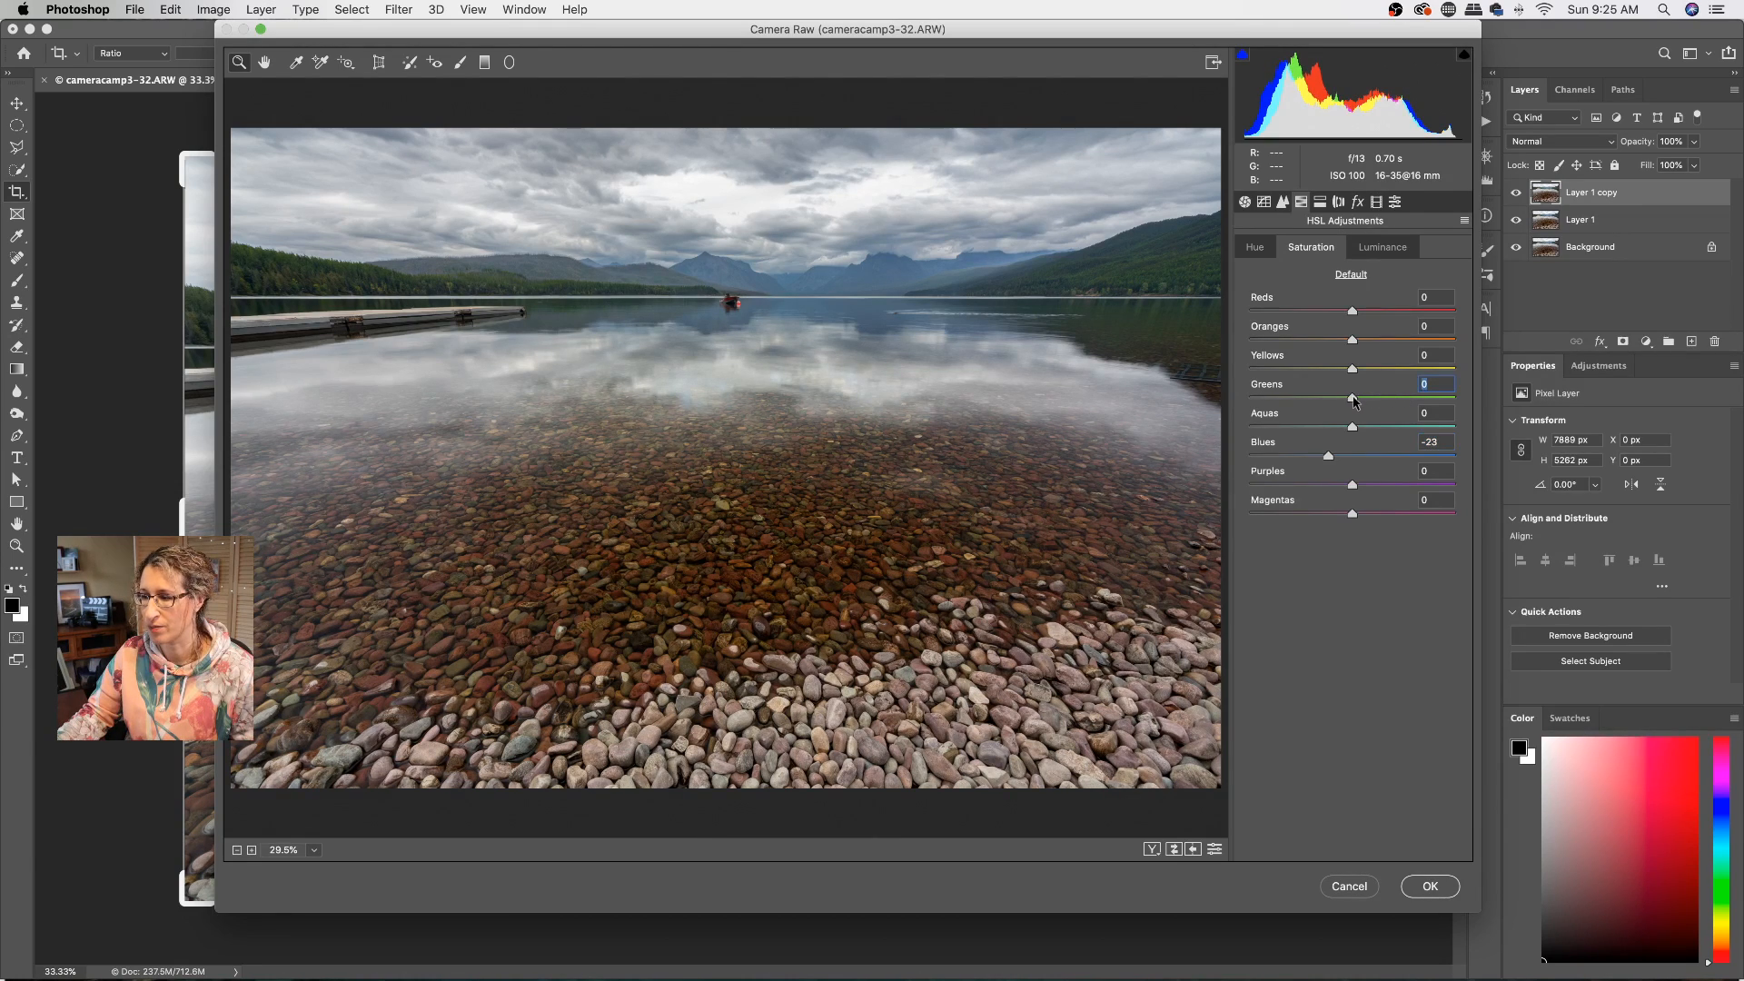
pyautogui.click(1382, 247)
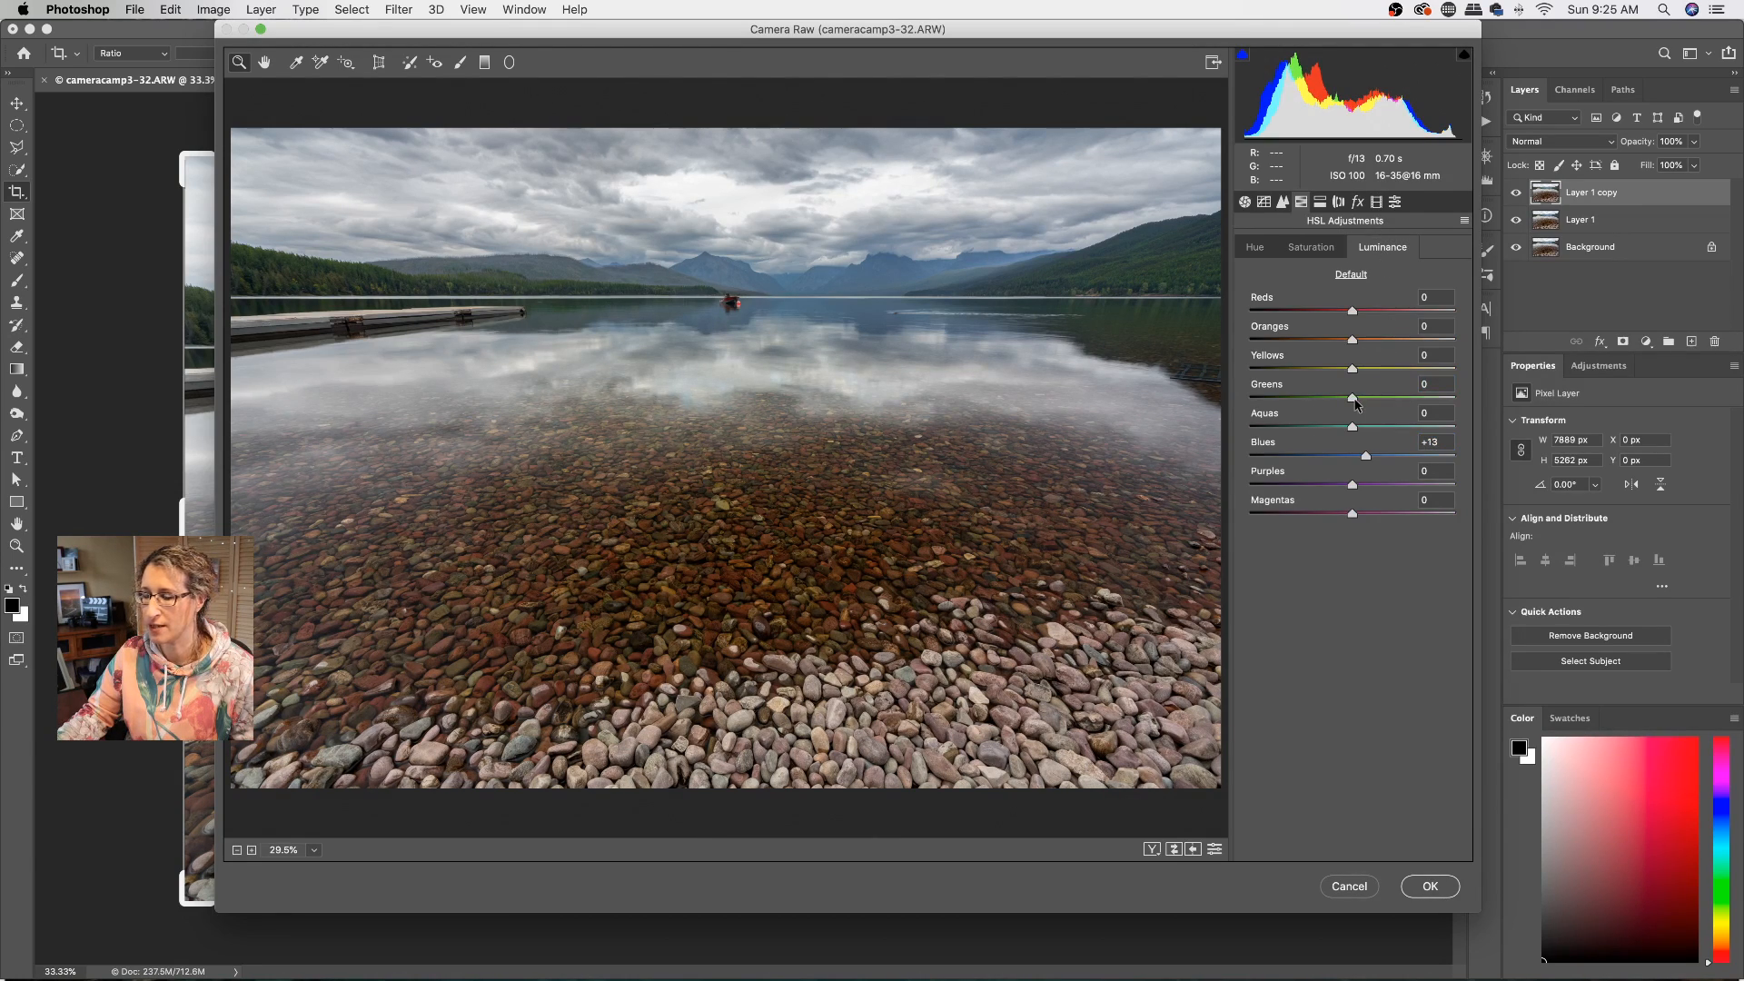
pyautogui.moveTo(1353, 397)
pyautogui.mouseDown()
pyautogui.moveTo(1389, 397)
pyautogui.moveTo(1334, 397)
pyautogui.moveTo(1433, 394)
pyautogui.moveTo(1371, 397)
pyautogui.mouseUp()
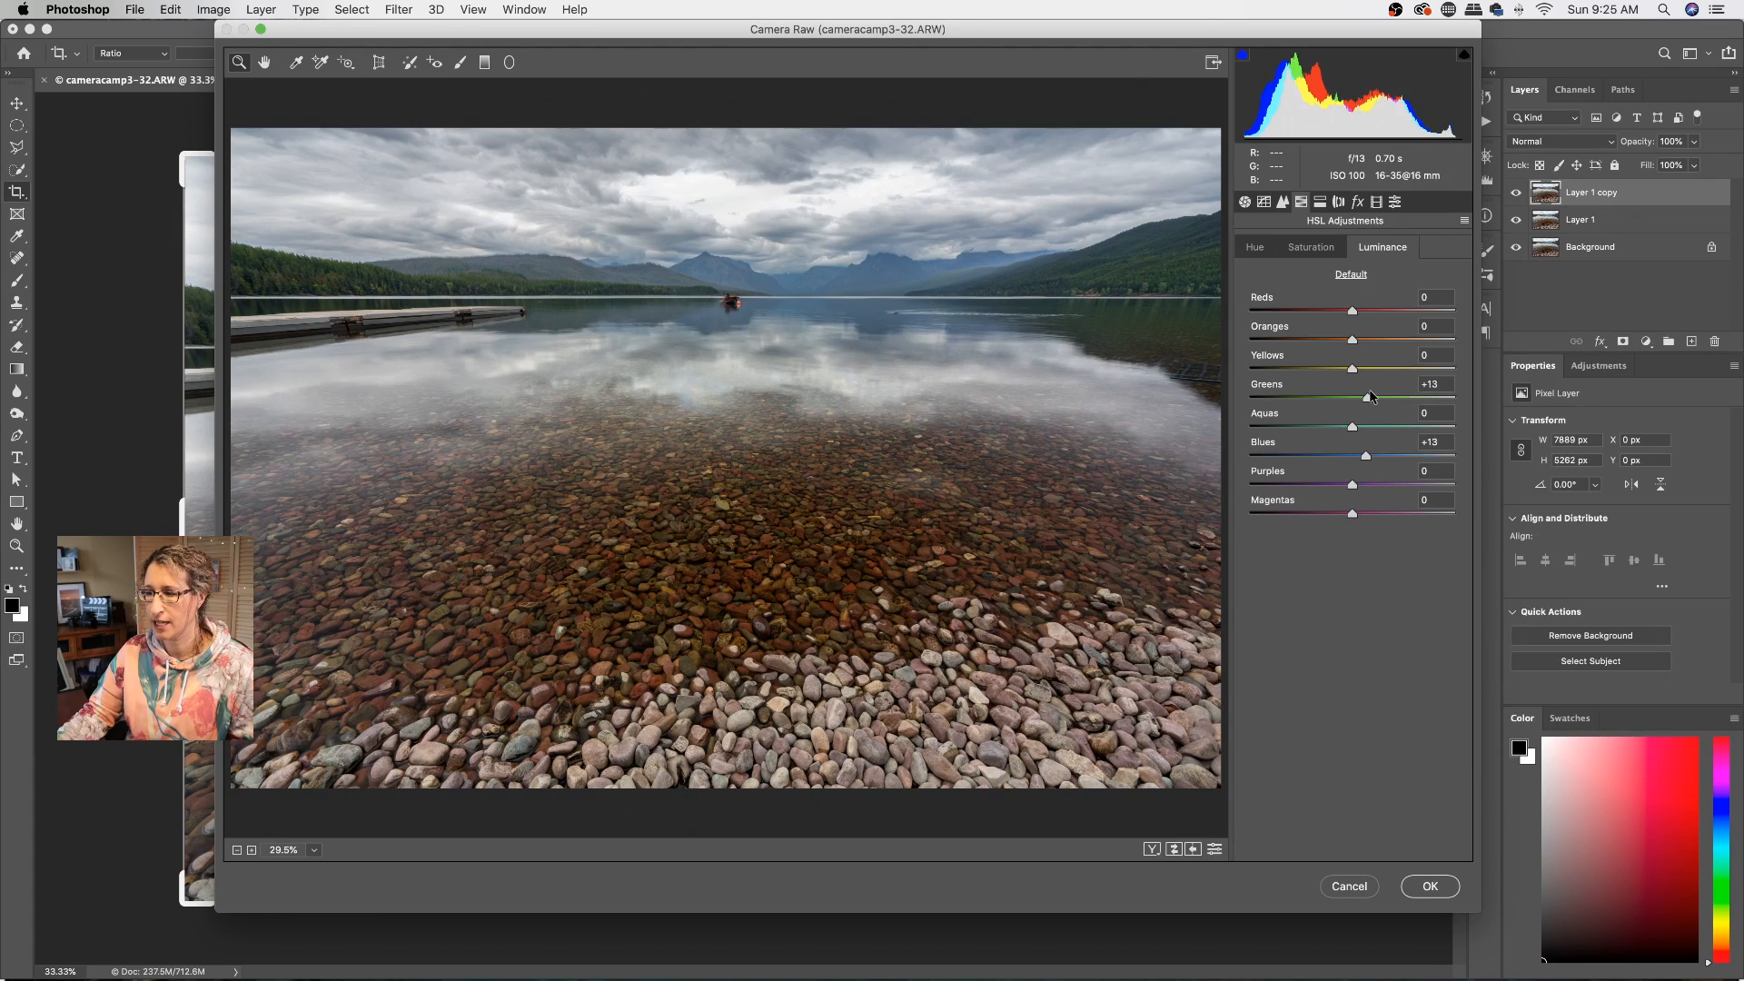
pyautogui.click(1370, 396)
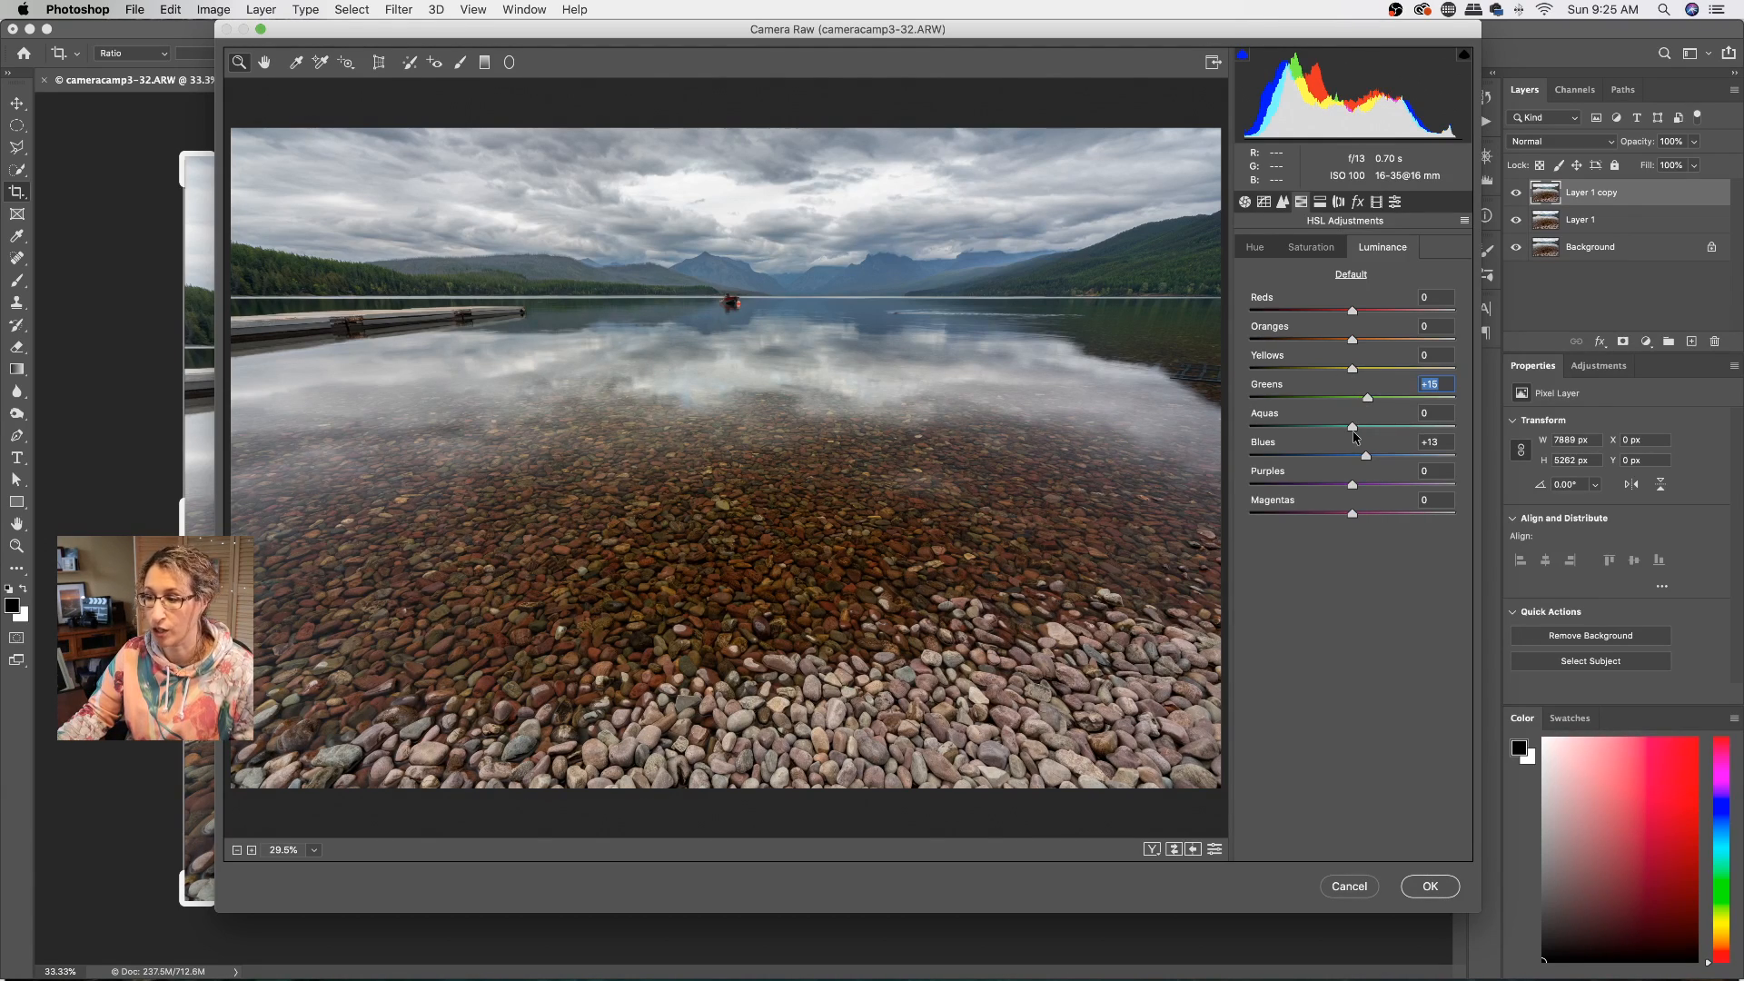
pyautogui.click(1315, 254)
pyautogui.click(1327, 457)
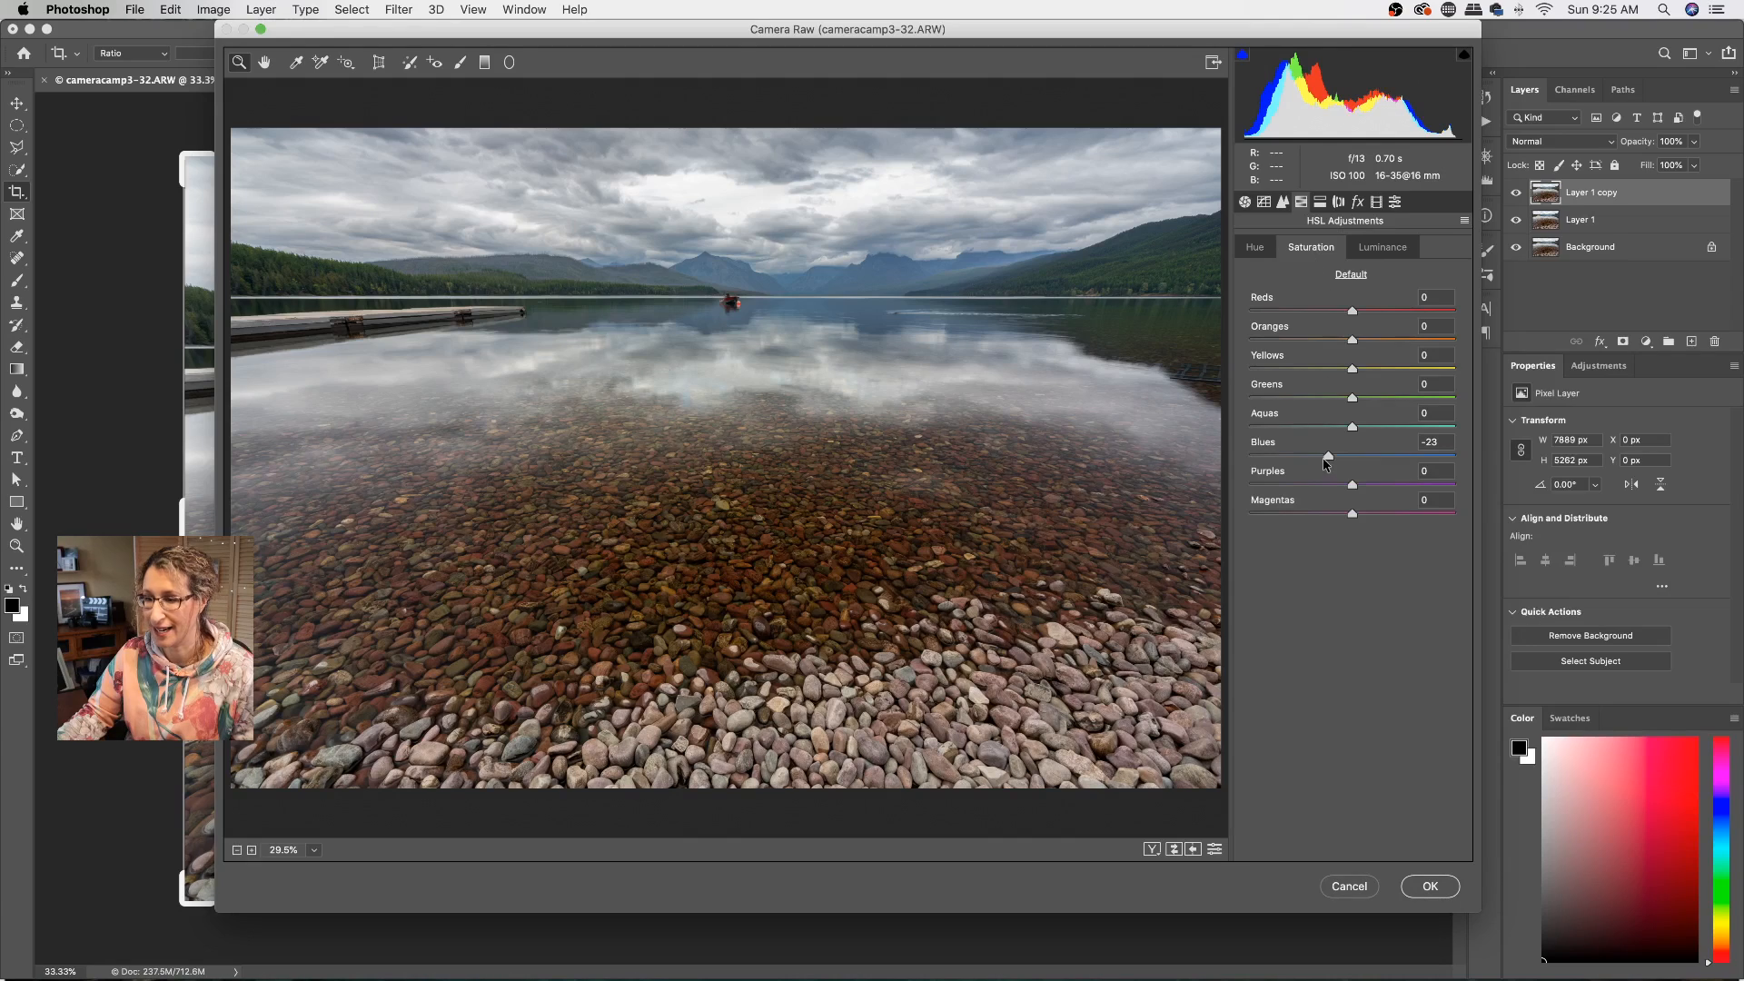
pyautogui.moveTo(1327, 457); pyautogui.dragTo(1326, 456)
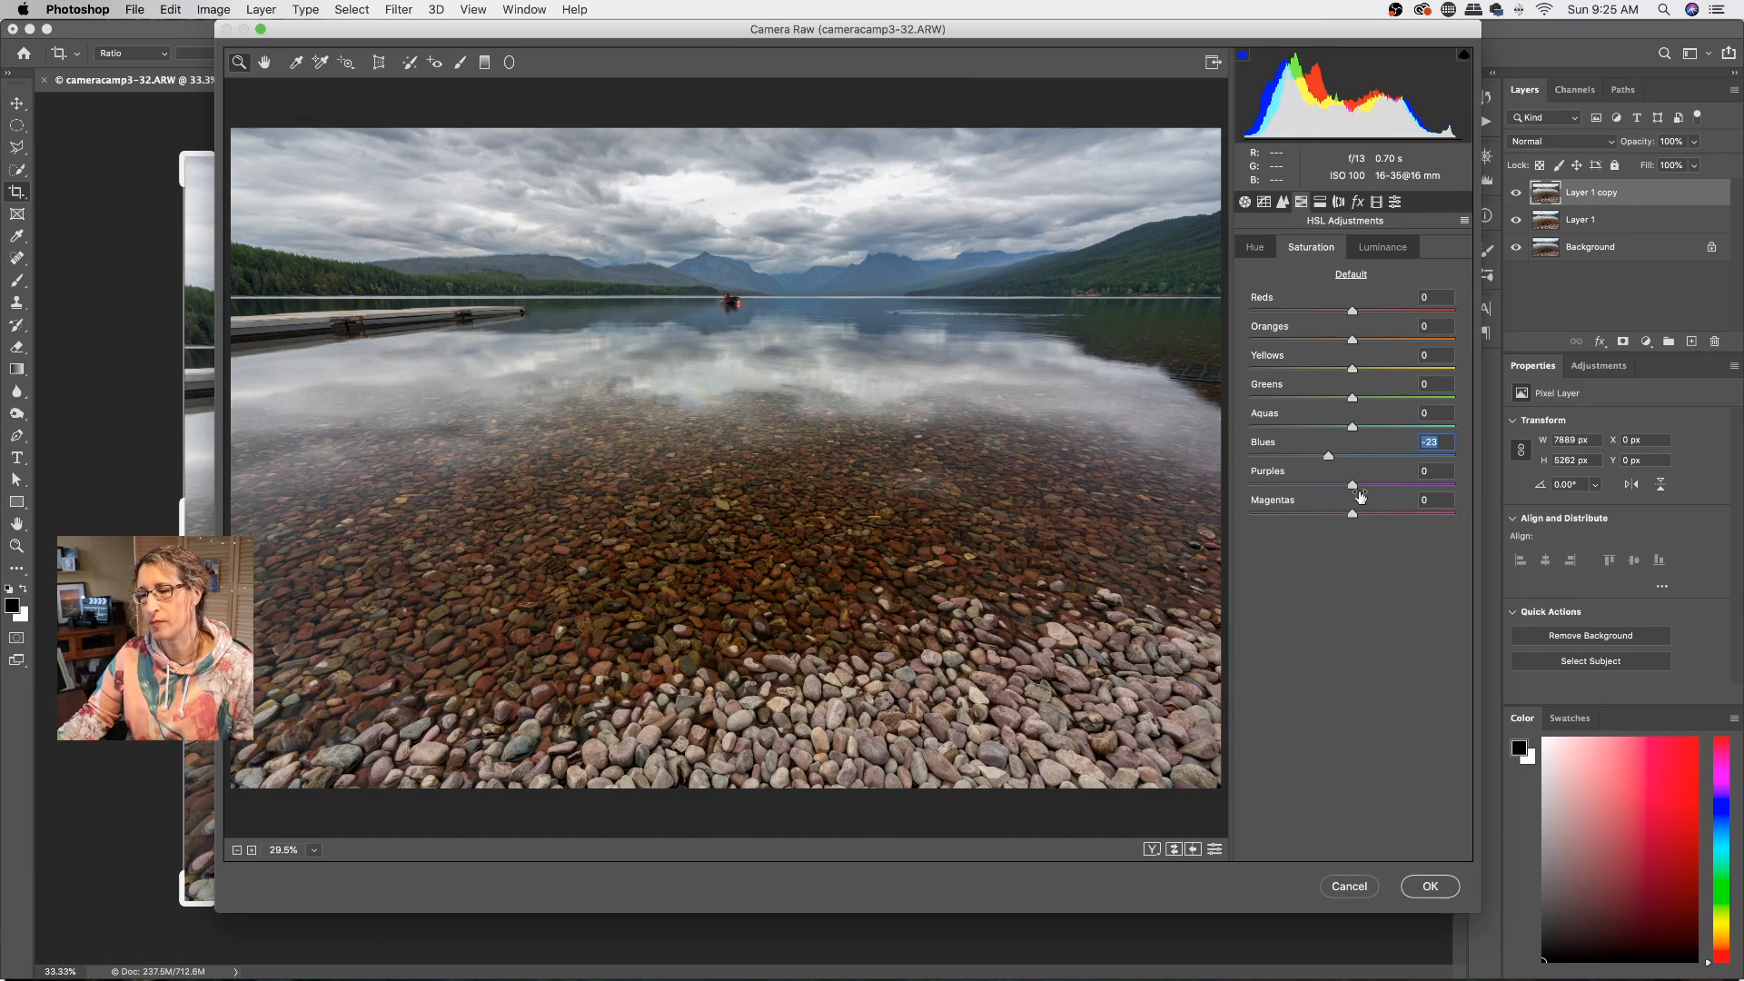
pyautogui.click(1438, 887)
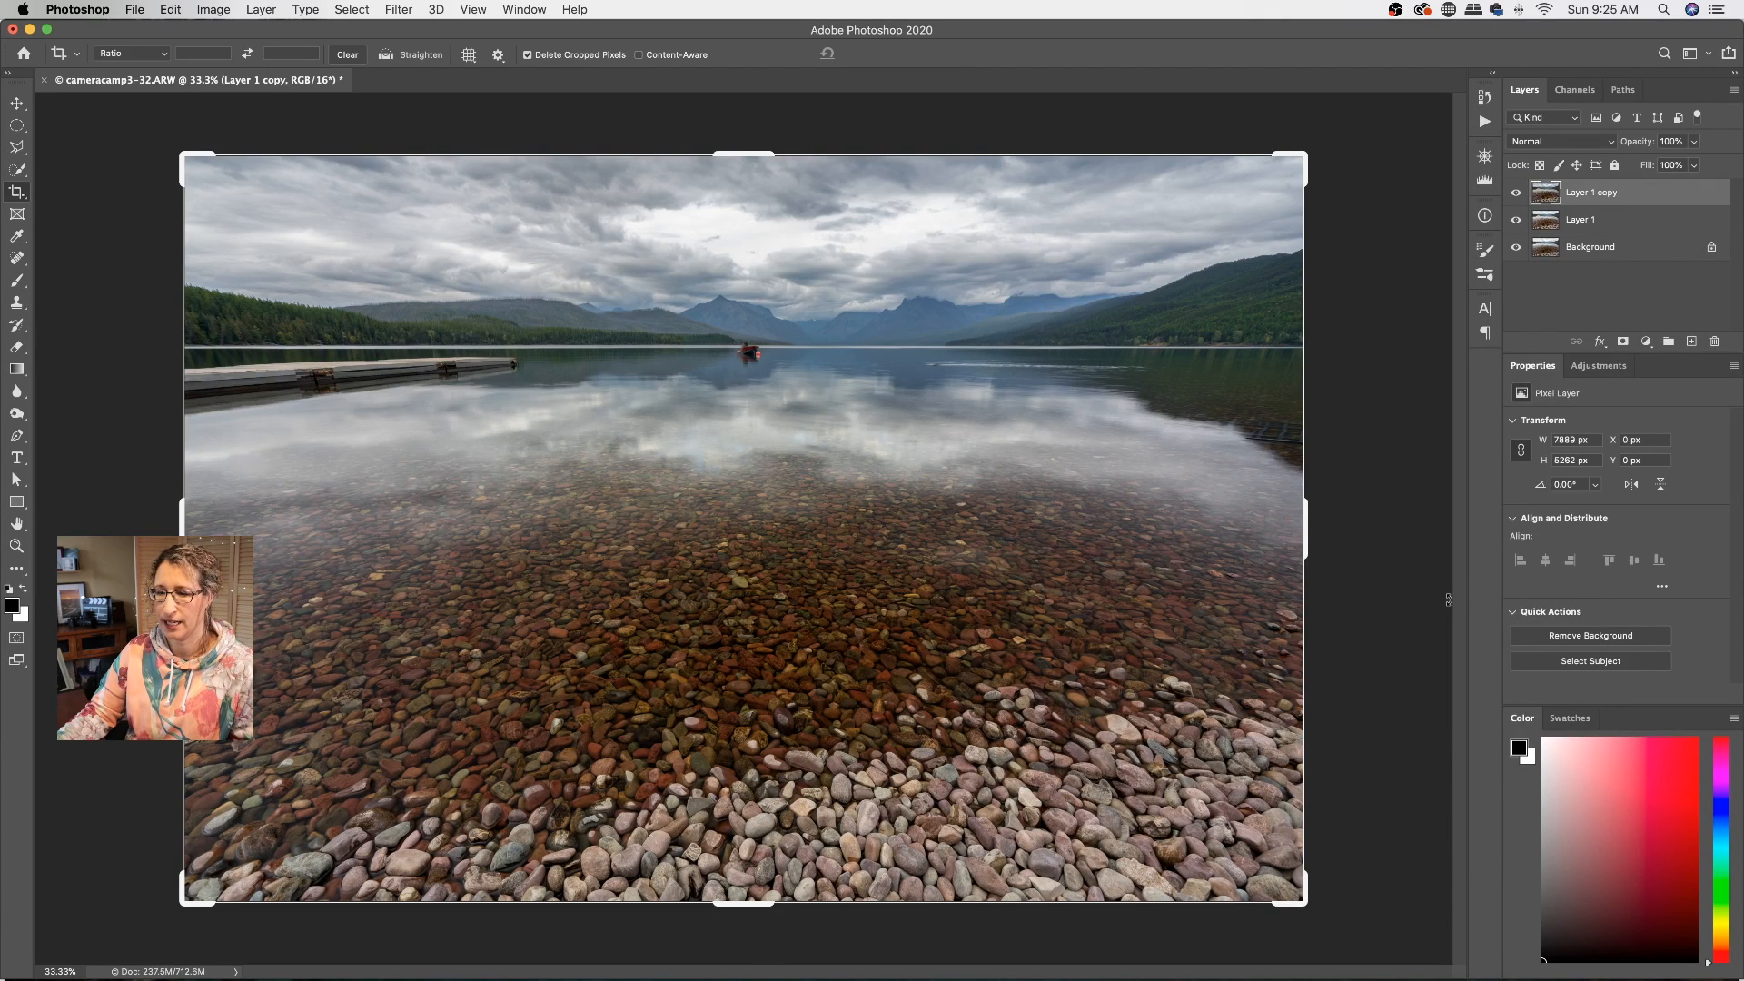
# Step: Compare the image before and after the sky edits by hiding and showing Layer 1 copy repeatedly
pyautogui.click(1516, 193)
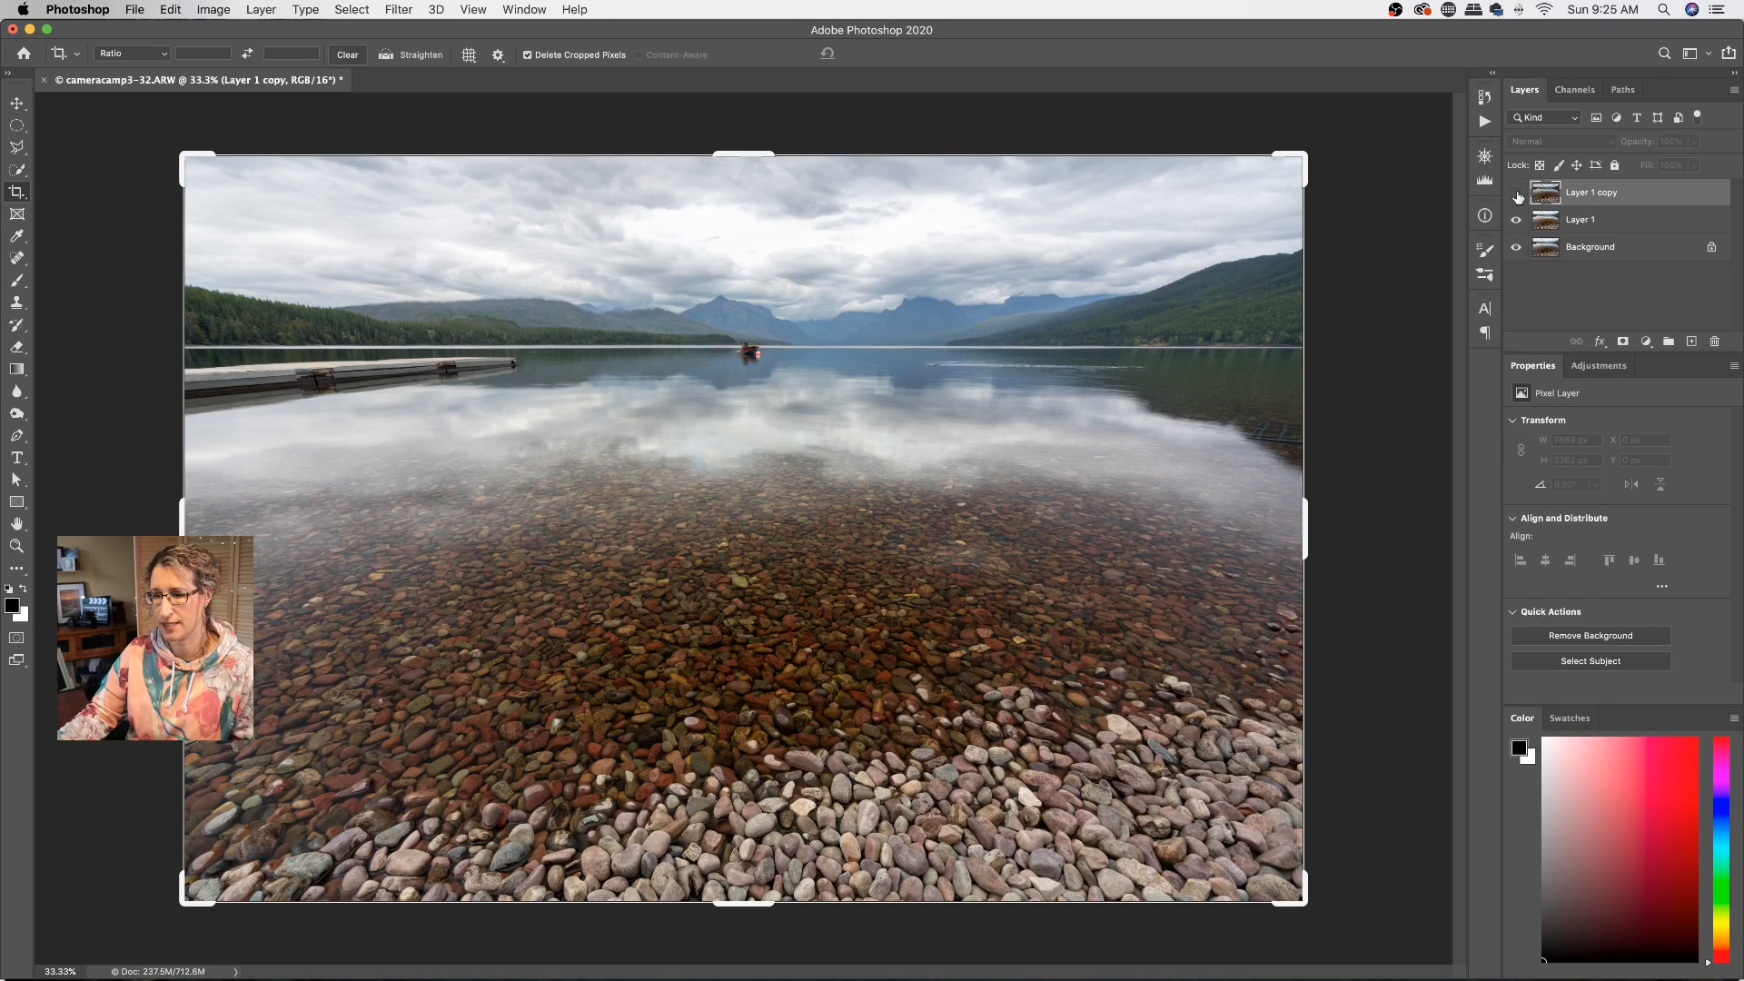
pyautogui.click(1516, 195)
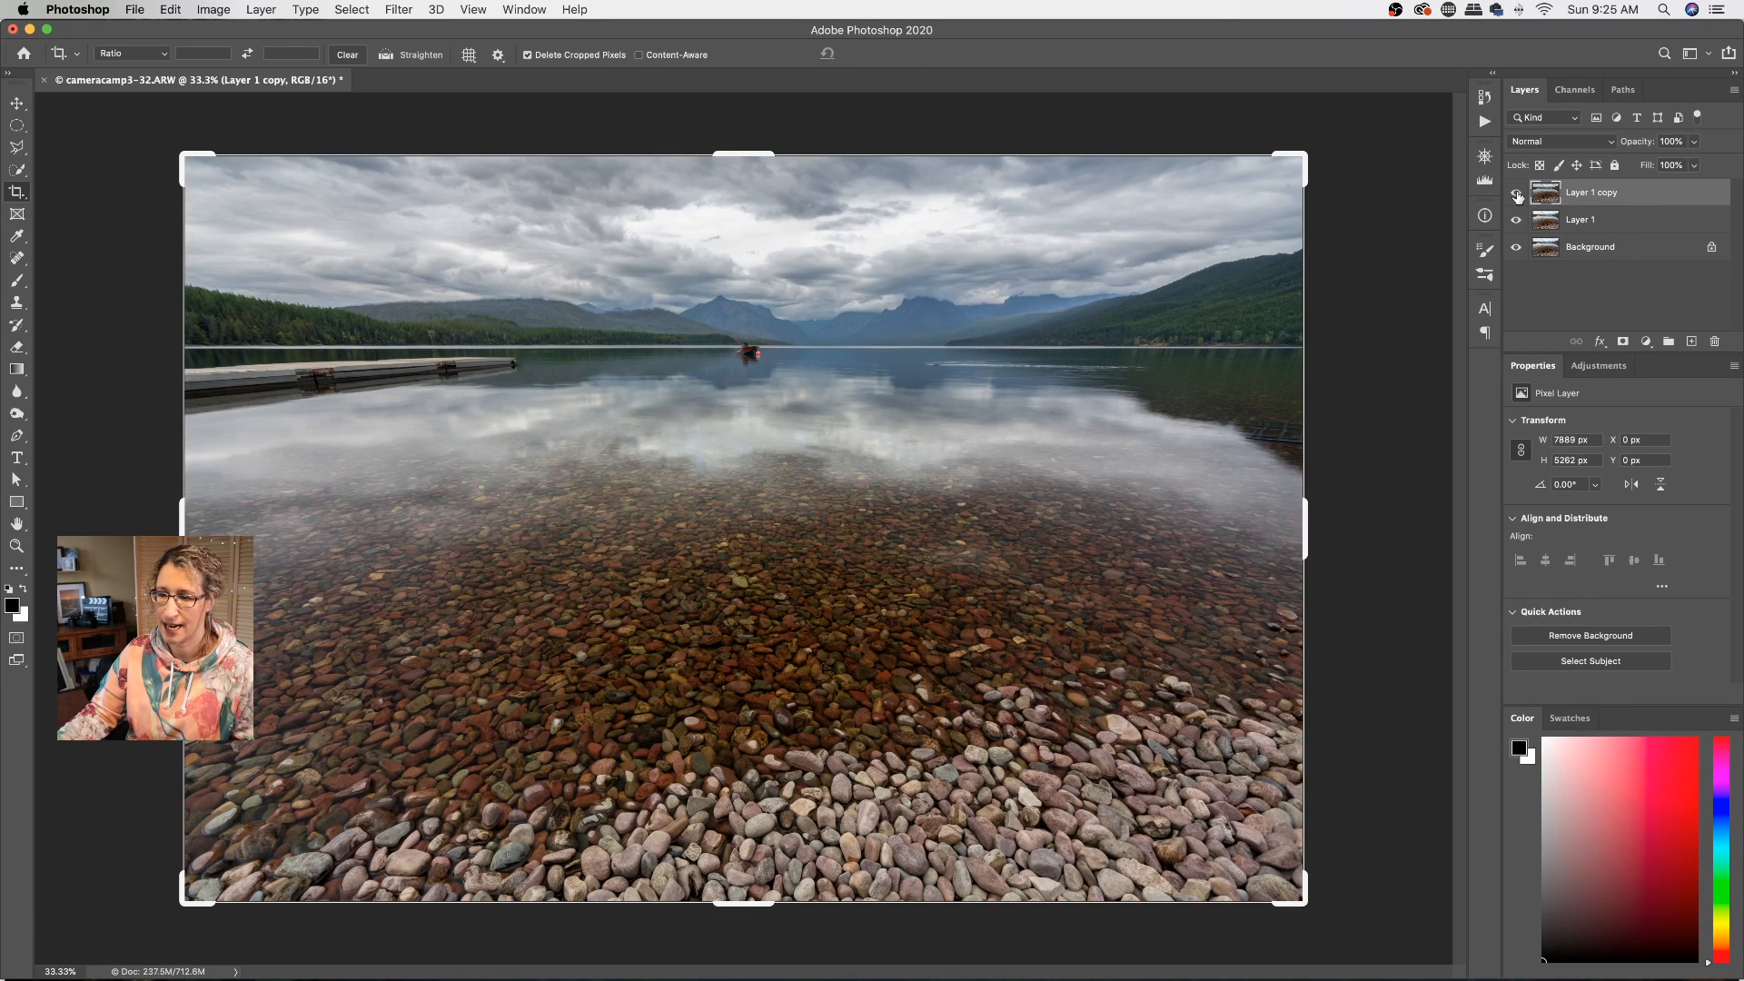
pyautogui.click(1516, 194)
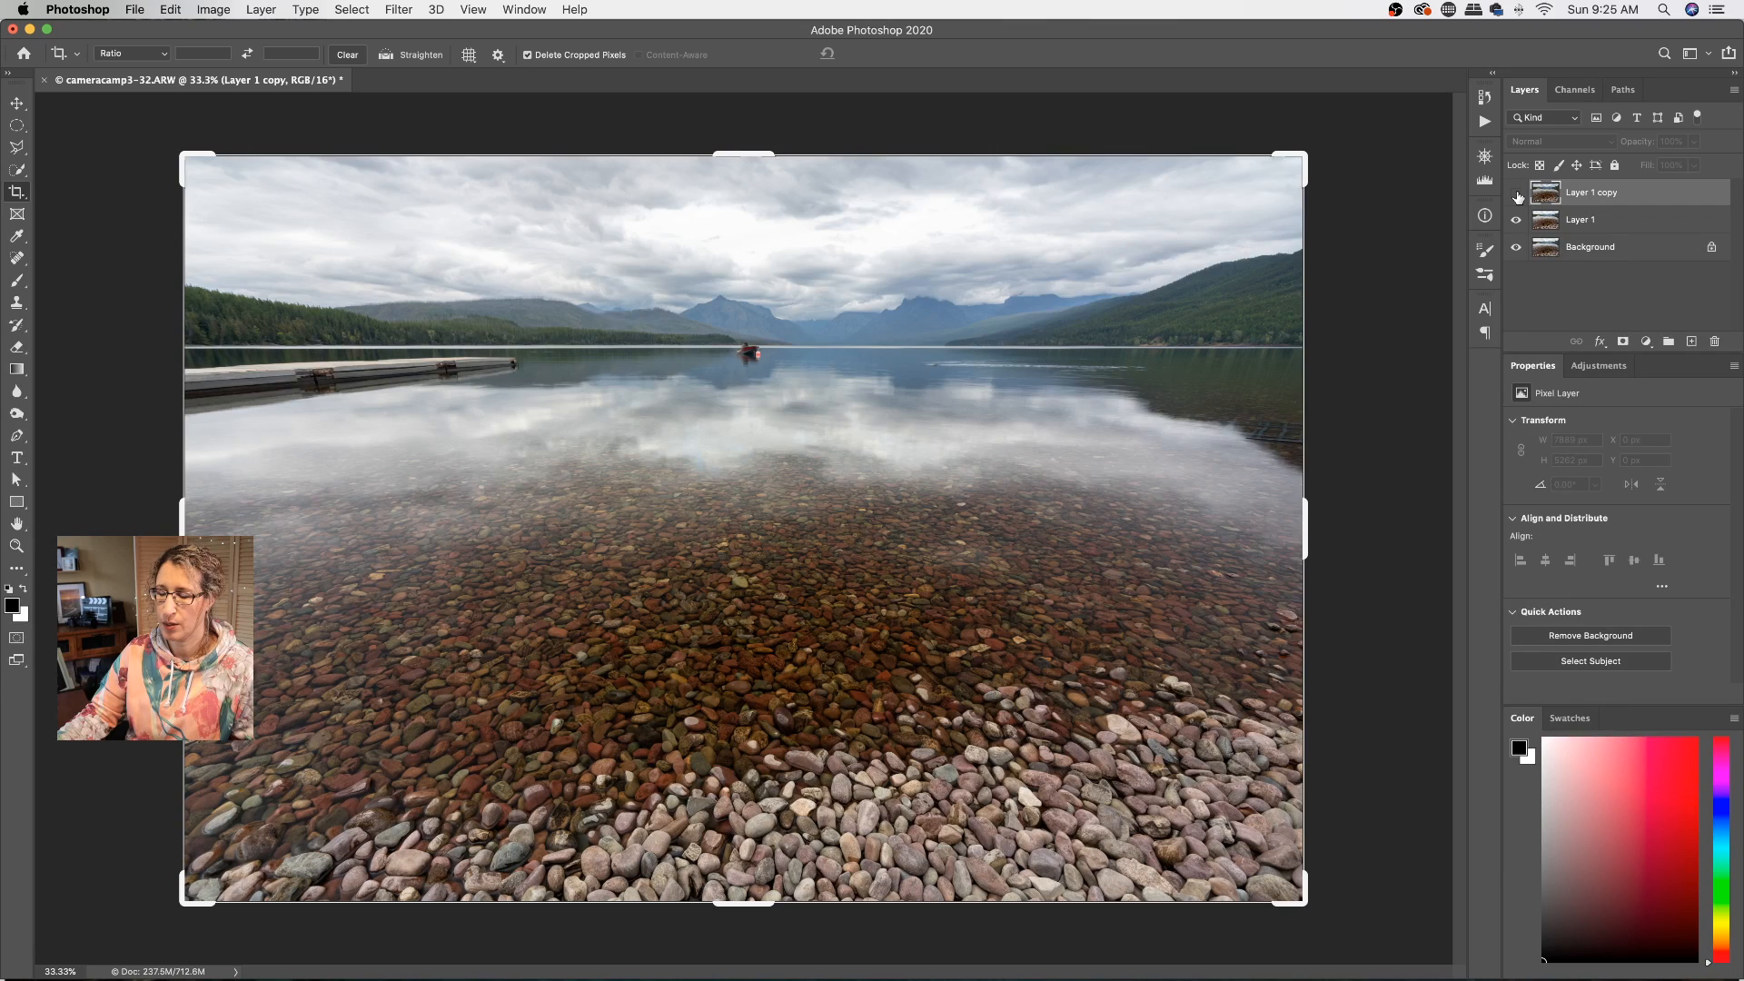
pyautogui.click(1516, 194)
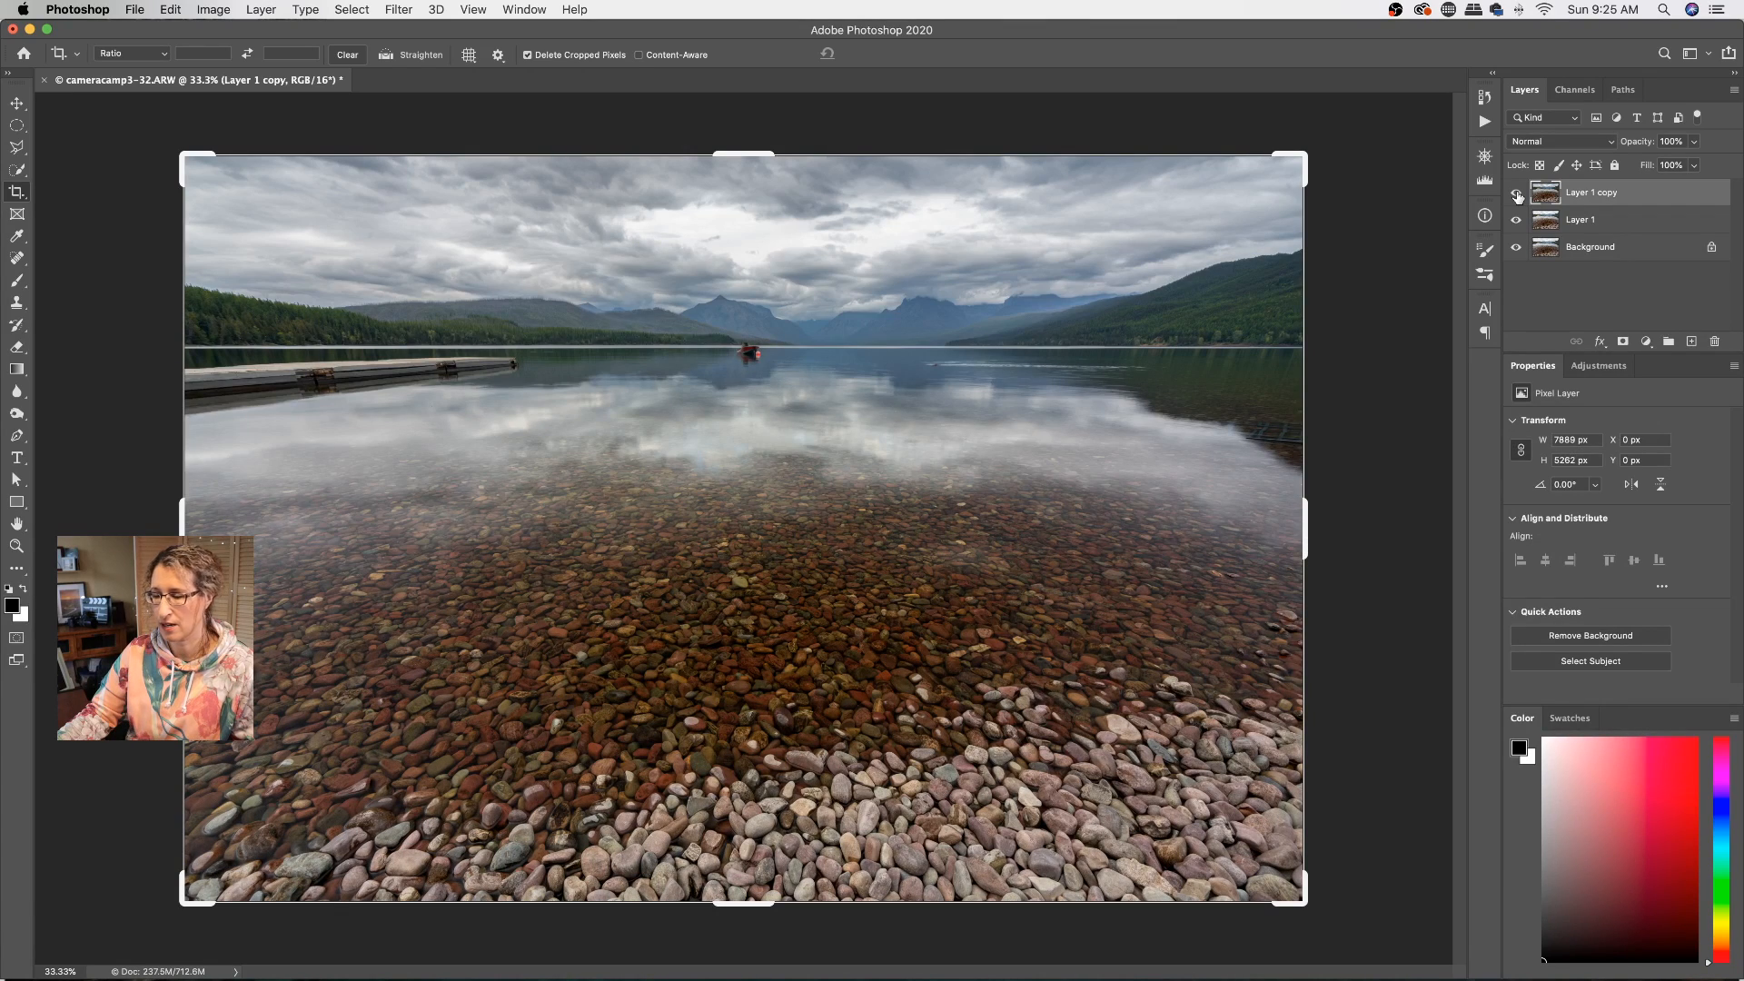
pyautogui.click(1515, 193)
pyautogui.click(1516, 194)
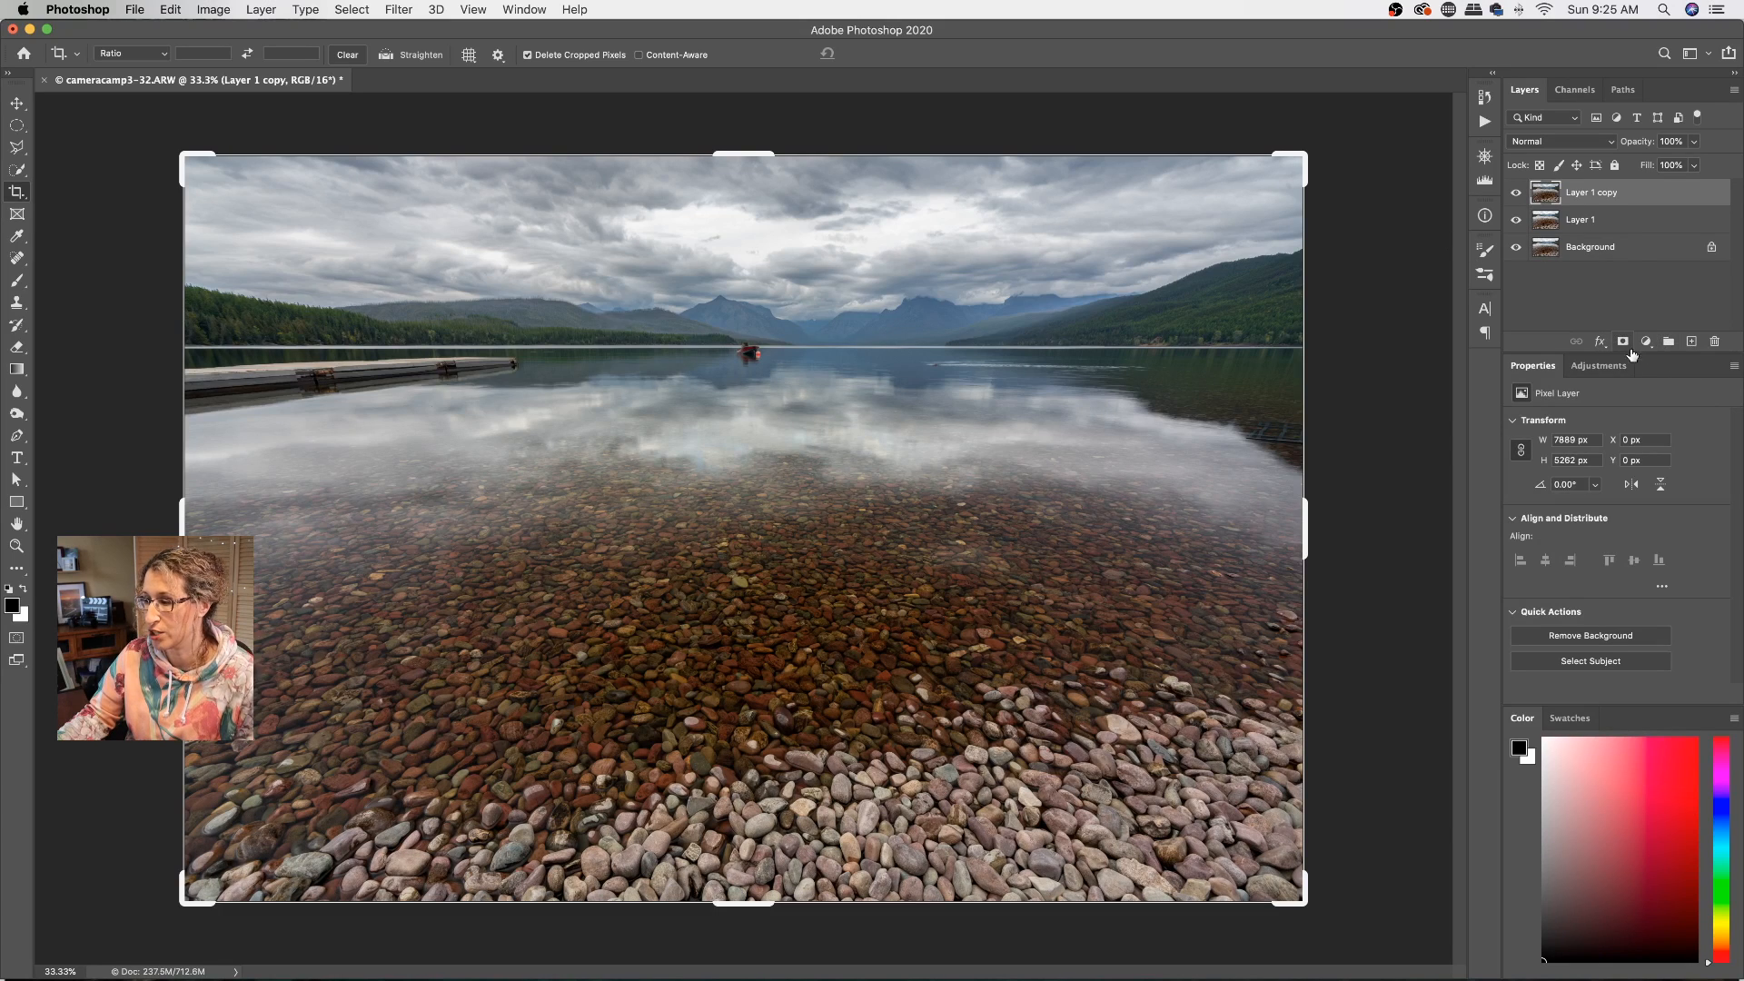
# Step: Add a layer mask to Layer 1 copy and draw a white-to-black linear gradient from the mountains down into the water
pyautogui.click(1623, 344)
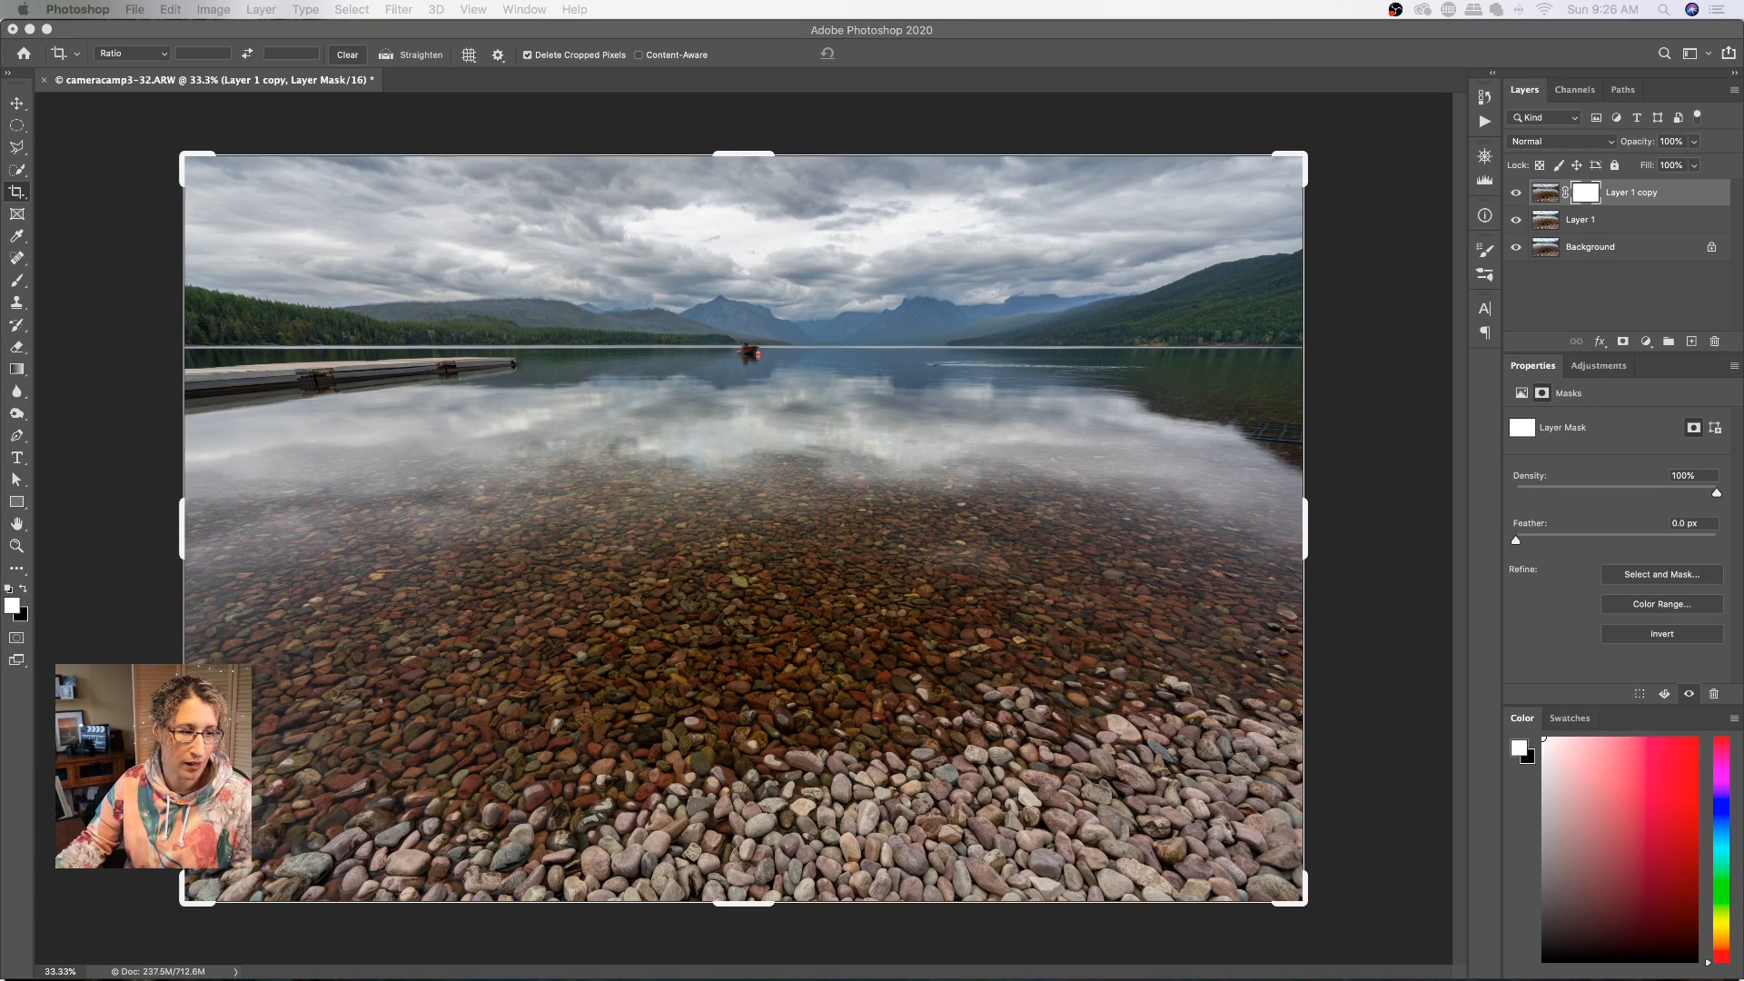
pyautogui.click(17, 370)
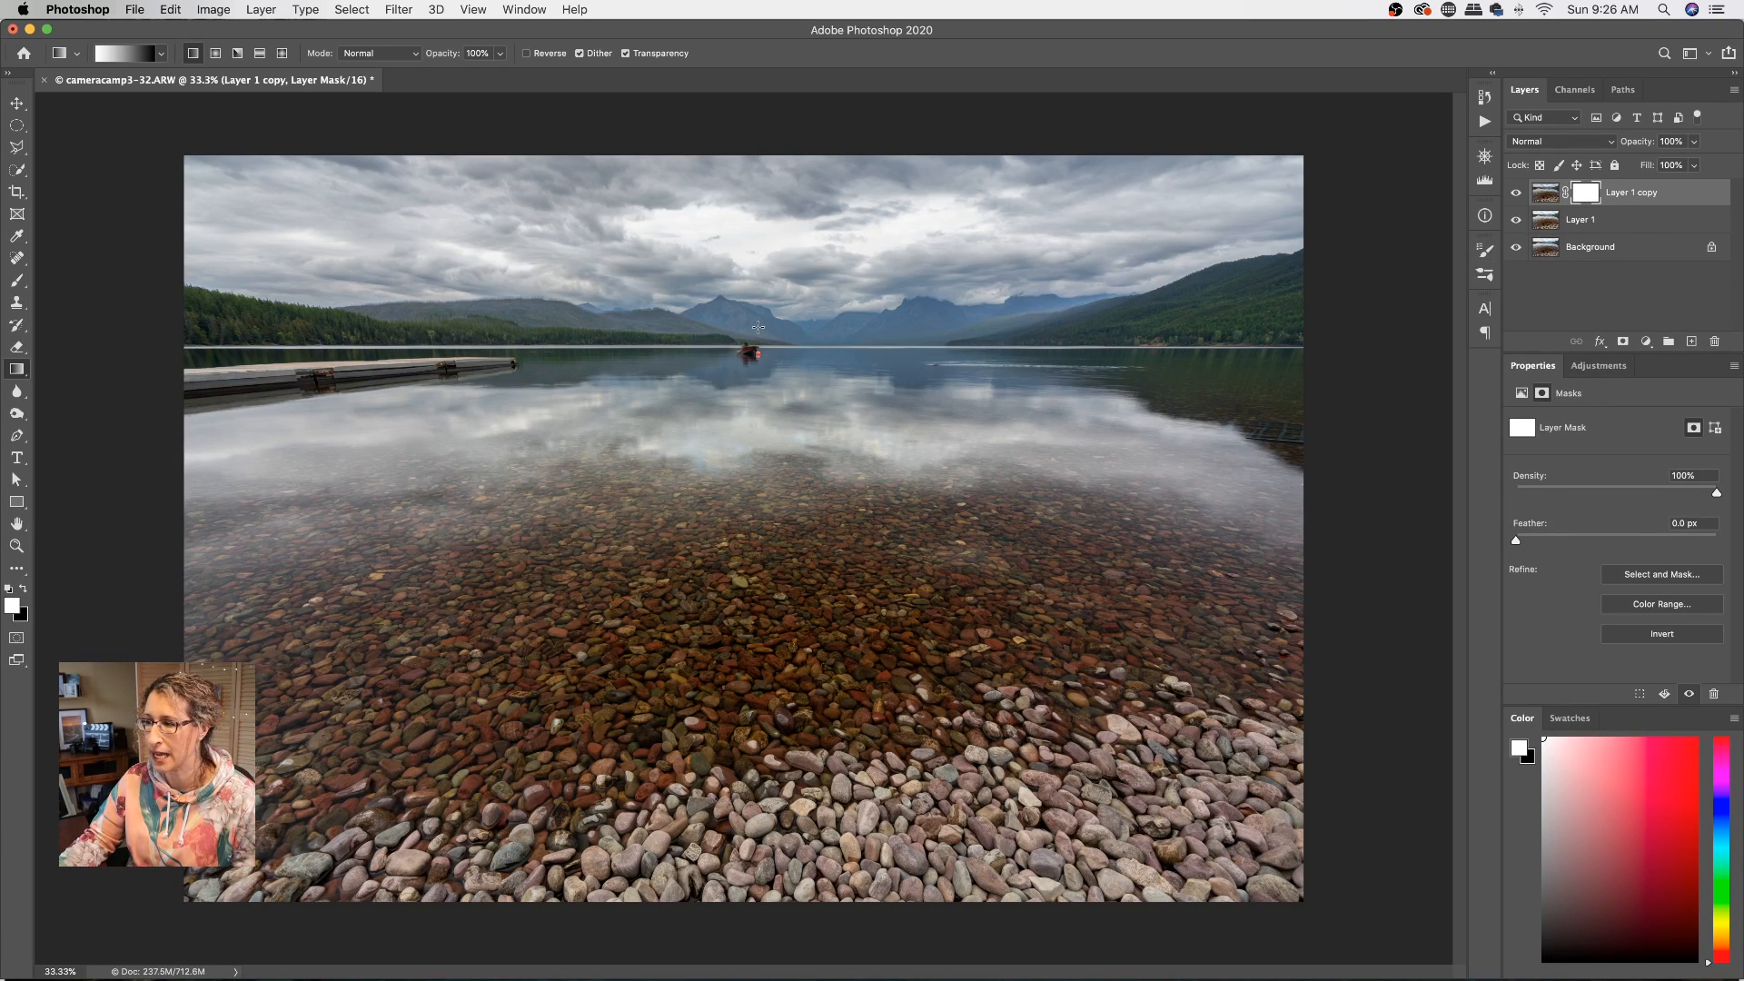
pyautogui.moveTo(744, 324); pyautogui.dragTo(752, 458)
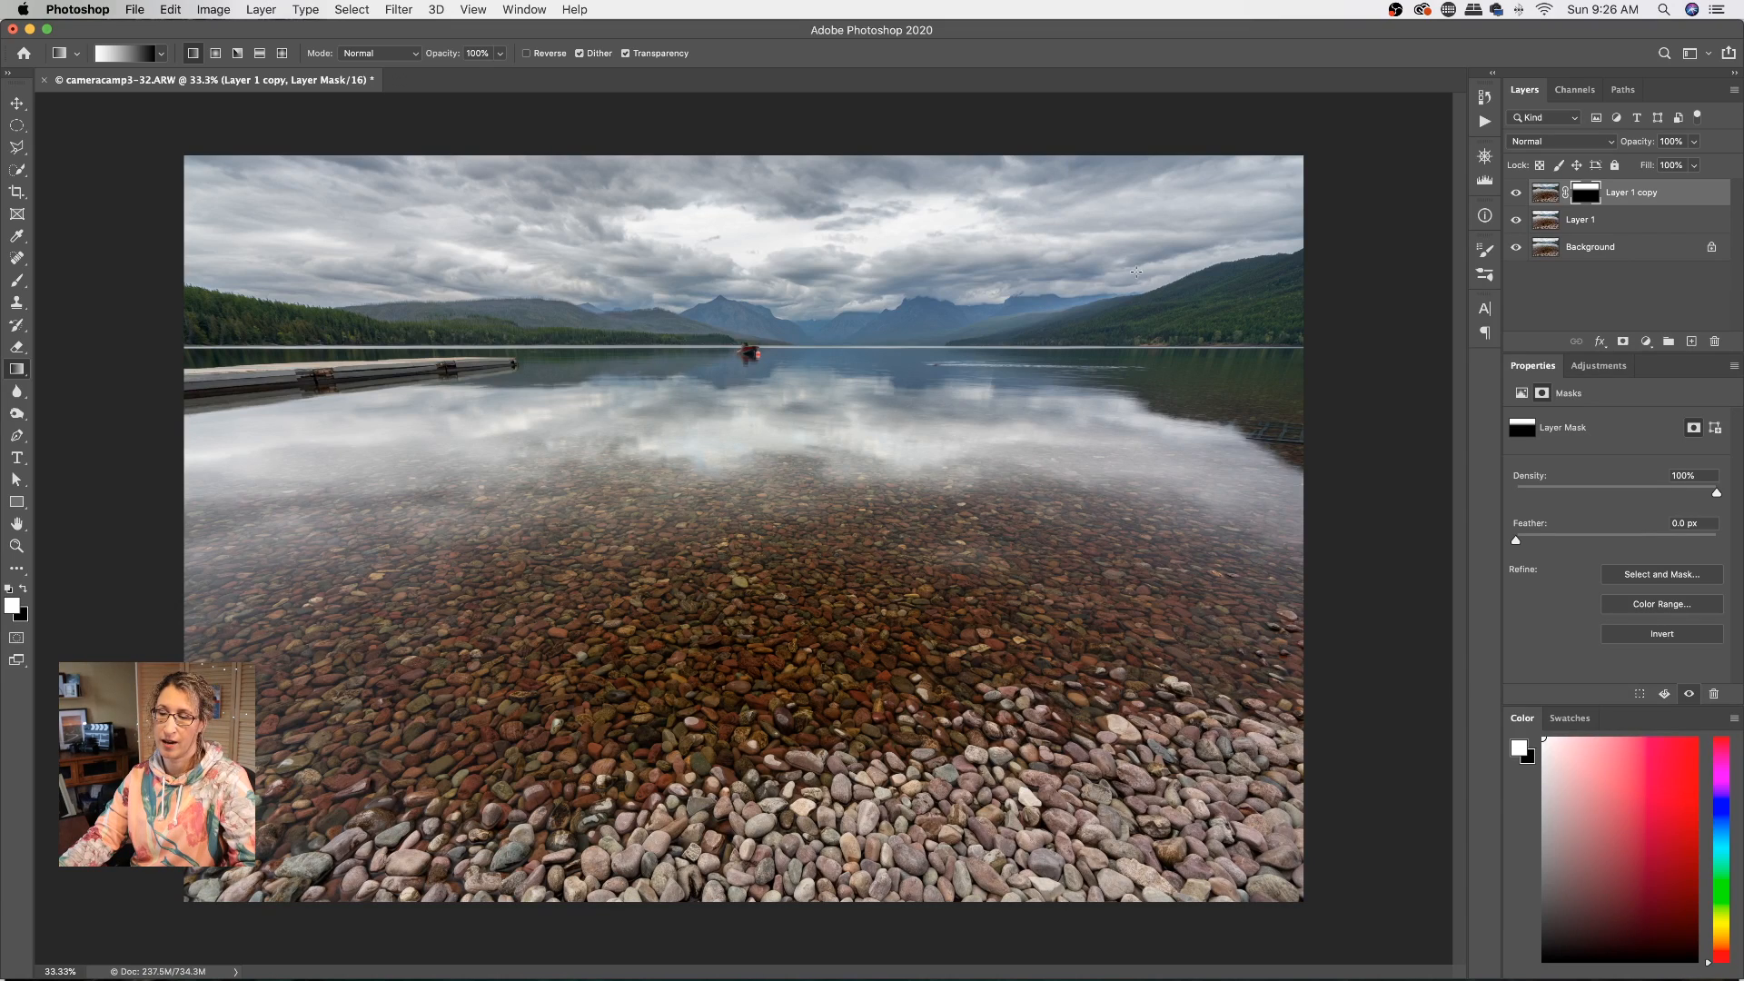
# Step: Check the effect of the gradient mask by hiding and showing Layer 1 copy
pyautogui.click(1517, 194)
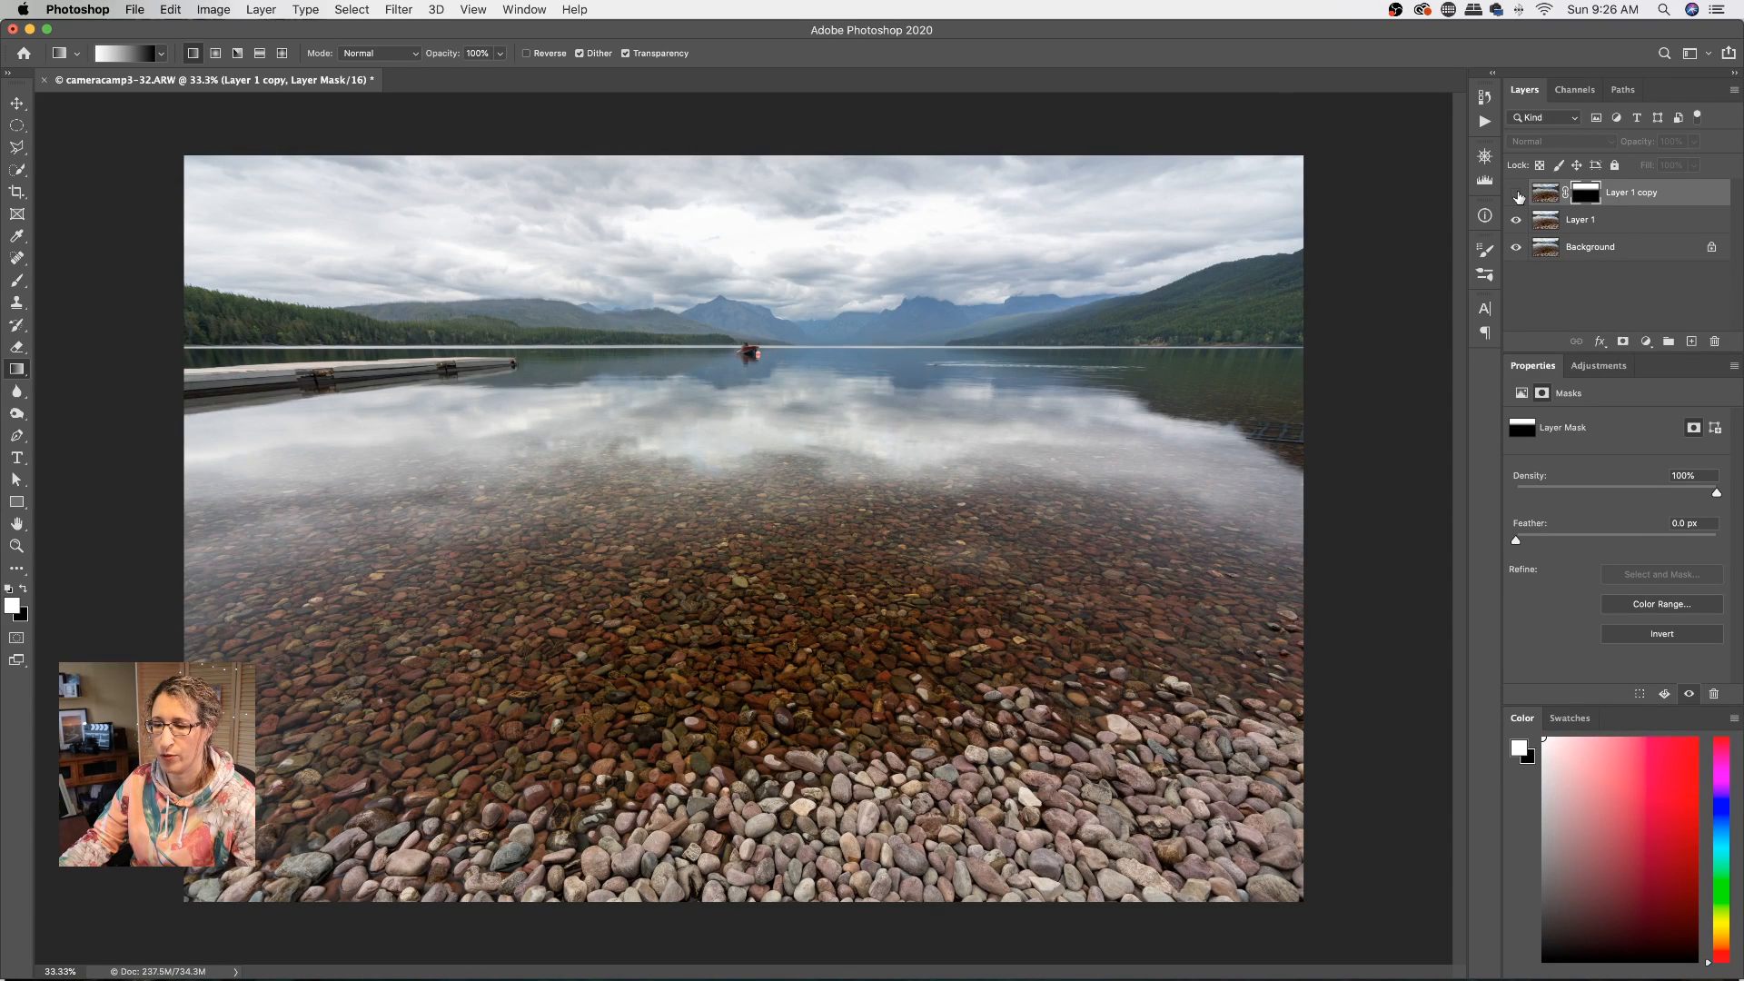
pyautogui.click(1516, 194)
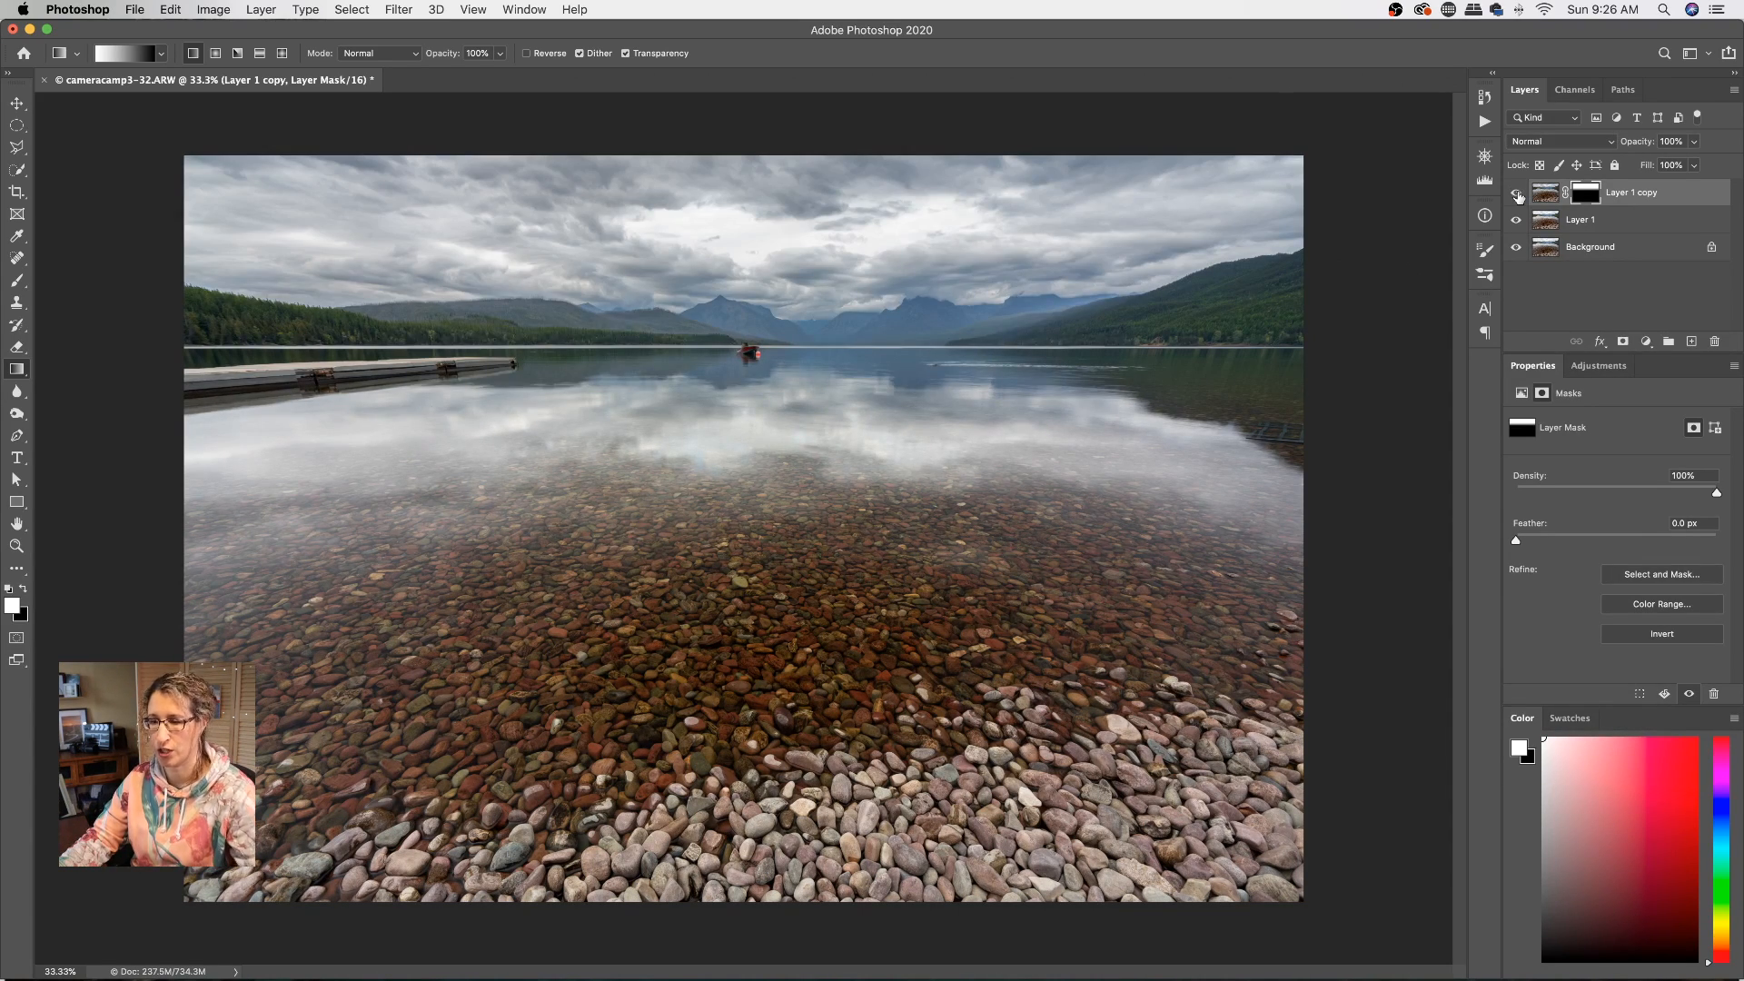
pyautogui.click(1517, 194)
pyautogui.click(1517, 194)
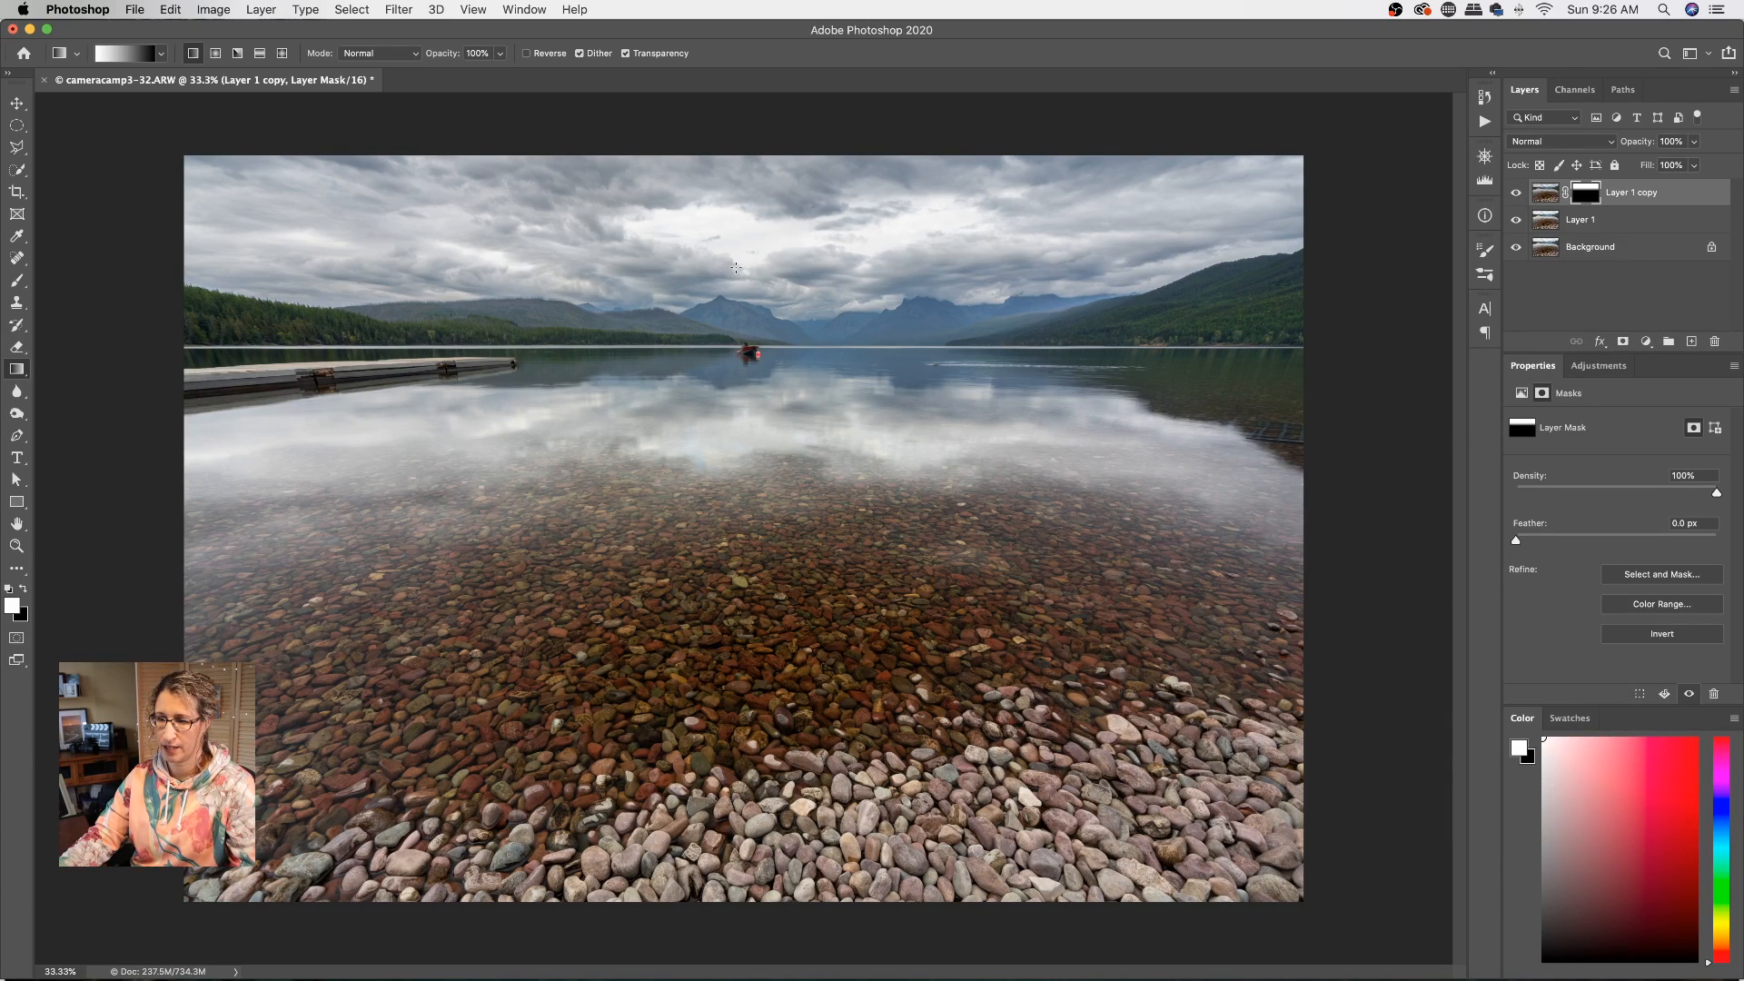
# Step: Try a higher mask gradient from the clouds to just below the horizon, compare it with the previous one, and undo it
pyautogui.moveTo(736, 268); pyautogui.dragTo(724, 358)
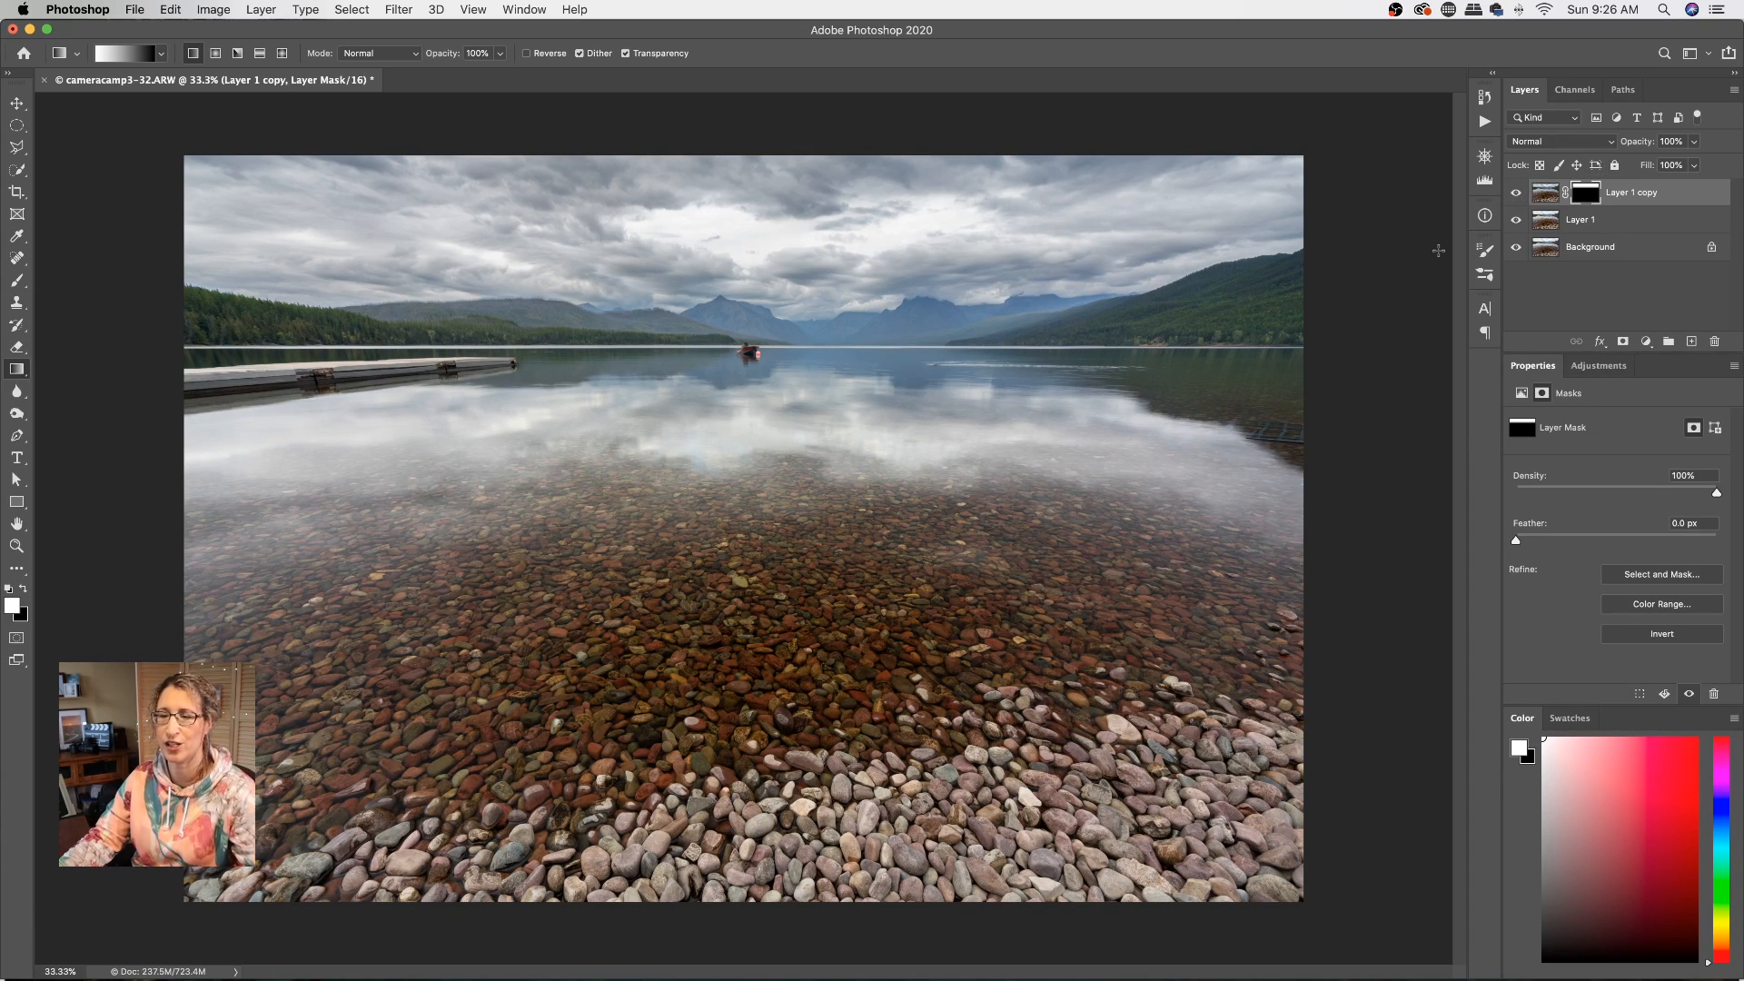
pyautogui.press('super+z')
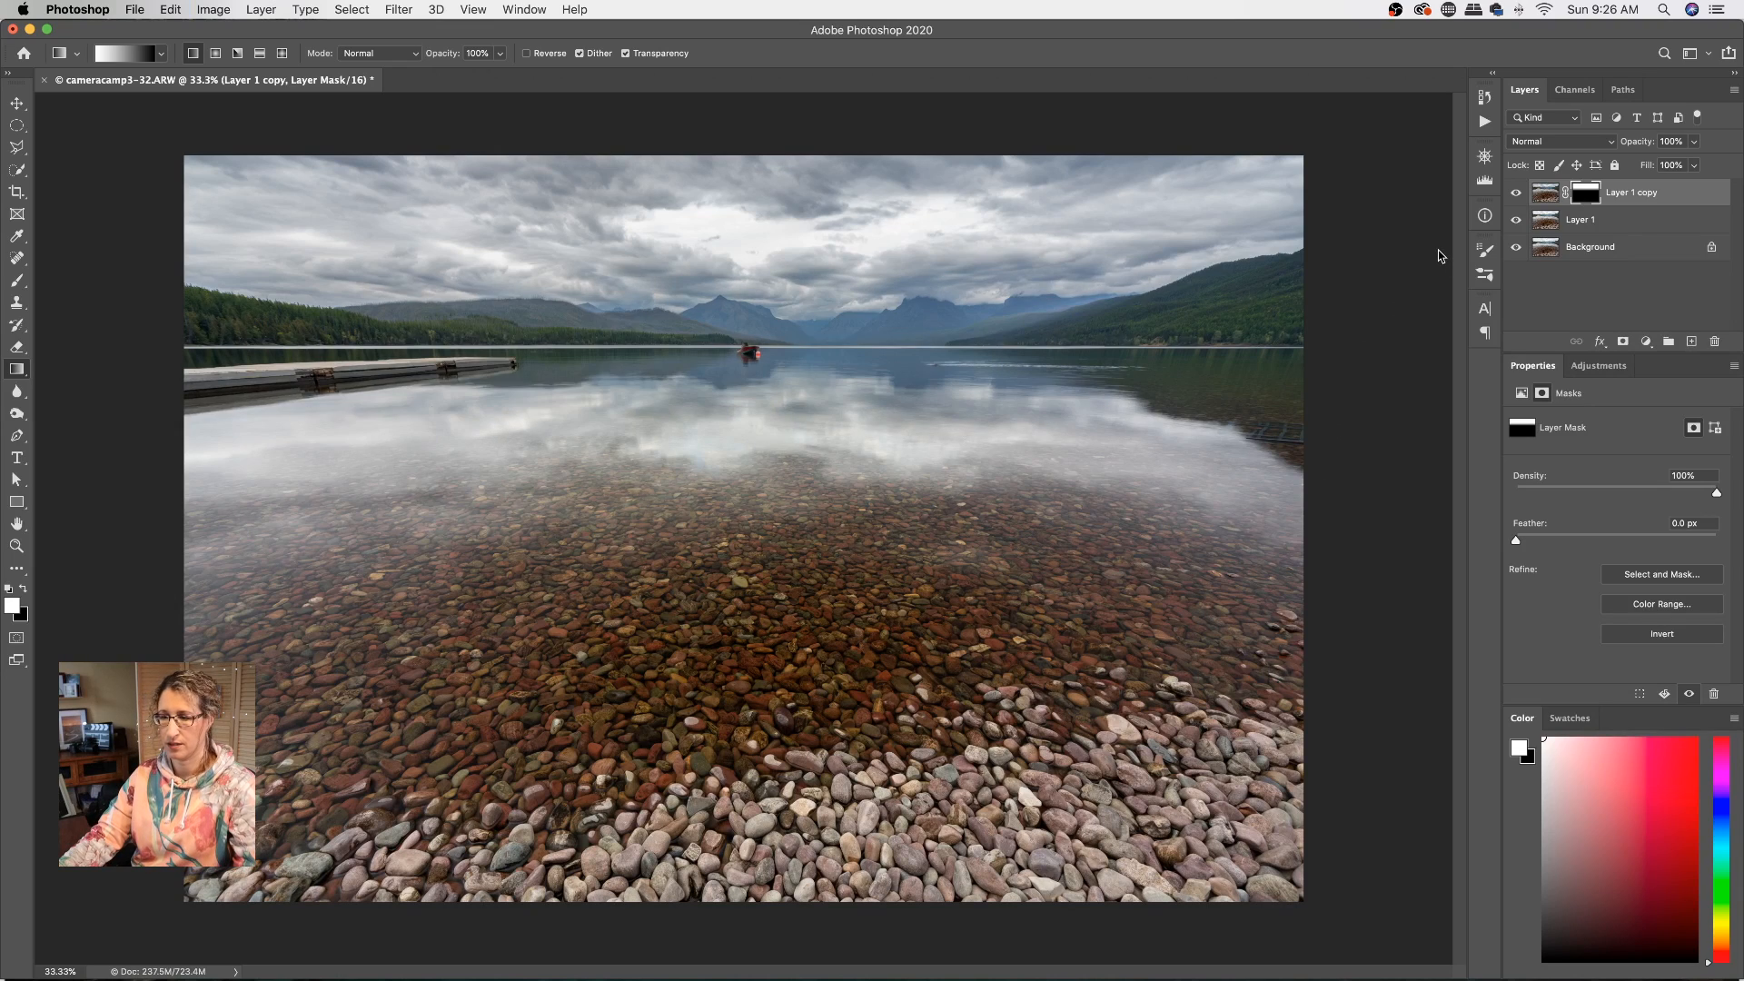
pyautogui.press('super+shift+z')
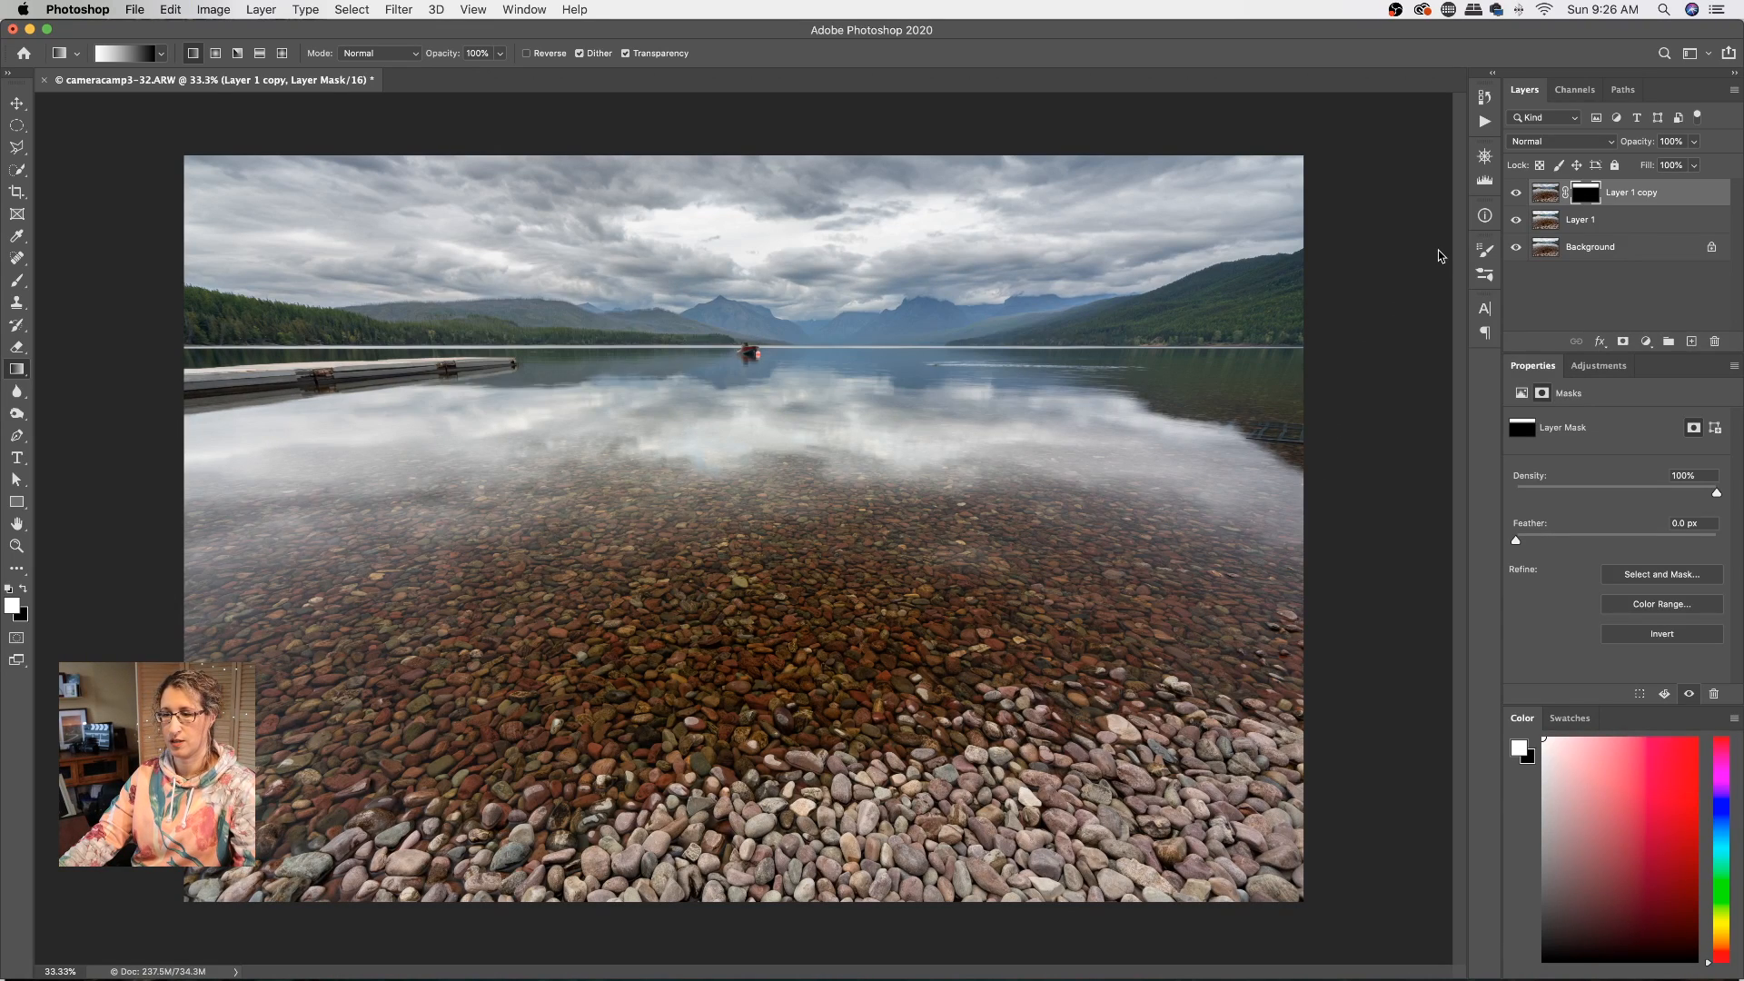
pyautogui.press('super+z')
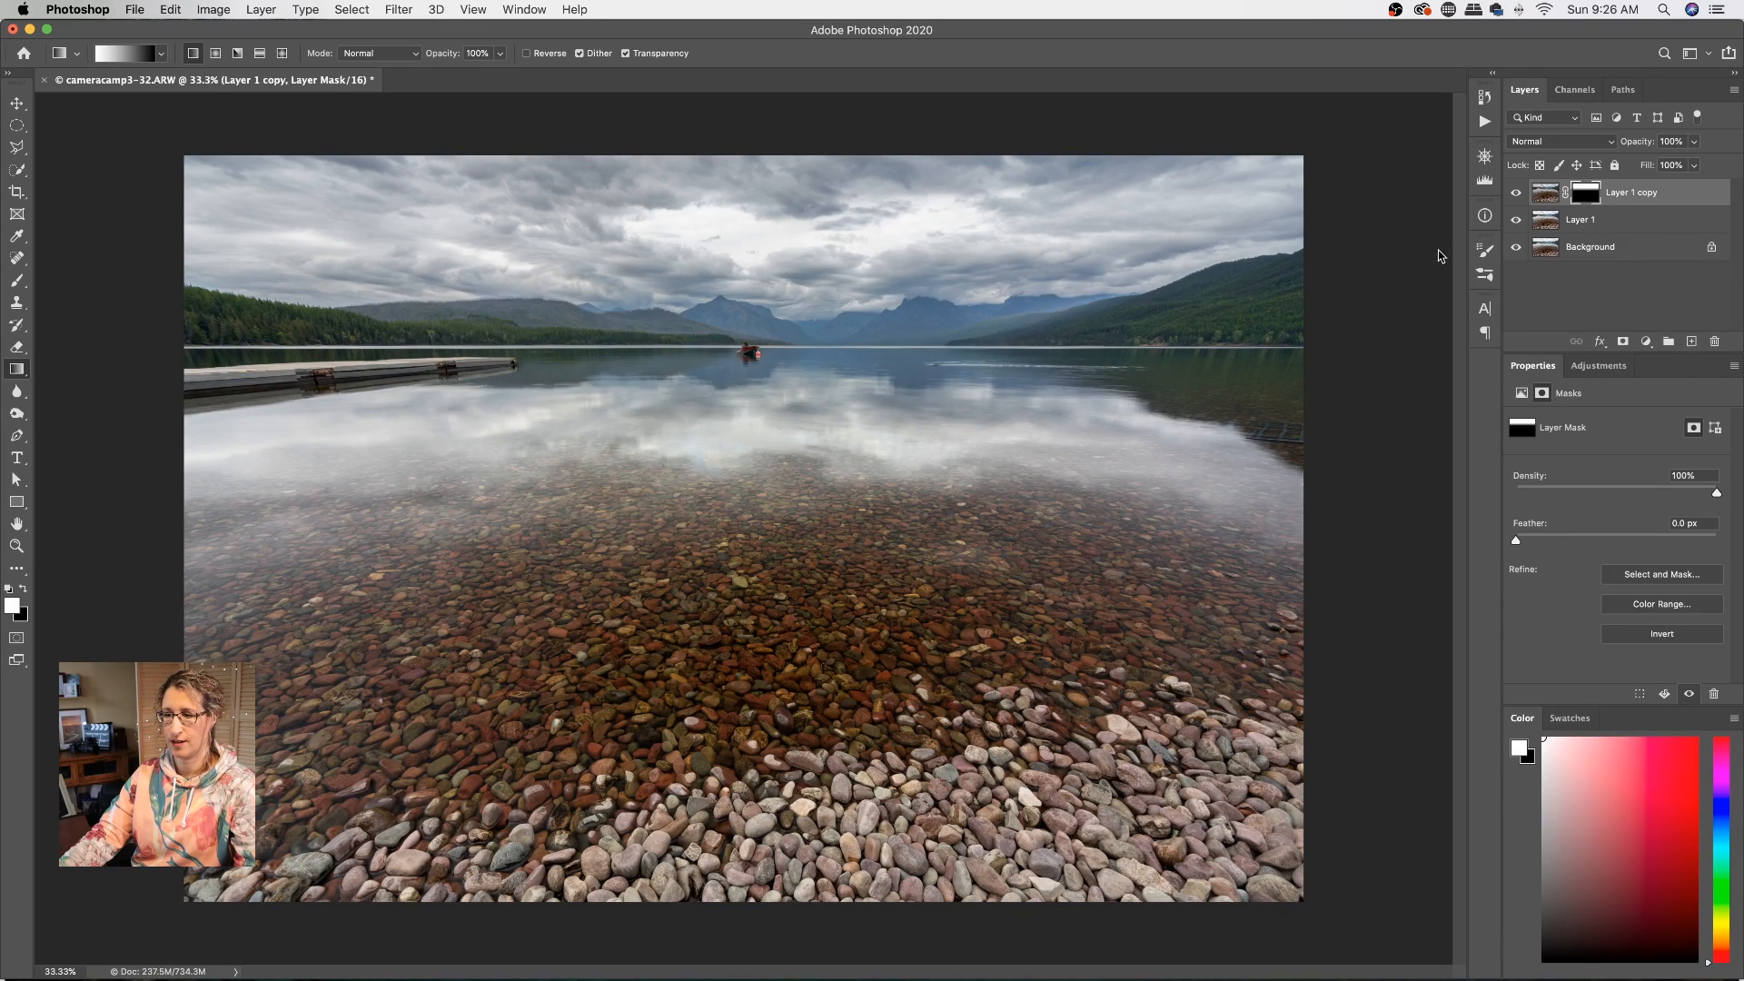
# Step: Redraw the Layer 1 copy mask gradient as a short transition just across the horizon, and compare with the layer hidden and shown
pyautogui.moveTo(717, 337); pyautogui.dragTo(718, 360)
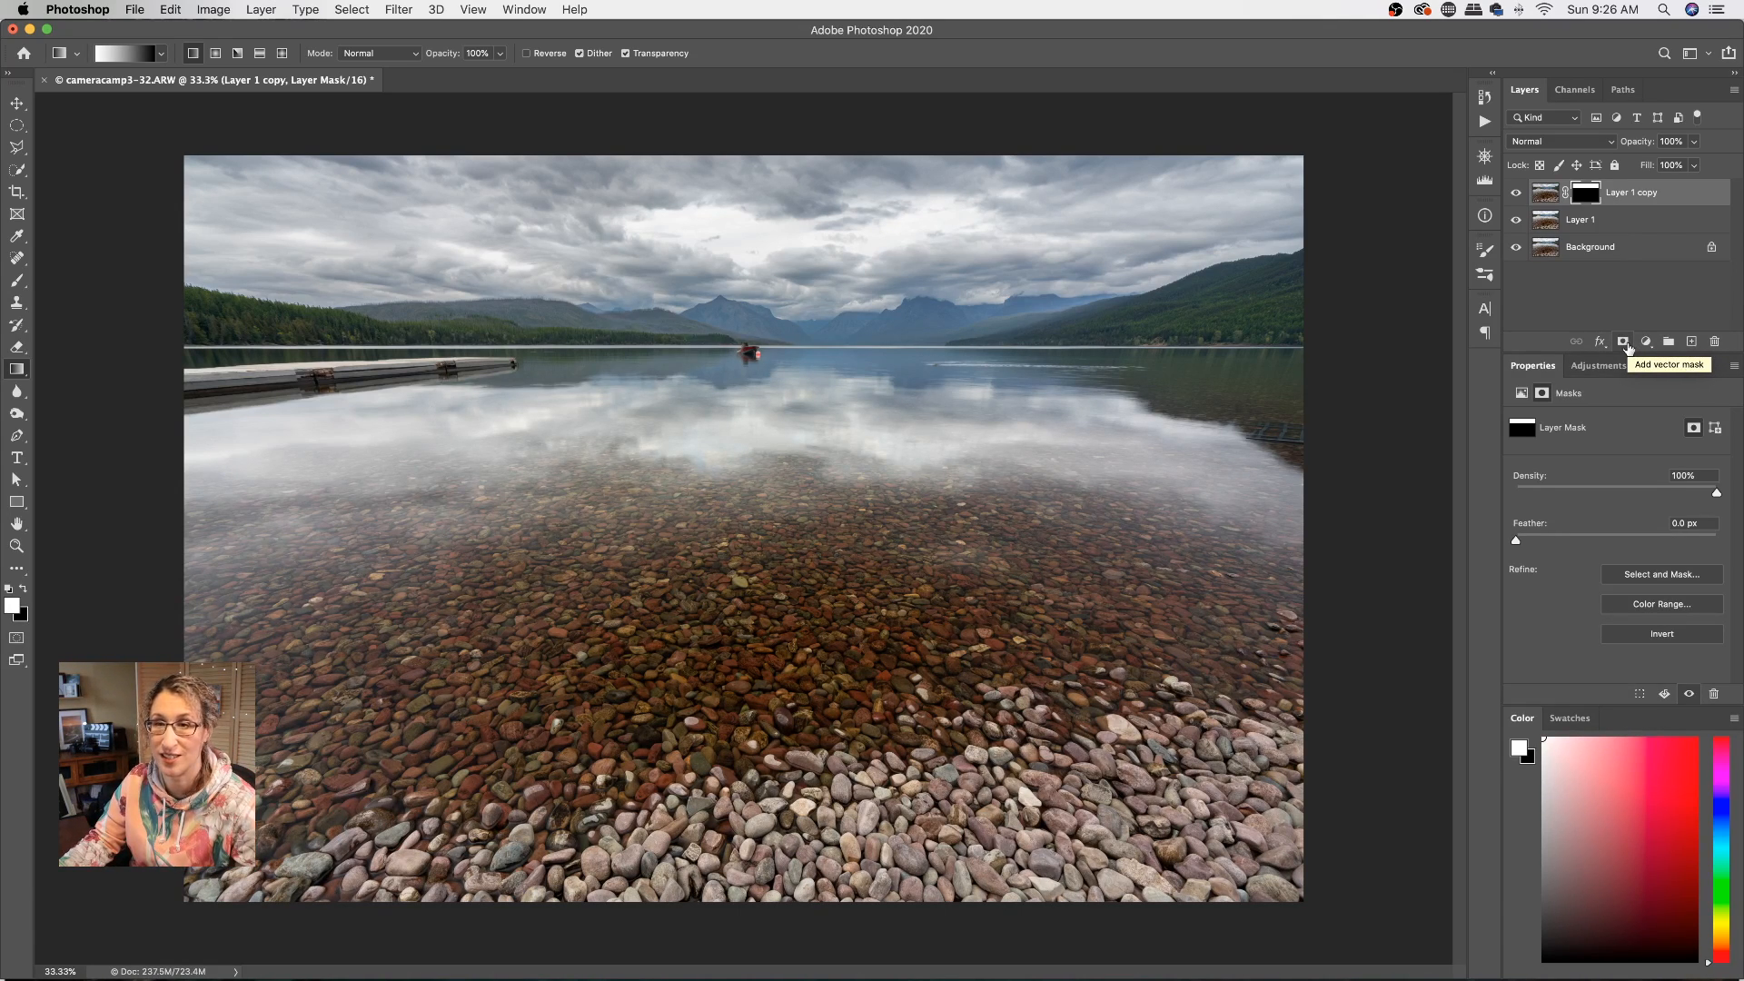
pyautogui.click(1518, 195)
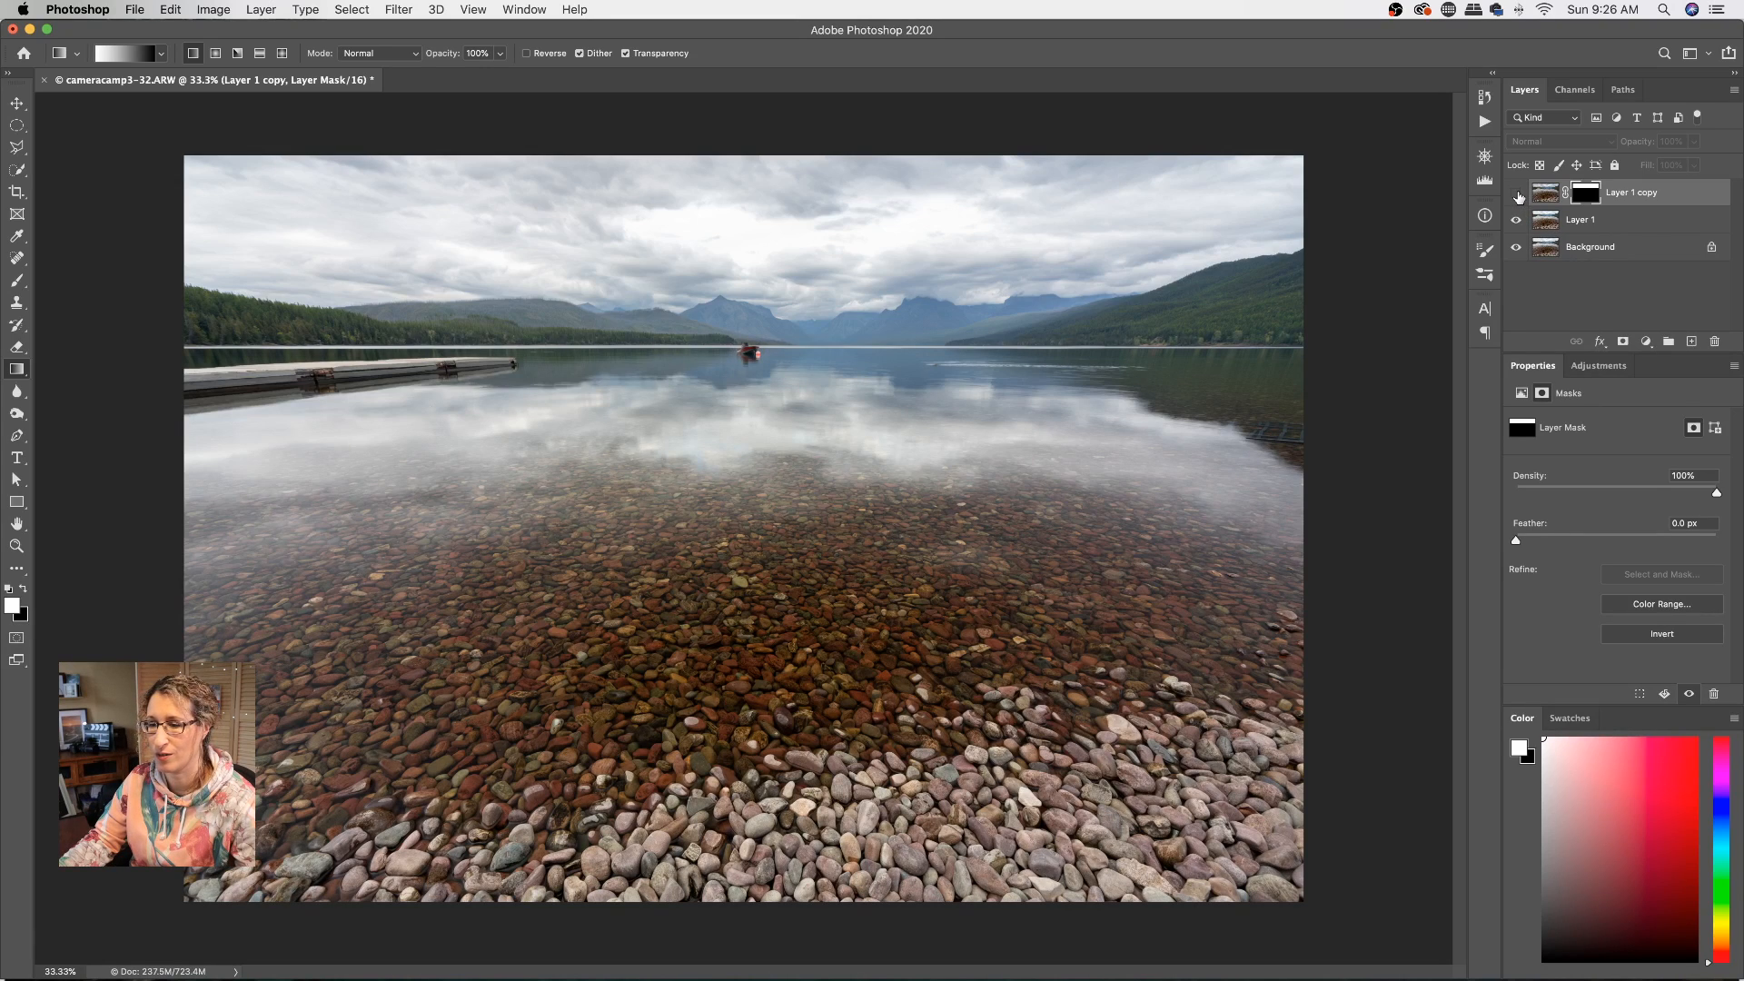
pyautogui.click(1517, 195)
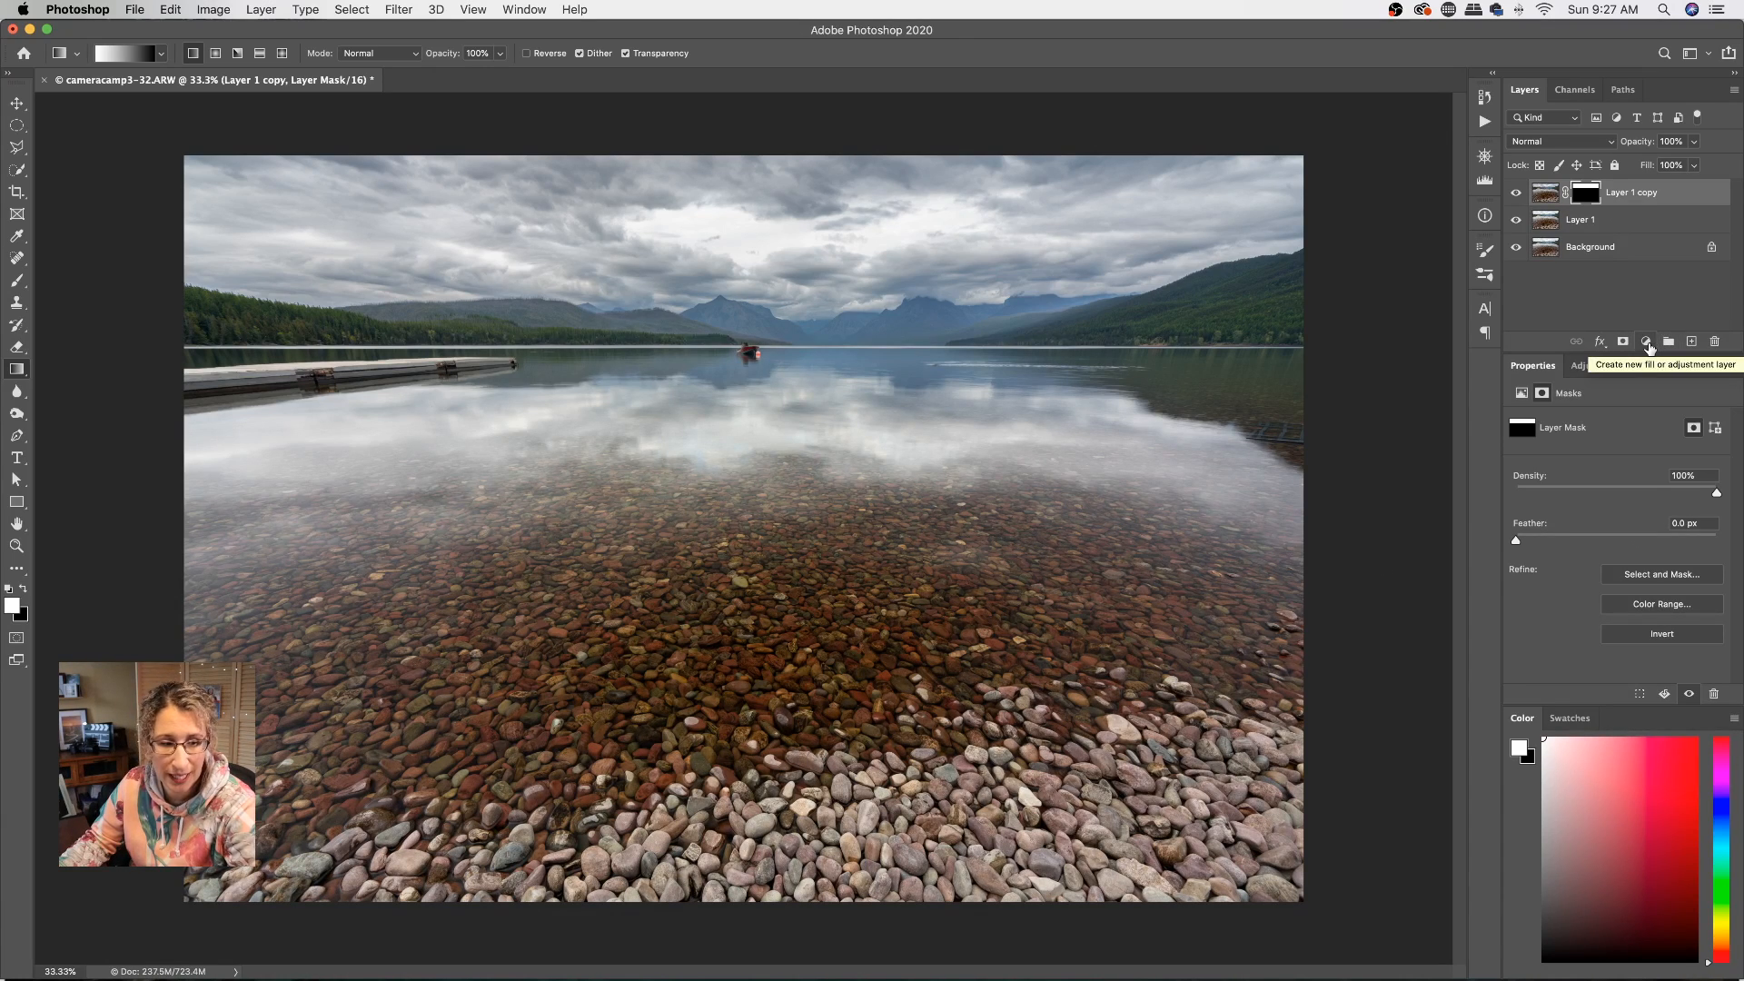
# Step: Add a Brightness/Contrast adjustment layer above Layer 1 copy with brightness 53 and contrast 16
pyautogui.click(1646, 343)
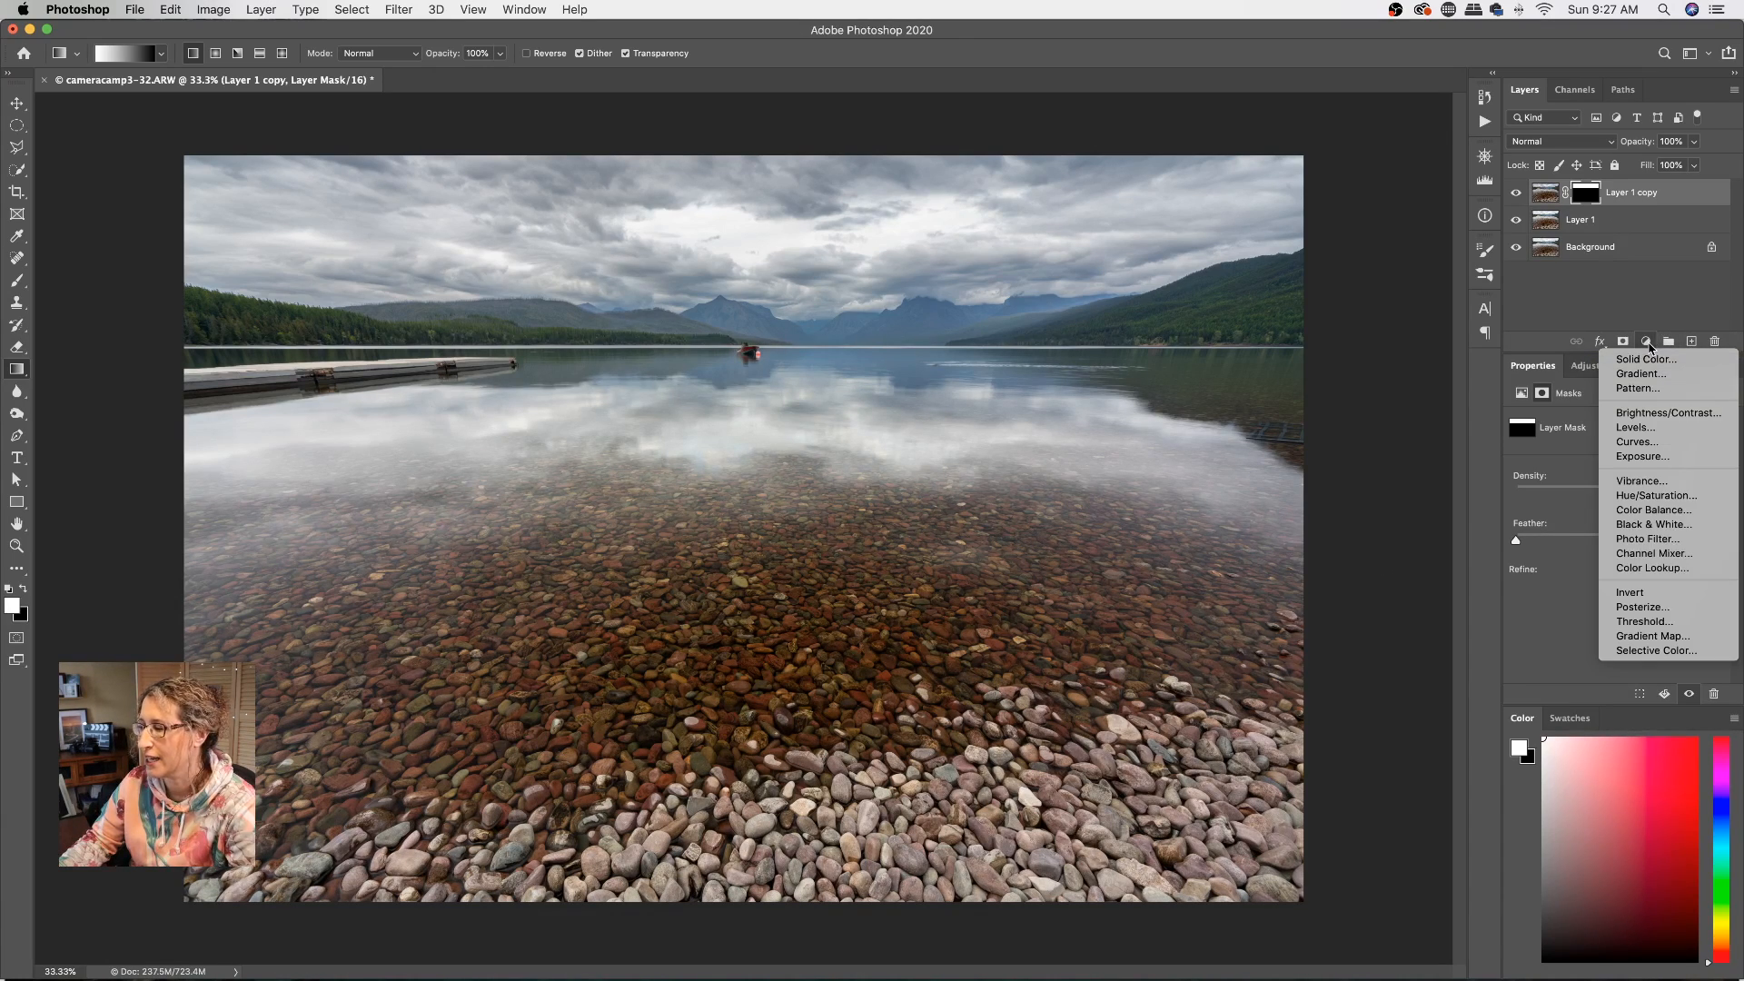
pyautogui.click(1648, 416)
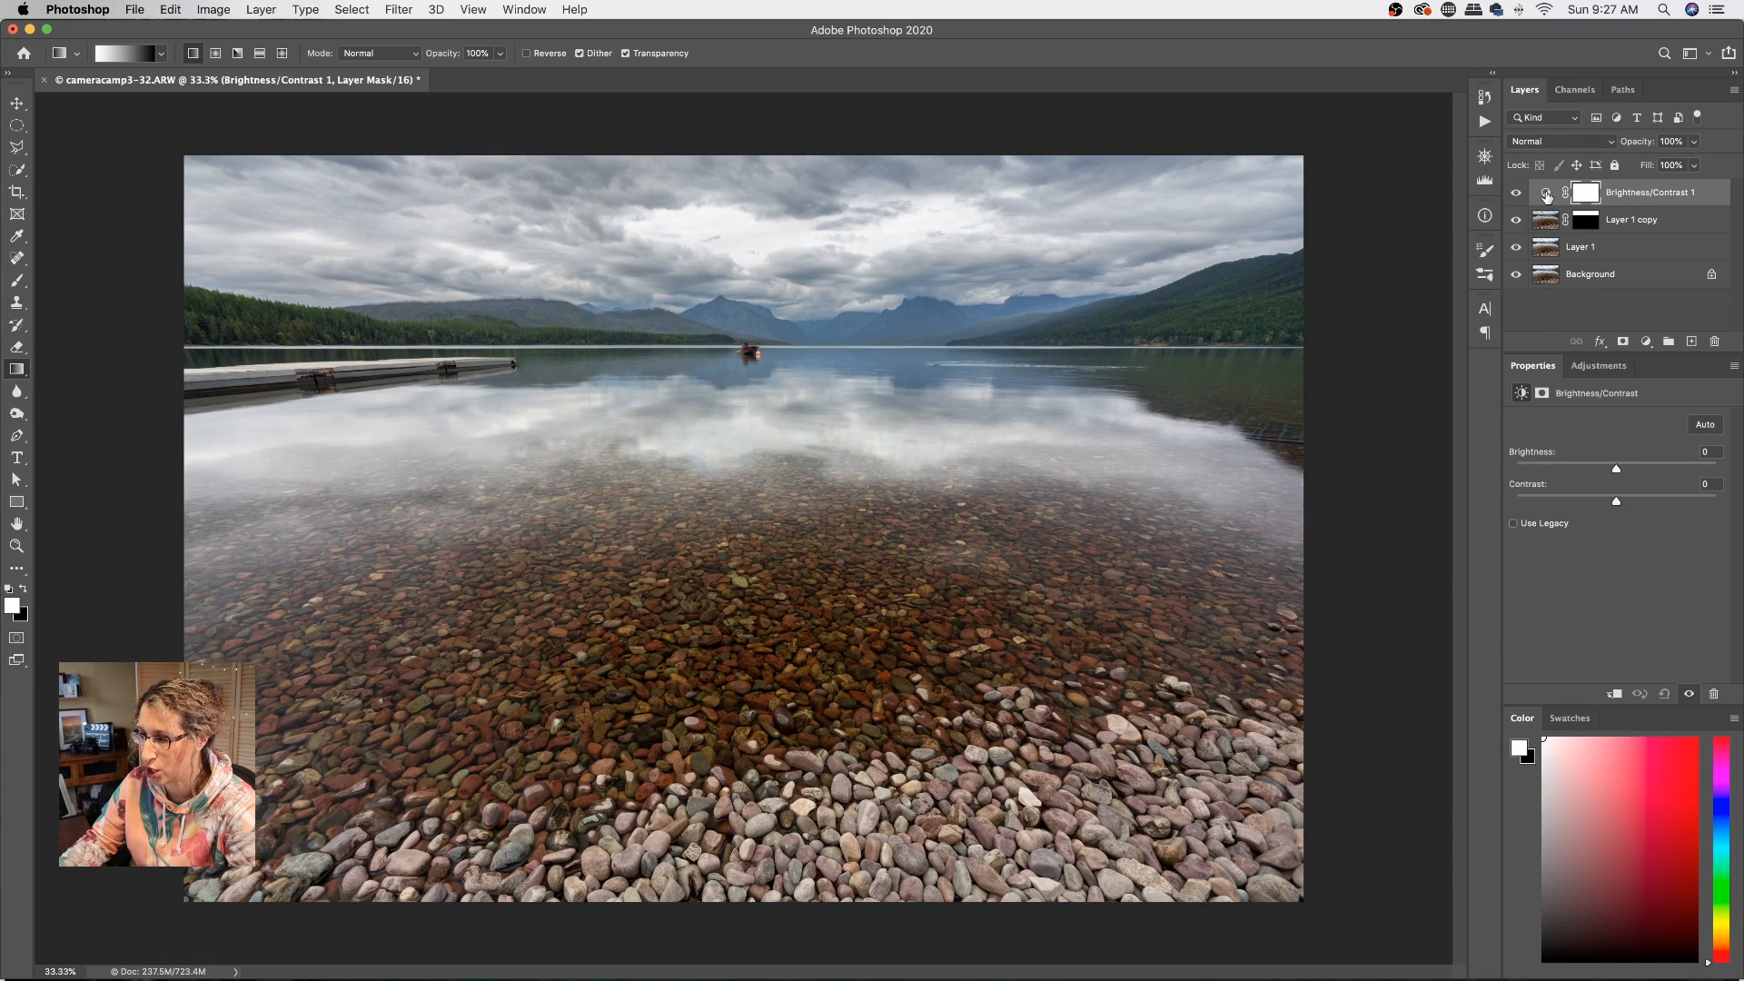
pyautogui.click(1626, 467)
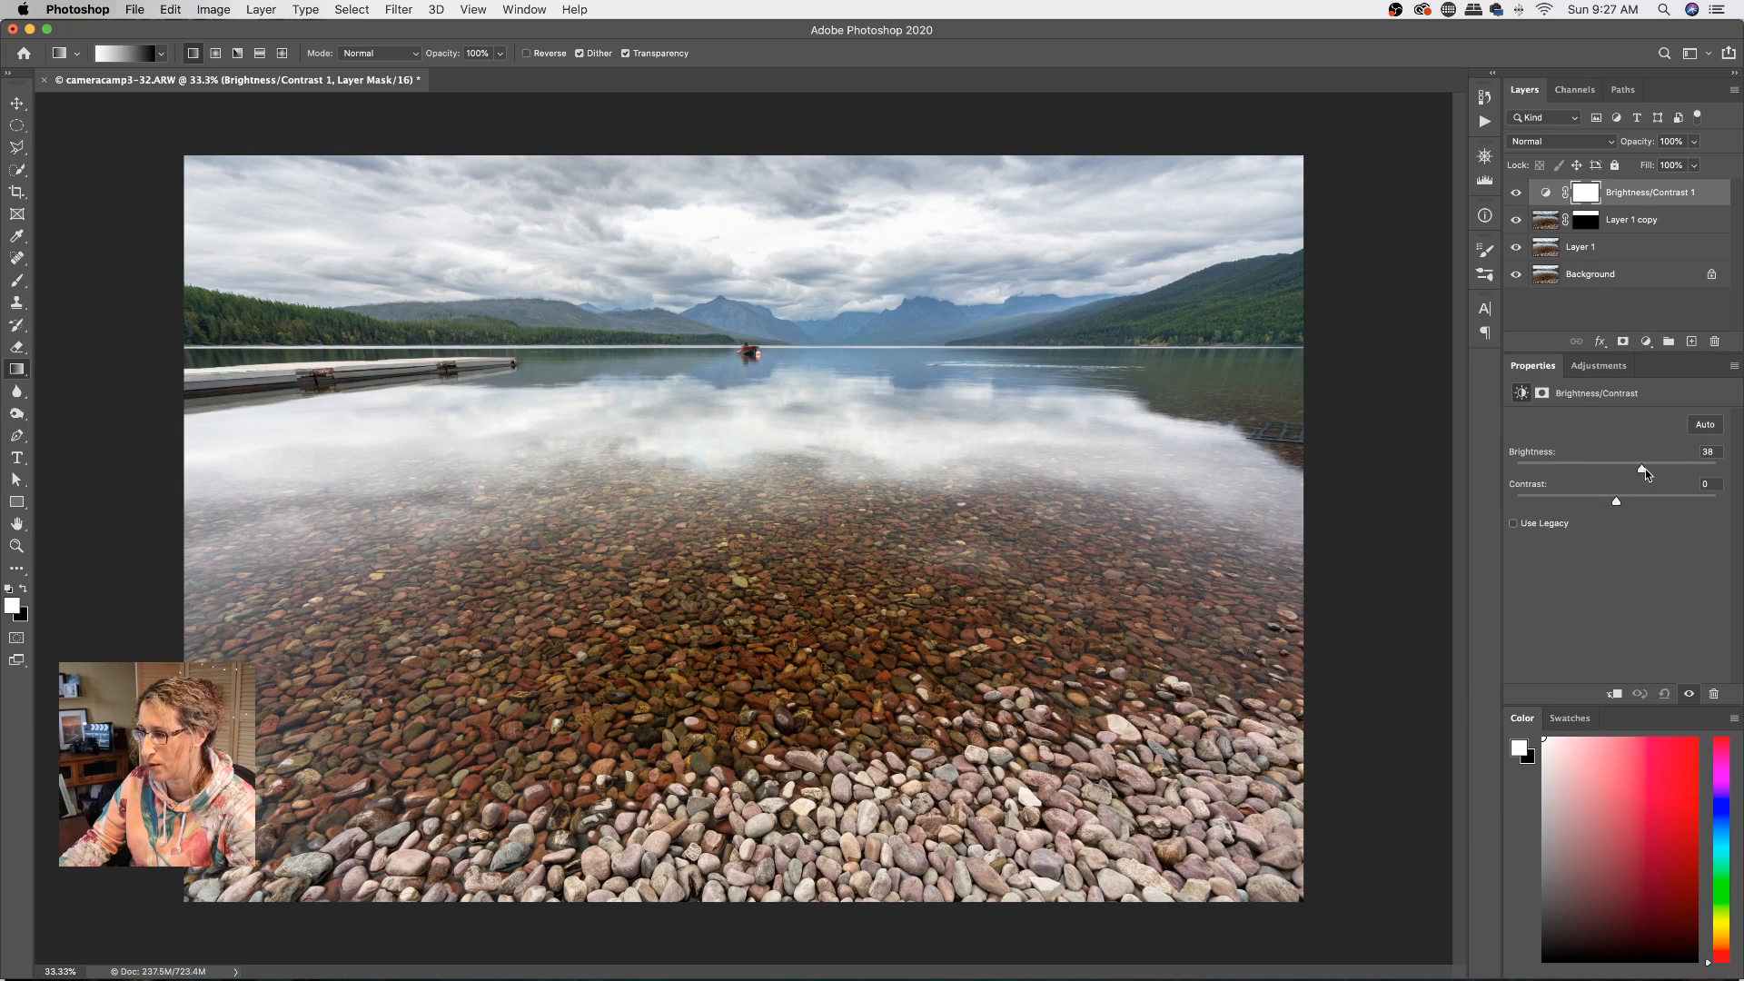
pyautogui.click(1655, 468)
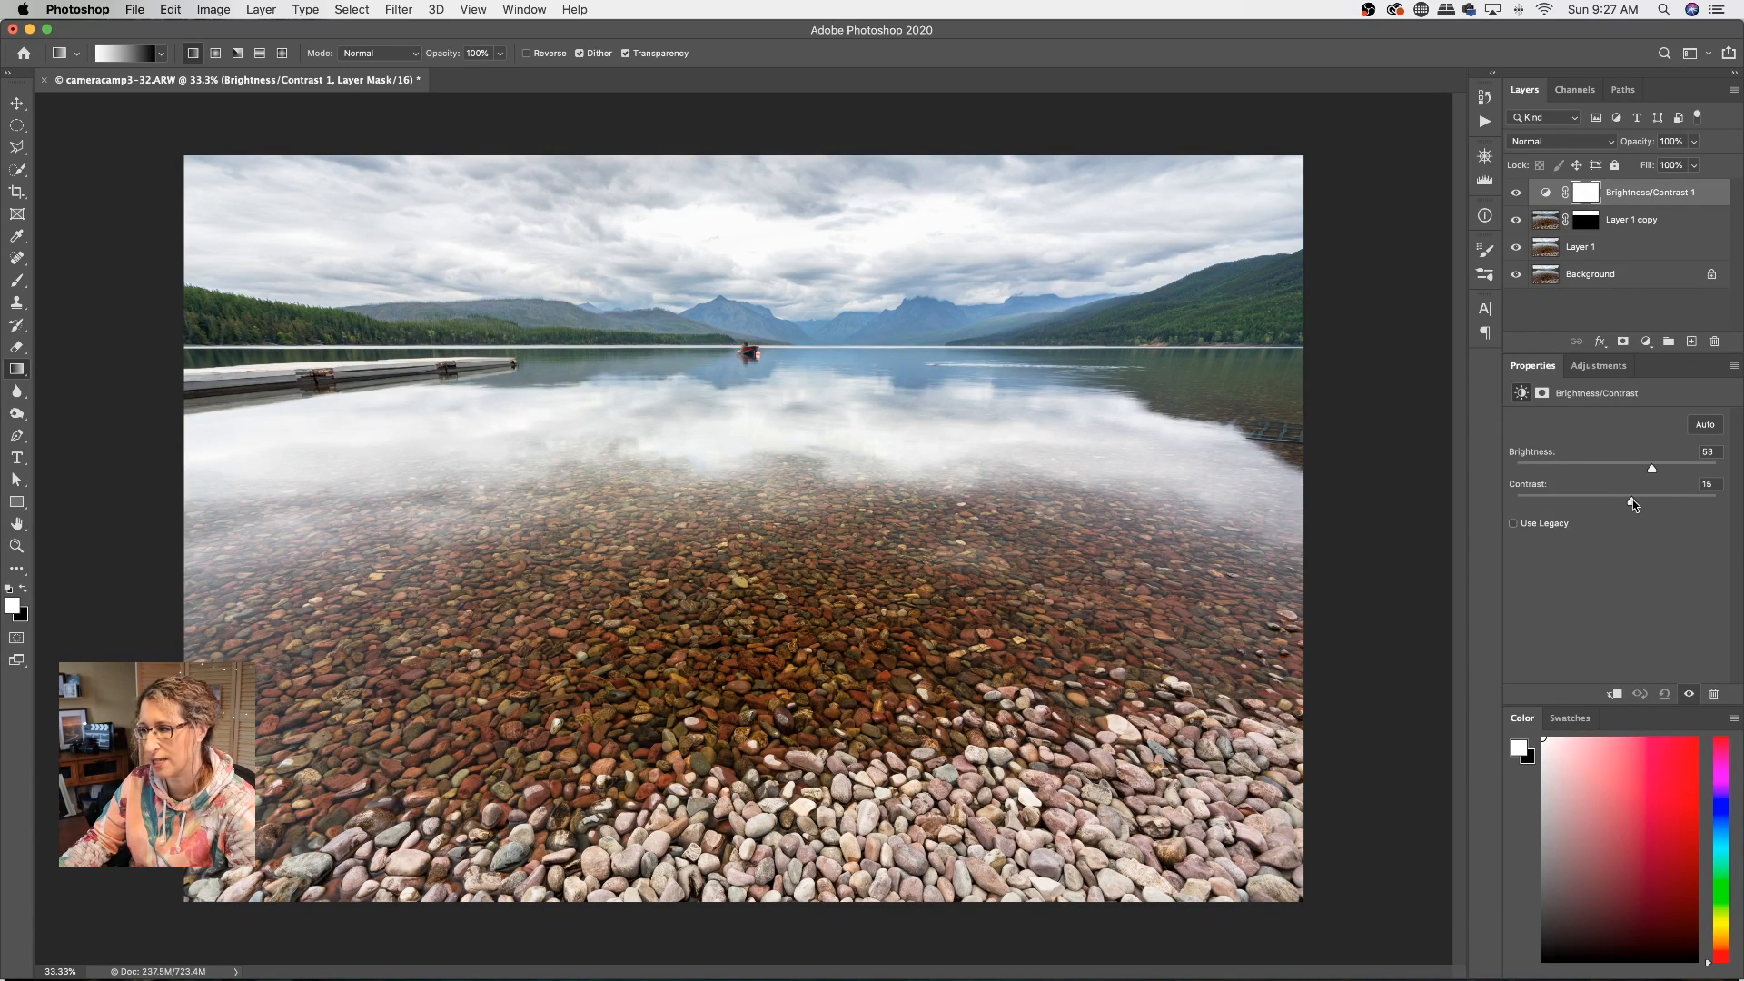
# Step: Draw upward white-to-black gradients on the Brightness/Contrast 1 mask, ending with one from the lower submerged rocks to the cloud reflection's edge
pyautogui.click(1585, 195)
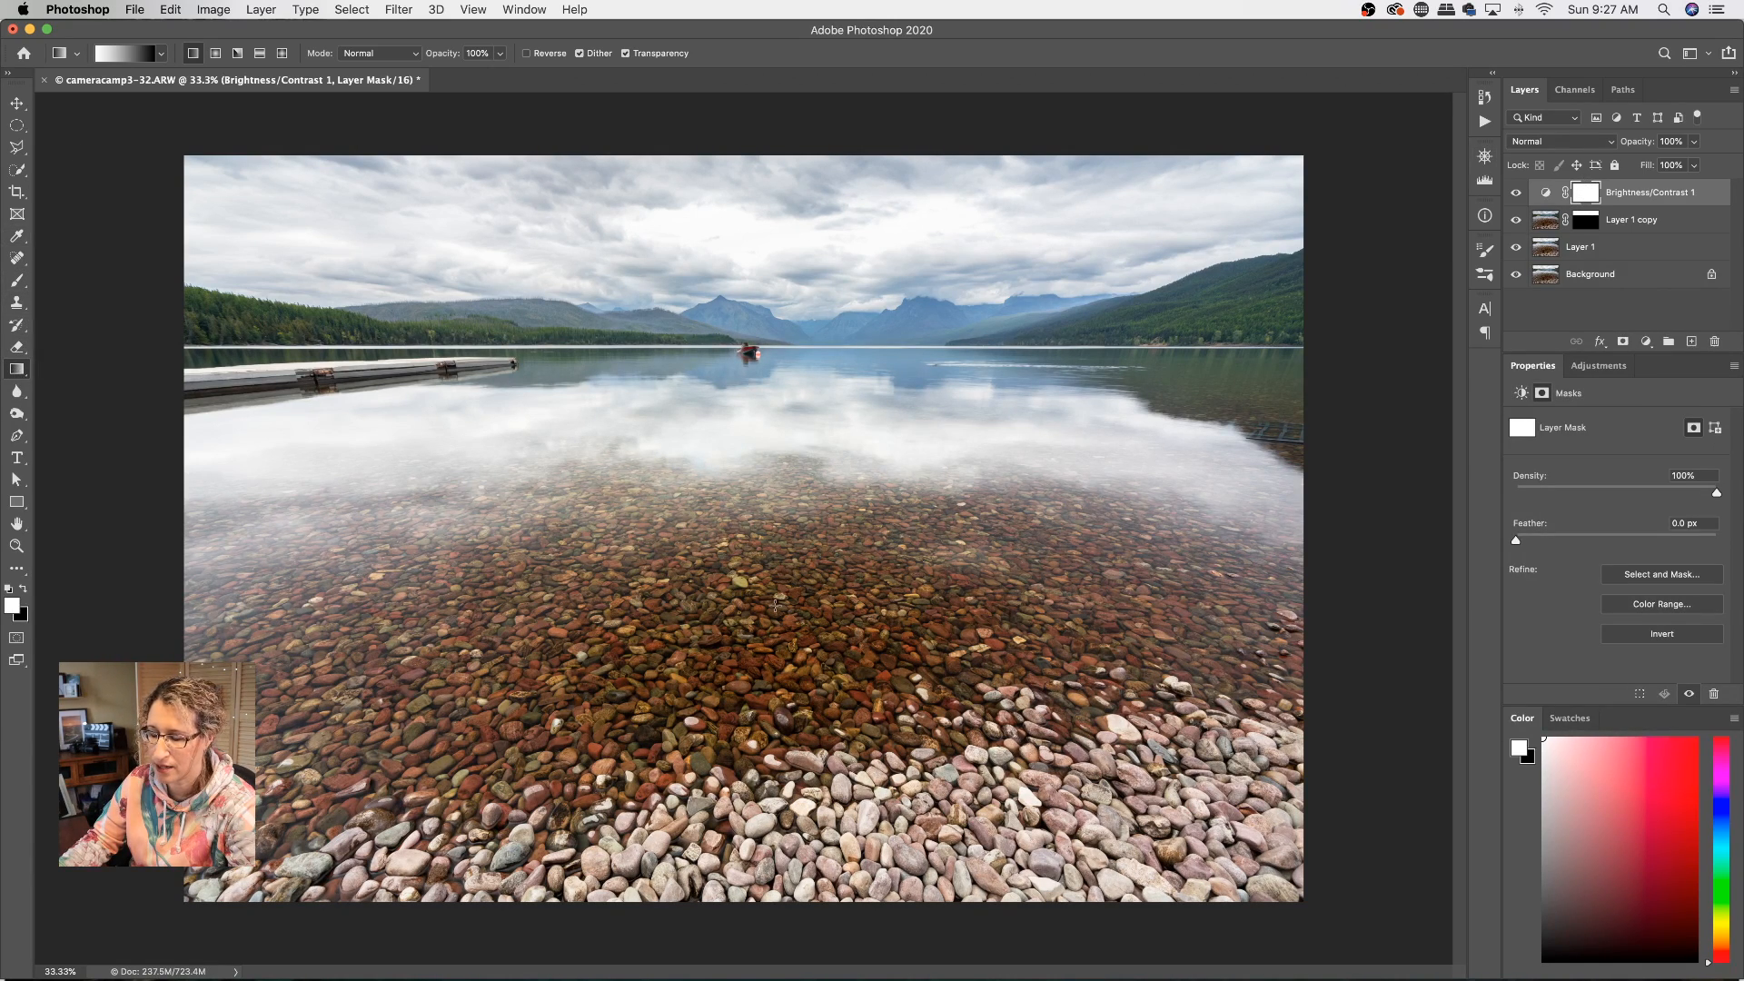
pyautogui.moveTo(766, 561); pyautogui.dragTo(762, 388)
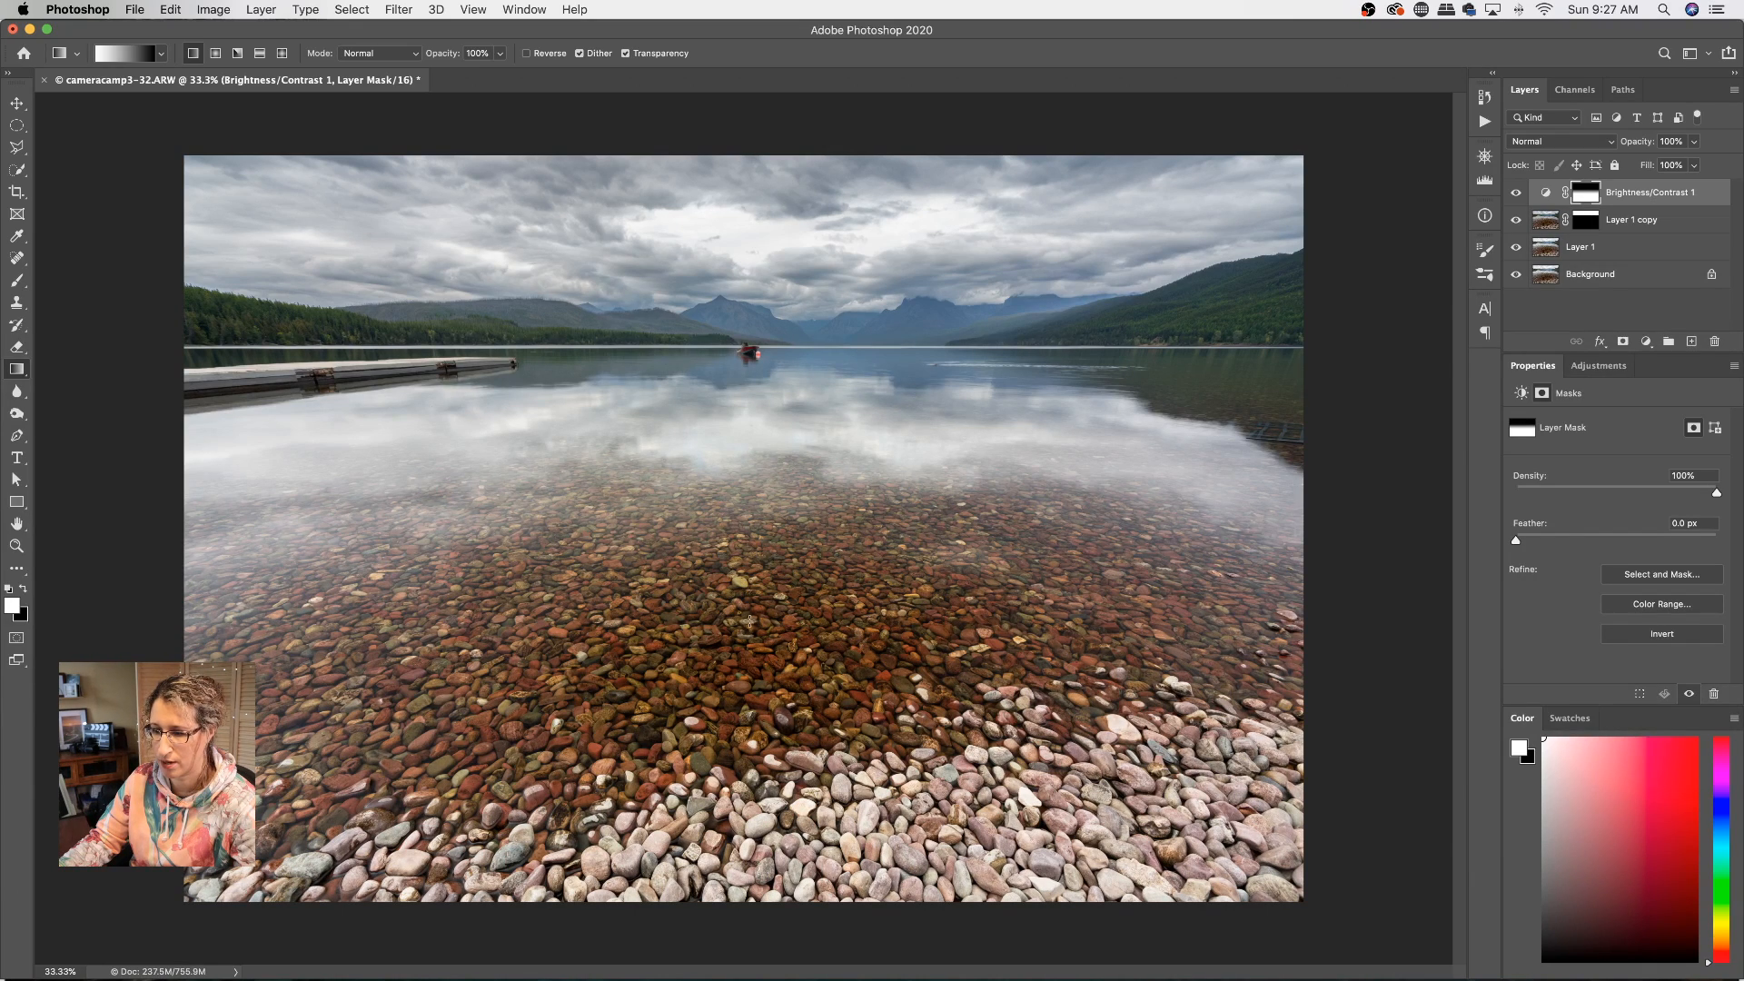
pyautogui.moveTo(757, 598); pyautogui.dragTo(740, 458)
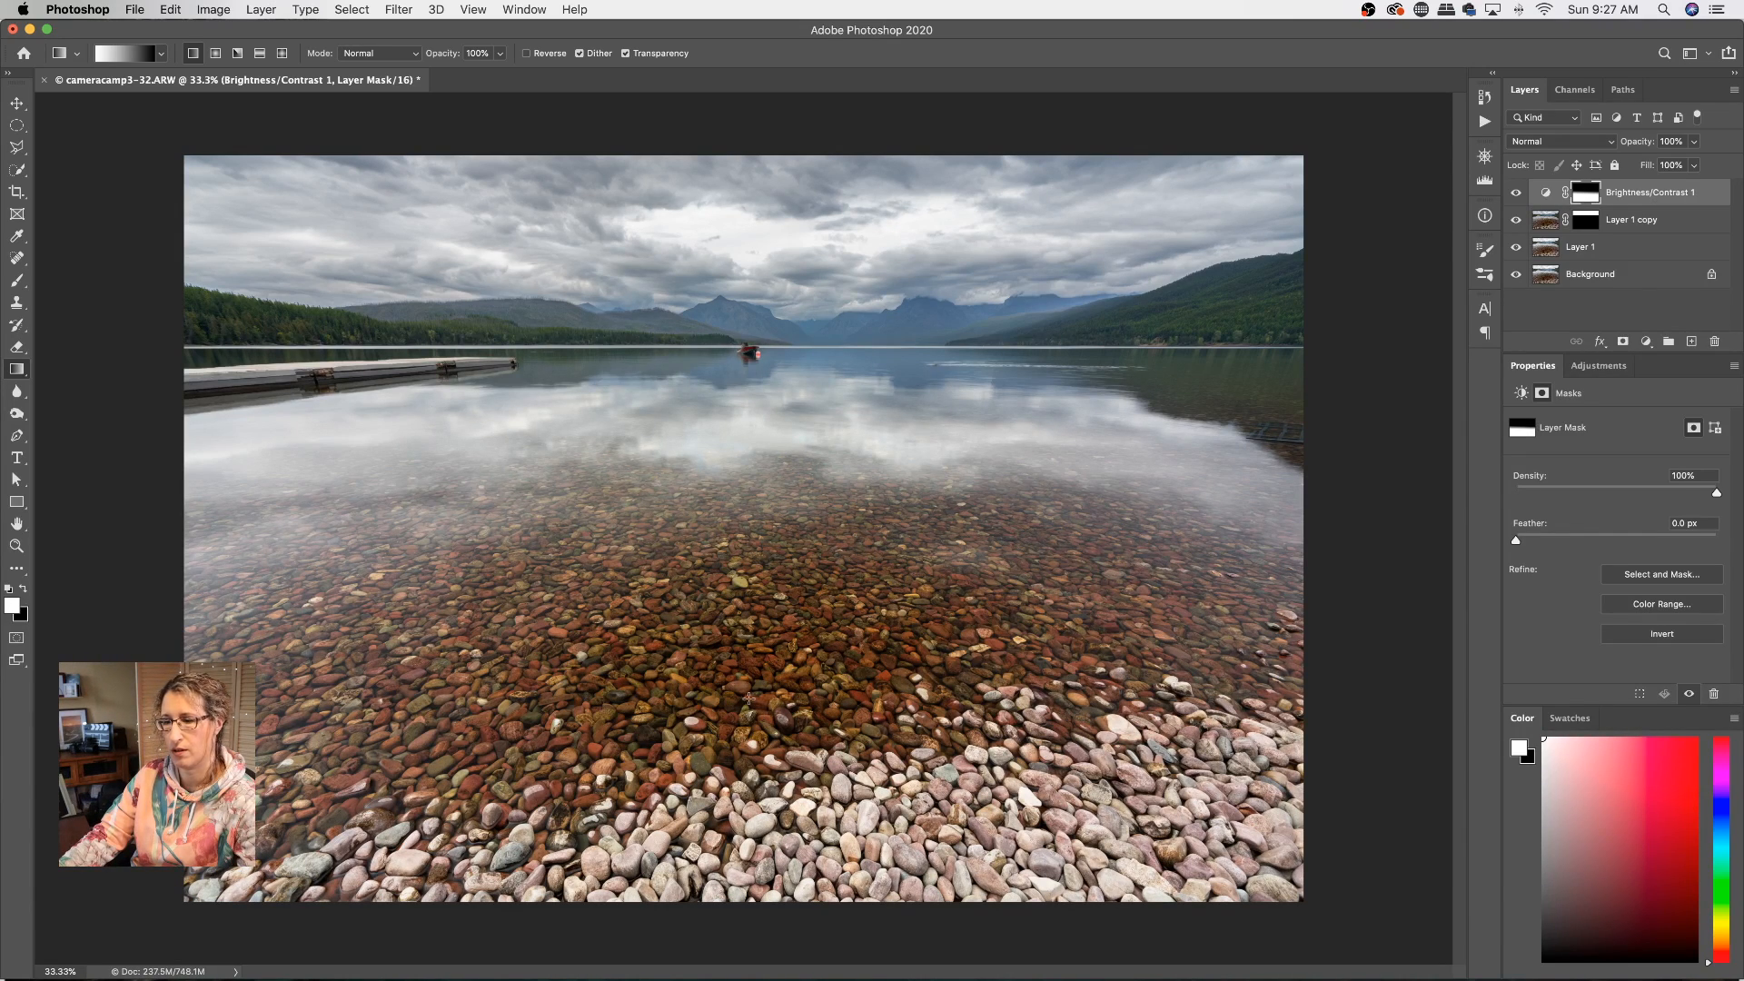
pyautogui.moveTo(737, 590); pyautogui.dragTo(743, 474)
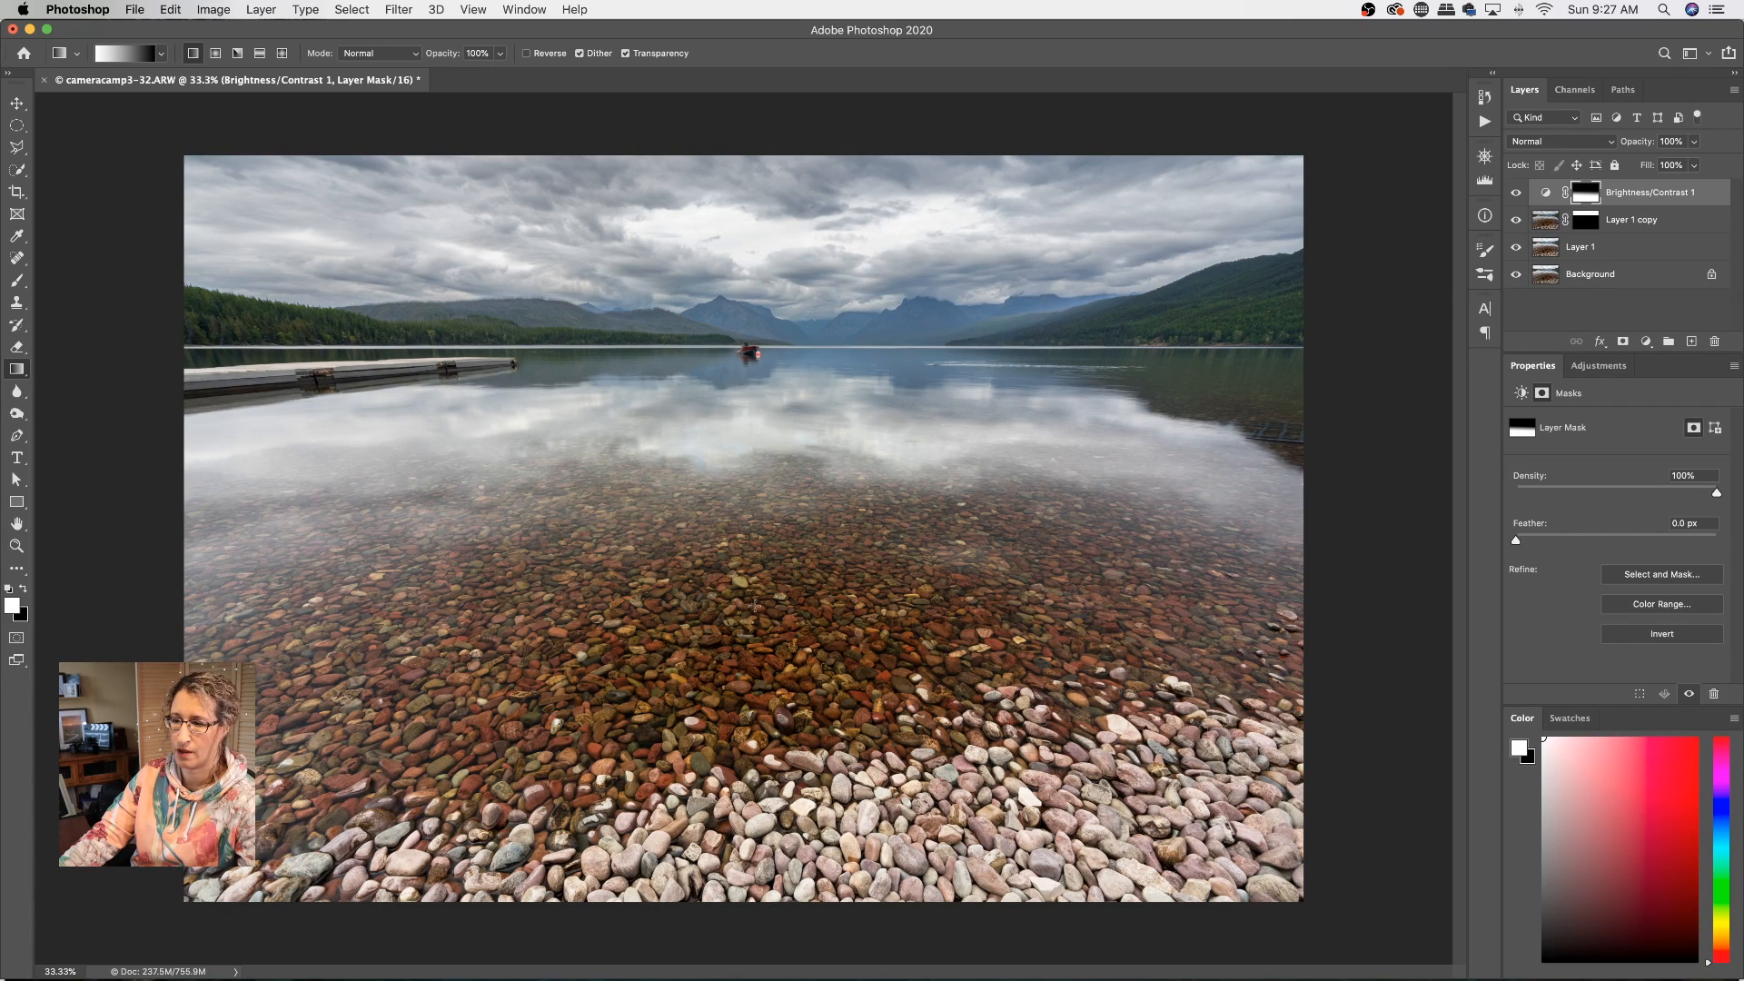
pyautogui.click(20, 284)
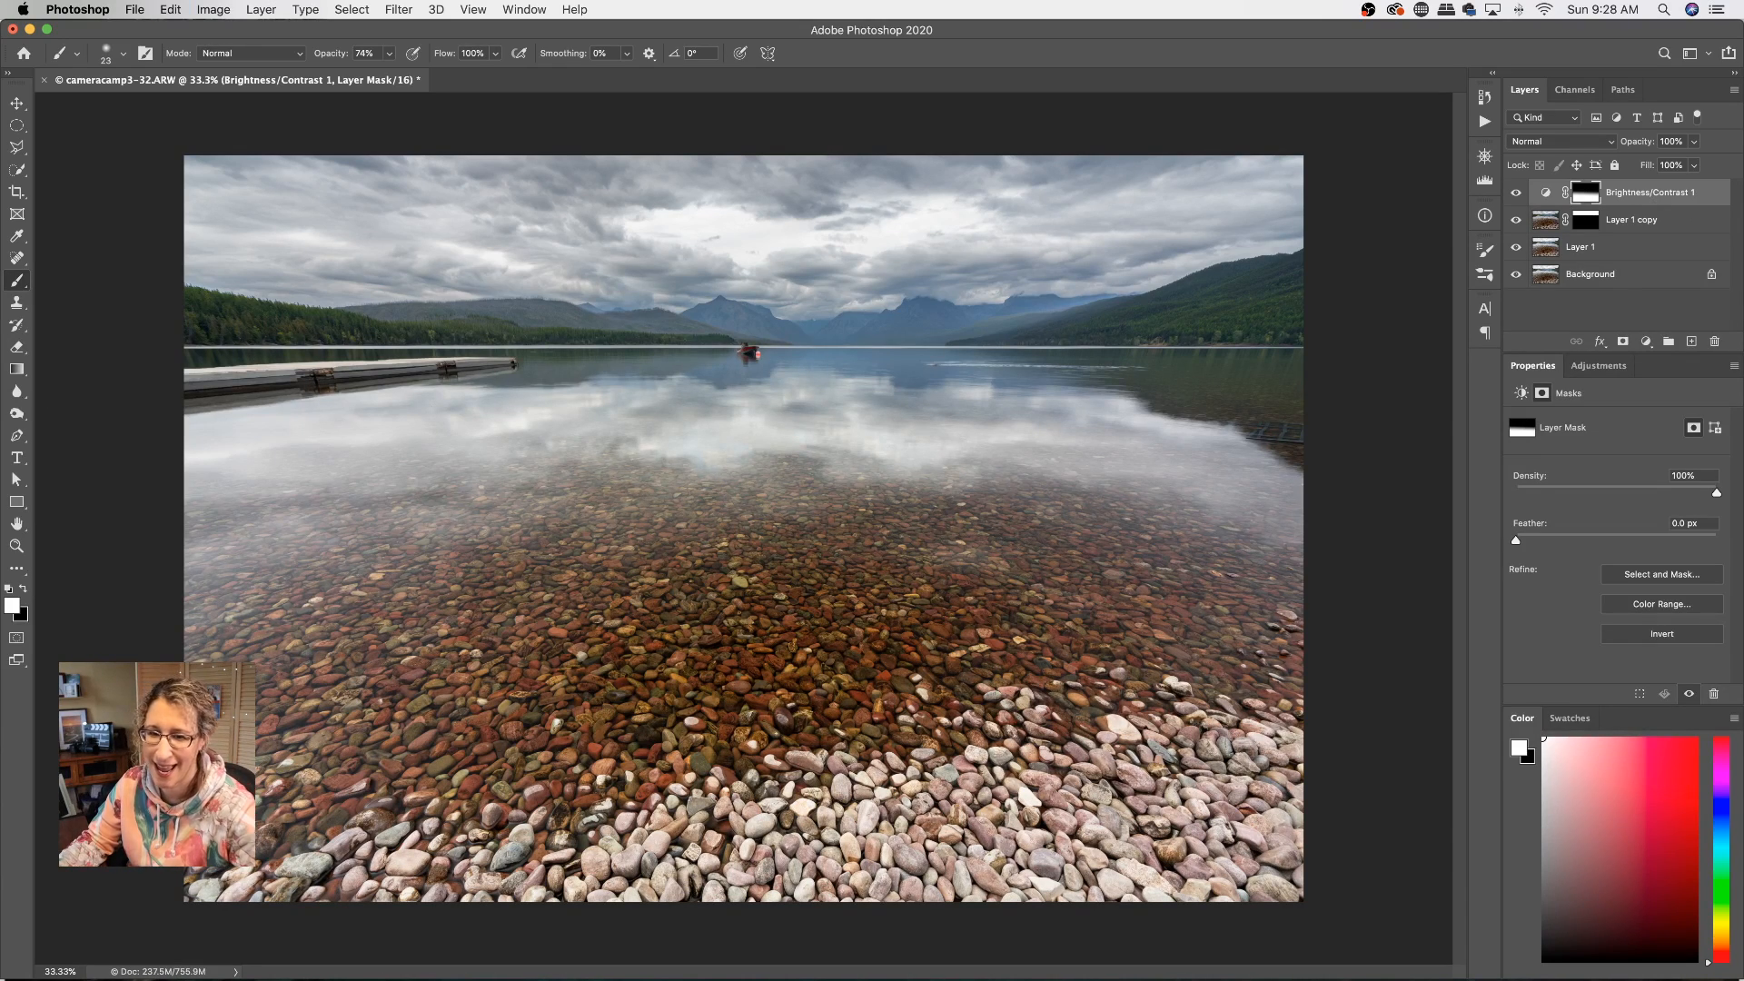
pyautogui.click(20, 368)
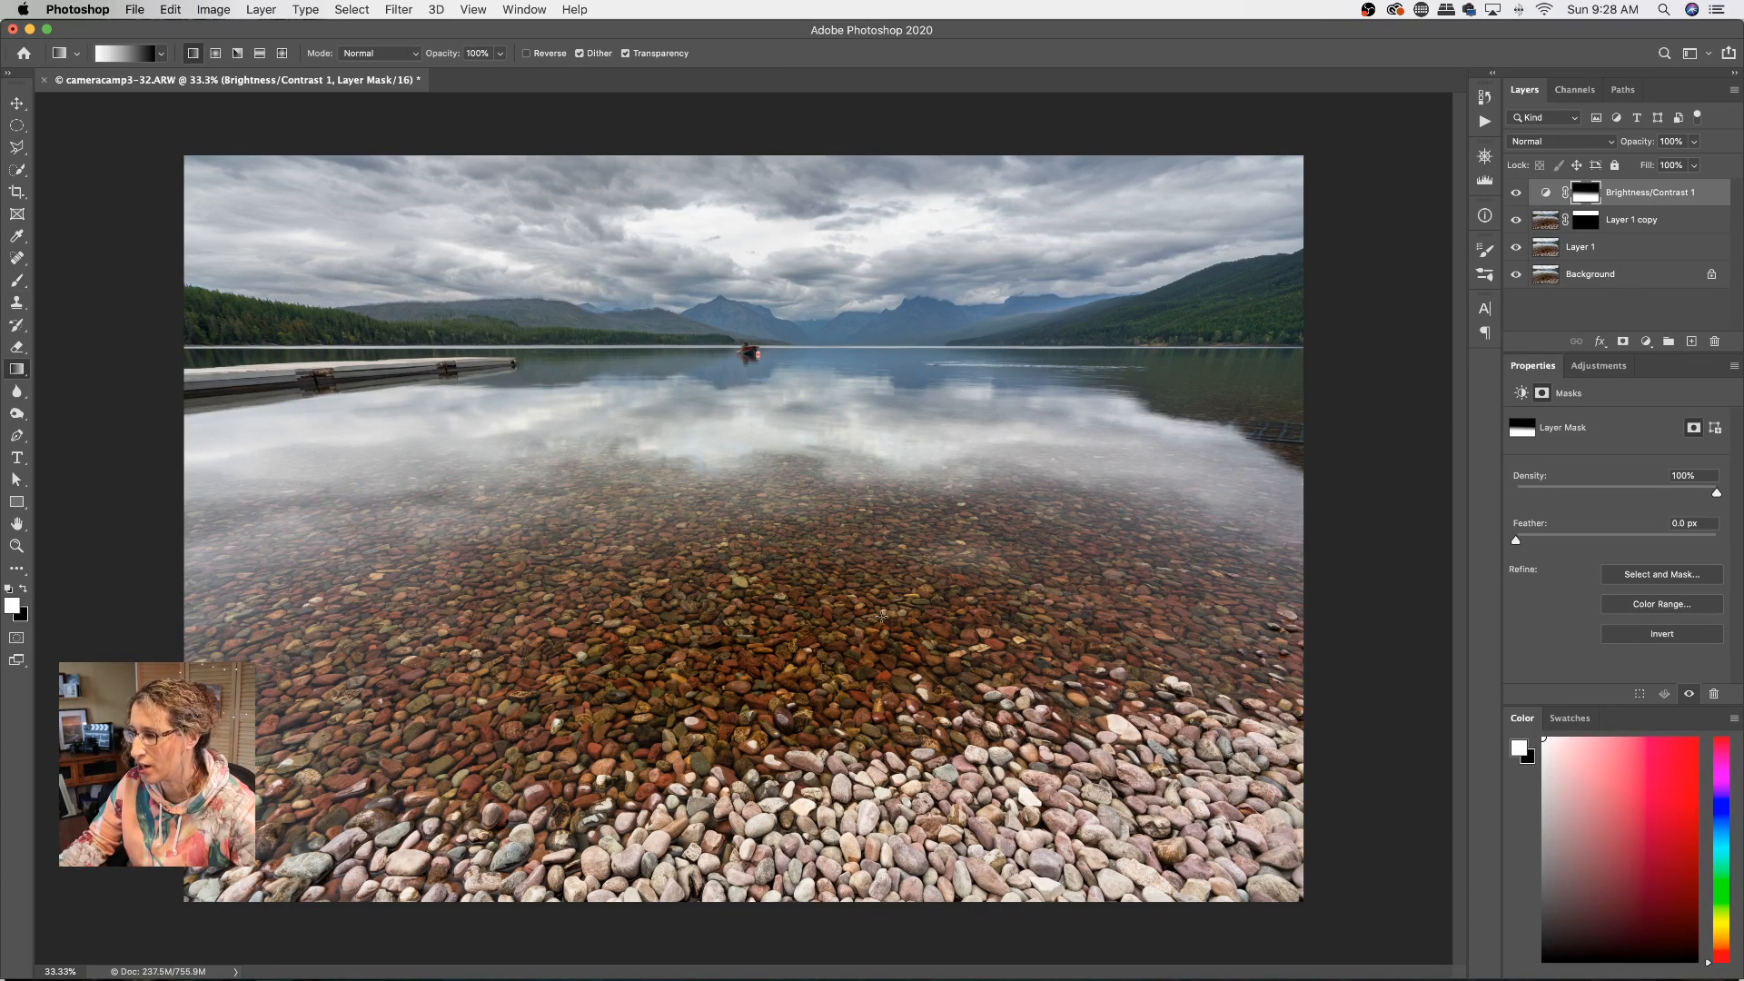
pyautogui.moveTo(783, 613); pyautogui.dragTo(772, 459)
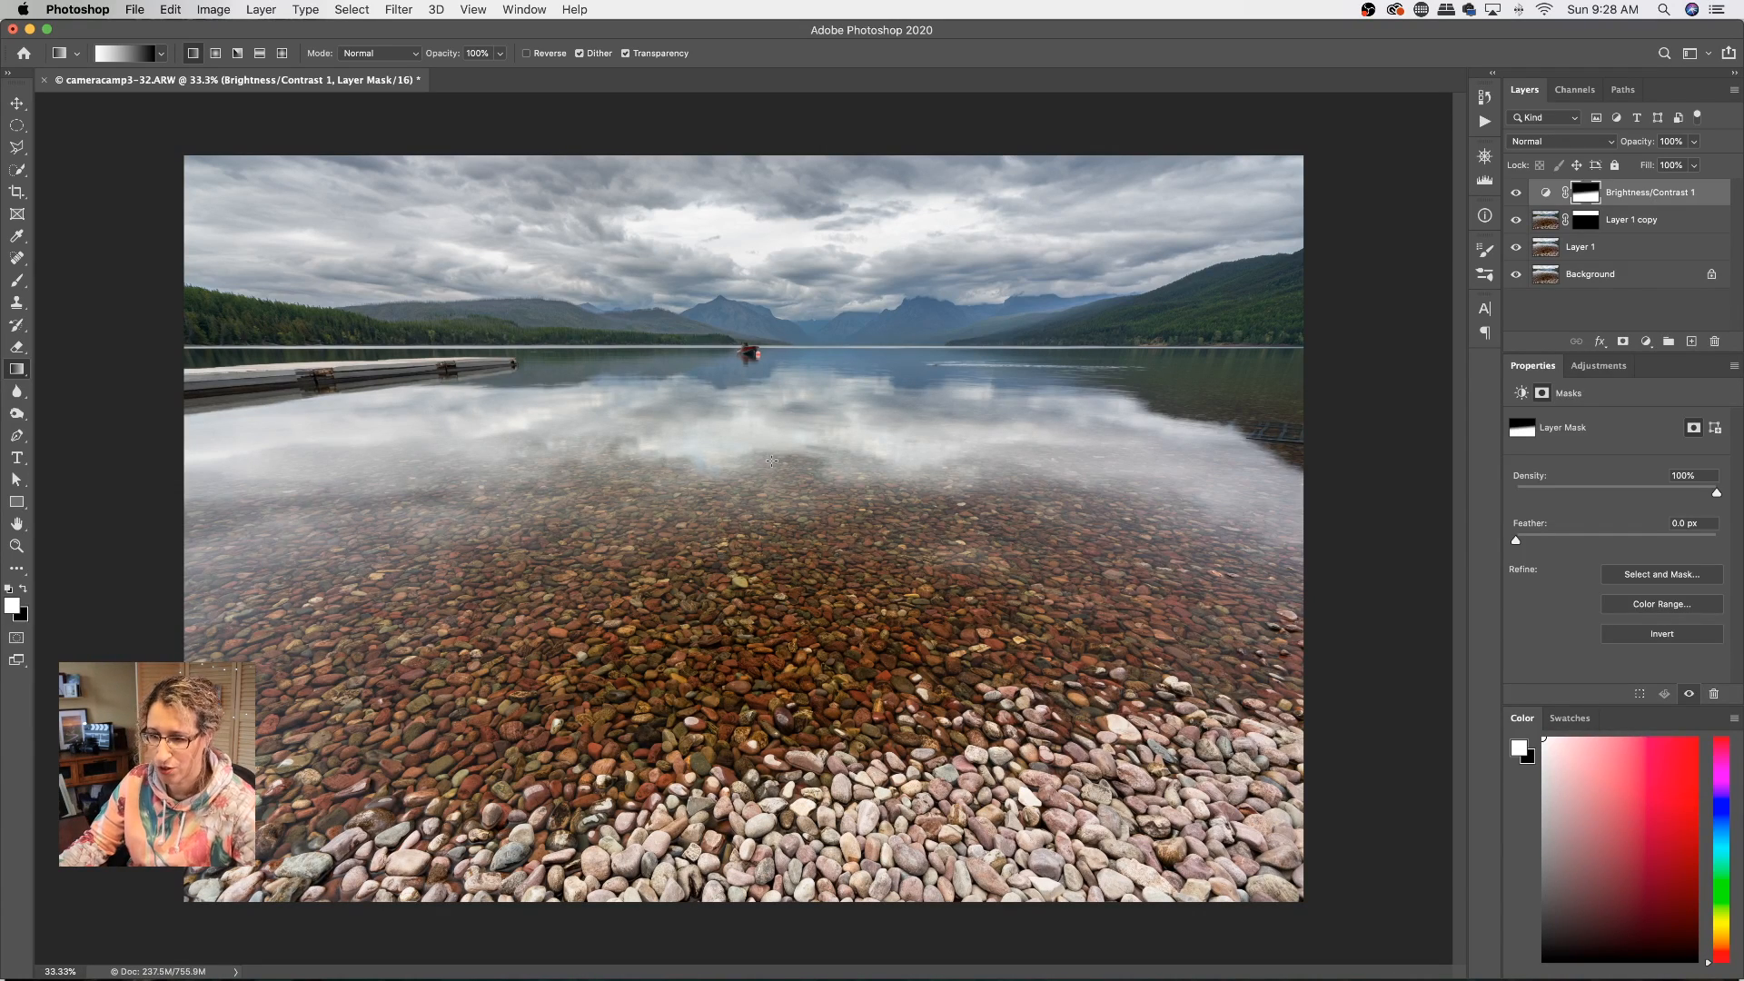
pyautogui.moveTo(736, 608); pyautogui.dragTo(706, 409)
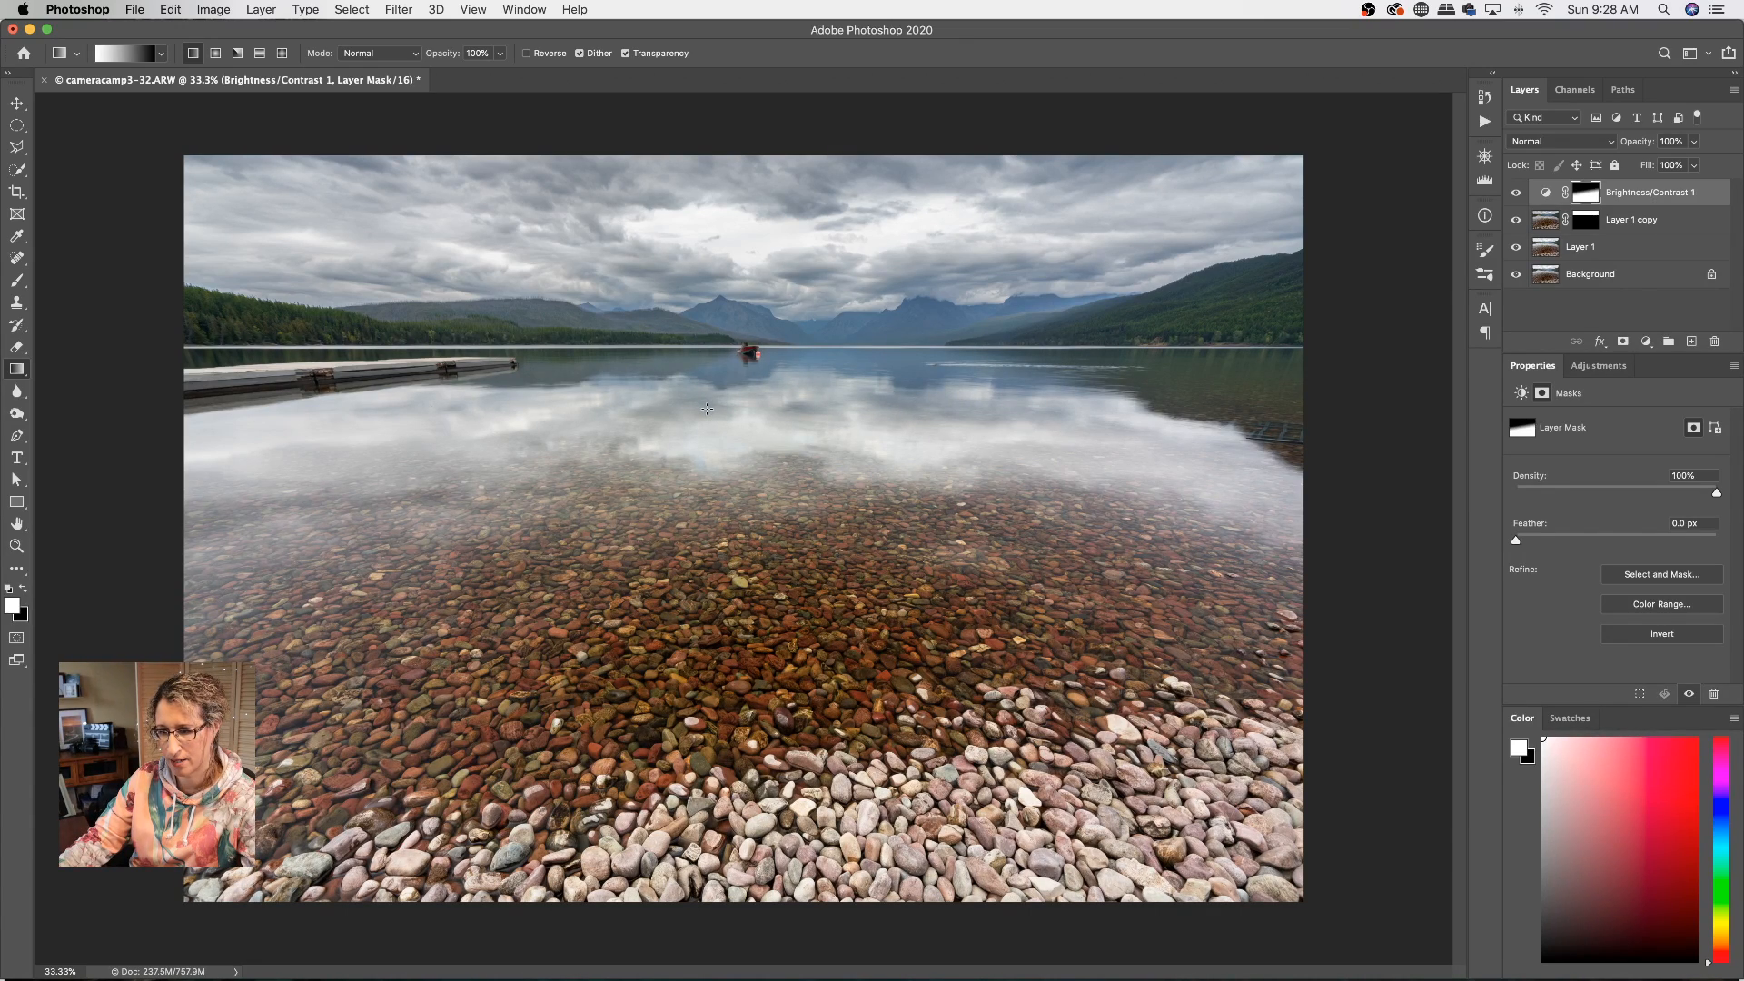
pyautogui.moveTo(774, 782); pyautogui.dragTo(760, 495)
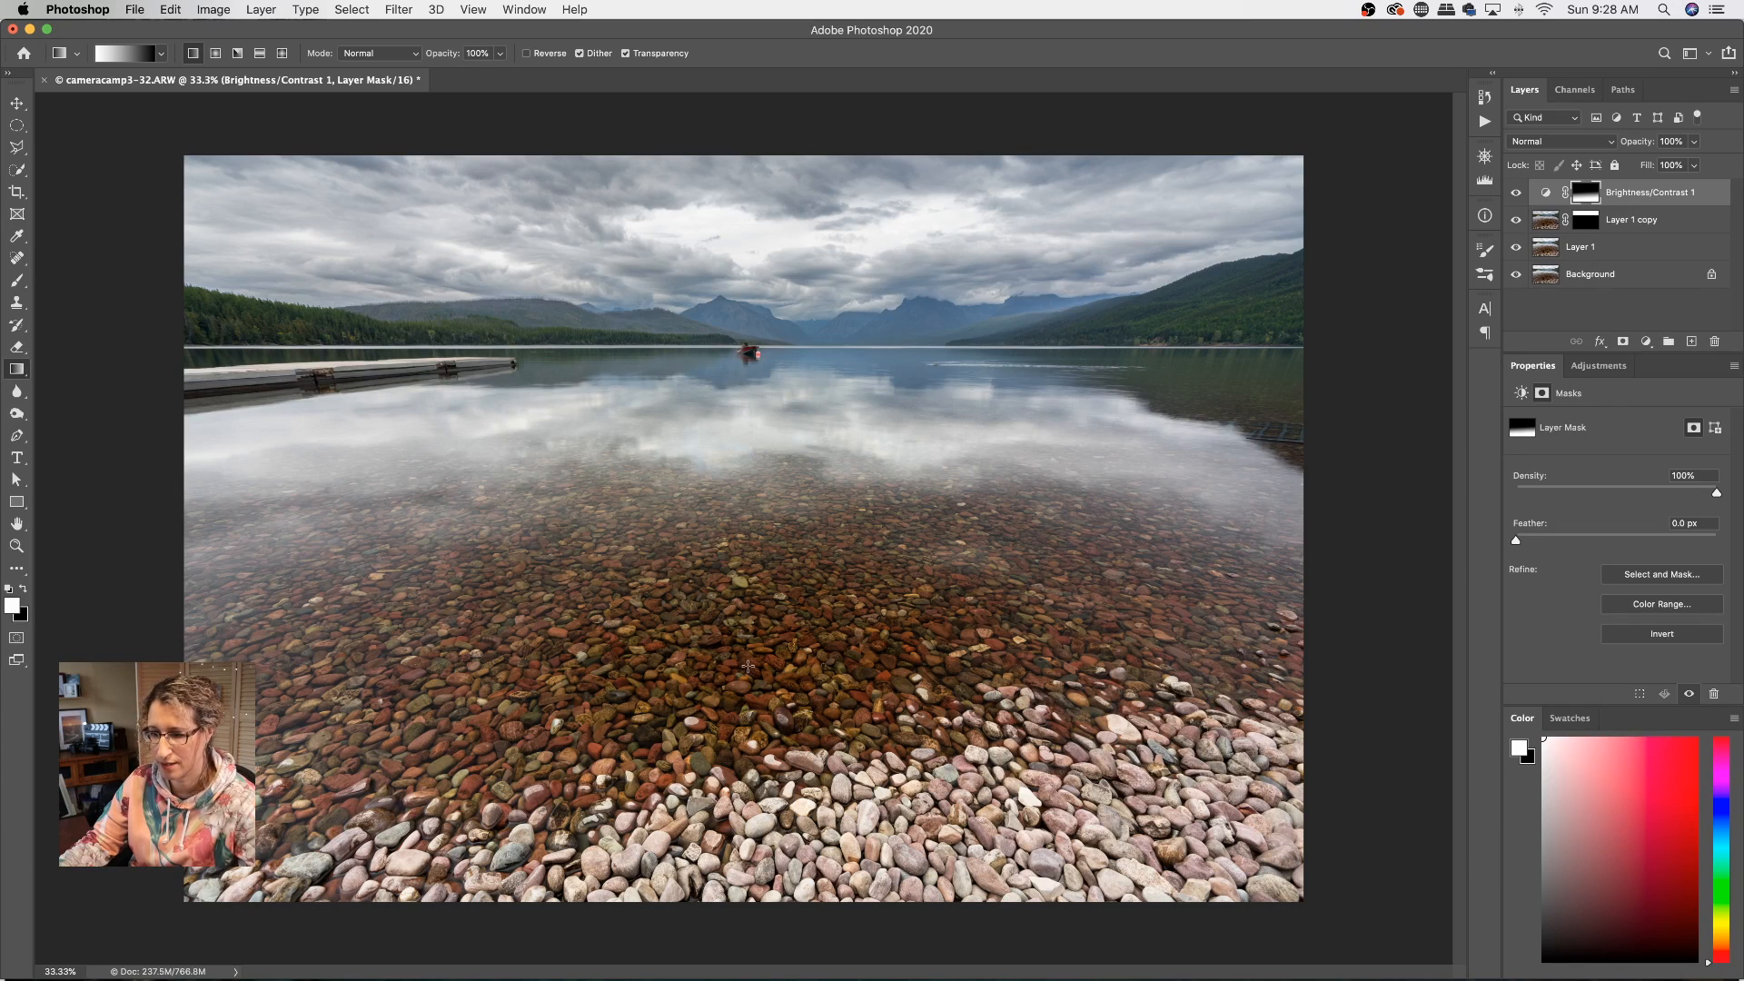
# Step: Set up a brush at 100% opacity and enlarge it to about 2200 px for painting on the adjustment mask
pyautogui.click(16, 280)
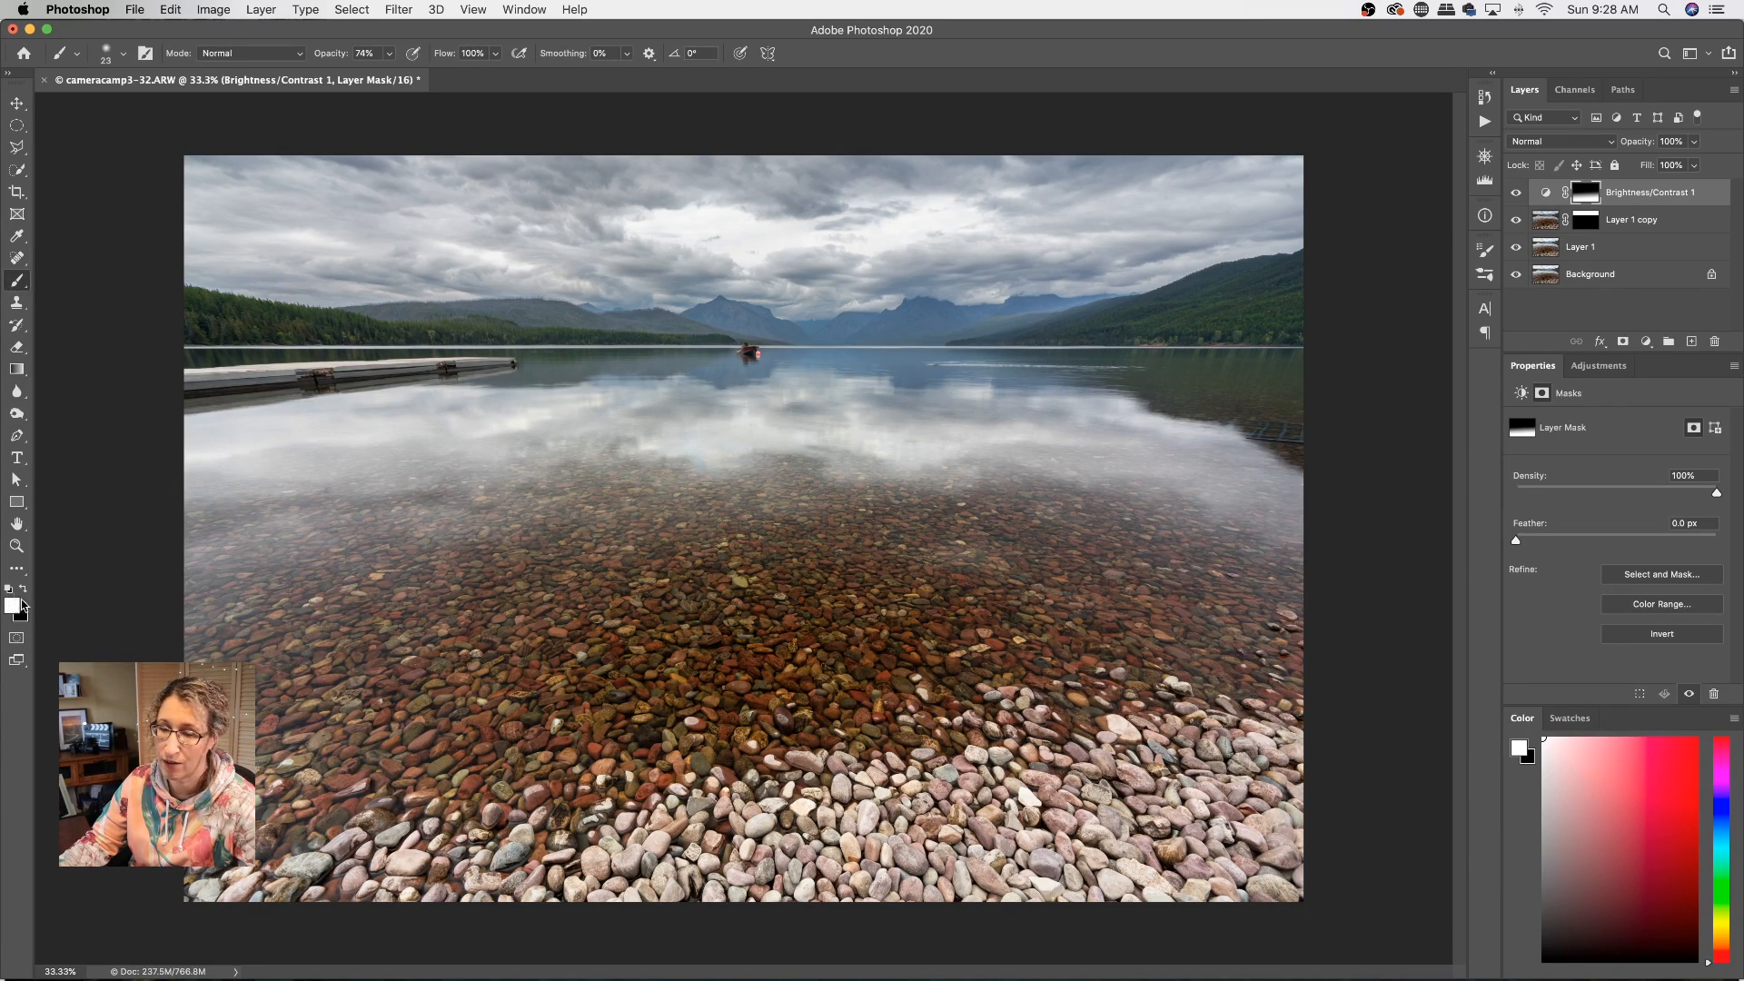
pyautogui.moveTo(389, 53); pyautogui.dragTo(525, 80)
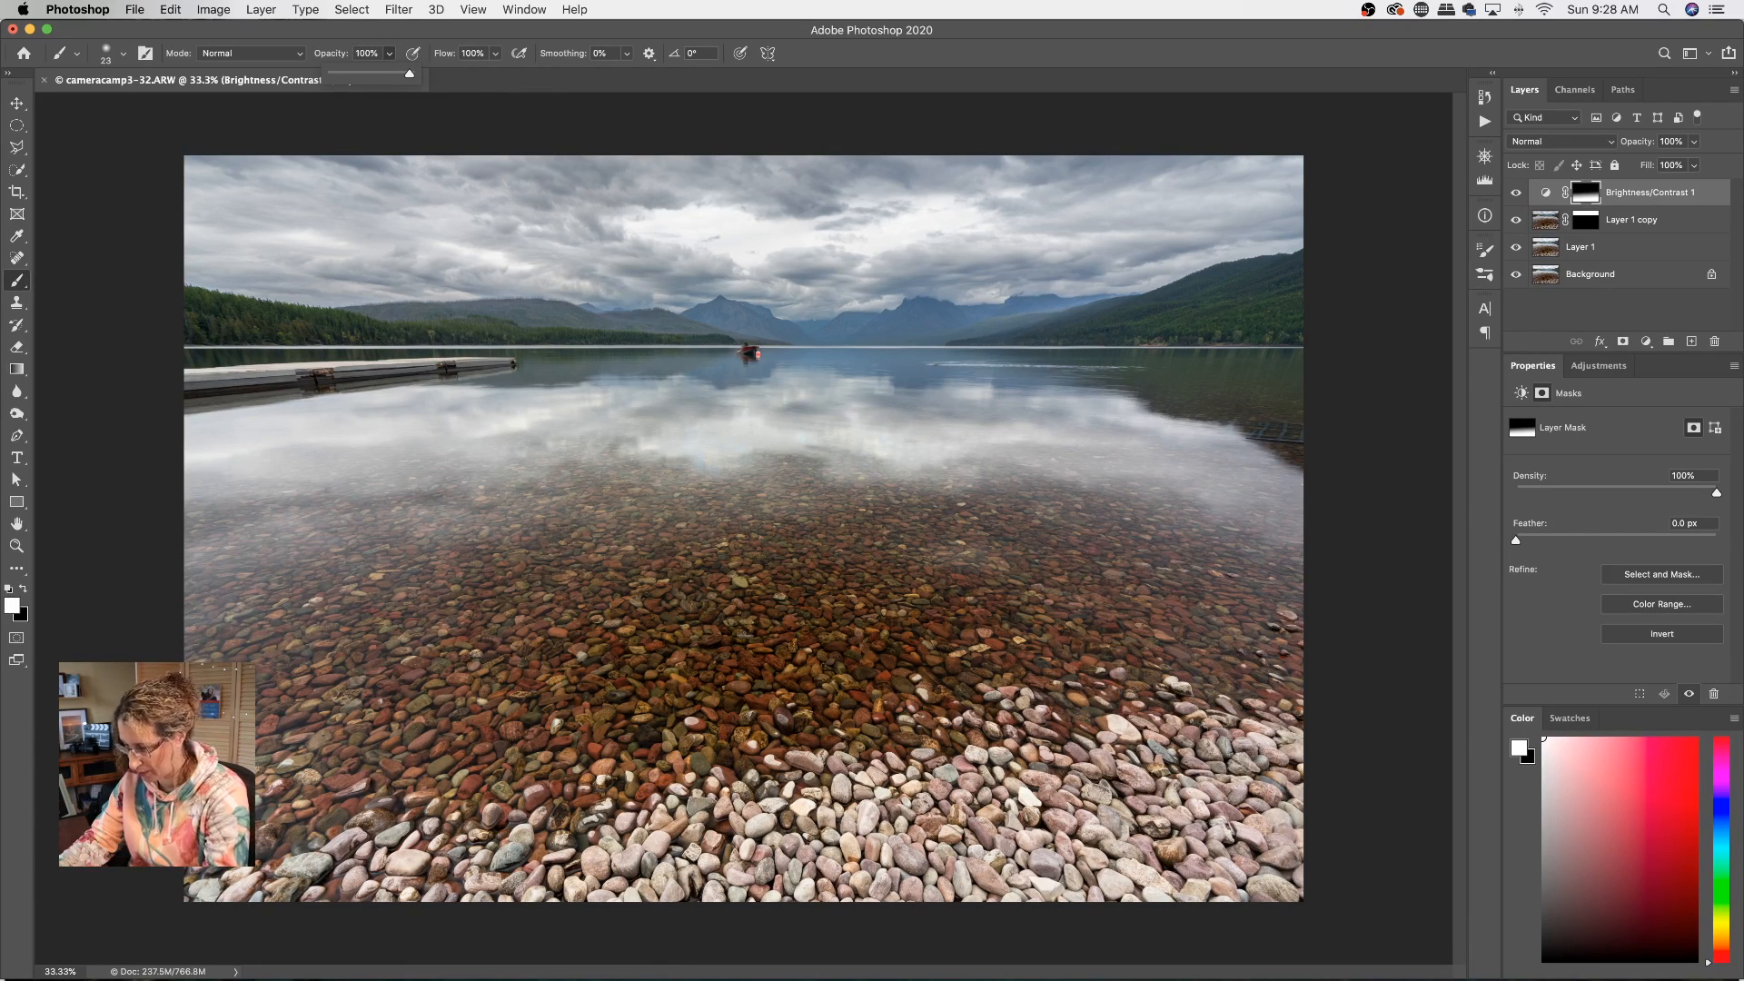
pyautogui.press(']')
pyautogui.press(']')
pyautogui.press(']')
pyautogui.press(']')
pyautogui.press(']')
pyautogui.press(']')
pyautogui.press(']')
pyautogui.press(']')
pyautogui.press(']')
pyautogui.press(']')
pyautogui.press(']')
pyautogui.press(']')
pyautogui.press(']')
pyautogui.press(']')
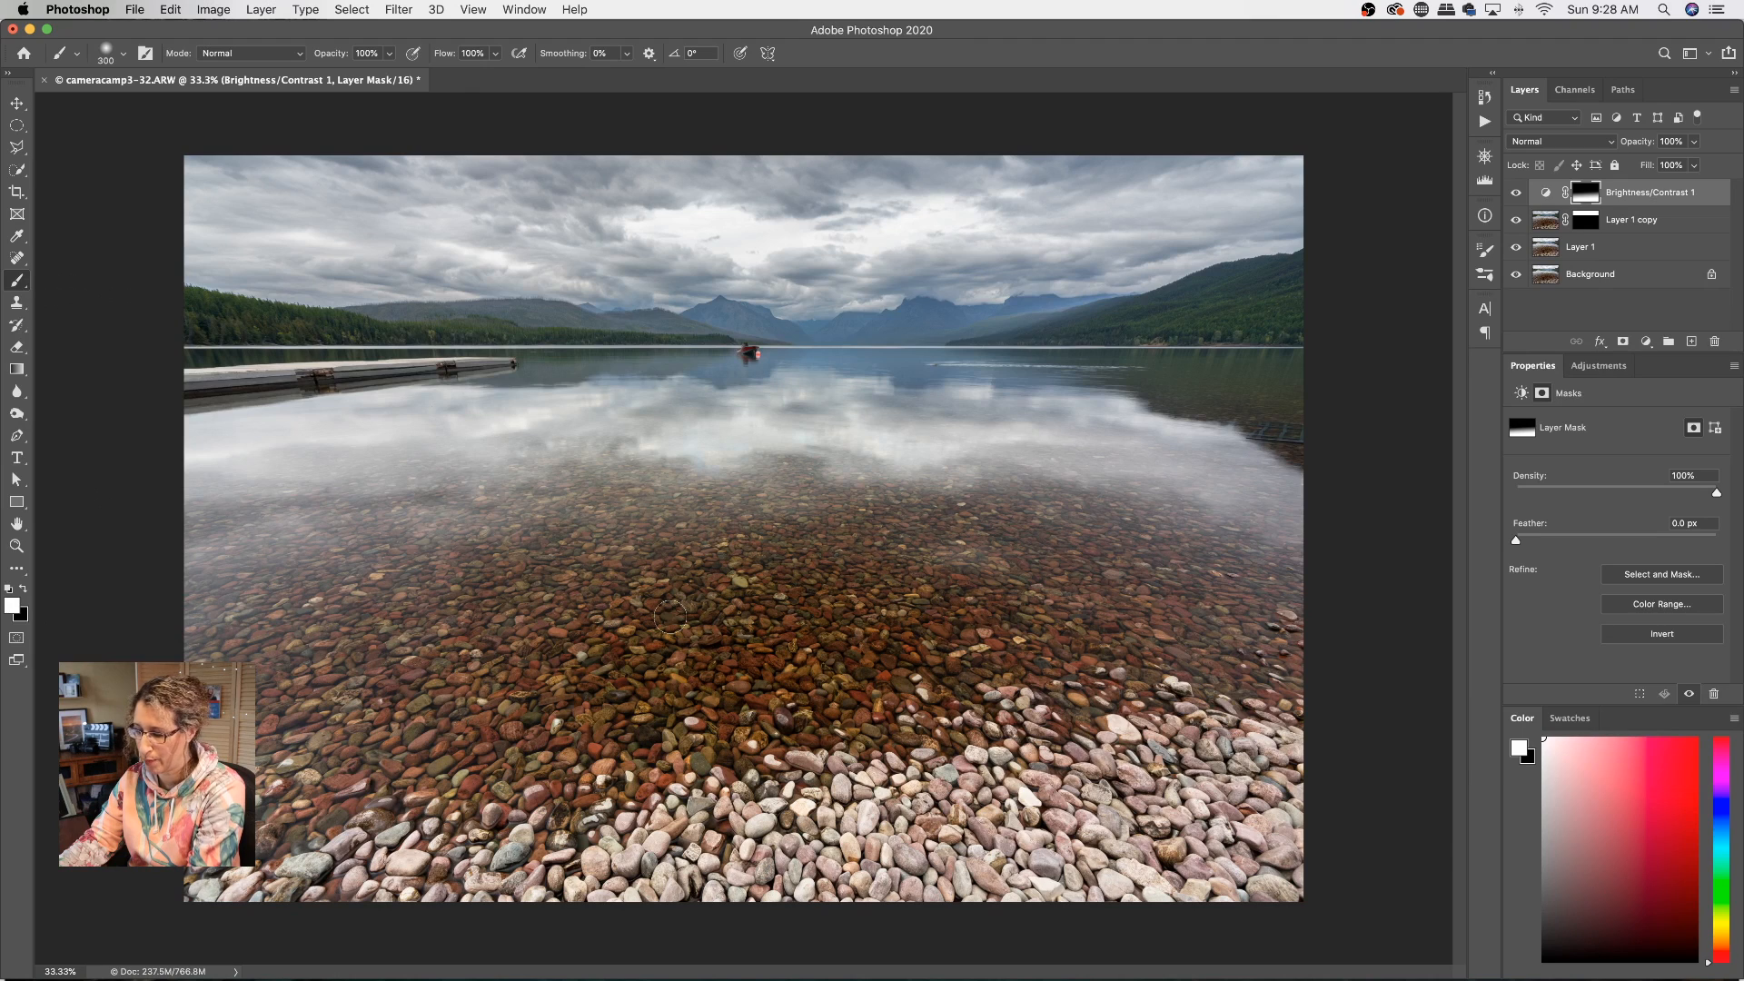
pyautogui.press(']')
pyautogui.press(']')
pyautogui.press(']')
pyautogui.press(']')
pyautogui.press(']')
pyautogui.press(']')
pyautogui.press(']')
pyautogui.press(']')
pyautogui.press(']')
pyautogui.press(']')
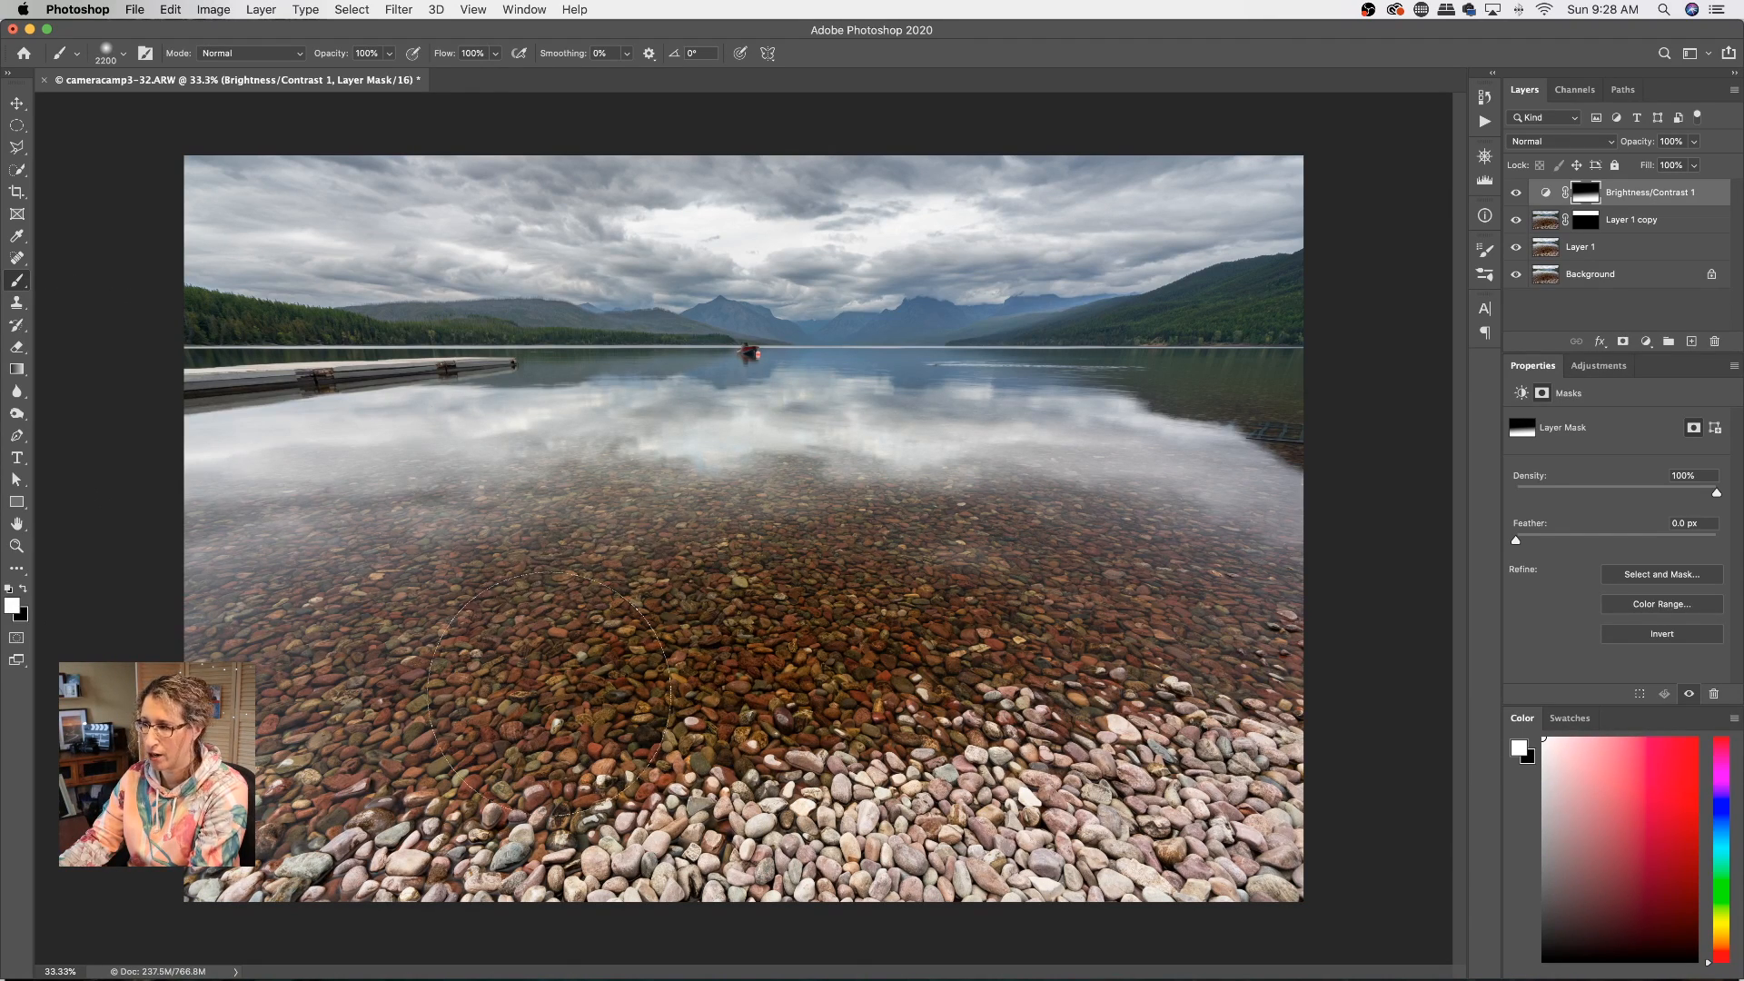
# Step: Undo the first trial stroke and paint white over the submerged rocks on the Brightness/Contrast 1 mask
pyautogui.press('super+z')
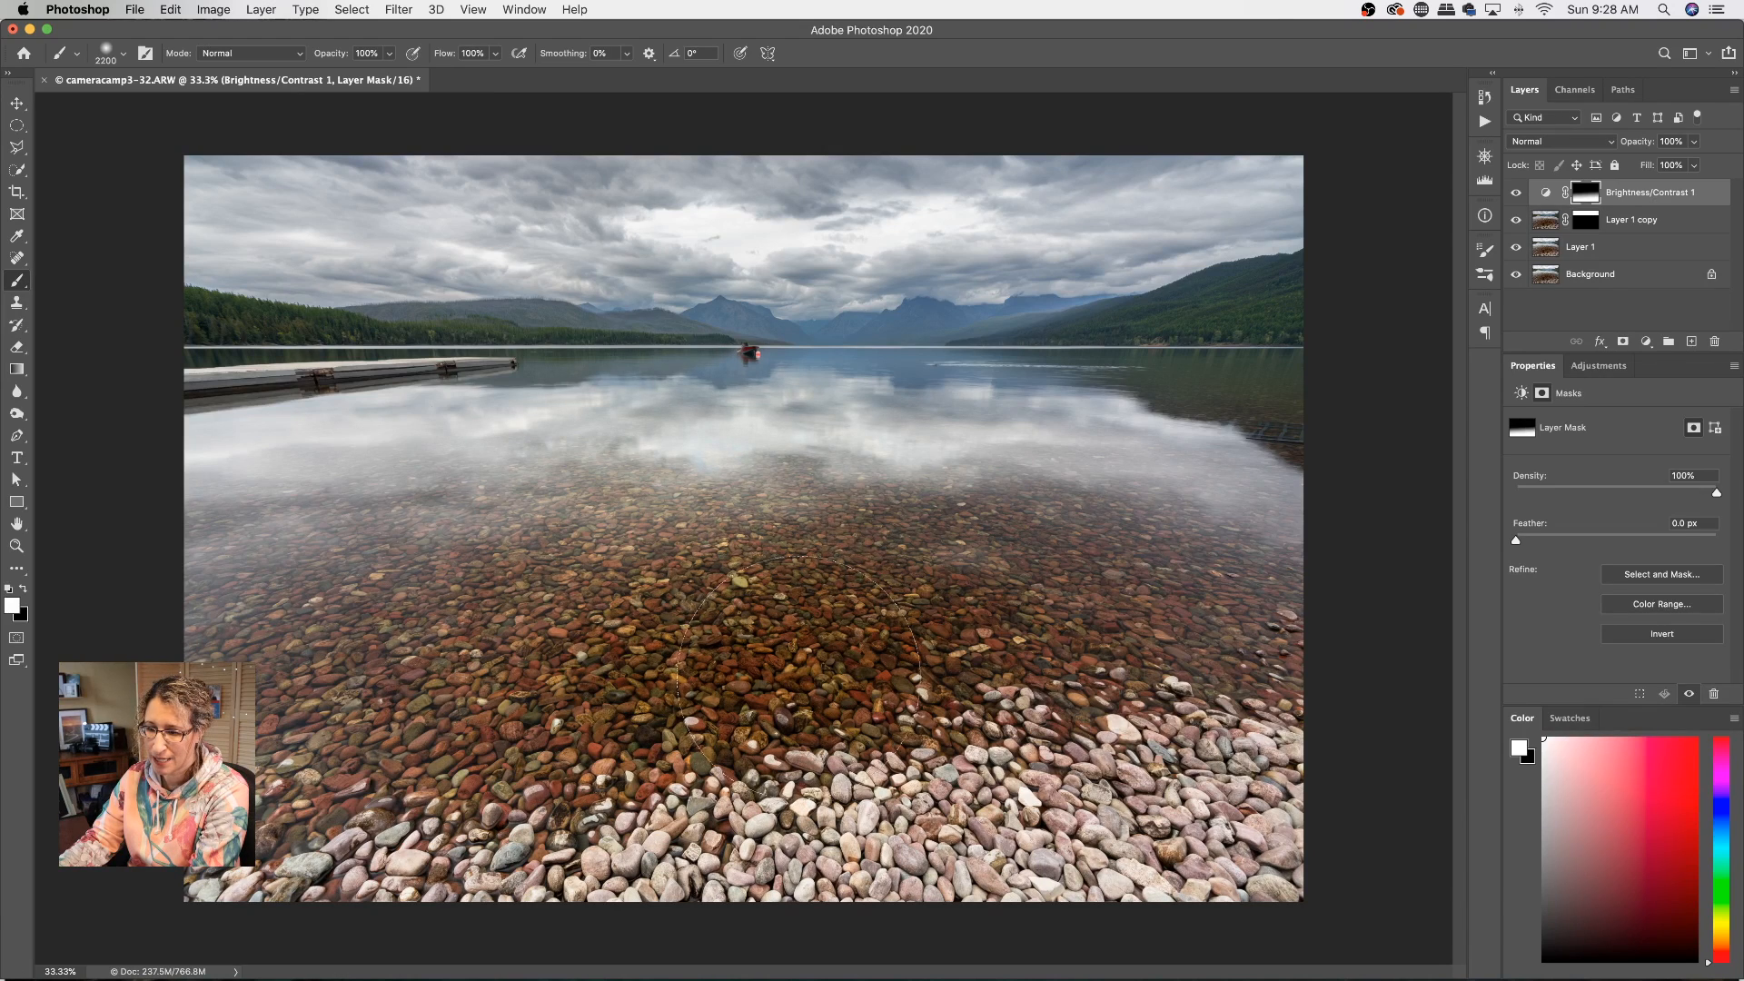
pyautogui.moveTo(1031, 700); pyautogui.dragTo(815, 697)
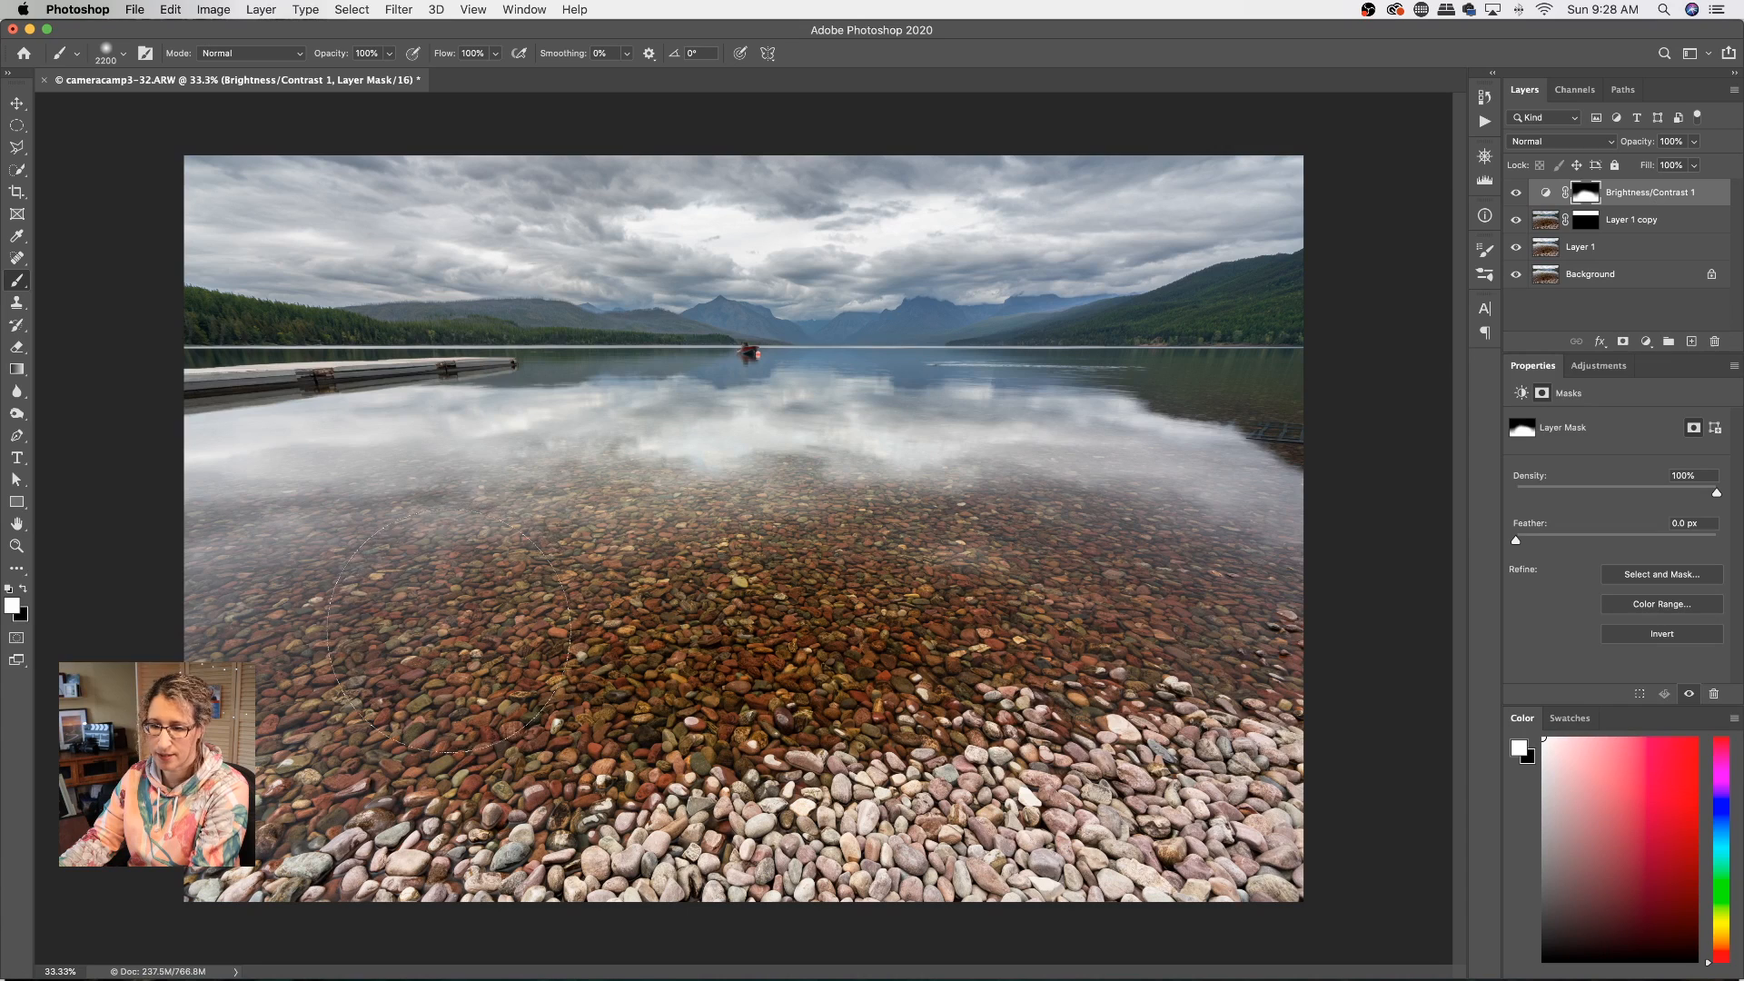
pyautogui.moveTo(451, 633); pyautogui.dragTo(509, 618)
pyautogui.click(1001, 598)
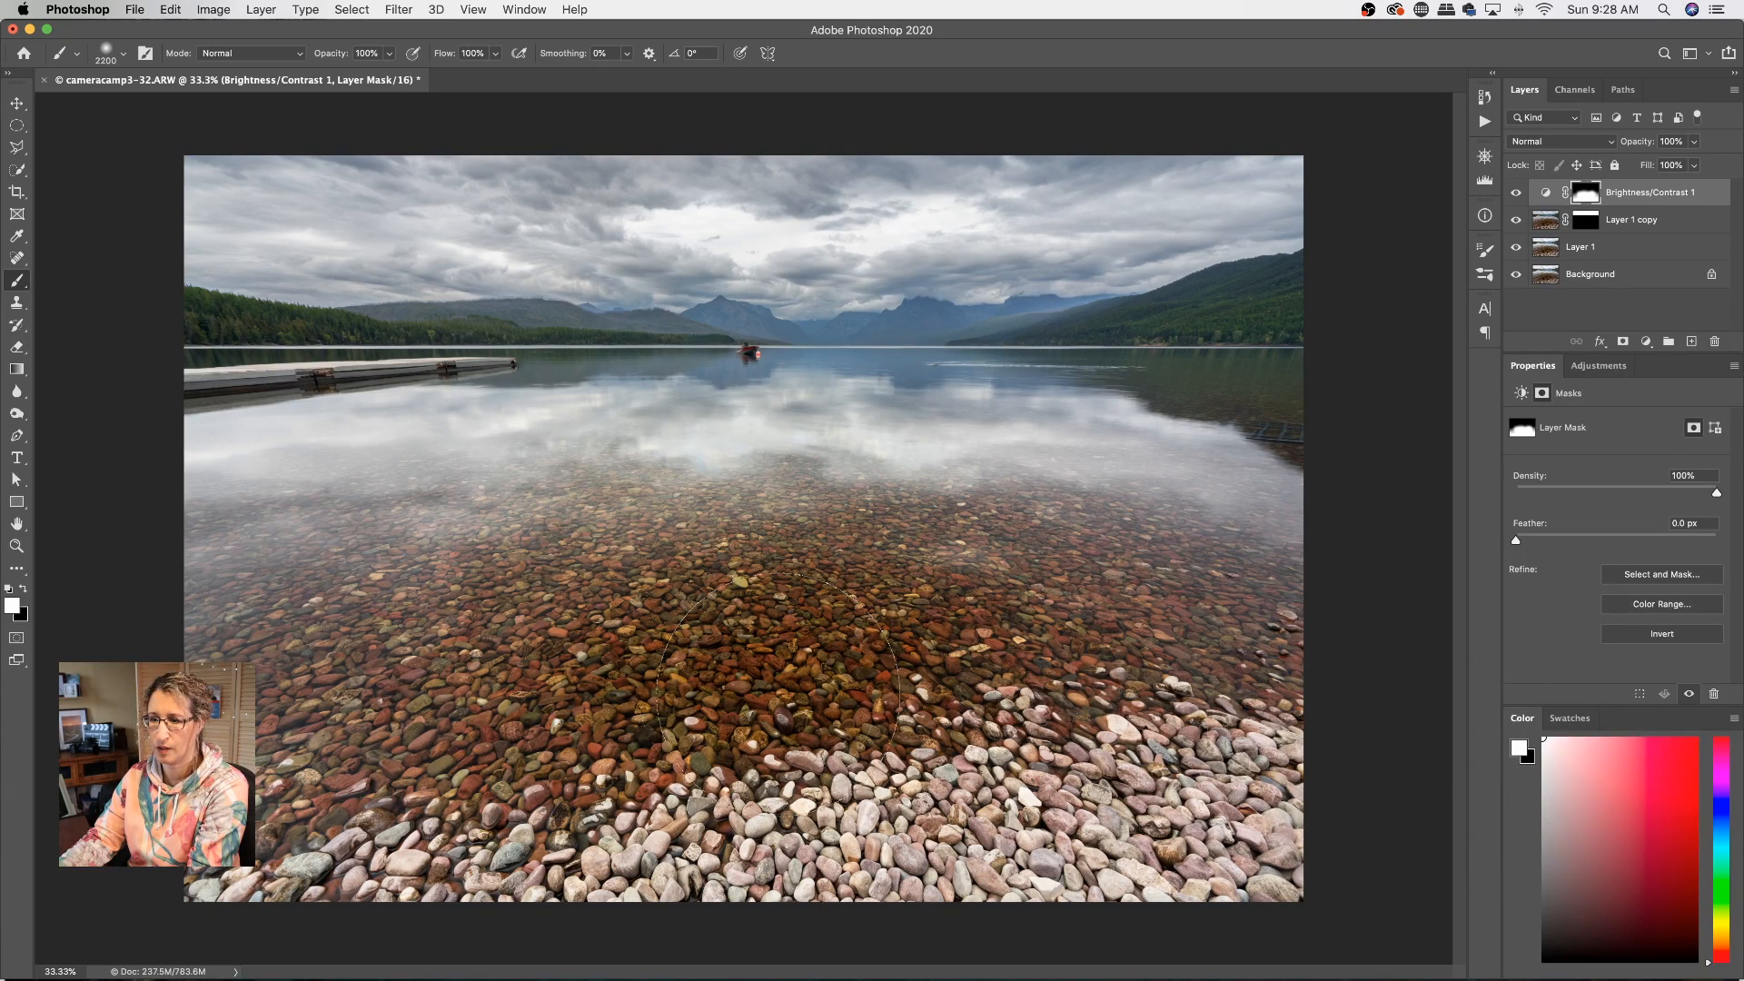
pyautogui.moveTo(482, 718); pyautogui.dragTo(475, 690)
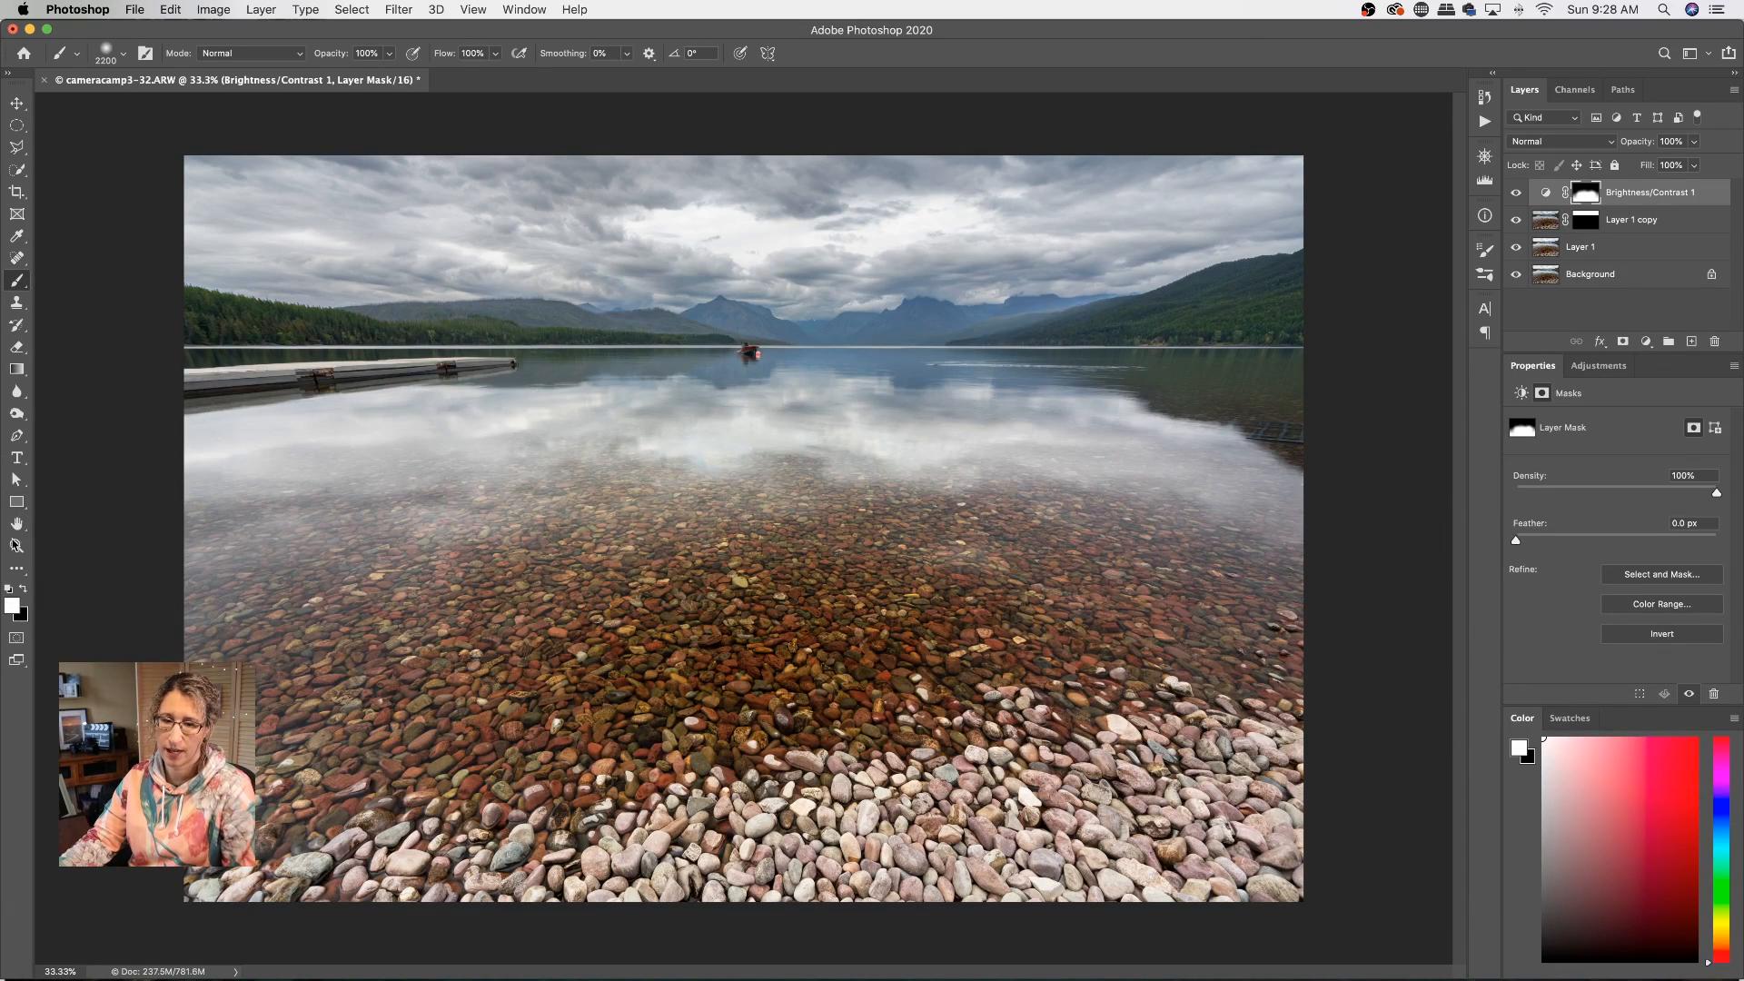
# Step: Switch the brush color to black, undo a trial stroke, and paint out the brightening in the water toward the image's right edge
pyautogui.click(22, 589)
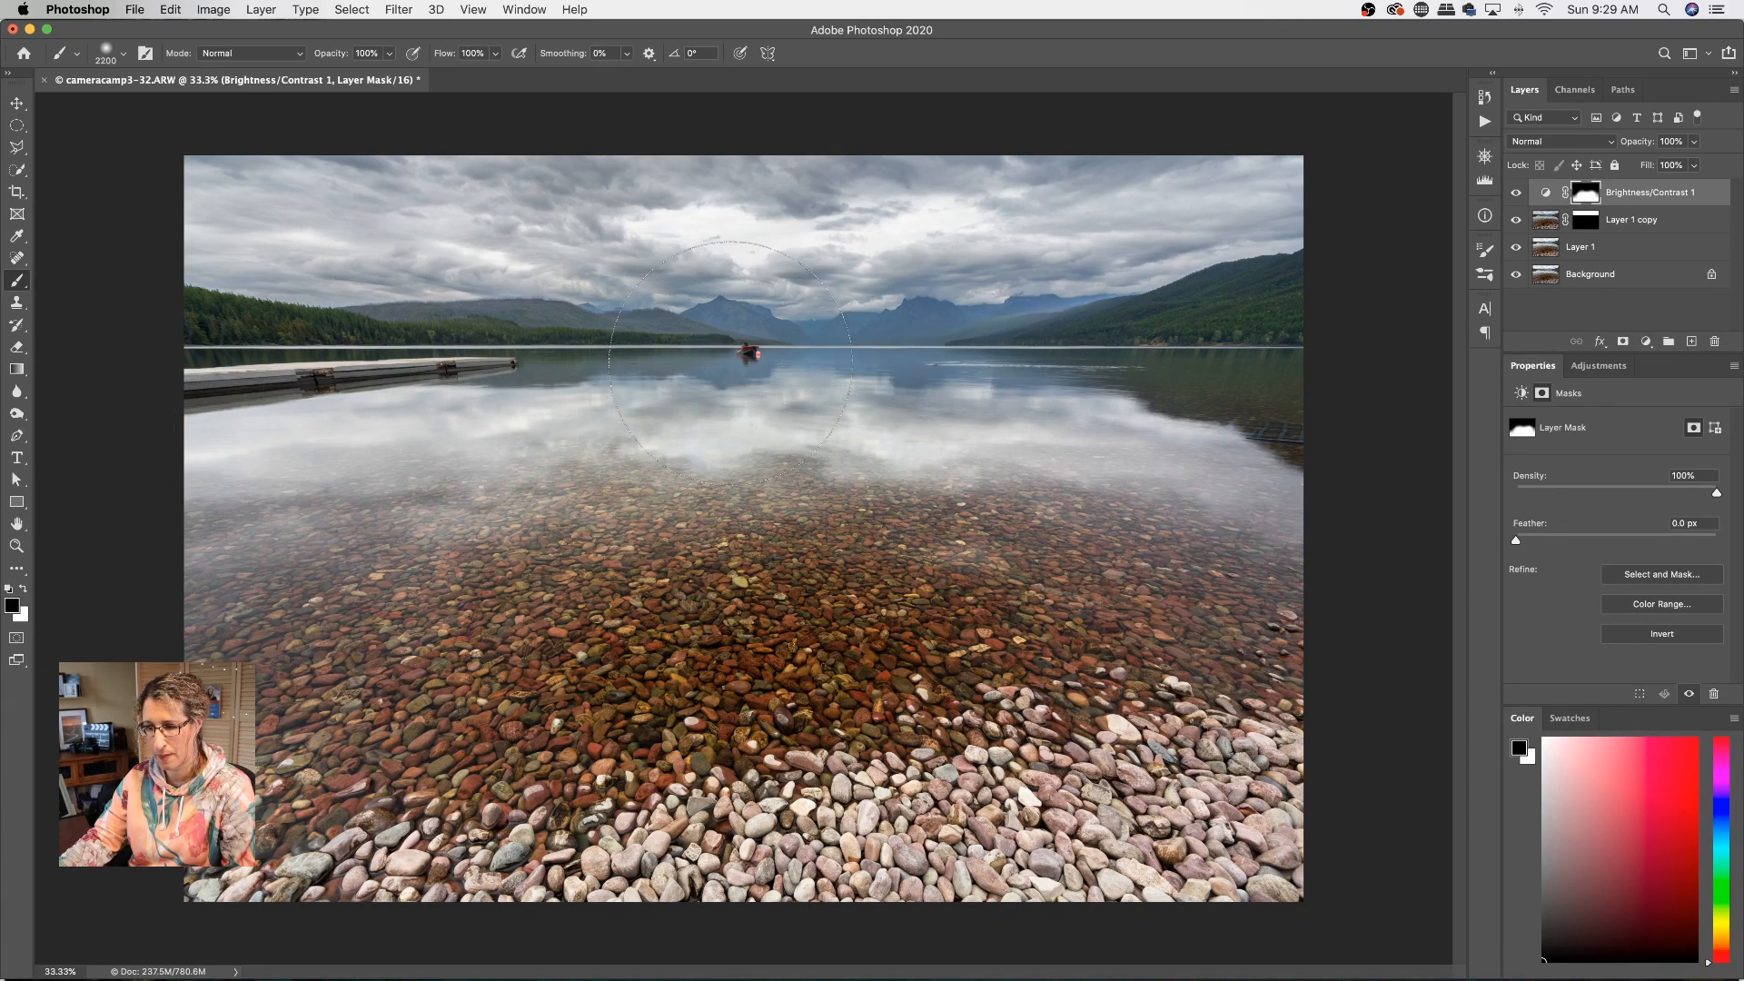
pyautogui.press('super+z')
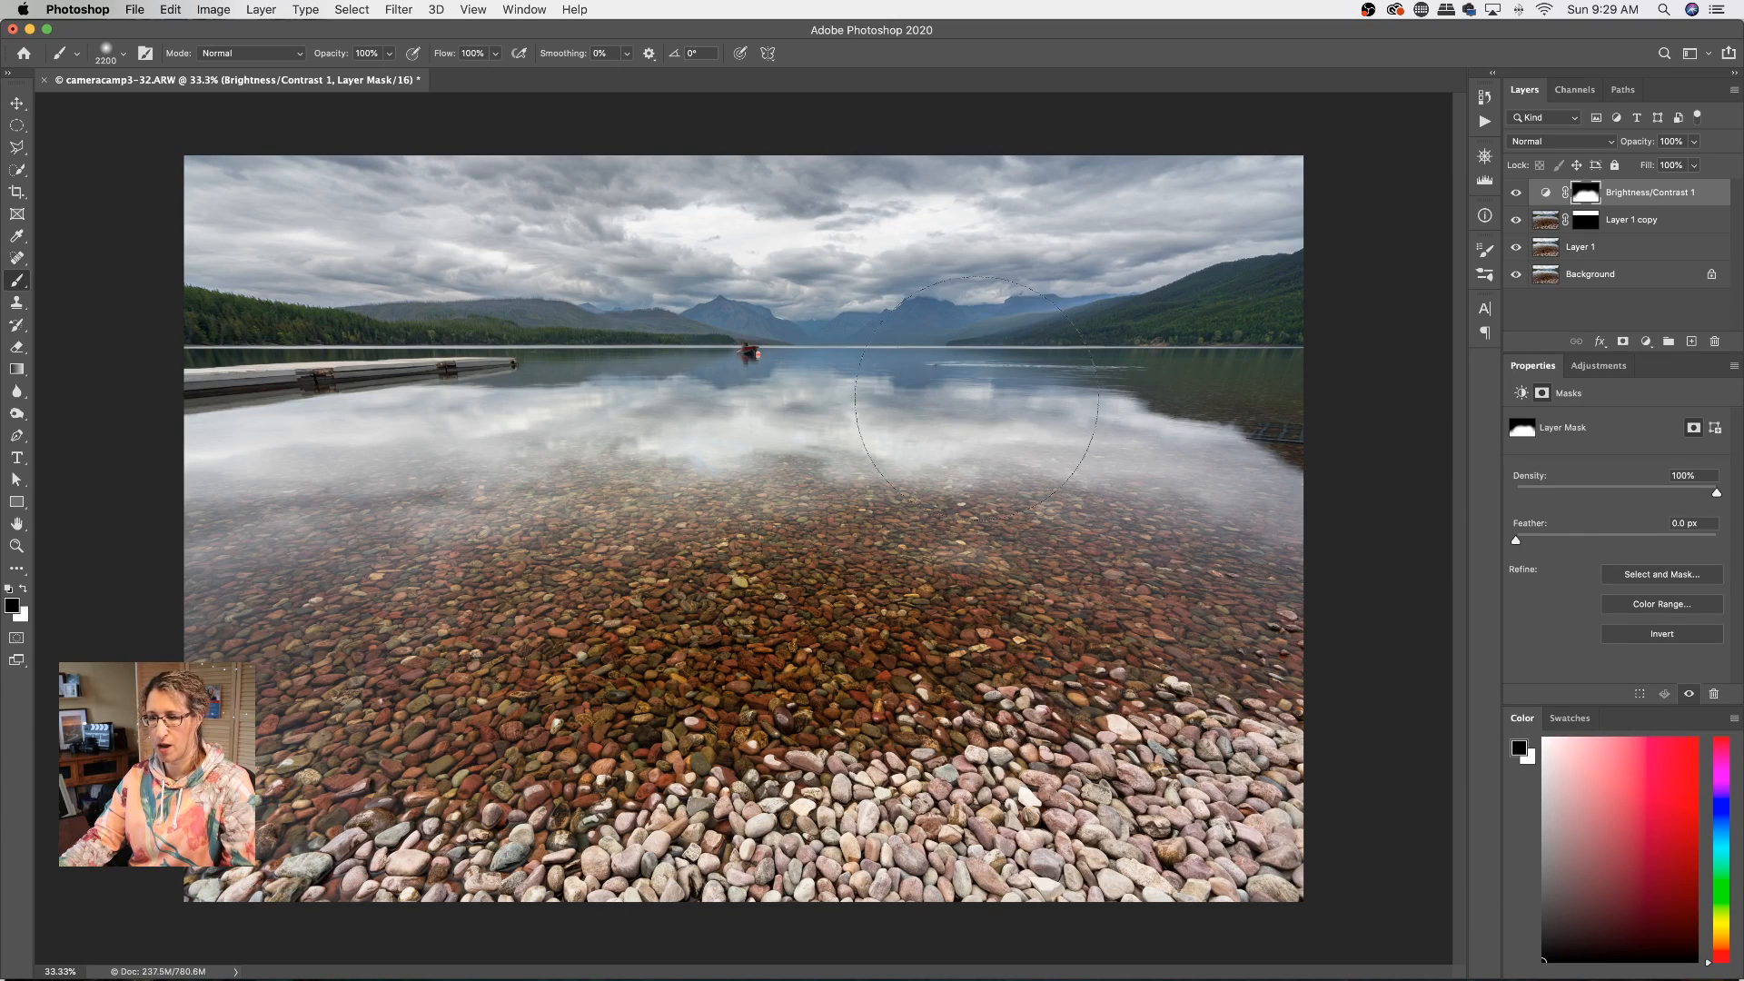
pyautogui.moveTo(1026, 531); pyautogui.dragTo(1299, 563)
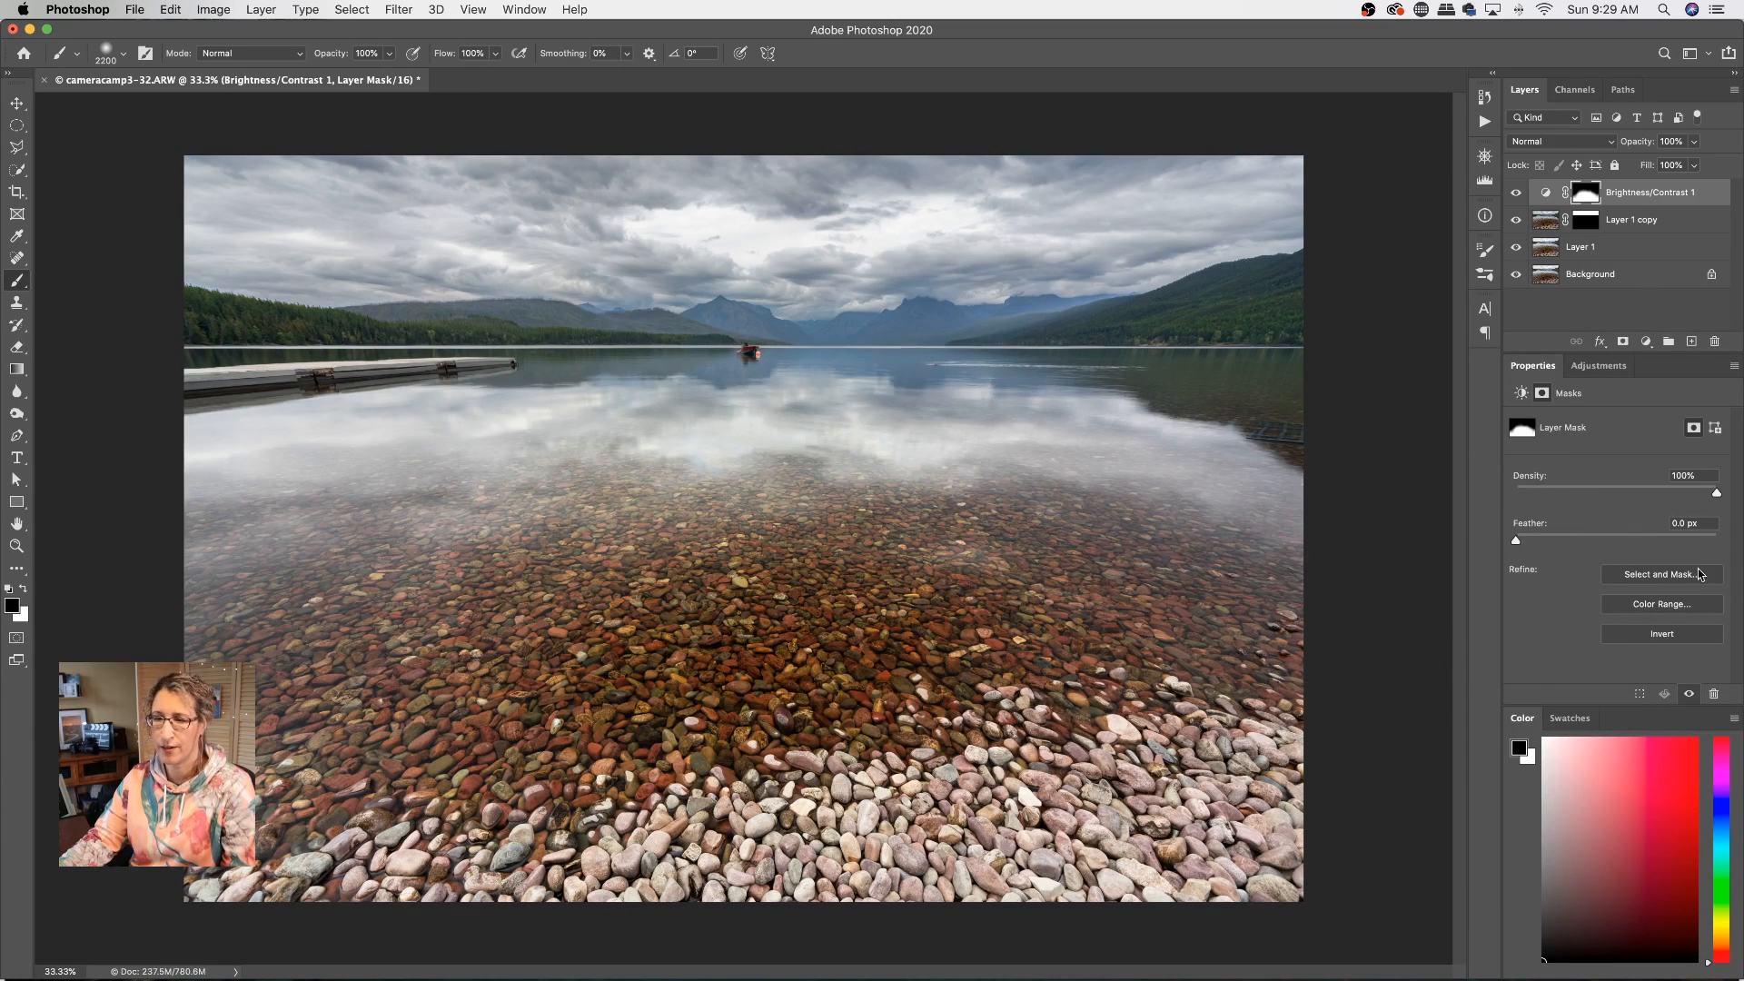
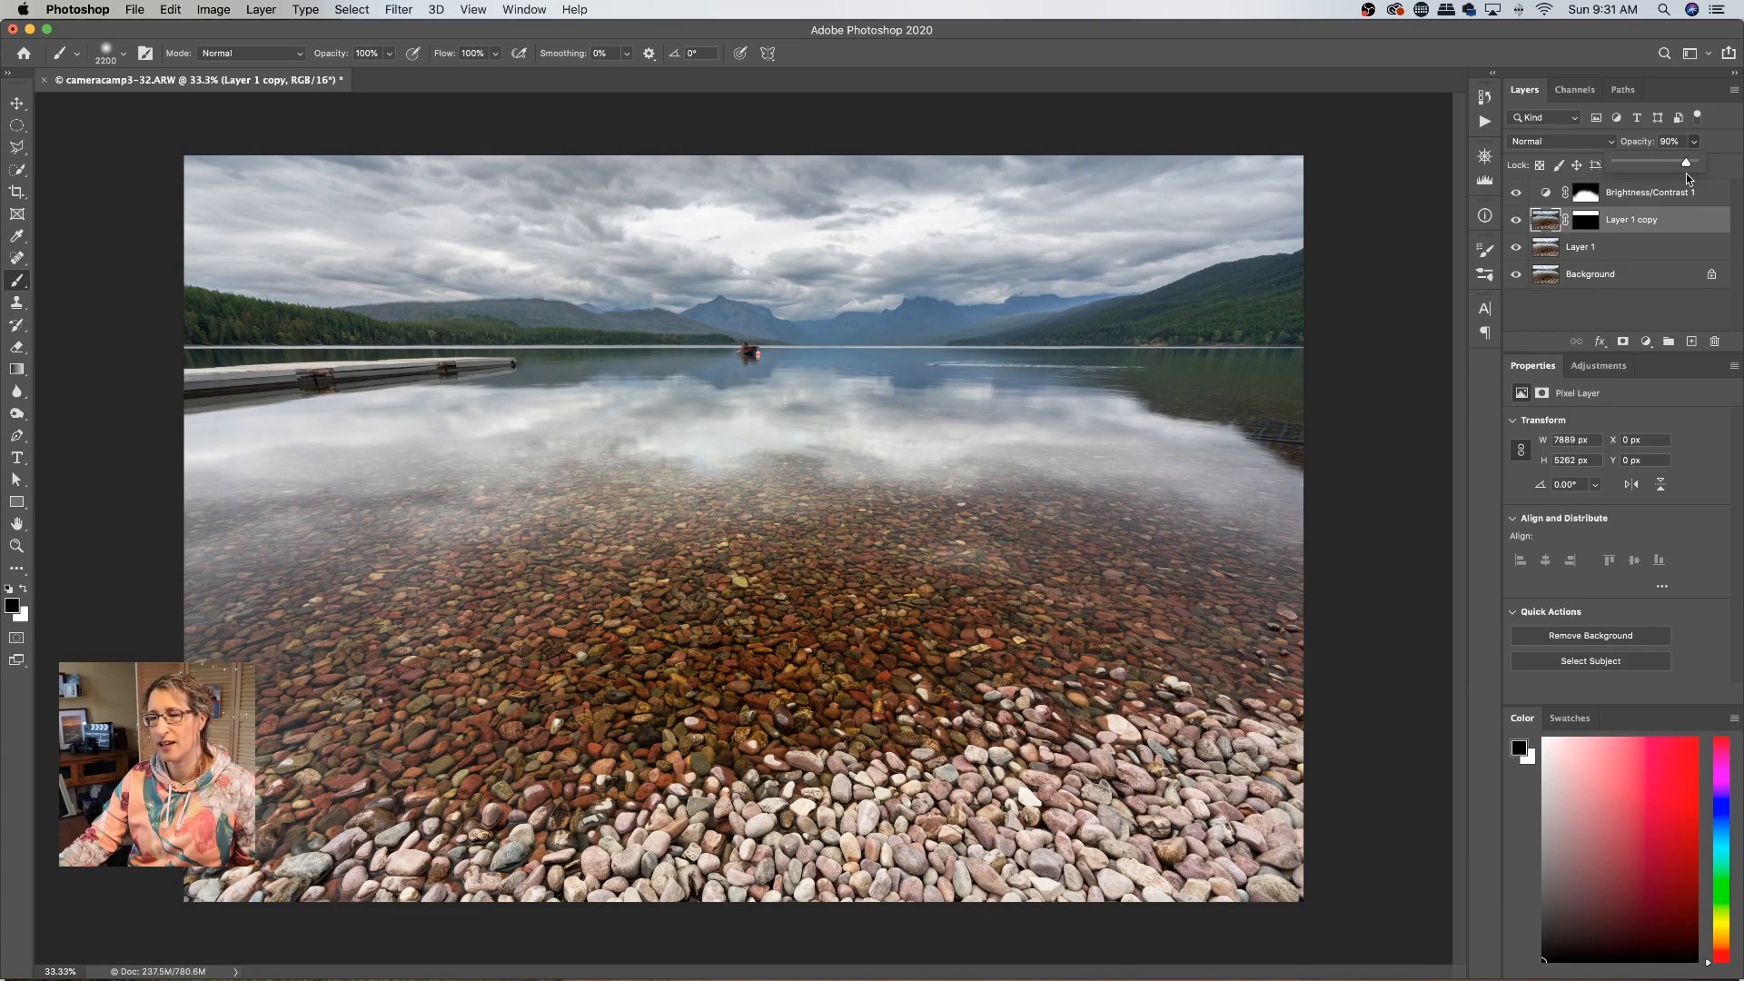
# Step: Set the opacity of Layer 1 copy to 100% and select Layer 1
pyautogui.moveTo(1687, 179); pyautogui.dragTo(1740, 179)
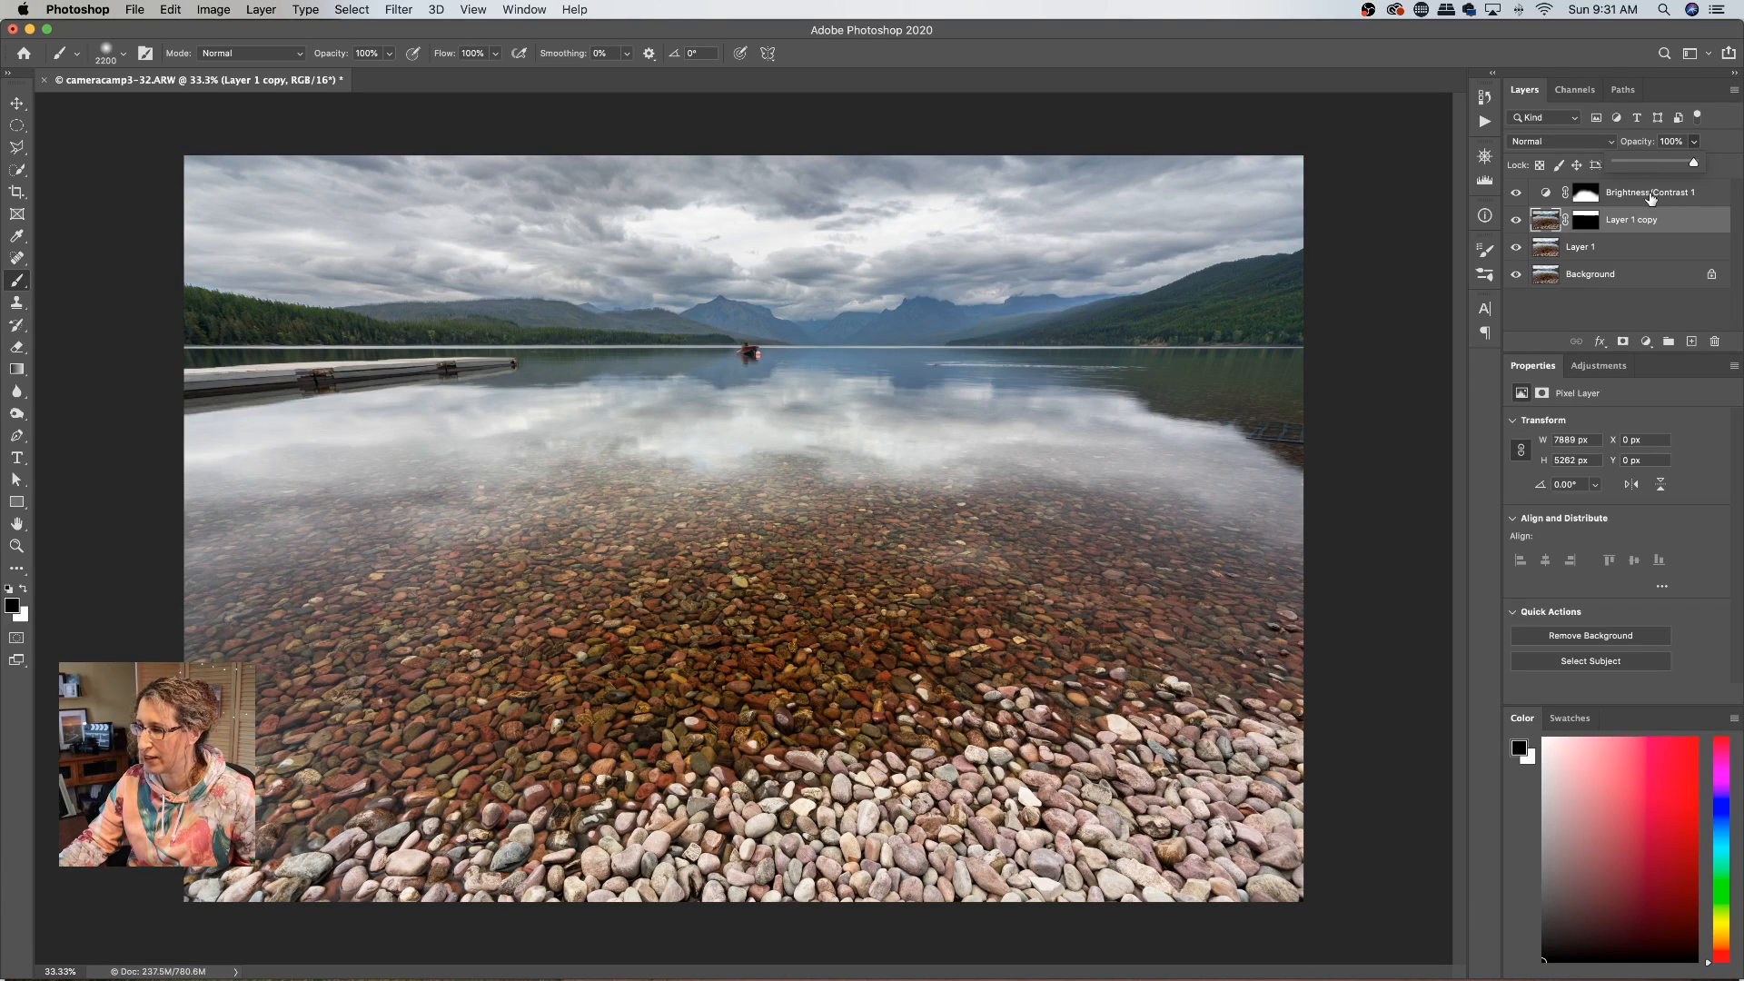
pyautogui.click(1591, 259)
pyautogui.click(1598, 256)
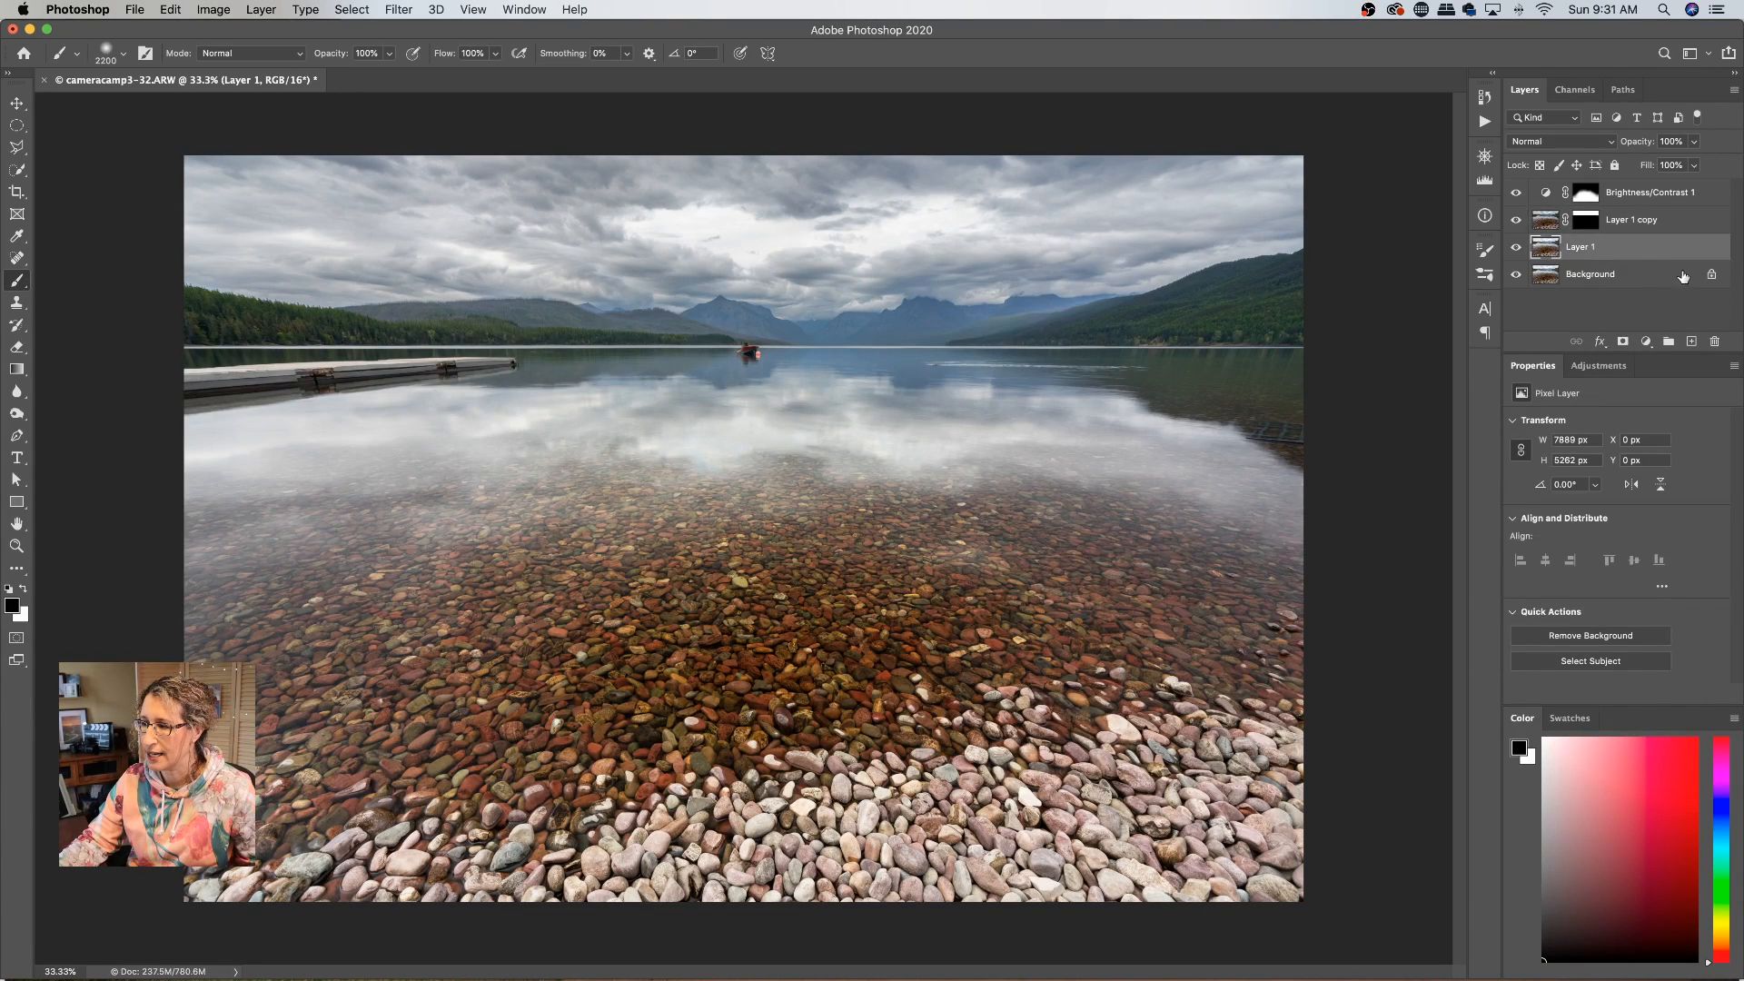
# Step: Compare the photo without and with the masked edits by hiding and showing Layer 1 copy and Brightness/Contrast 1
pyautogui.click(1515, 220)
pyautogui.click(1515, 194)
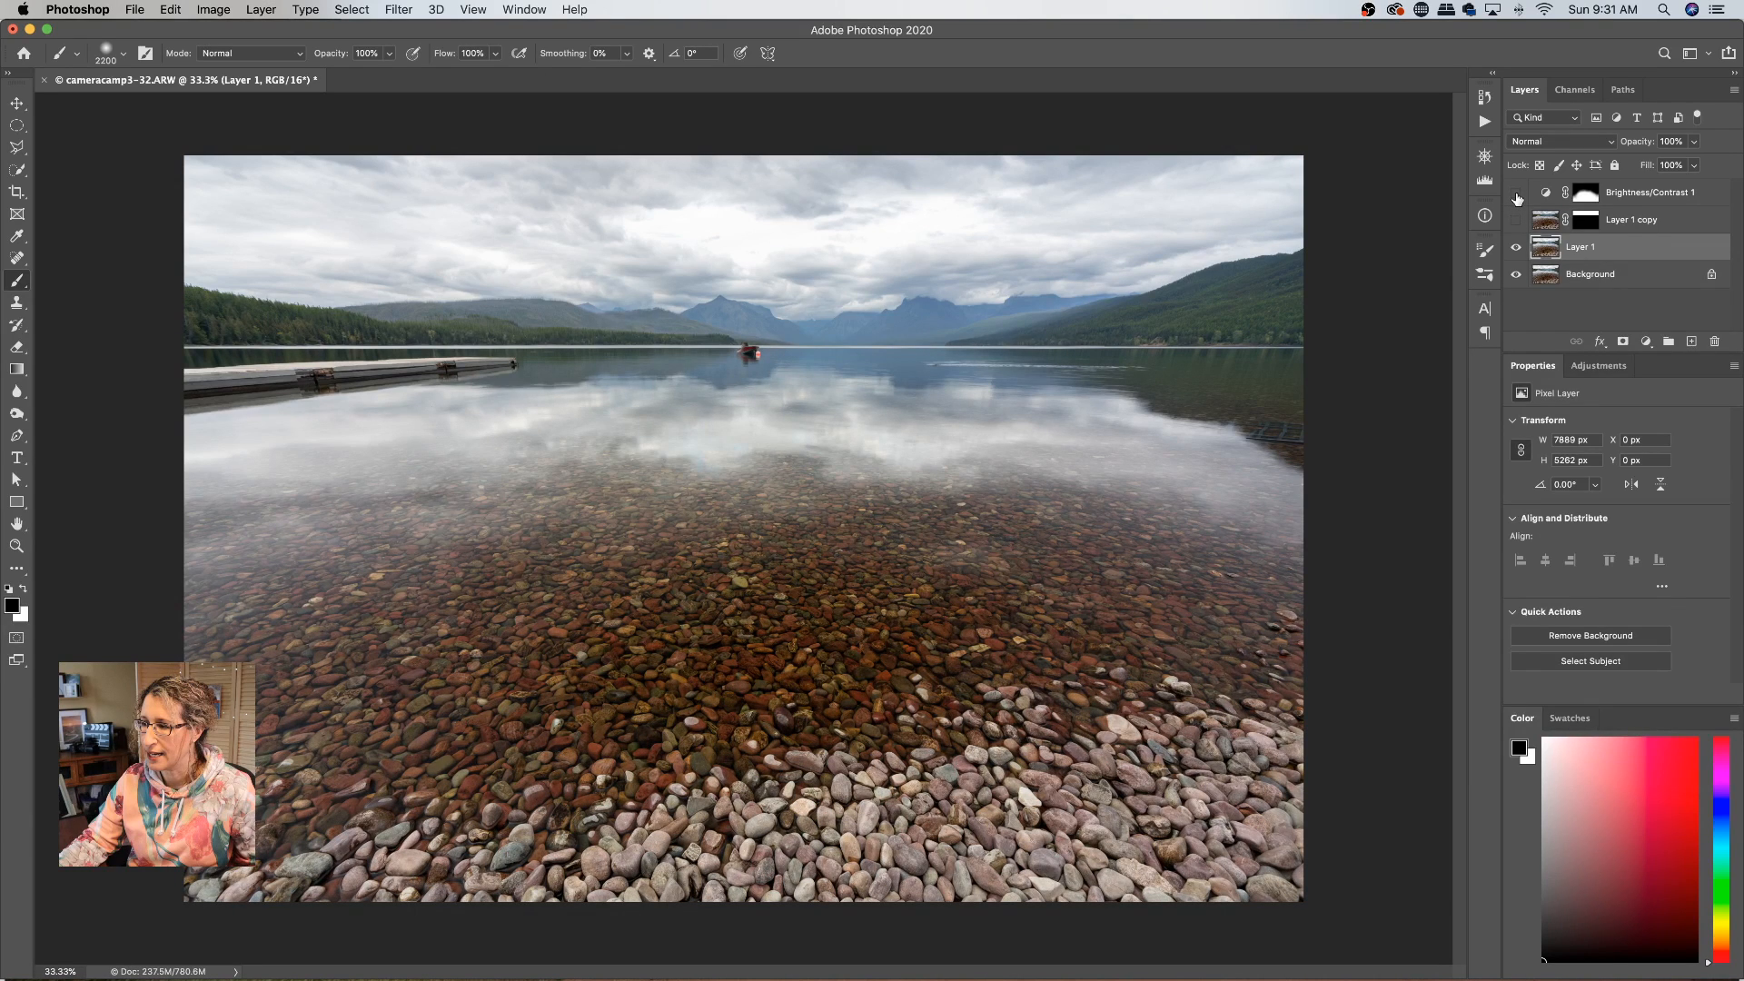
pyautogui.click(1516, 194)
pyautogui.click(1515, 220)
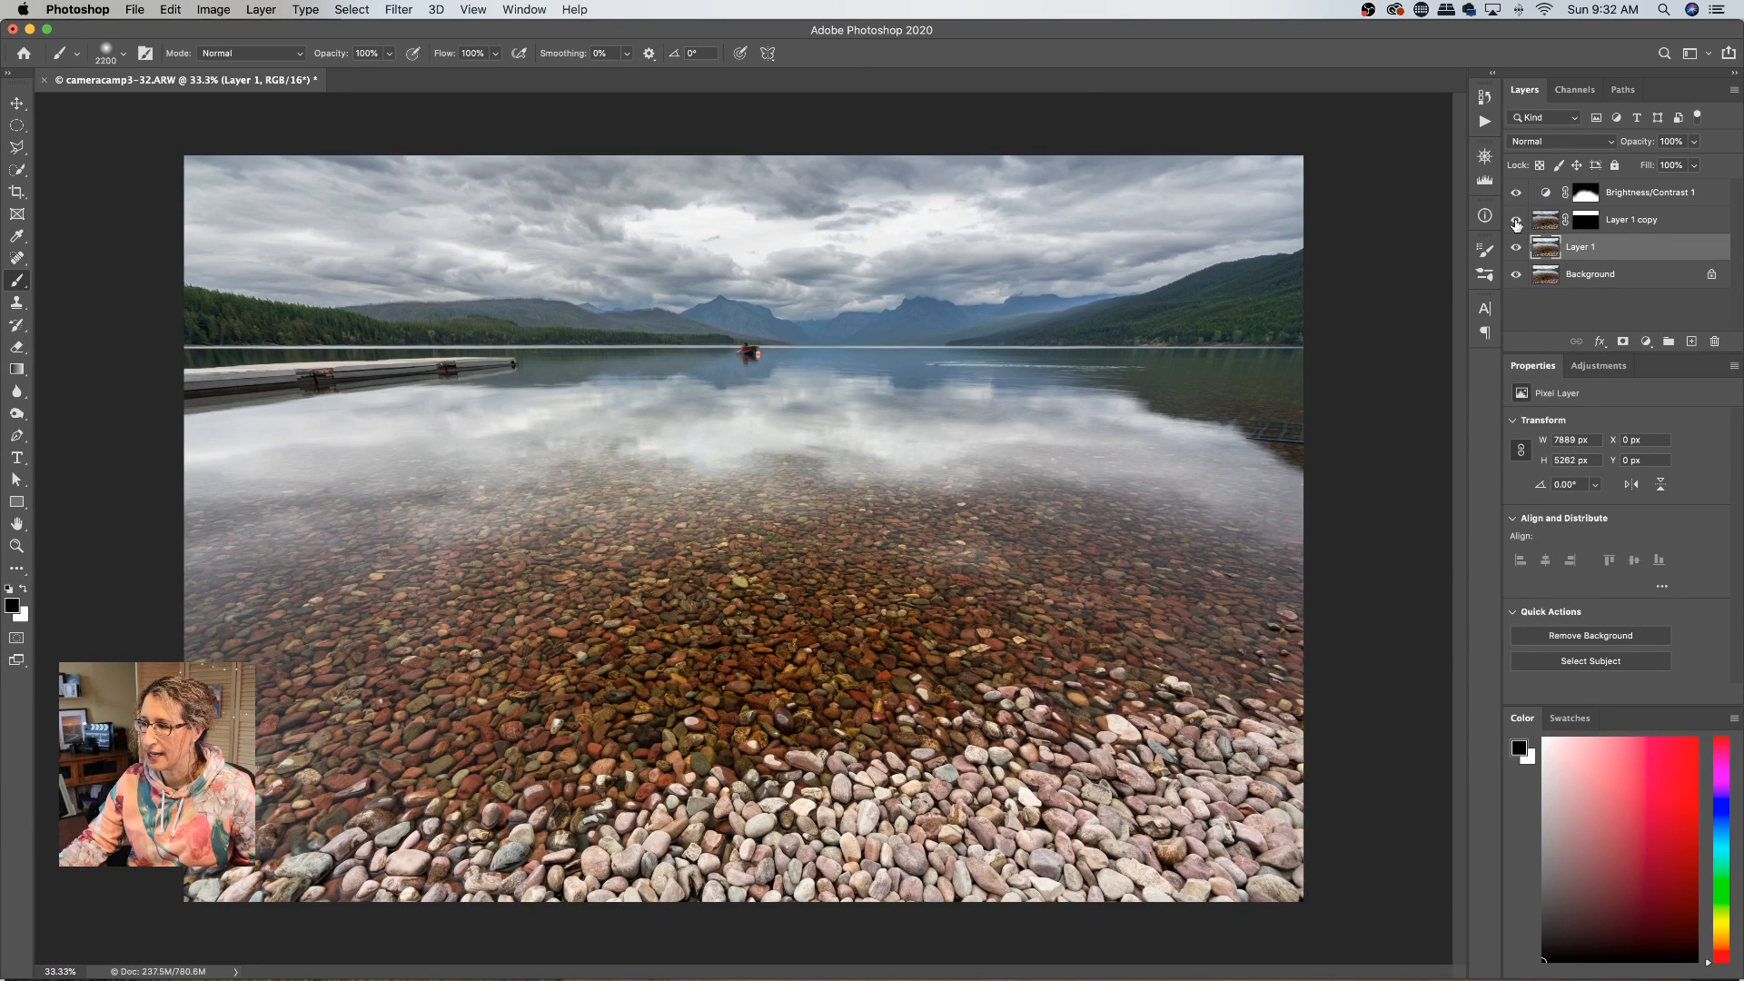
# Step: Merge Brightness/Contrast 1, Layer 1 copy and Layer 1 into one layer, and duplicate the merged layer
pyautogui.click(1650, 200)
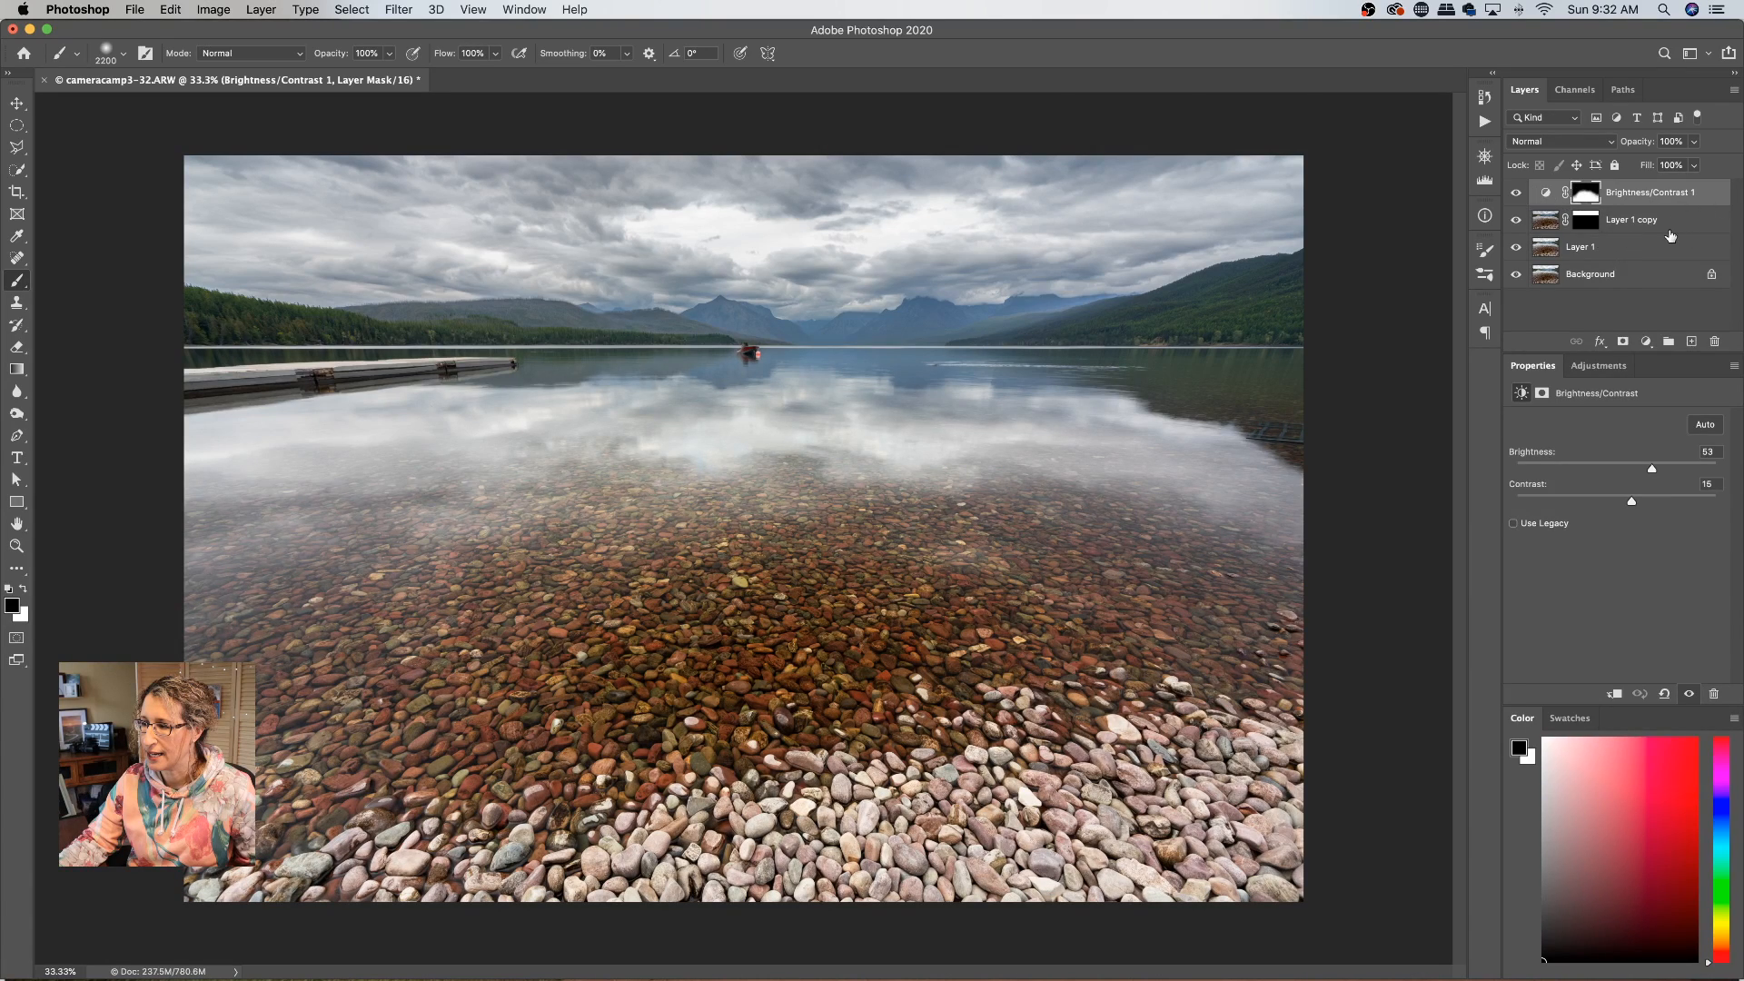
pyautogui.keyDown('shift'); pyautogui.click(1613, 247); pyautogui.keyUp('shift')
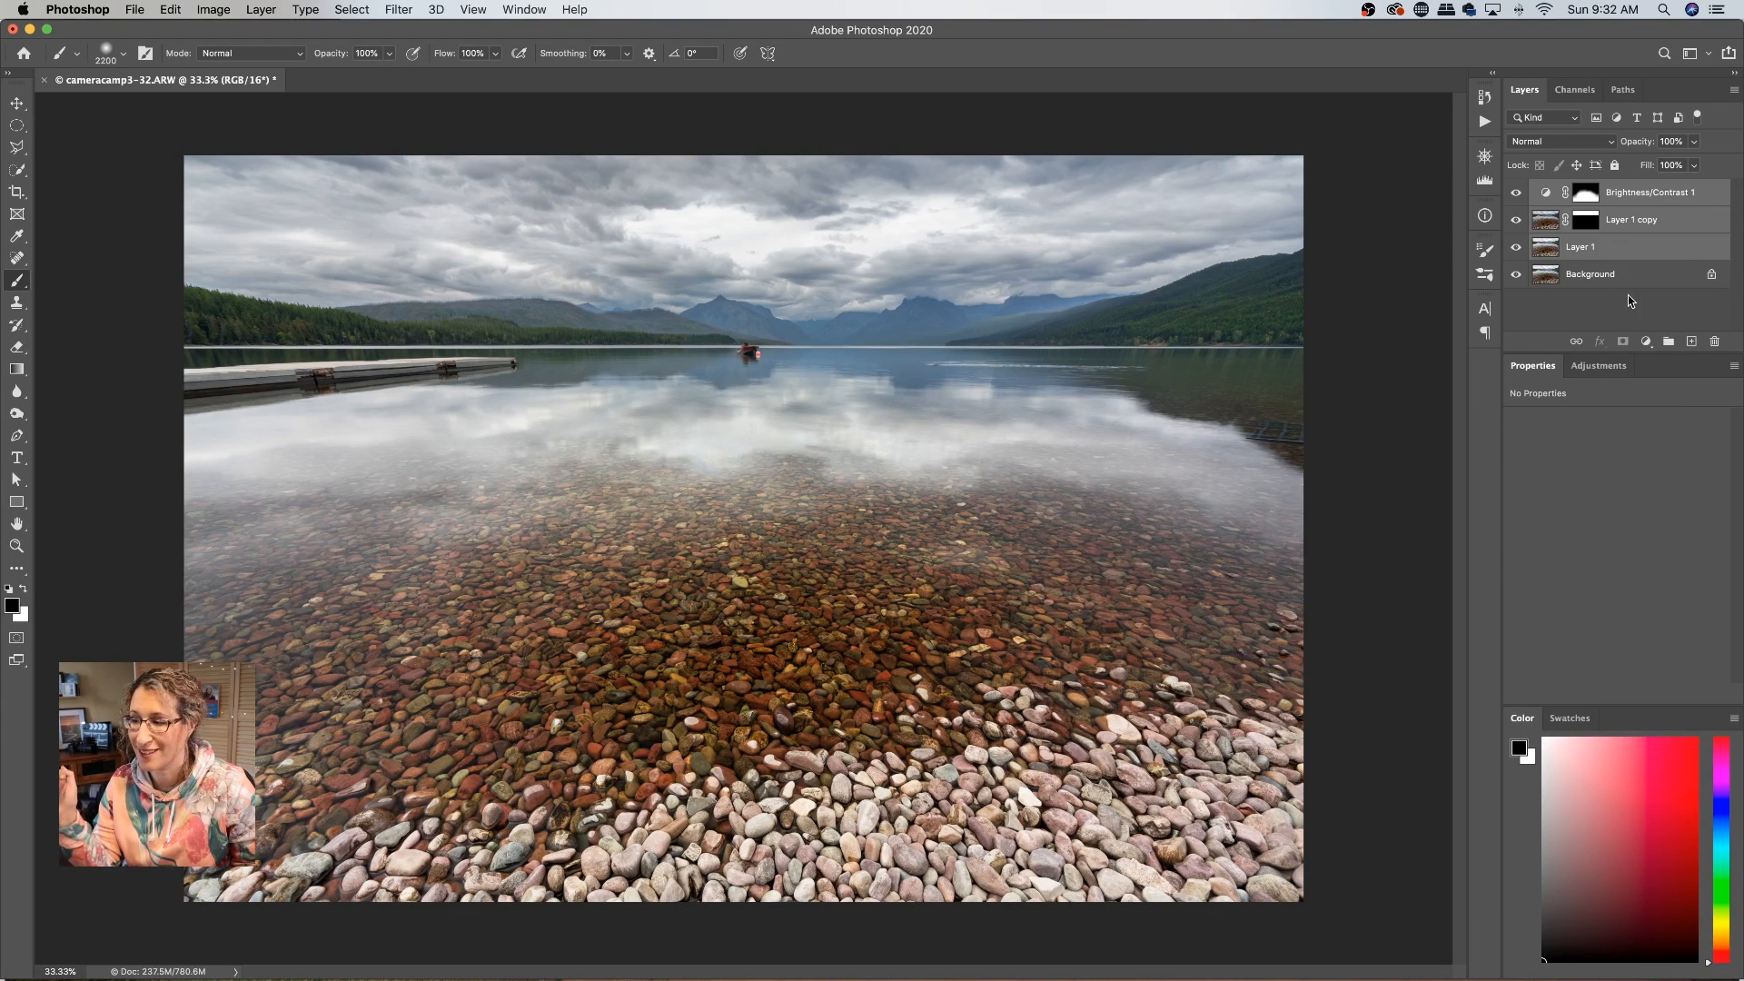
pyautogui.rightClick(1624, 248)
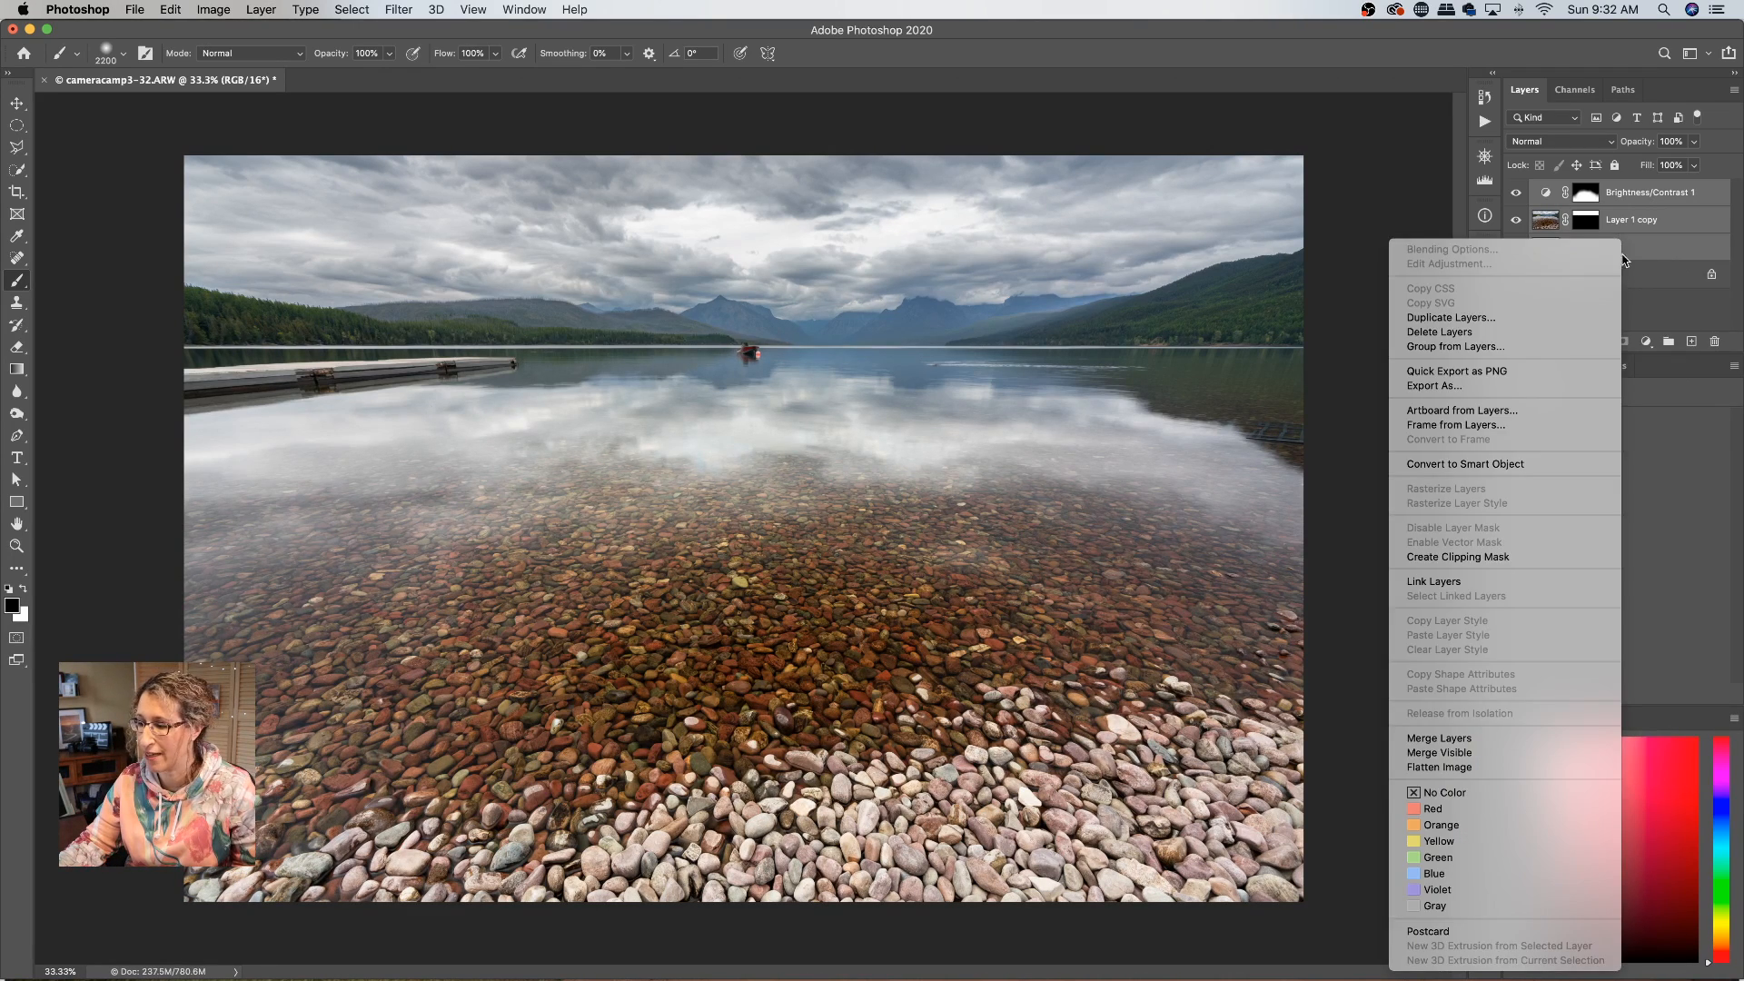
pyautogui.click(1438, 737)
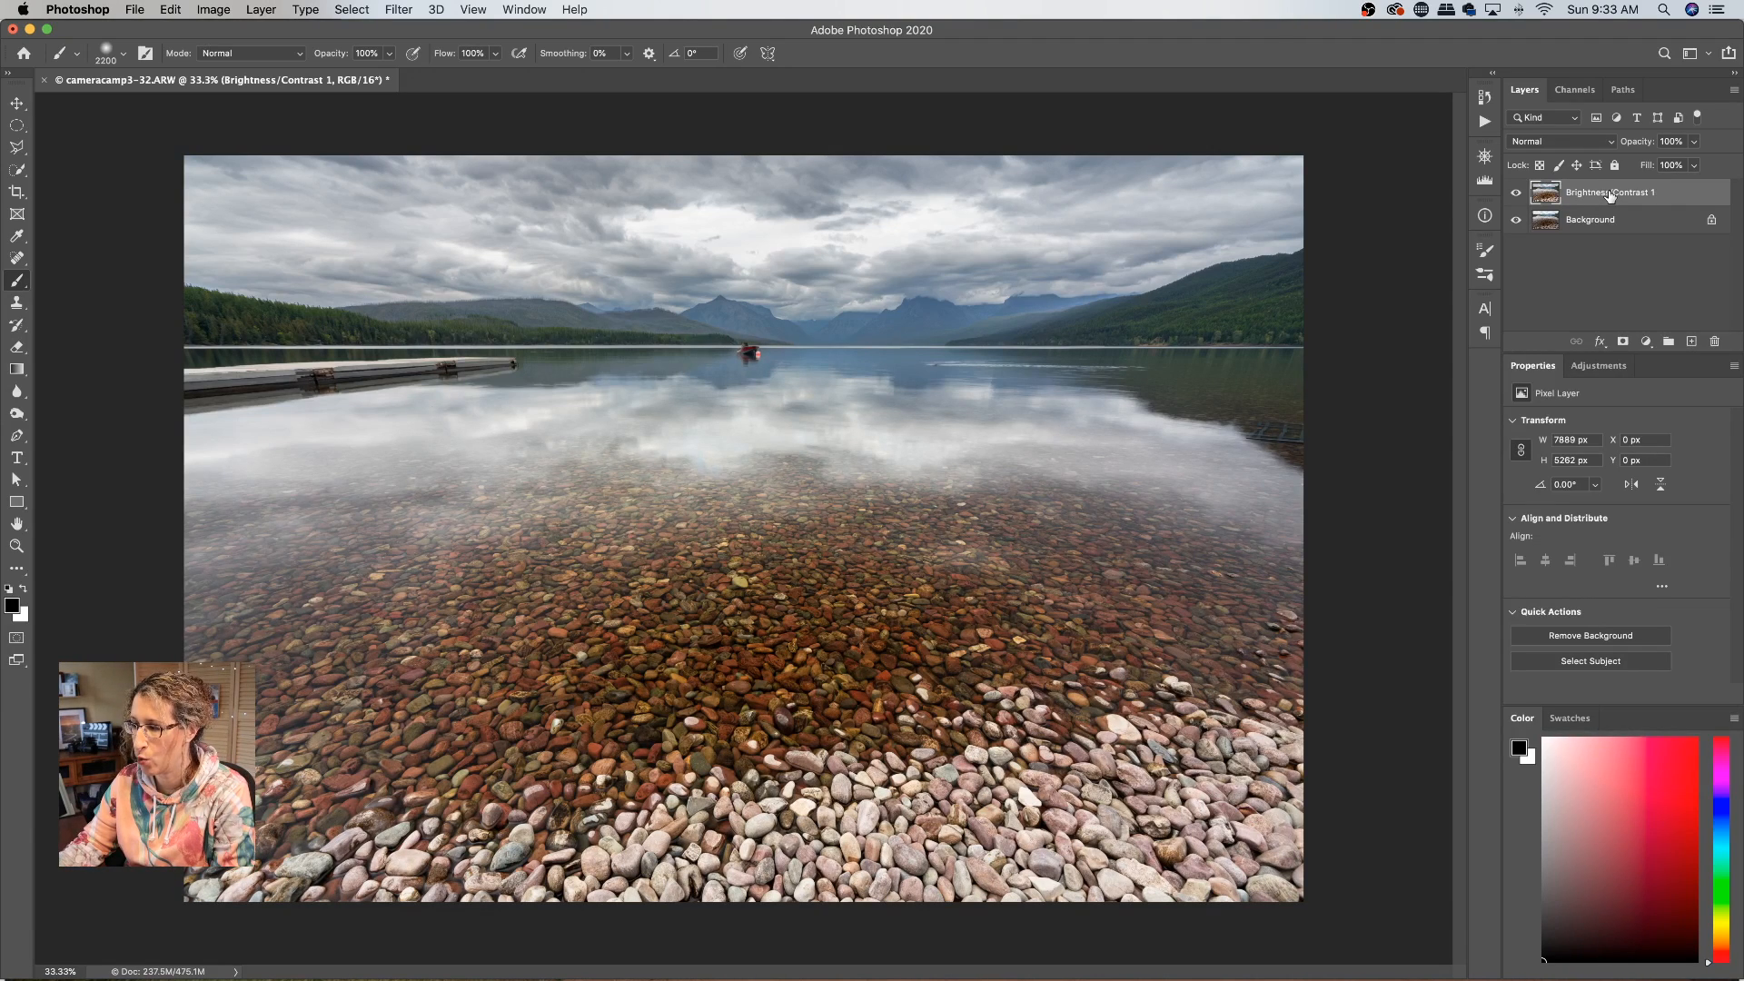
pyautogui.moveTo(1607, 197); pyautogui.dragTo(1692, 342)
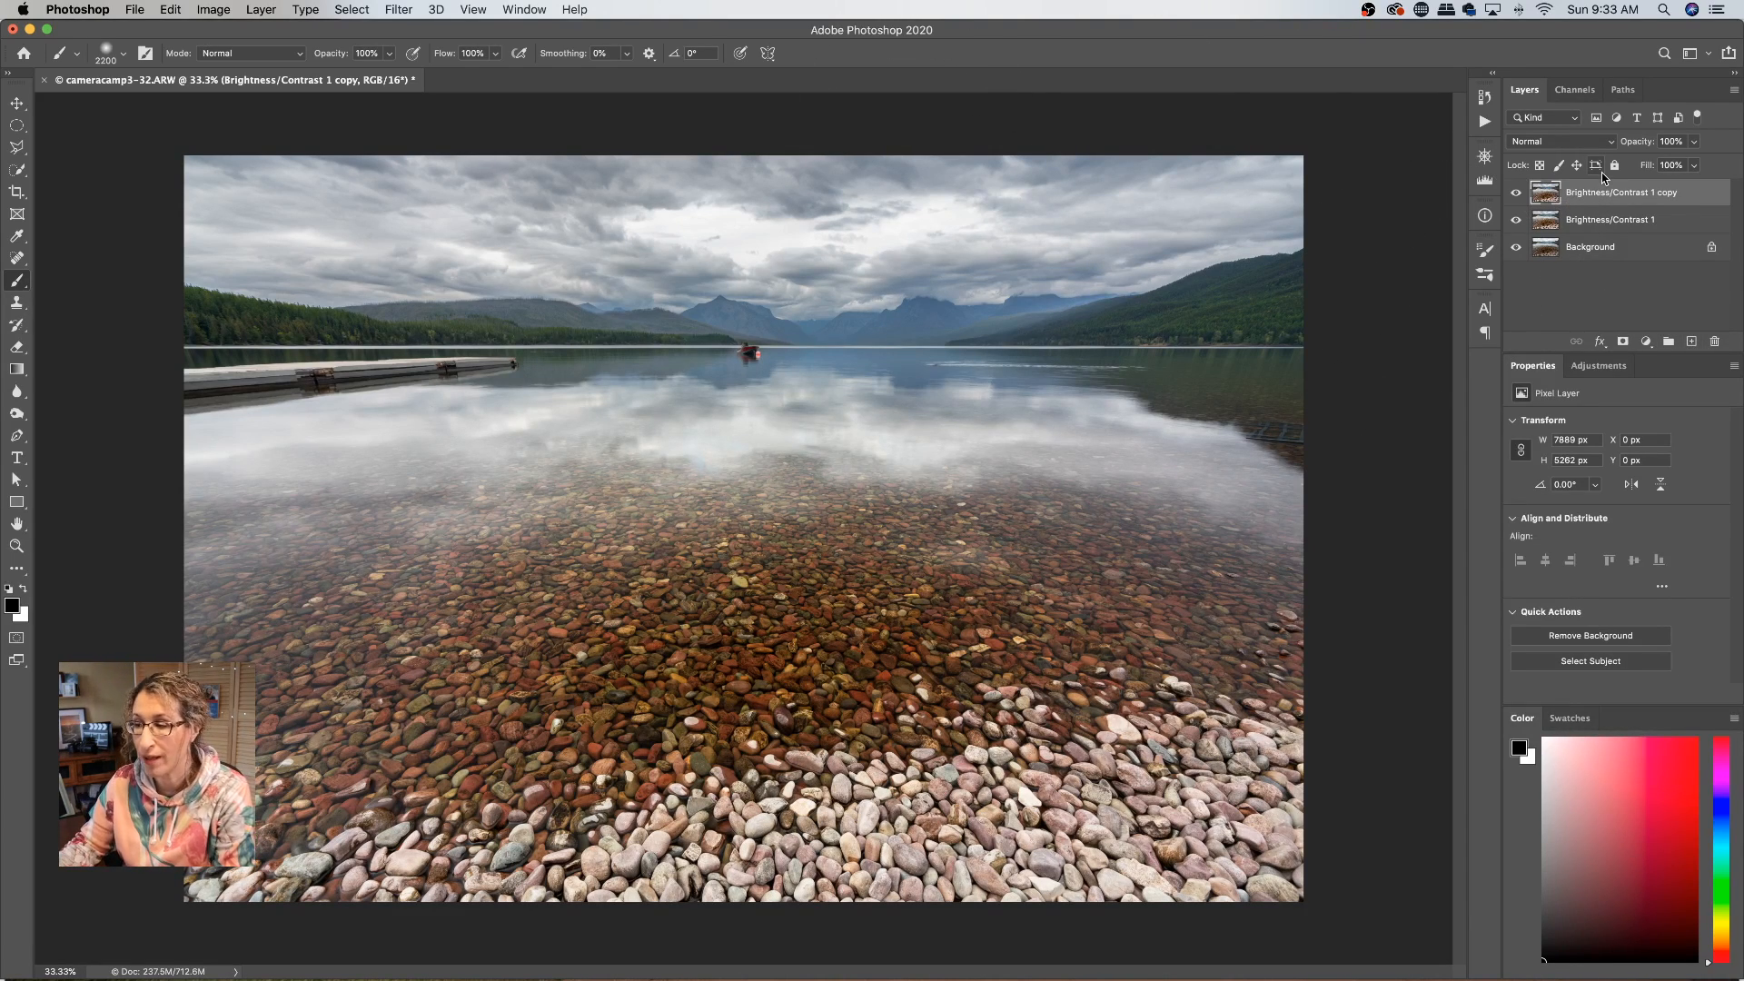
# Step: Open the Camera Raw Filter on the Brightness/Contrast 1 copy layer, set Highlights to -1 and reset Contrast
pyautogui.click(399, 10)
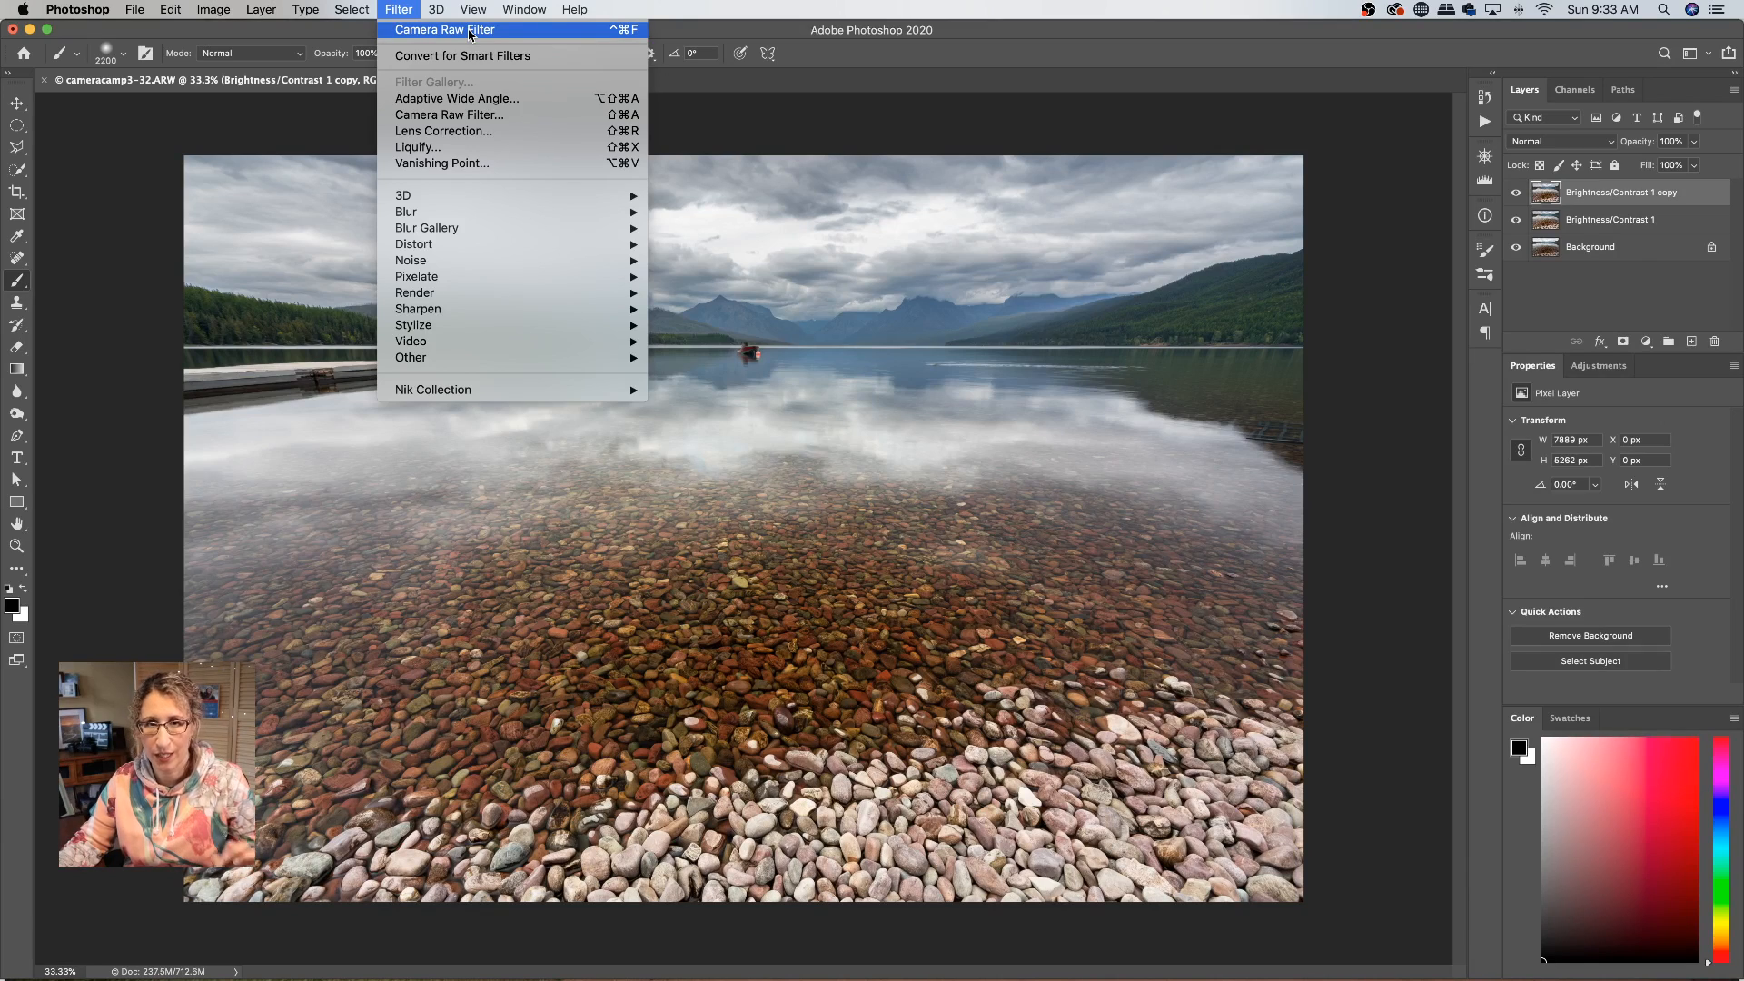
pyautogui.click(470, 124)
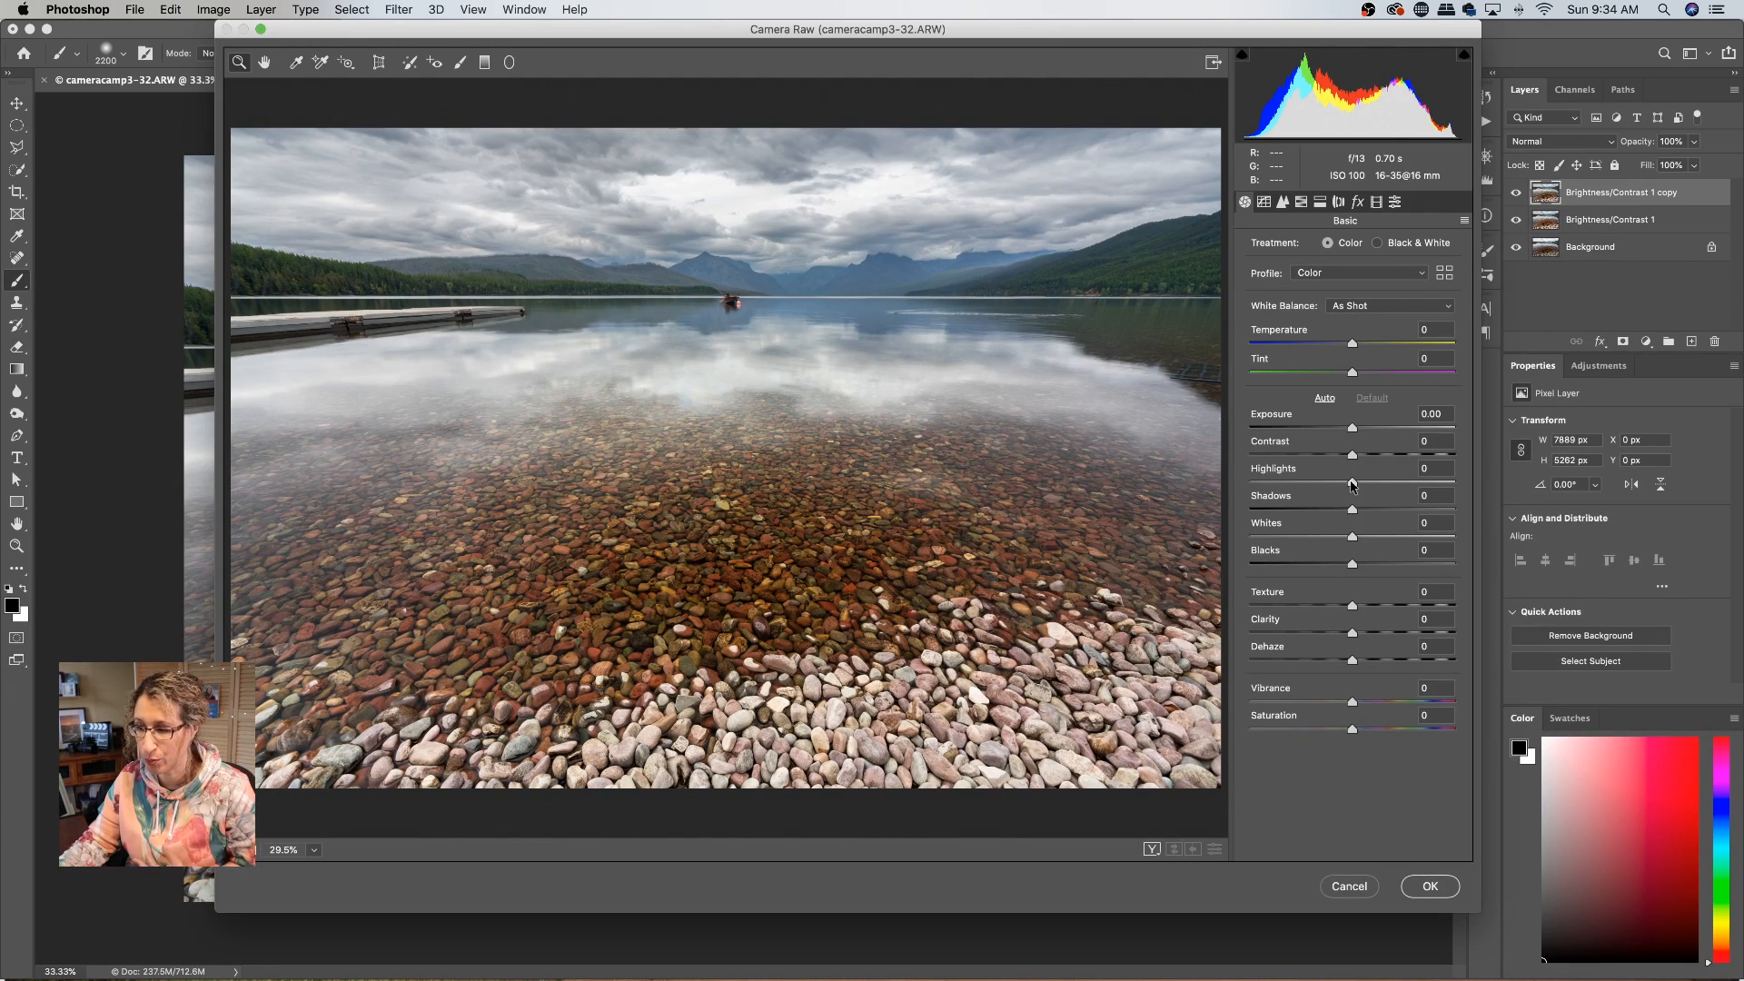
pyautogui.moveTo(1351, 482)
pyautogui.mouseDown()
pyautogui.moveTo(1284, 481)
pyautogui.moveTo(1397, 460)
pyautogui.moveTo(1285, 454)
pyautogui.moveTo(1360, 458)
pyautogui.mouseUp()
pyautogui.doubleClick(1358, 457)
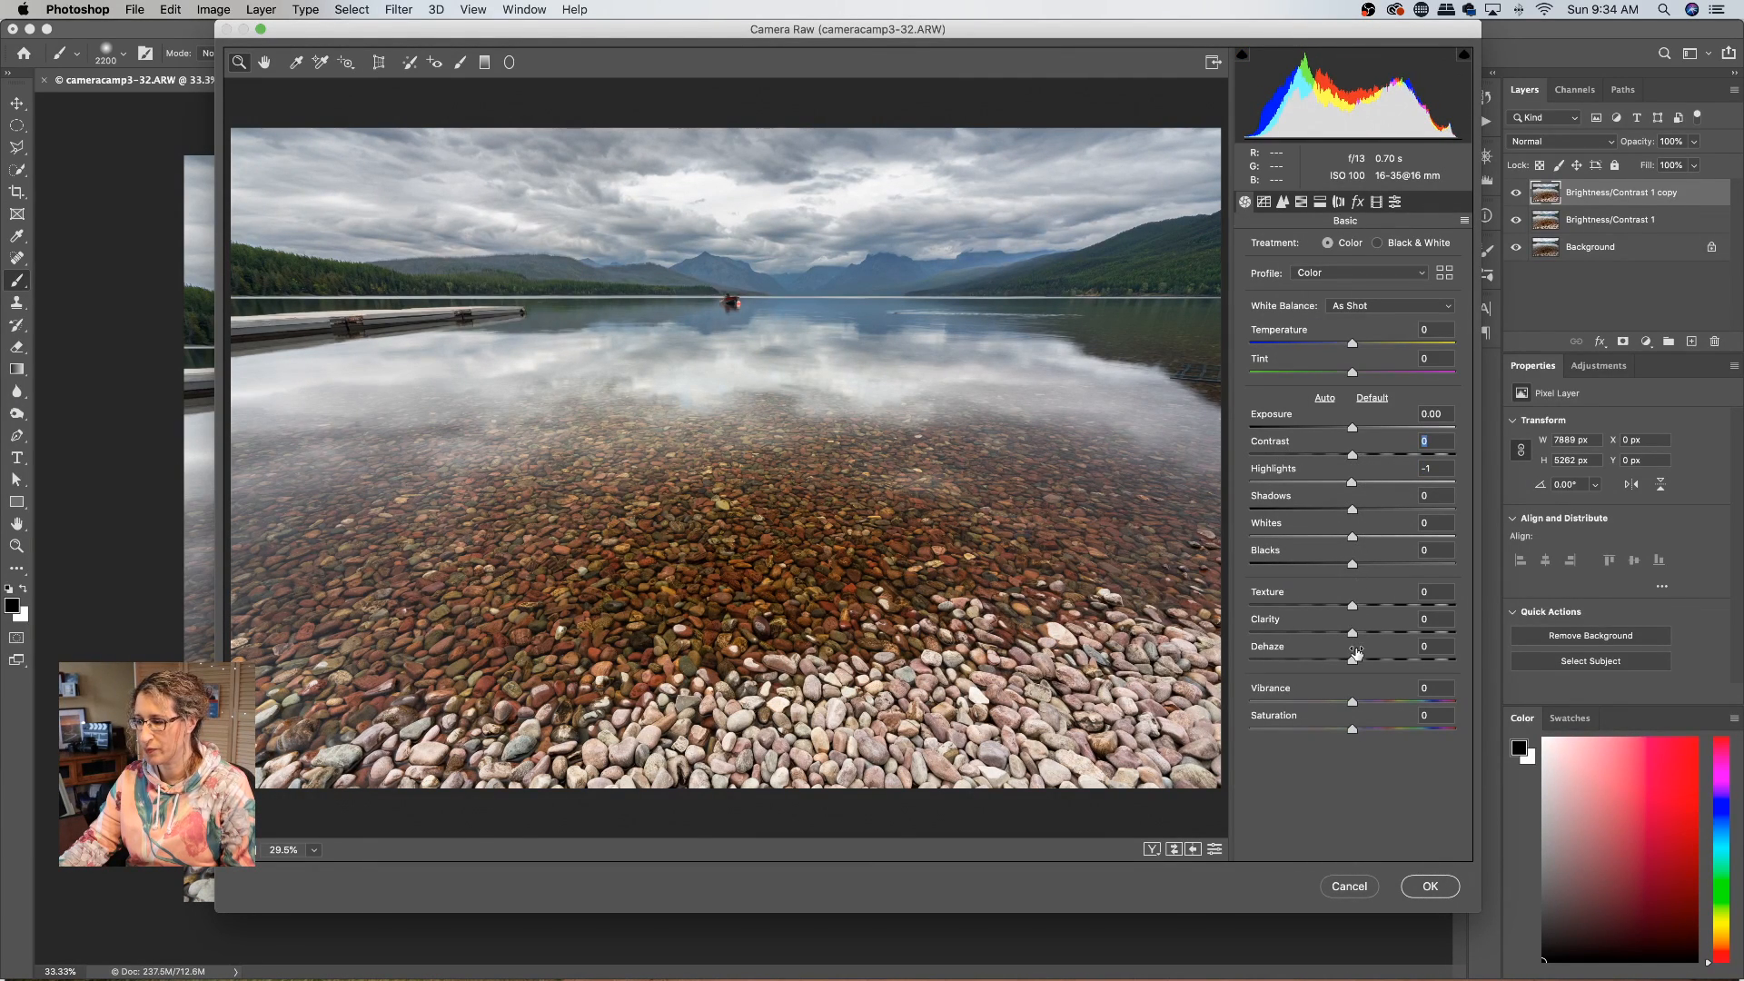
# Step: Try a Dehaze of +29 on the photo and reset it to its default
pyautogui.moveTo(1357, 662); pyautogui.dragTo(1381, 662)
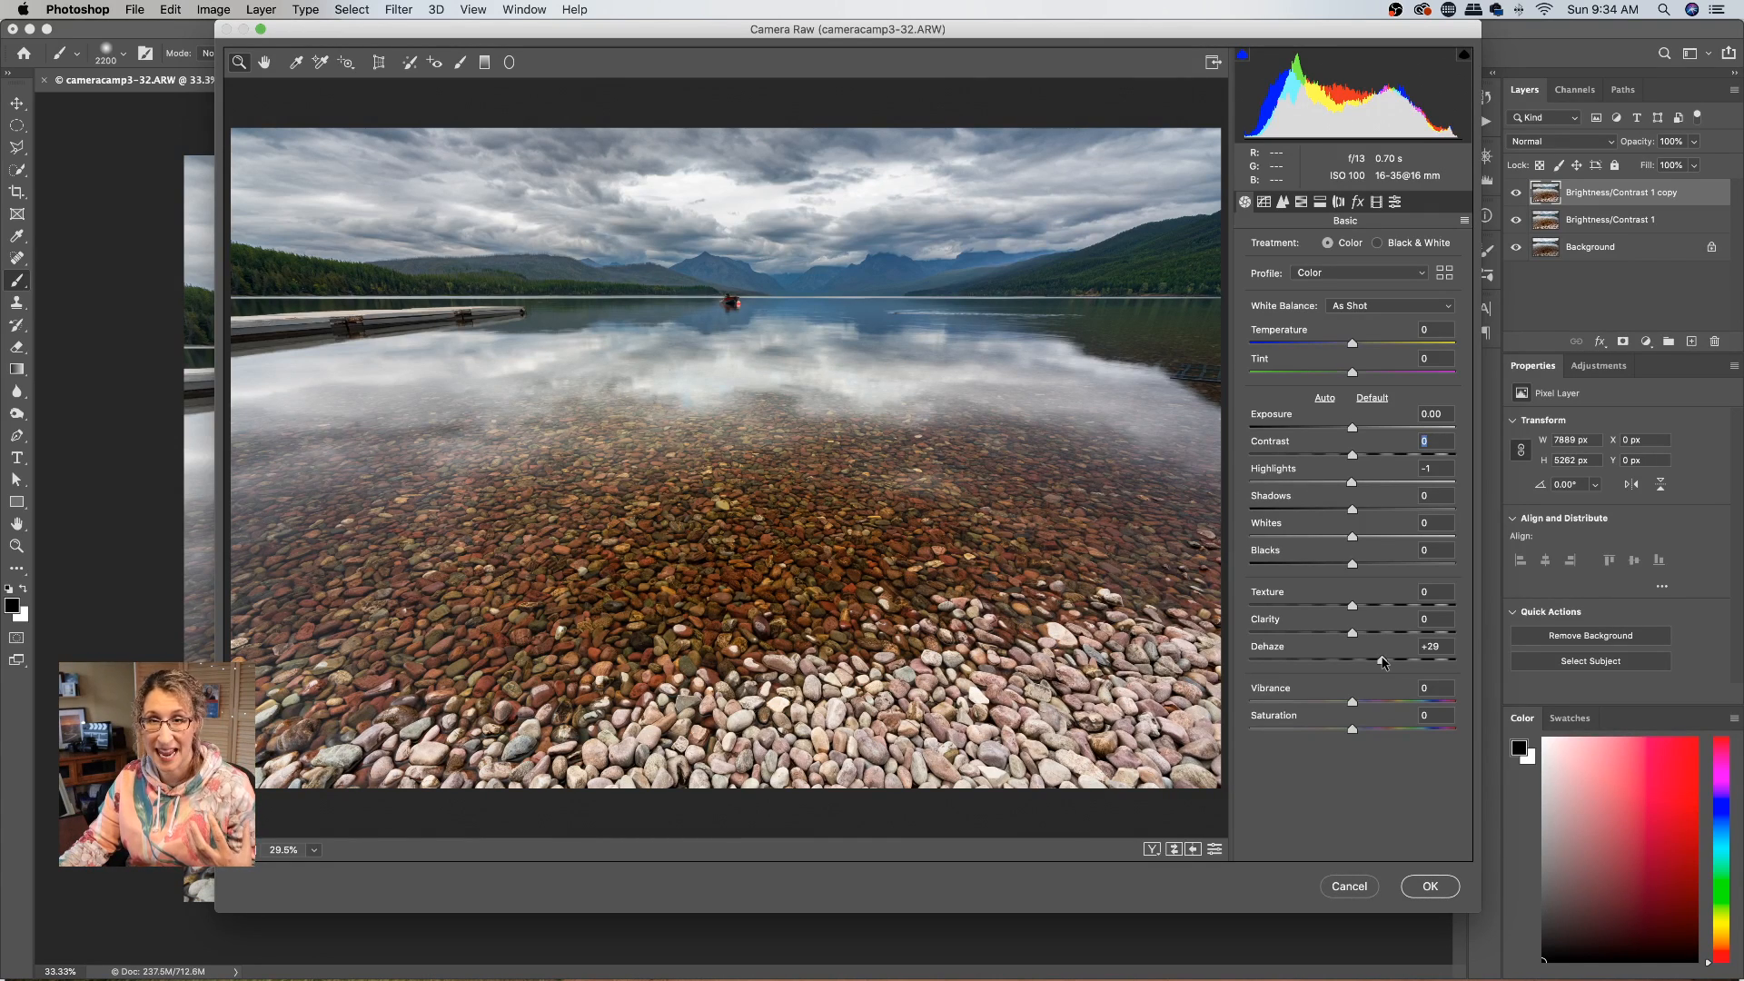
pyautogui.moveTo(1381, 662); pyautogui.dragTo(1359, 662)
pyautogui.doubleClick(1360, 662)
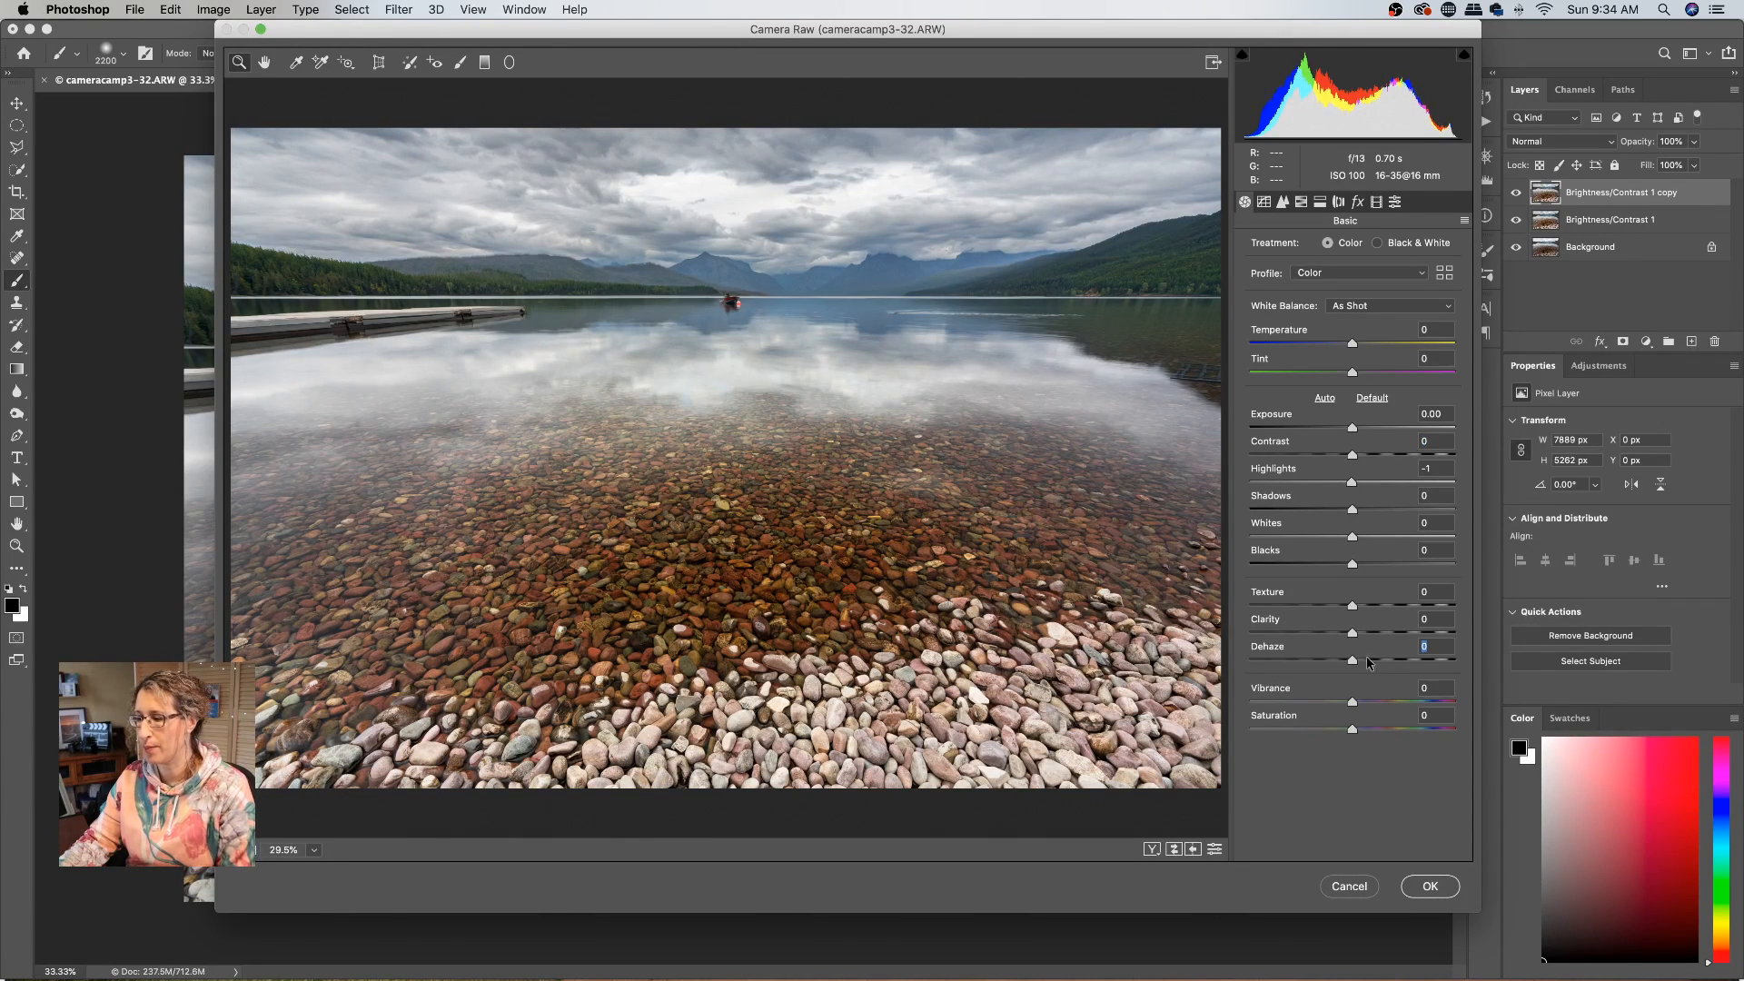
# Step: Add a post-crop vignette with Amount -31, Midpoint 41, Roundness -34, Feather 63 and Highlights 100
pyautogui.click(1357, 202)
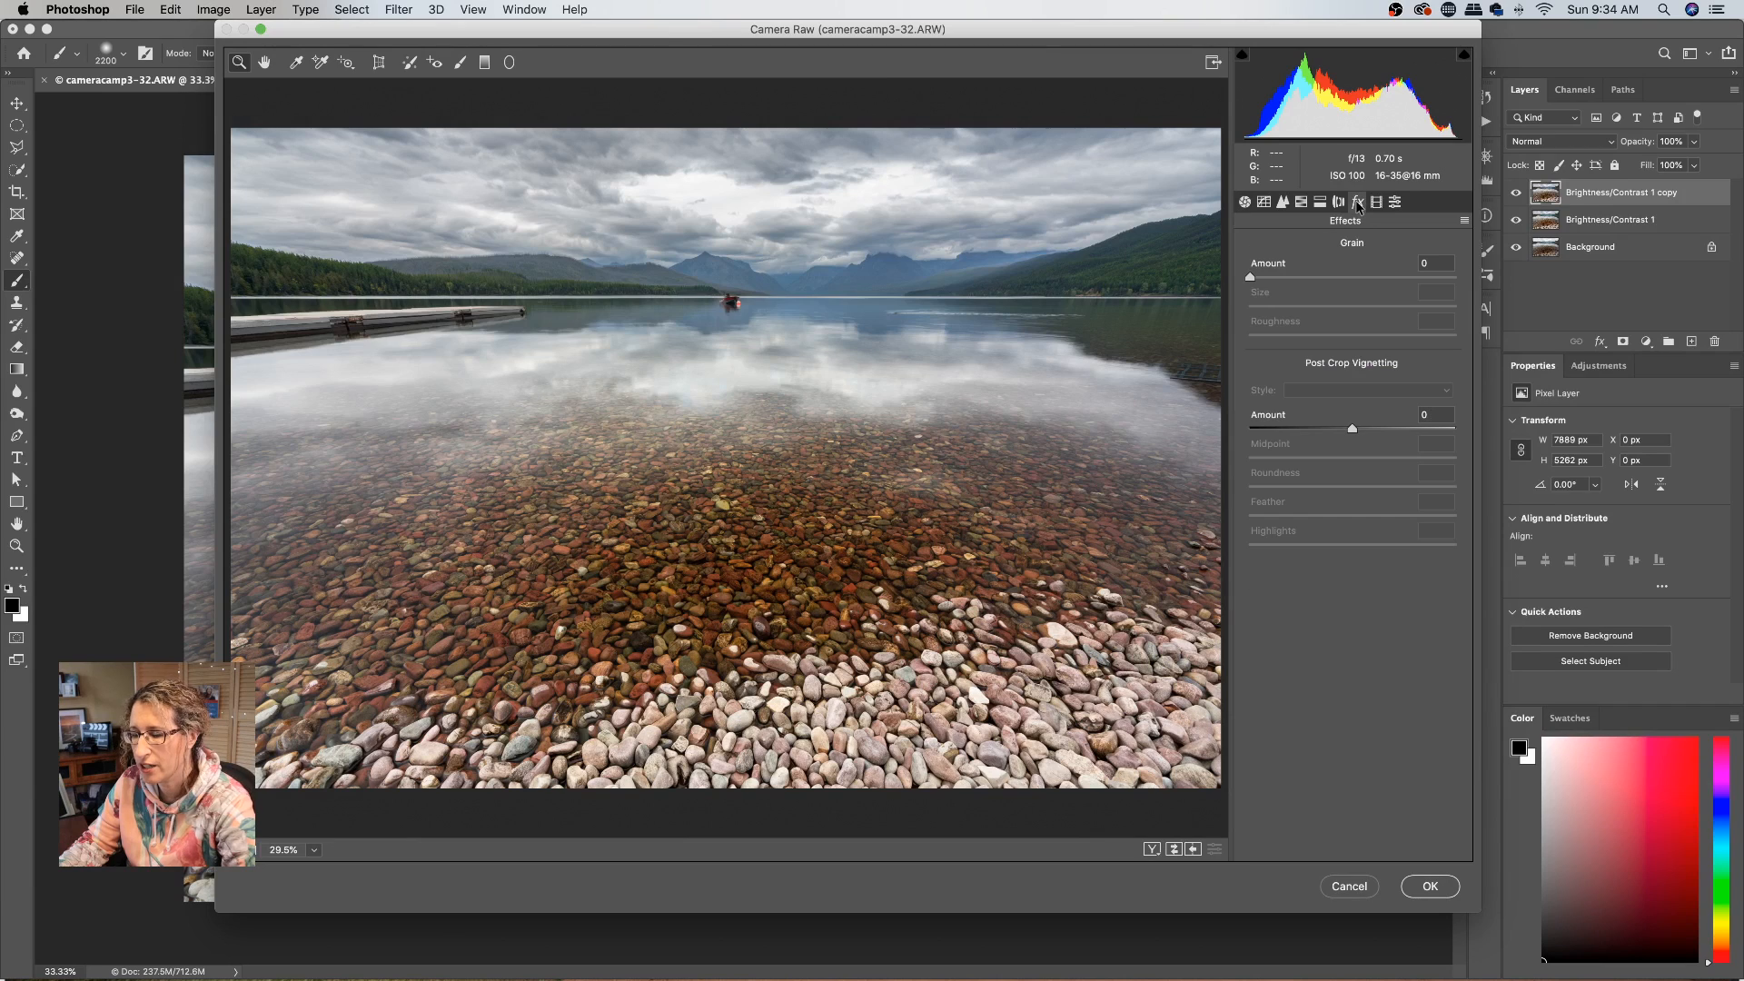
pyautogui.moveTo(1350, 432); pyautogui.dragTo(1316, 428)
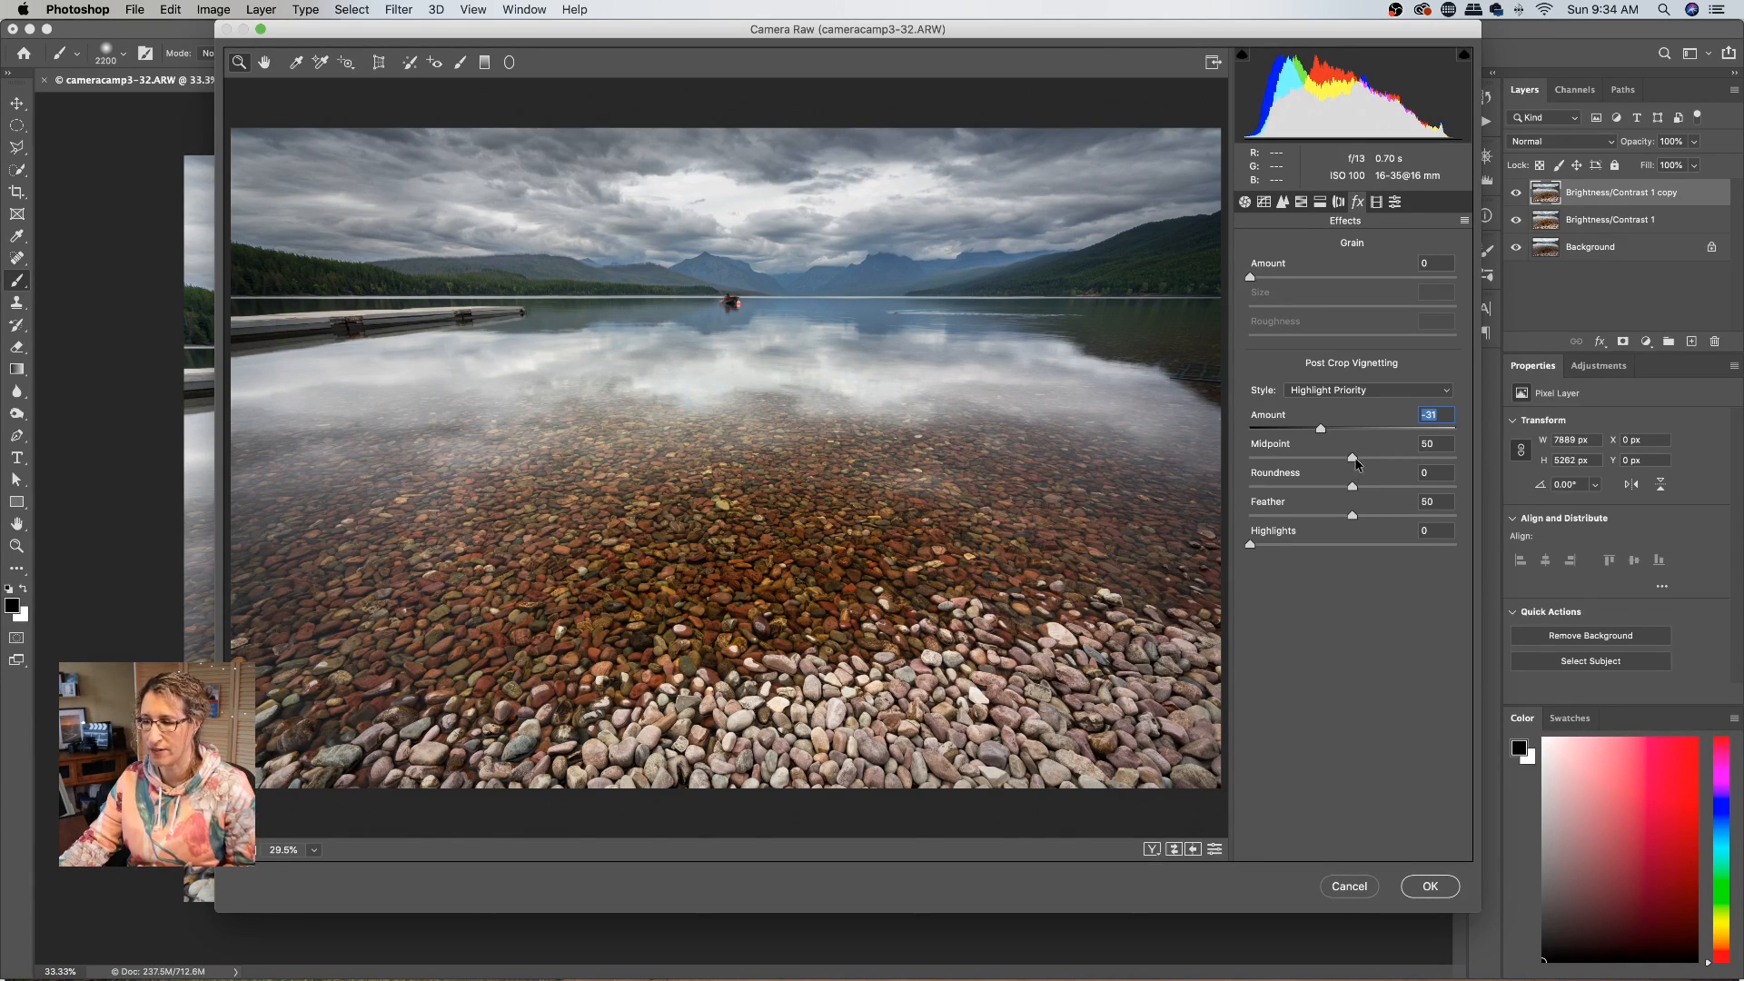
pyautogui.moveTo(1352, 459); pyautogui.dragTo(1315, 474)
pyautogui.moveTo(1353, 516)
pyautogui.mouseDown()
pyautogui.moveTo(1417, 511)
pyautogui.moveTo(1382, 511)
pyautogui.mouseUp()
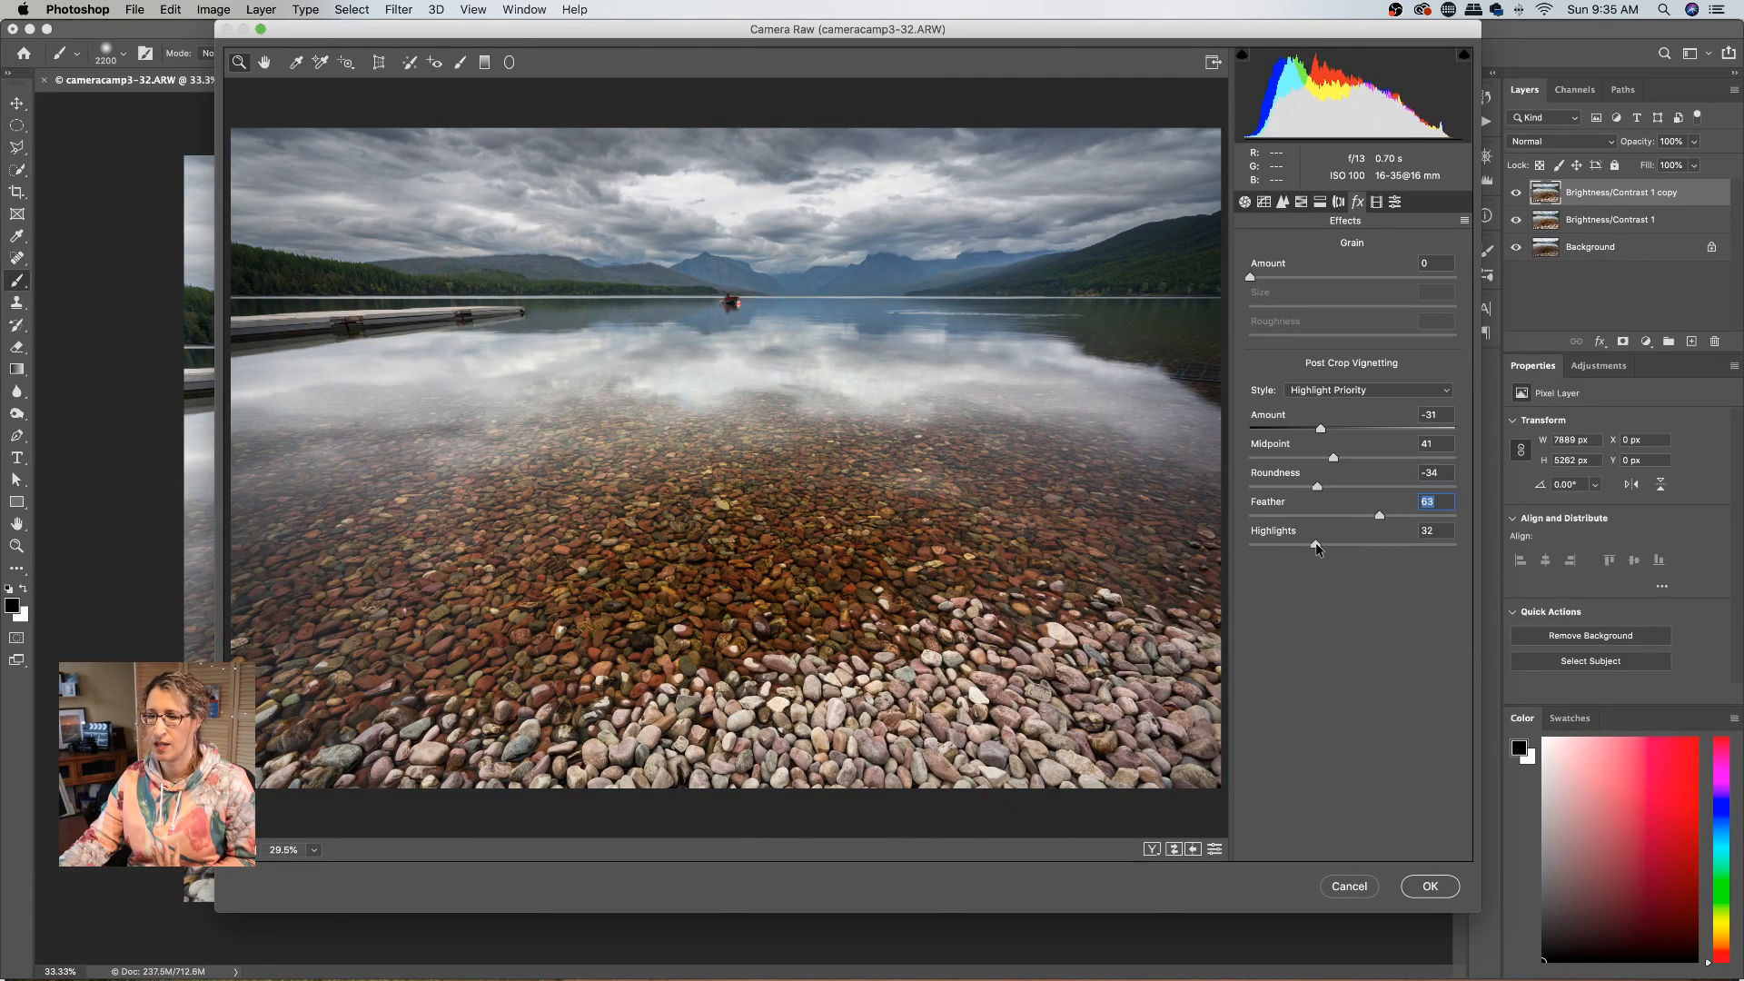
pyautogui.moveTo(1267, 544); pyautogui.dragTo(1513, 544)
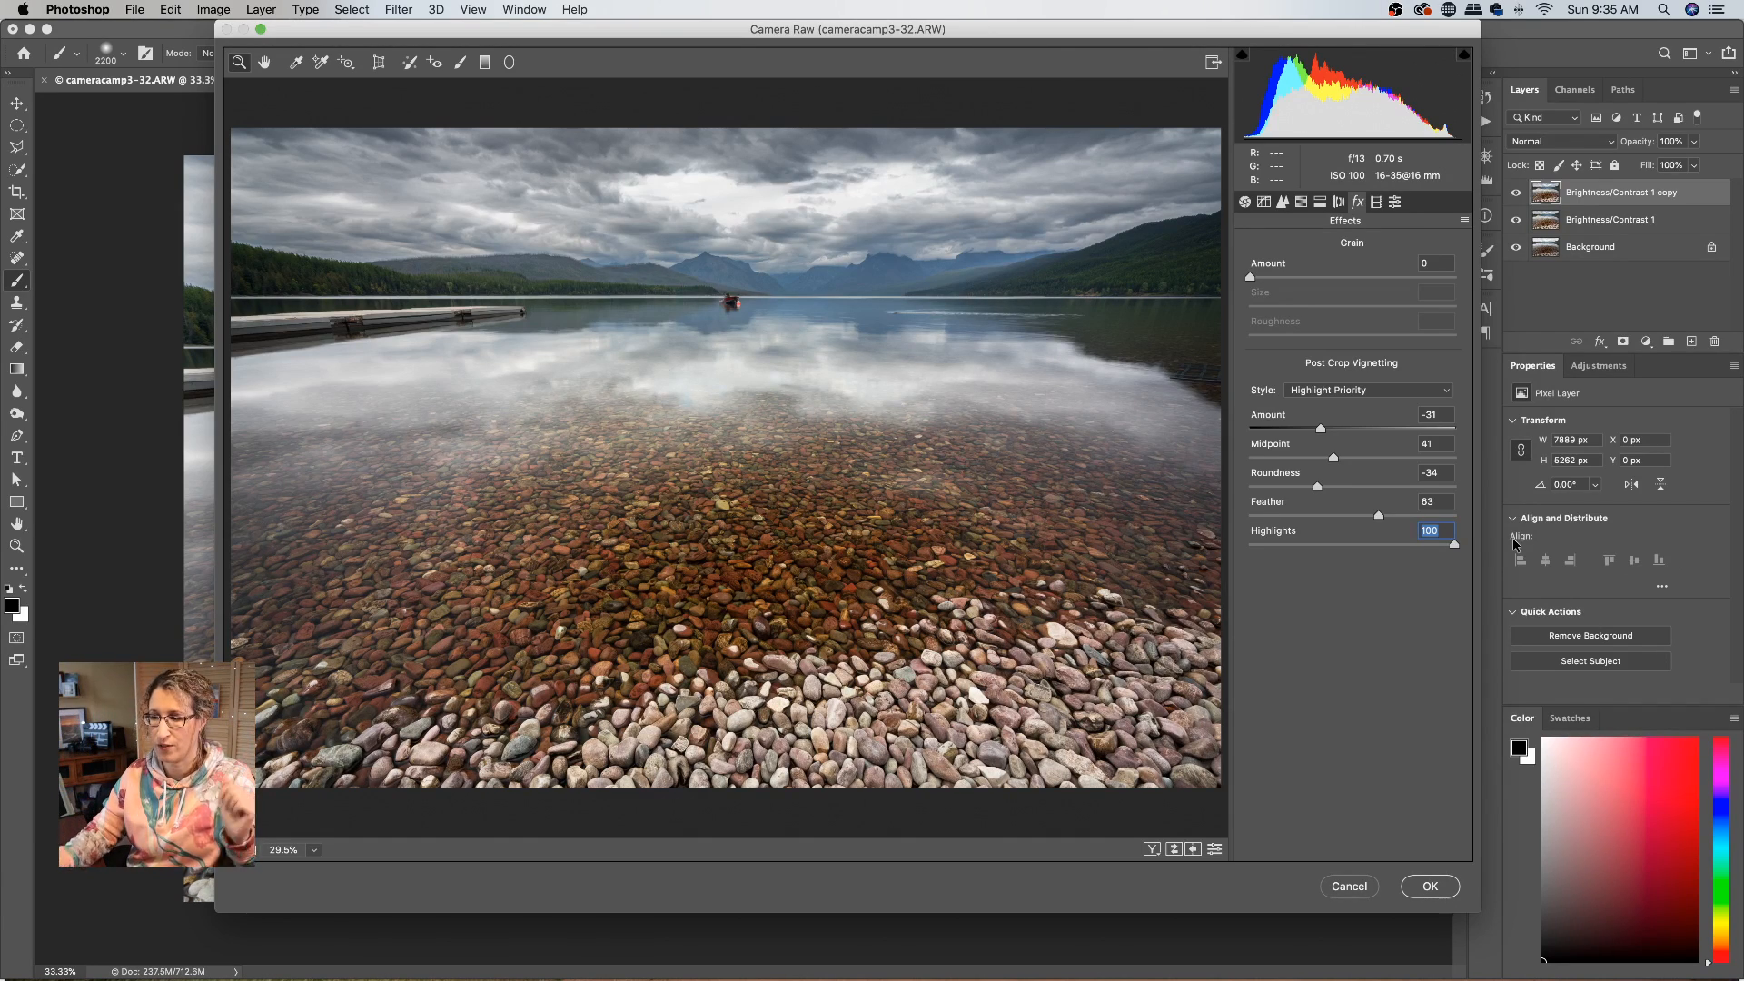
# Step: Compare the photo without and with the vignette, and set the vignette Amount to -27
pyautogui.doubleClick(1322, 428)
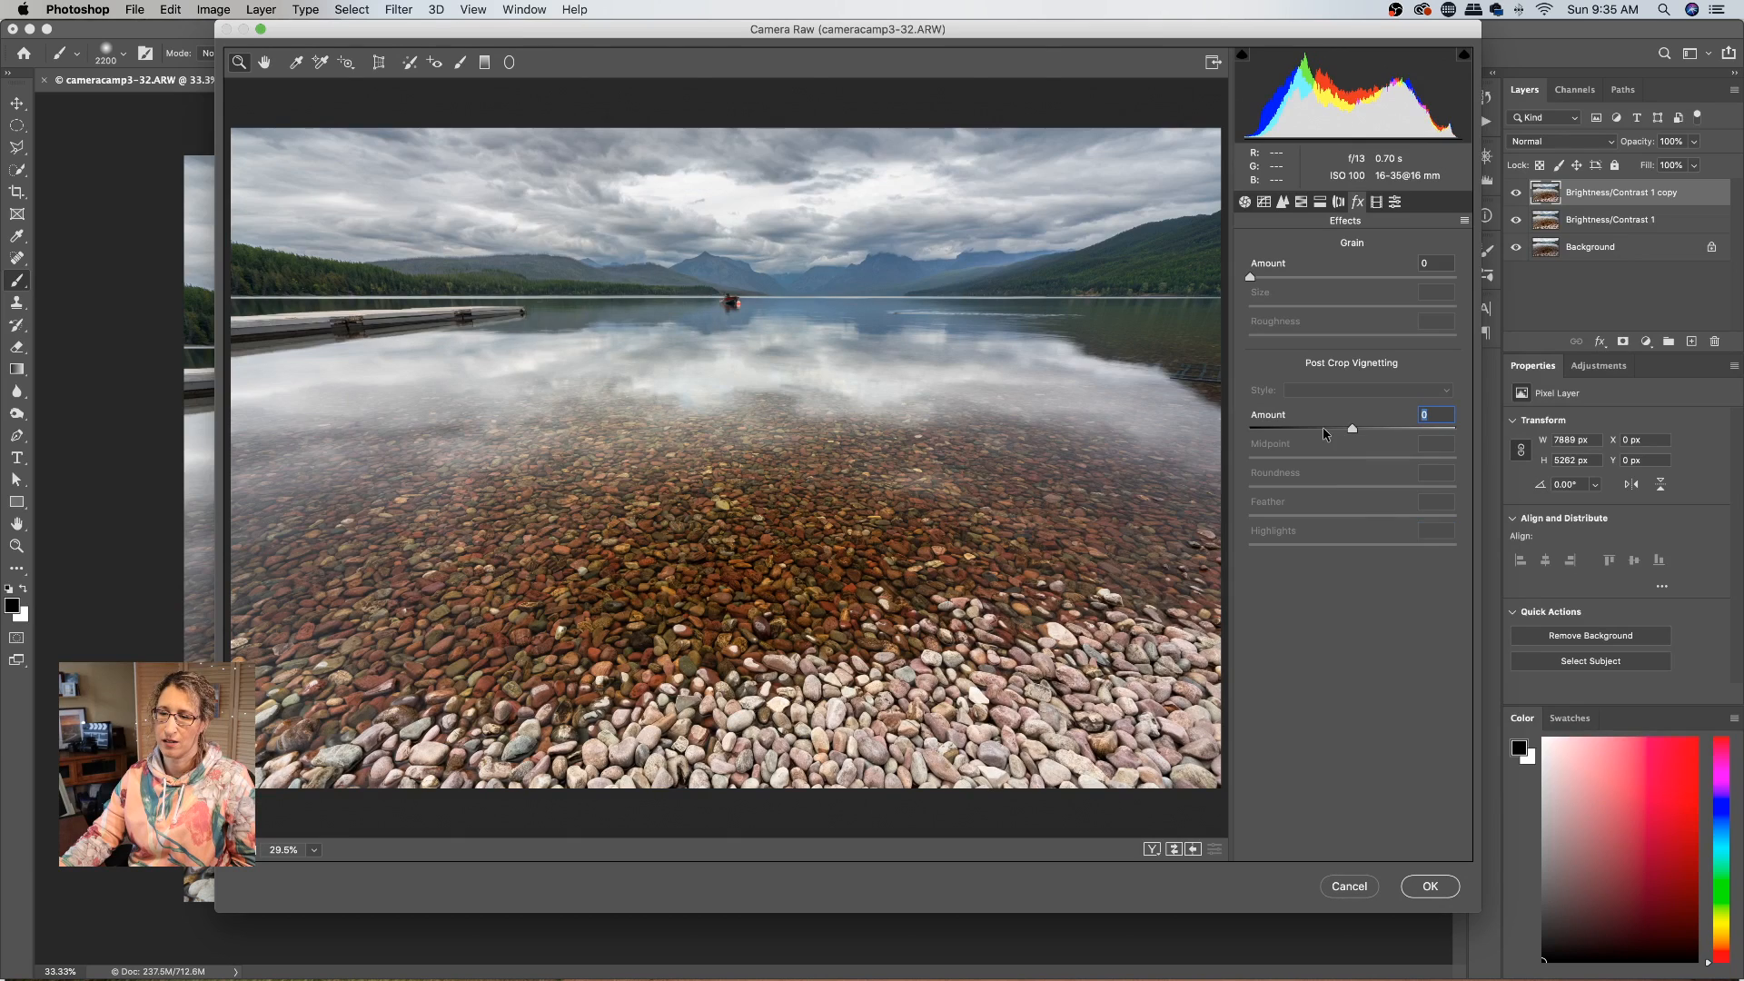
pyautogui.click(1323, 428)
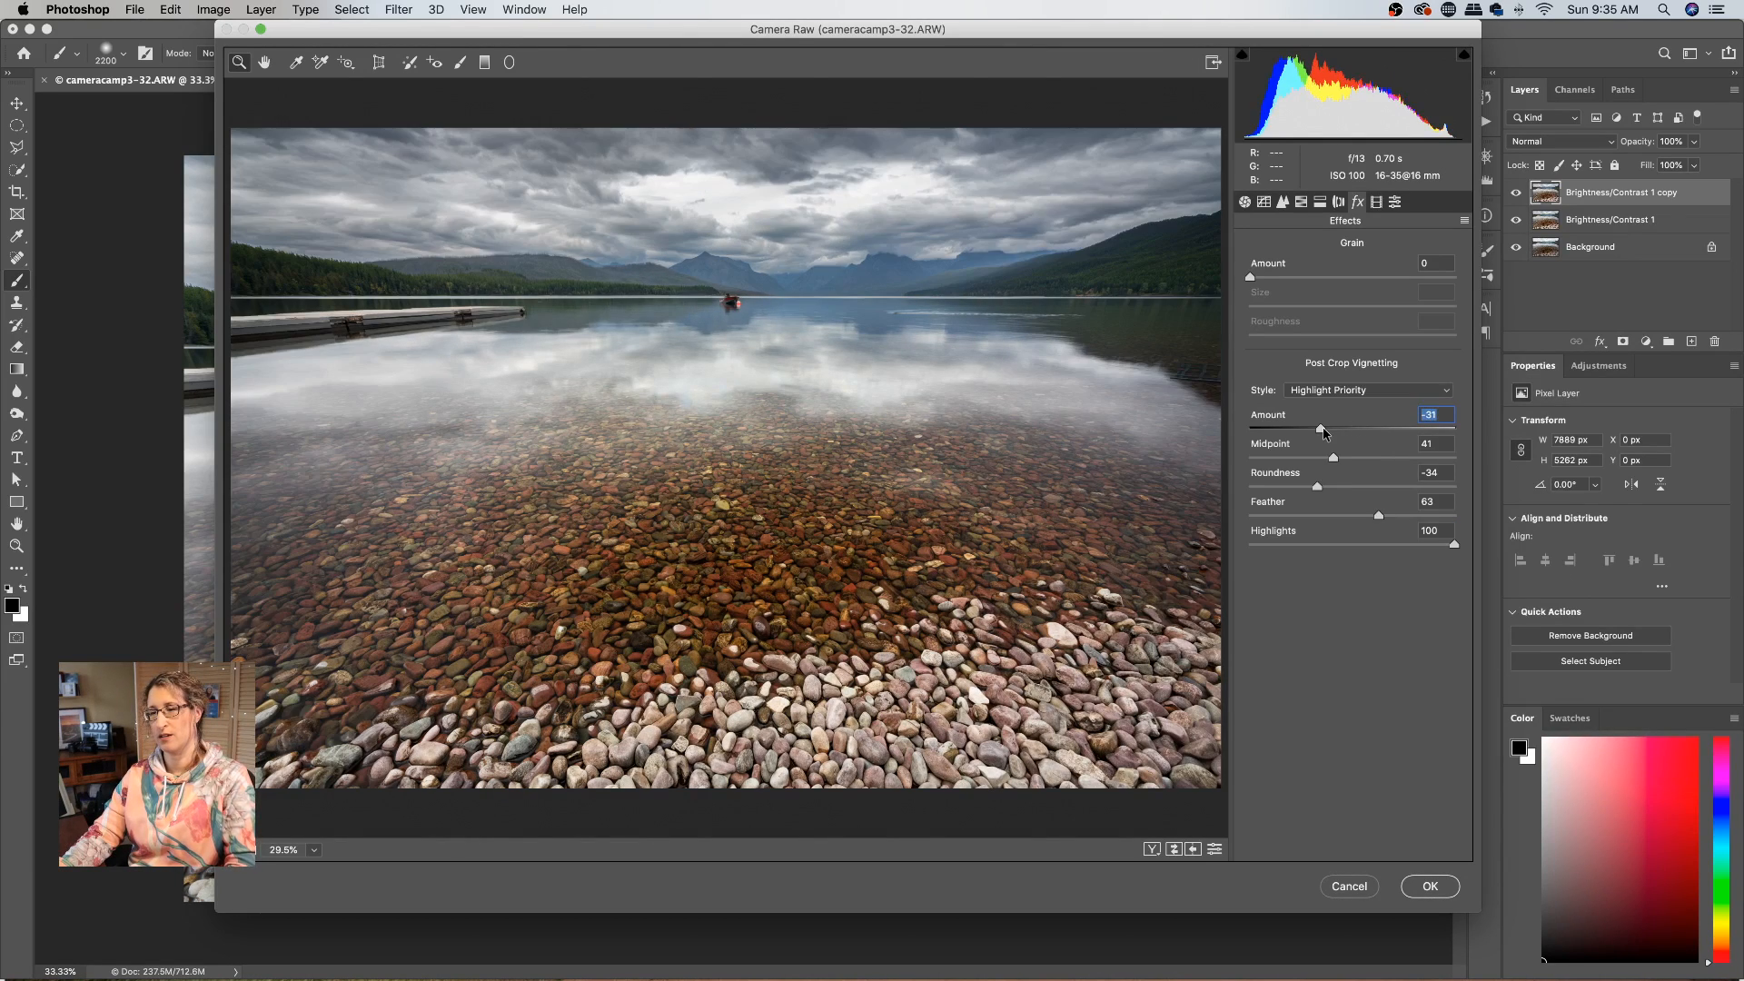
pyautogui.moveTo(1326, 433); pyautogui.dragTo(1331, 432)
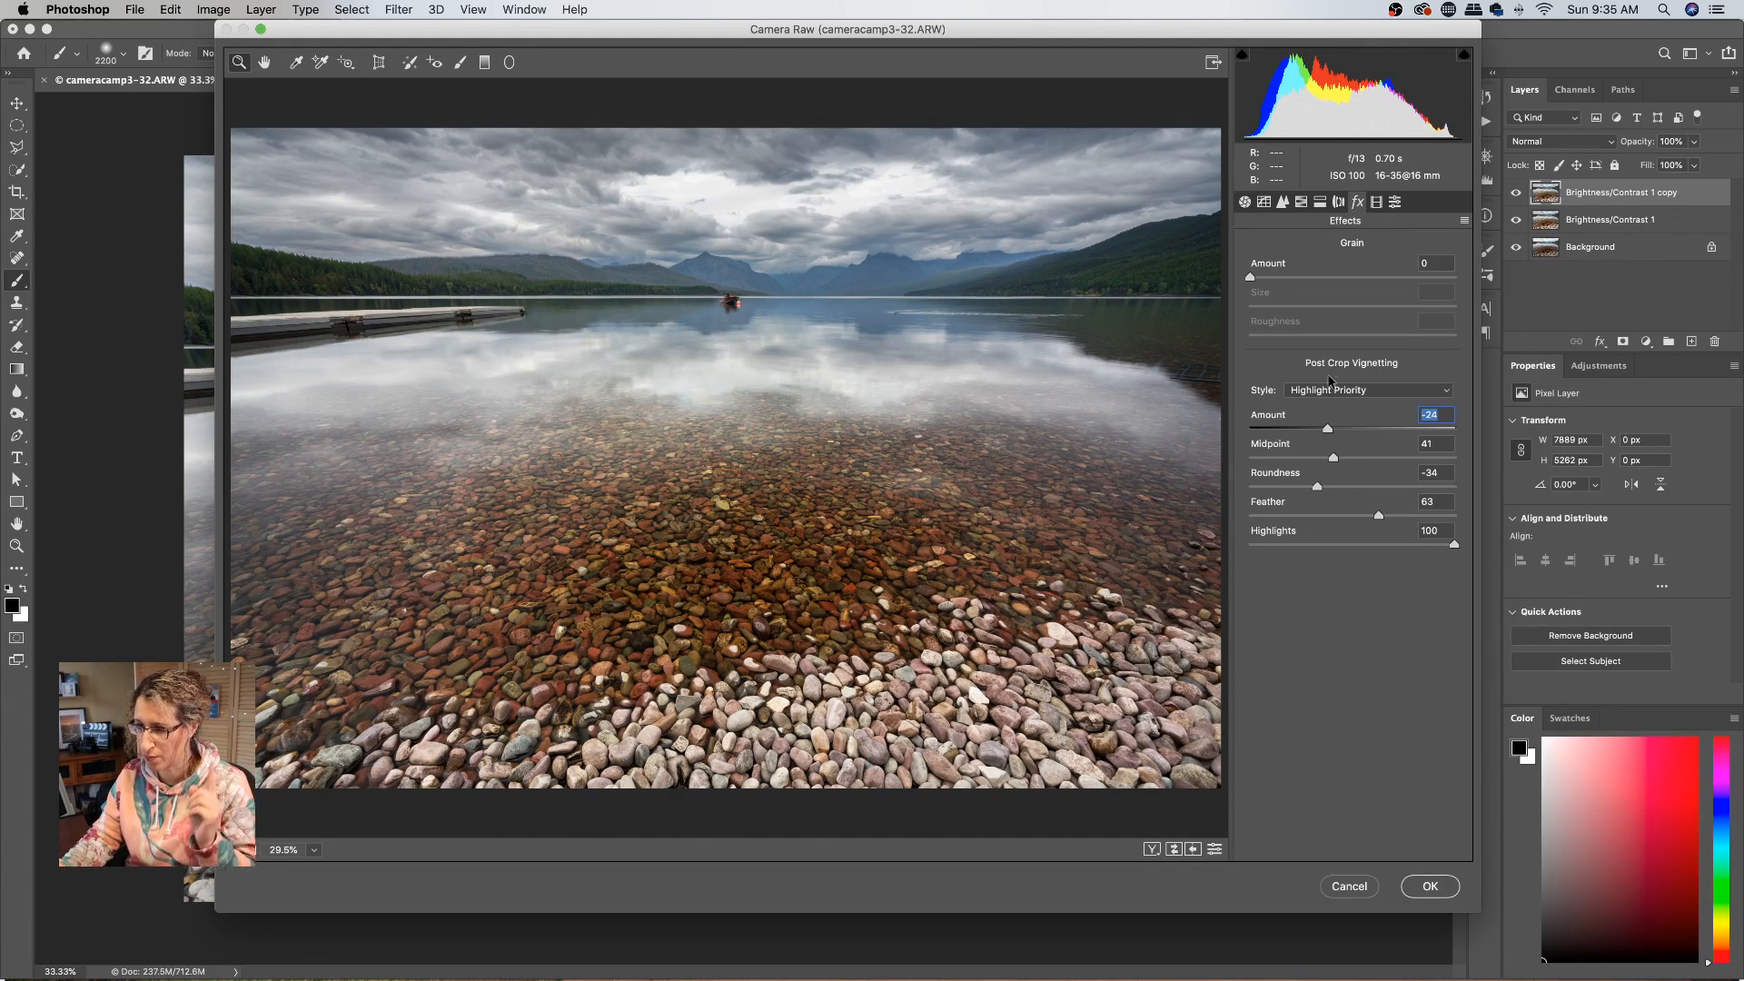
pyautogui.moveTo(1328, 431); pyautogui.dragTo(1326, 432)
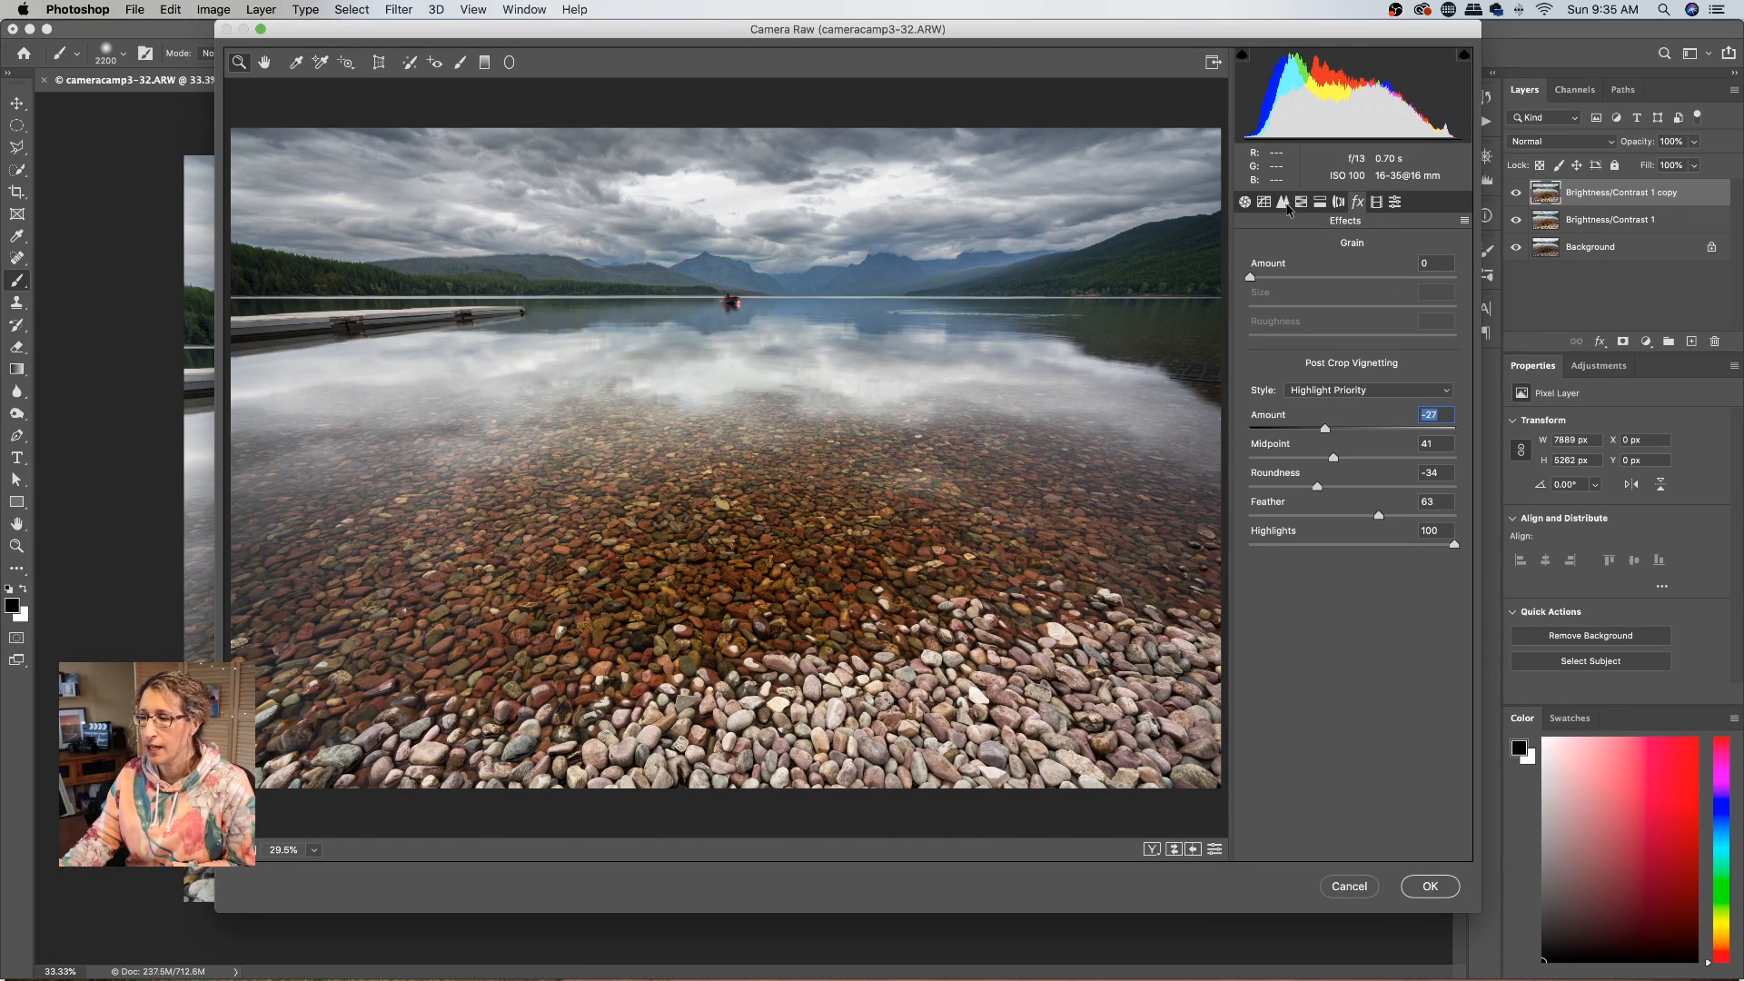
# Step: Set Dehaze to +10, Highlights to +15 and Whites to +25 in the basic adjustments, and apply the Camera Raw filter
pyautogui.click(1244, 201)
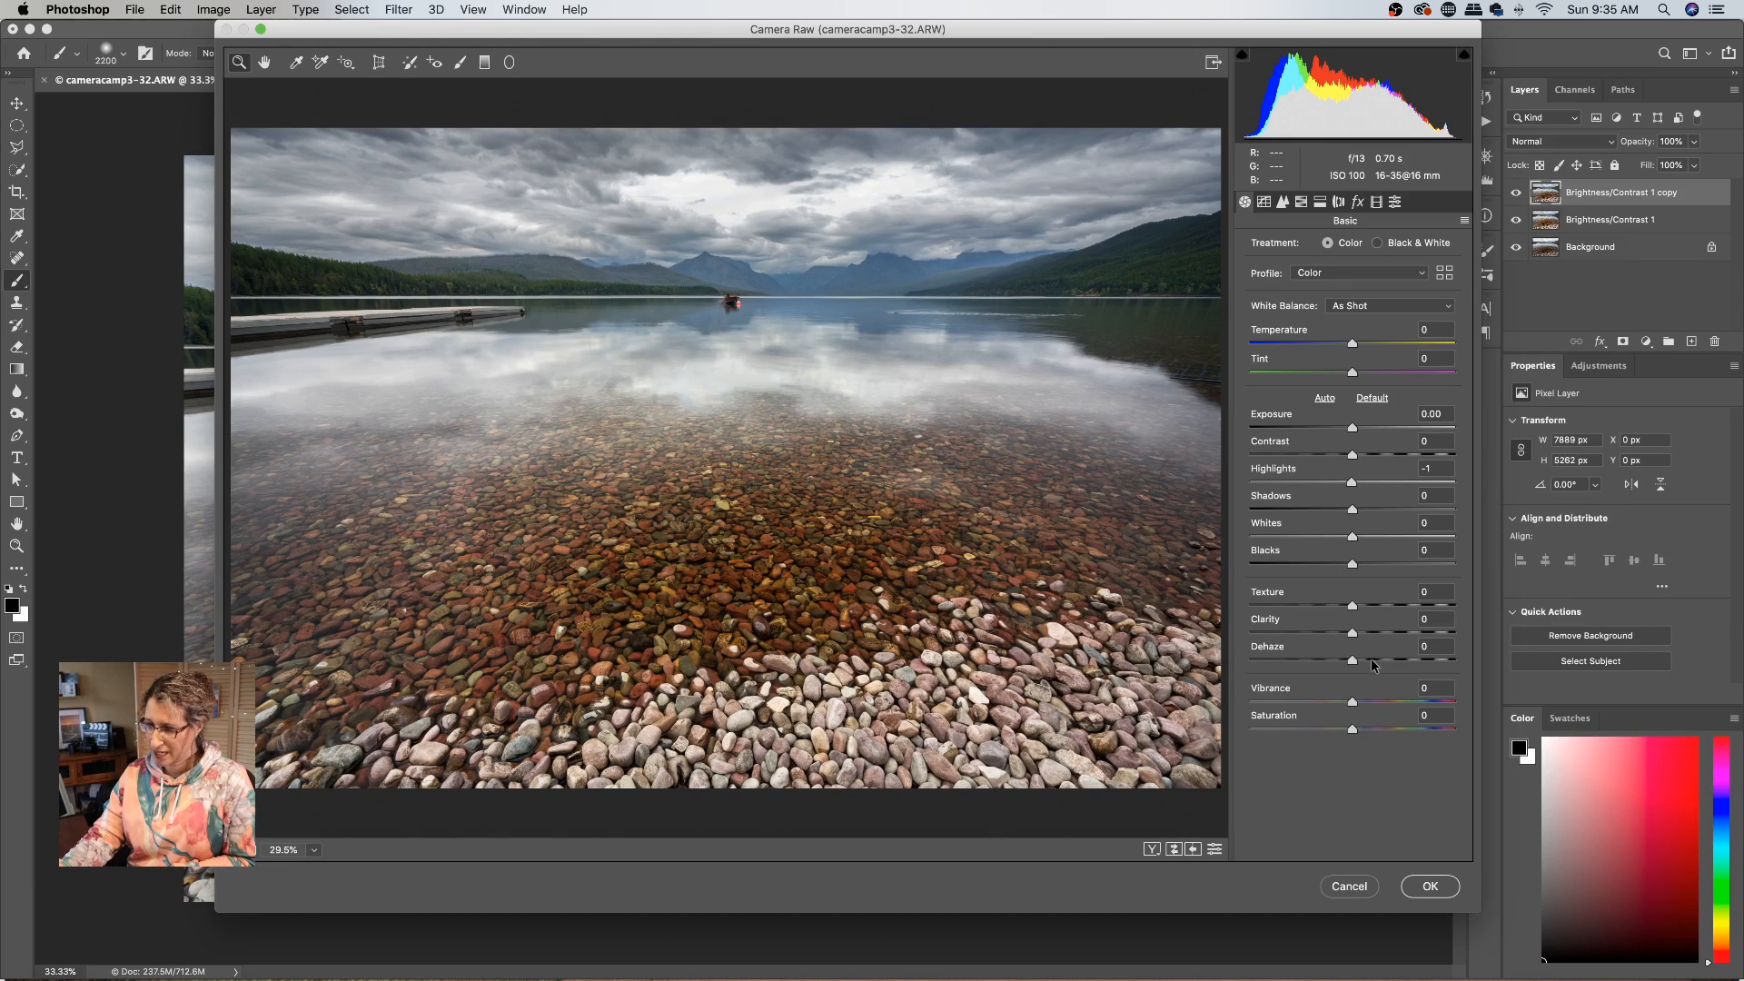
pyautogui.moveTo(1367, 665); pyautogui.dragTo(1362, 664)
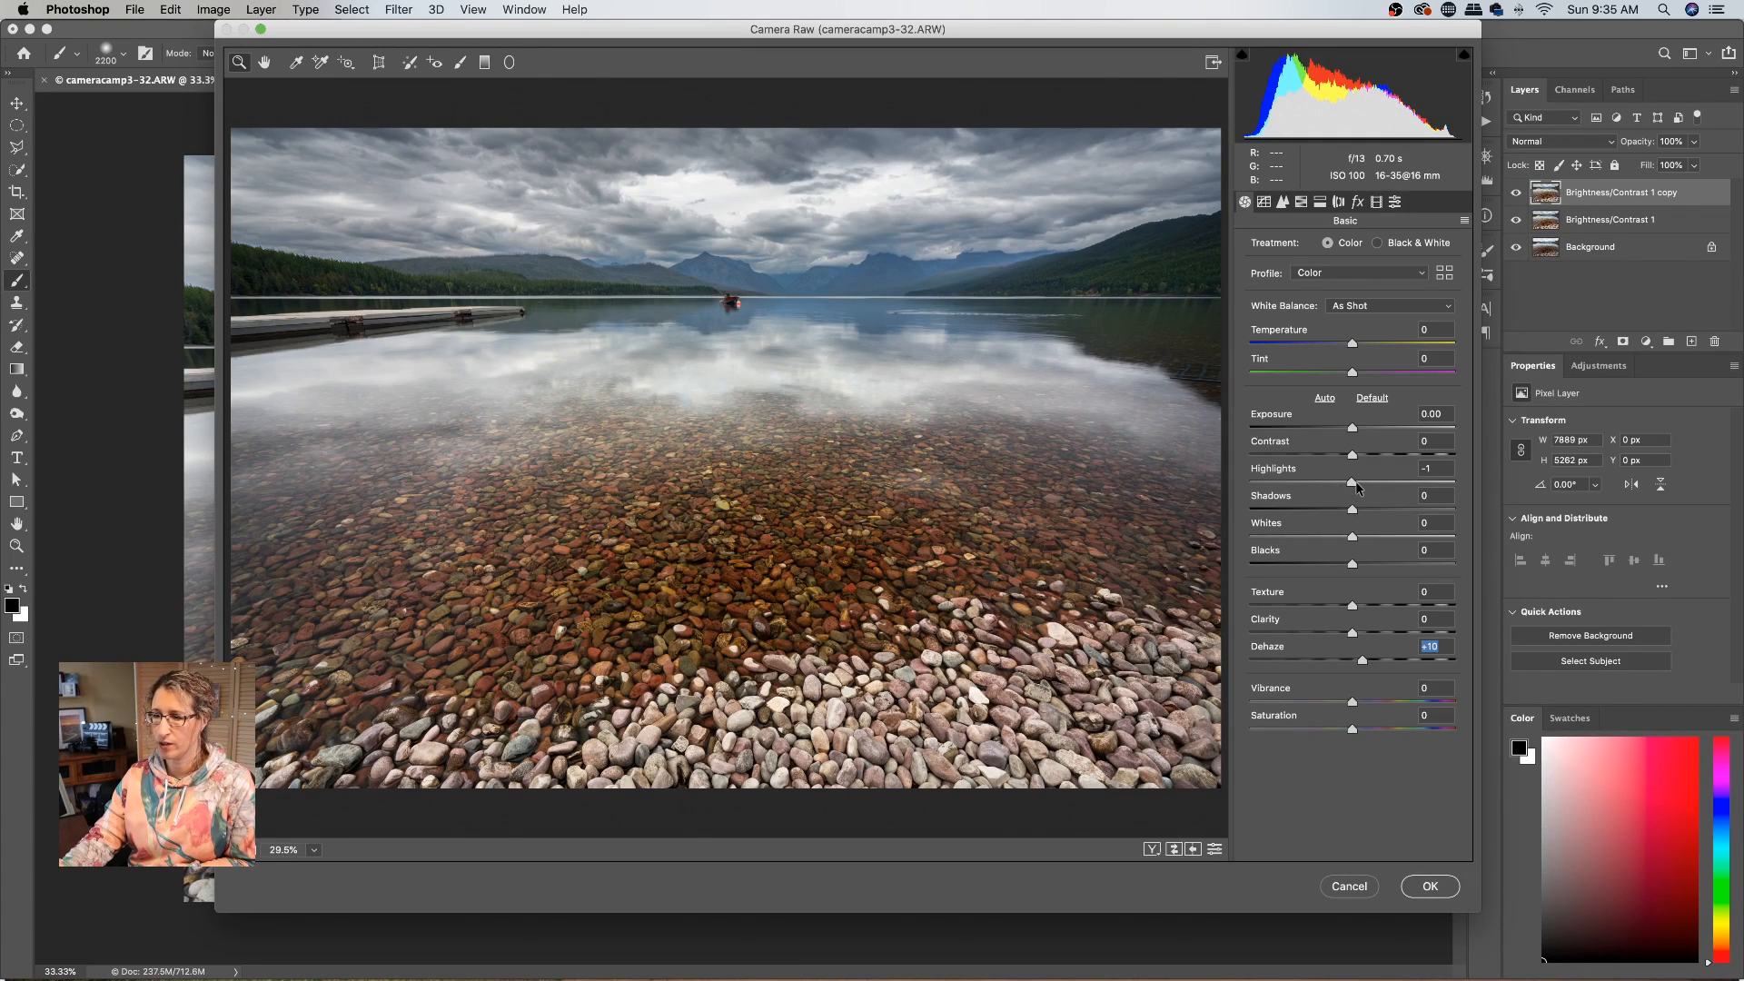
pyautogui.moveTo(1353, 482)
pyautogui.mouseDown()
pyautogui.moveTo(1421, 482)
pyautogui.moveTo(1368, 482)
pyautogui.mouseUp()
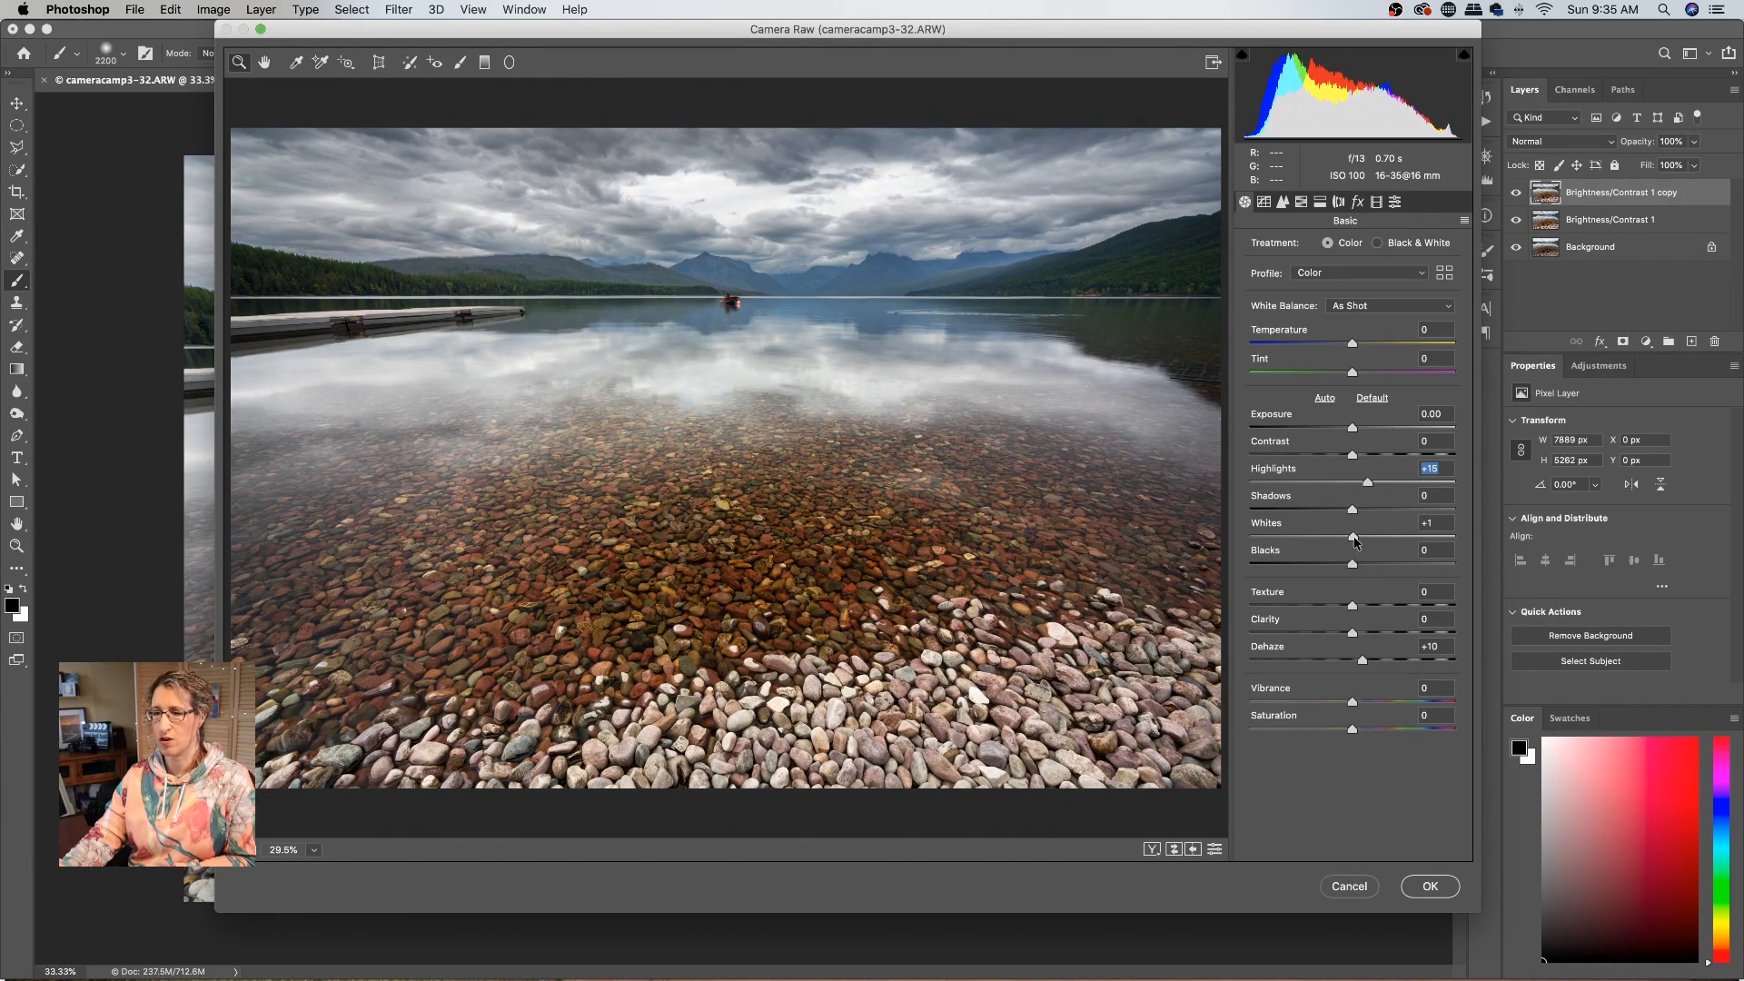
pyautogui.moveTo(1355, 541)
pyautogui.mouseDown()
pyautogui.moveTo(1395, 539)
pyautogui.moveTo(1379, 540)
pyautogui.mouseUp()
pyautogui.click(1431, 887)
pyautogui.hotkey('ctrl', 'Up')
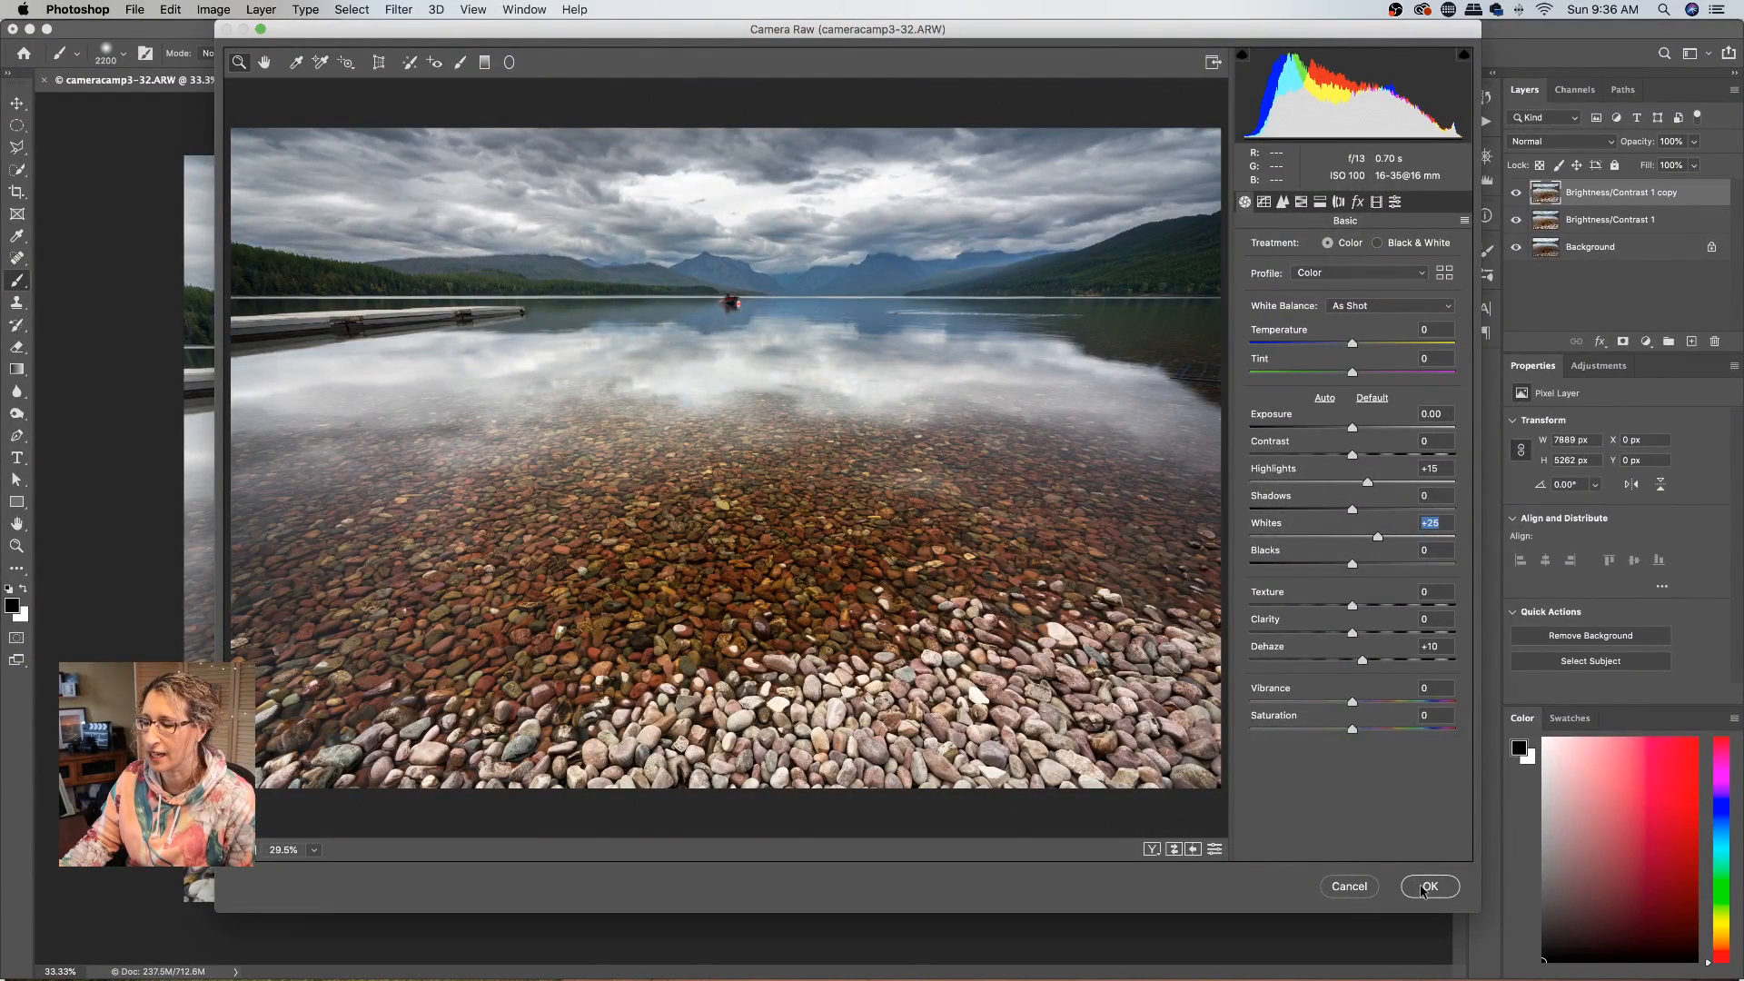
pyautogui.click(1423, 890)
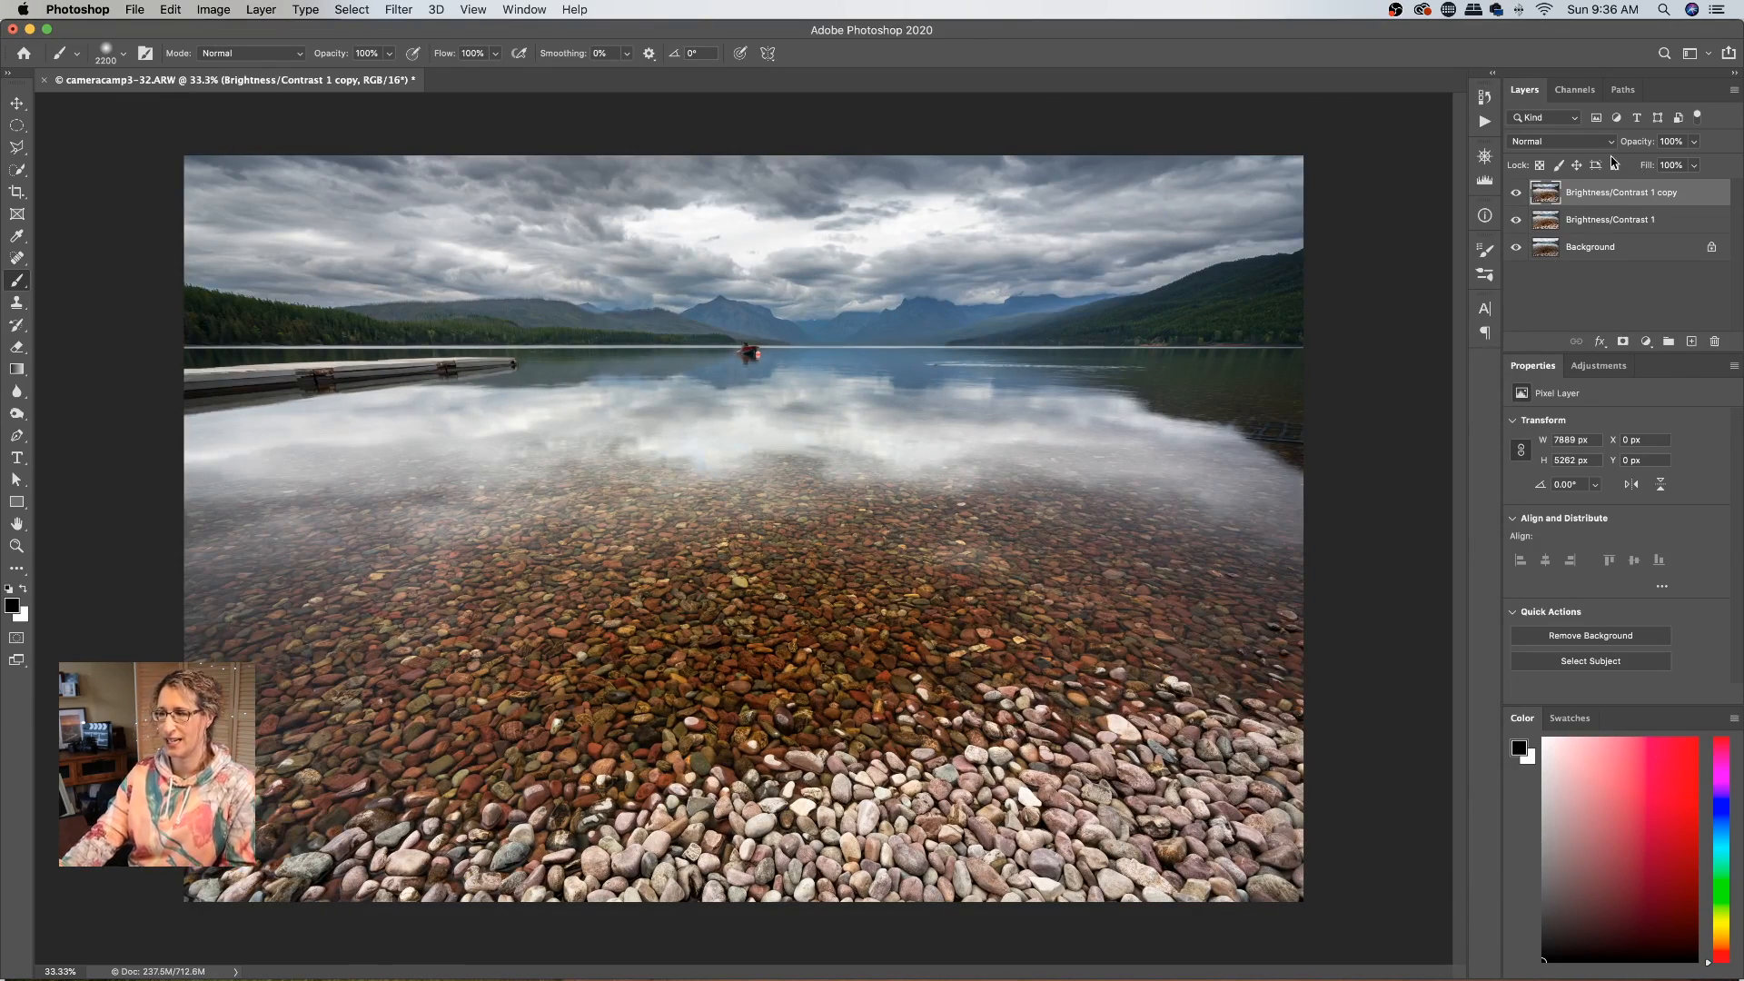
# Step: Compare the photo without and with the Camera Raw edits by hiding and showing Brightness/Contrast 1 copy
pyautogui.click(1516, 195)
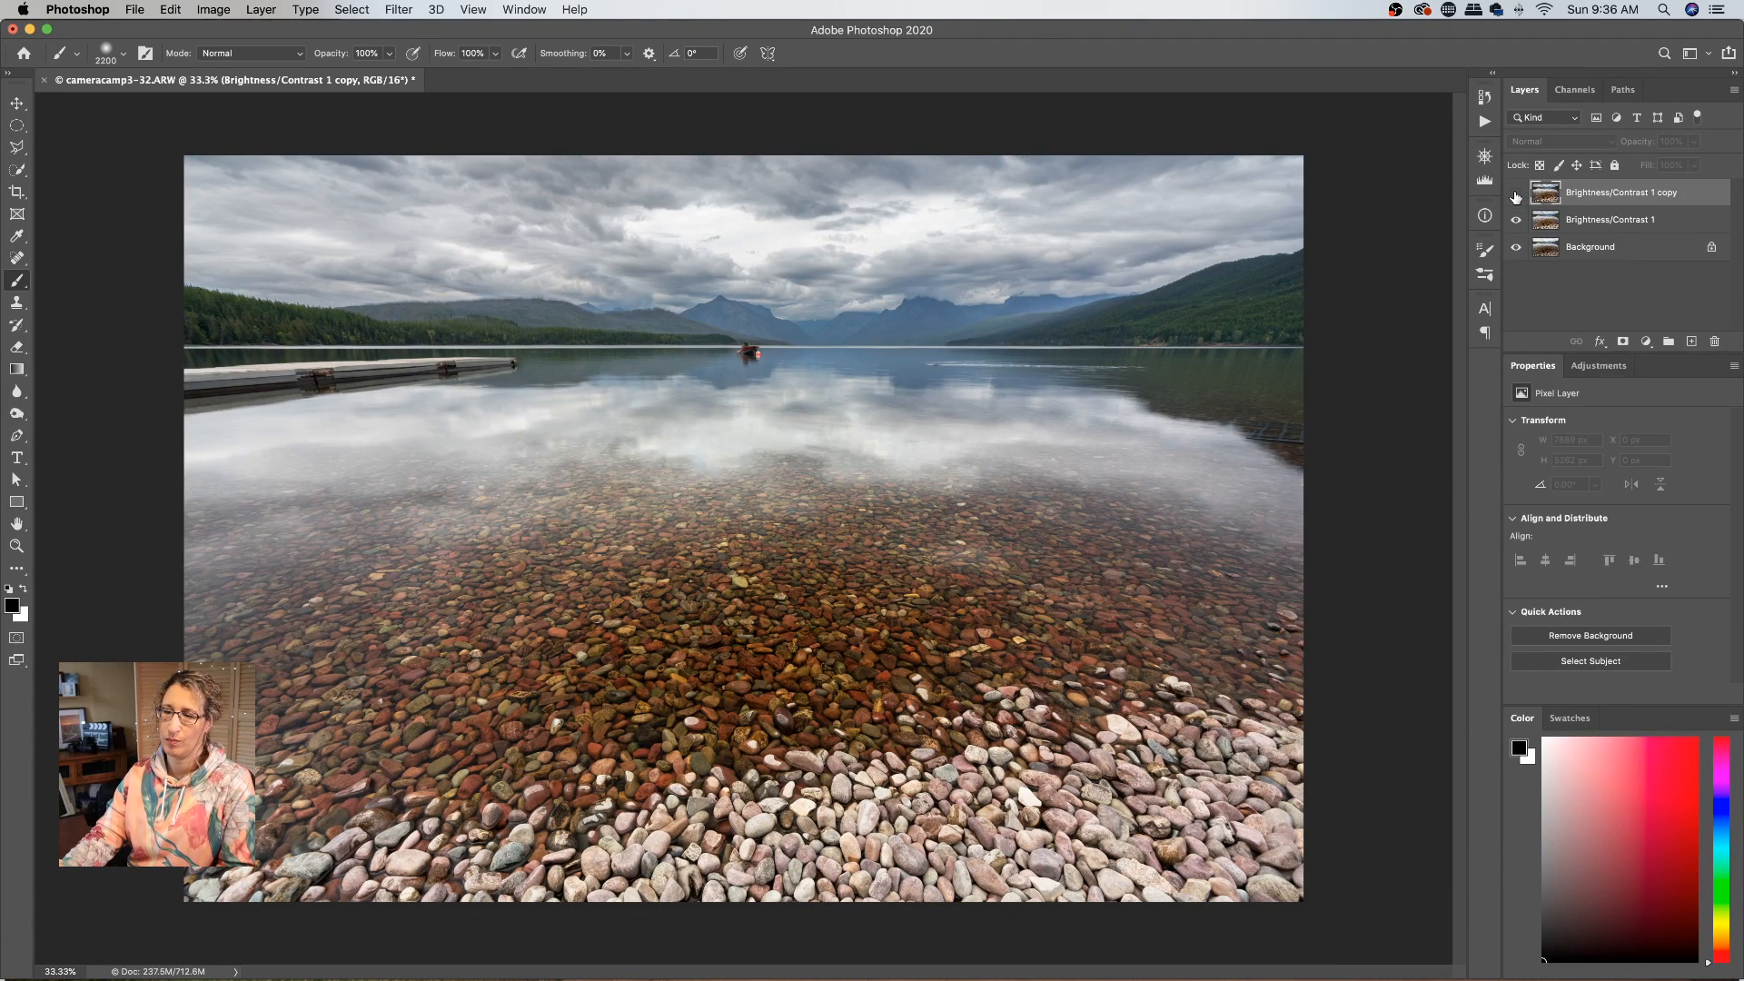
pyautogui.click(1516, 194)
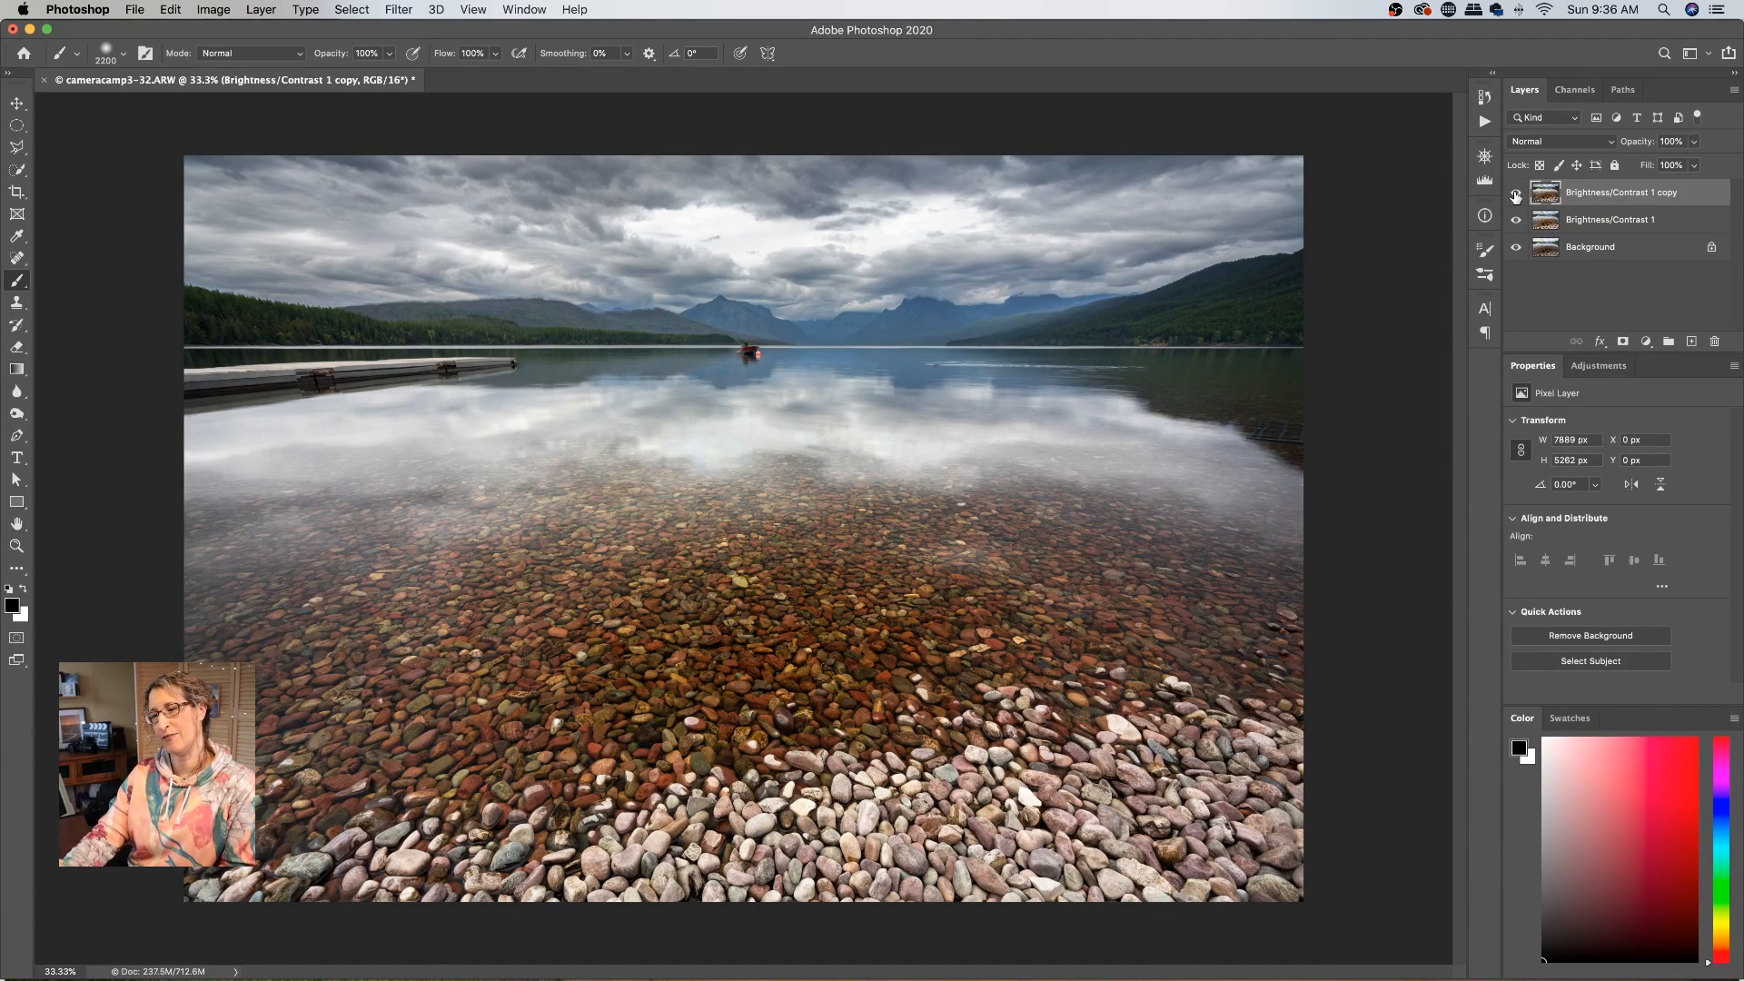
pyautogui.click(1516, 195)
pyautogui.click(1516, 194)
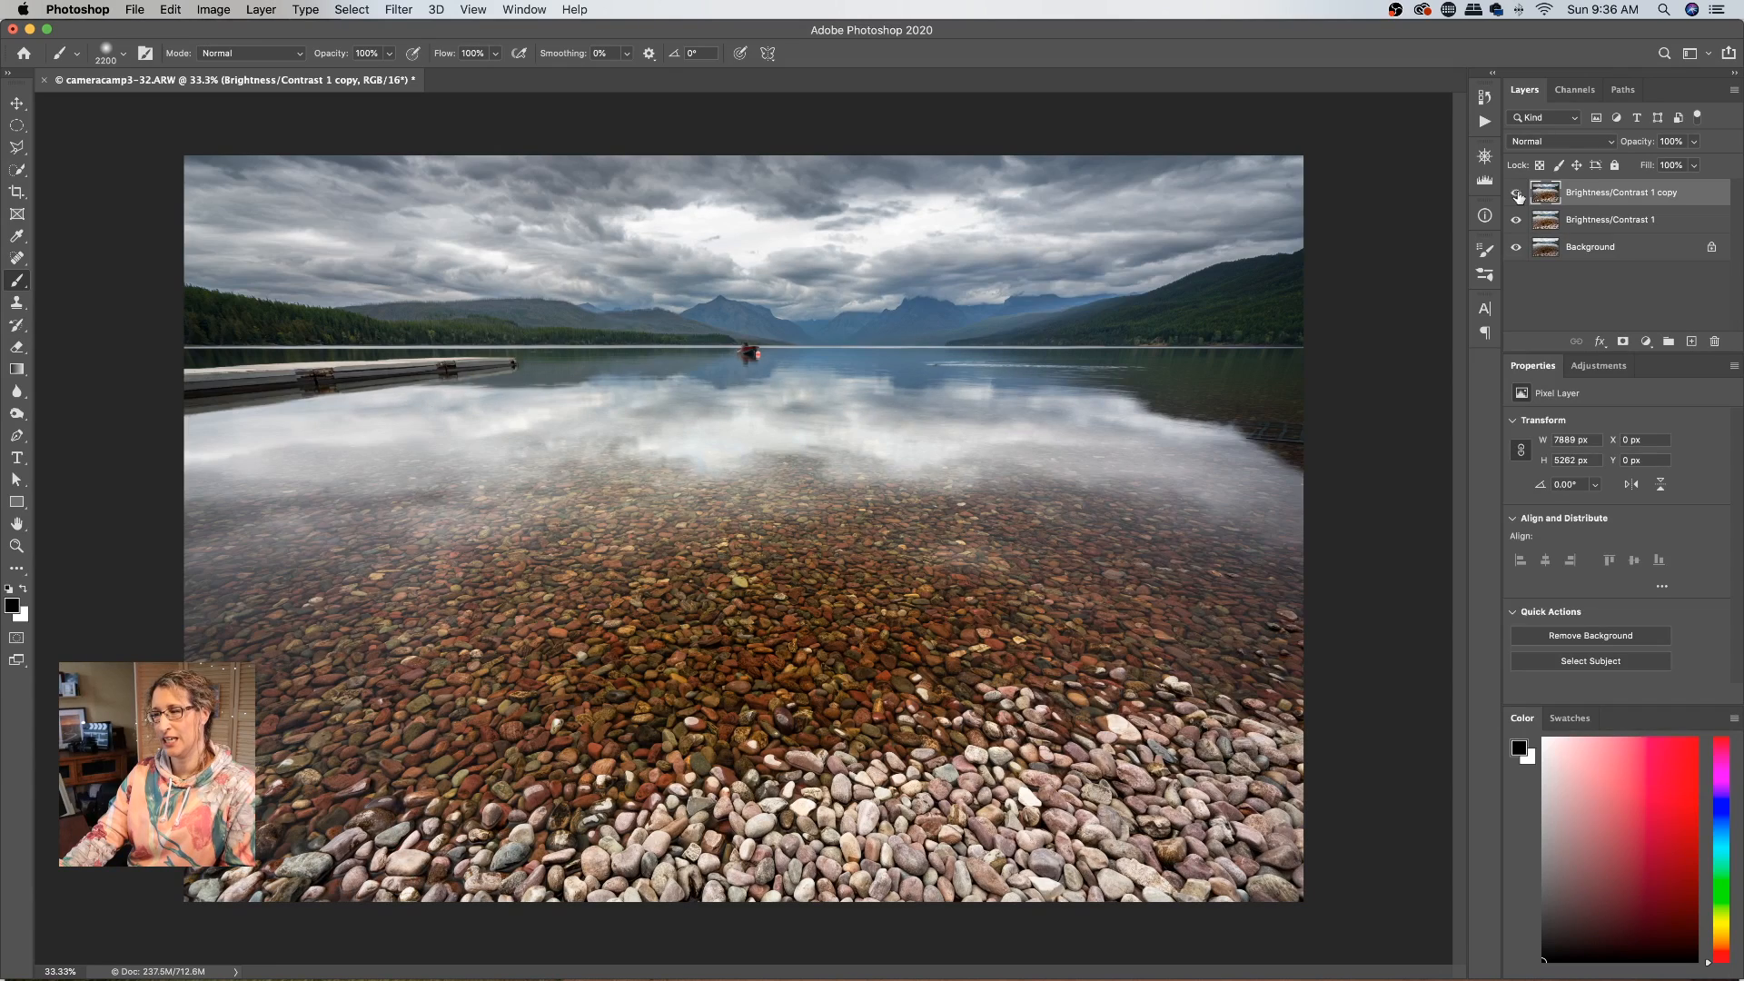
# Step: Add a white layer mask to Brightness/Contrast 1 copy and reduce the brush size to 900
pyautogui.click(1624, 343)
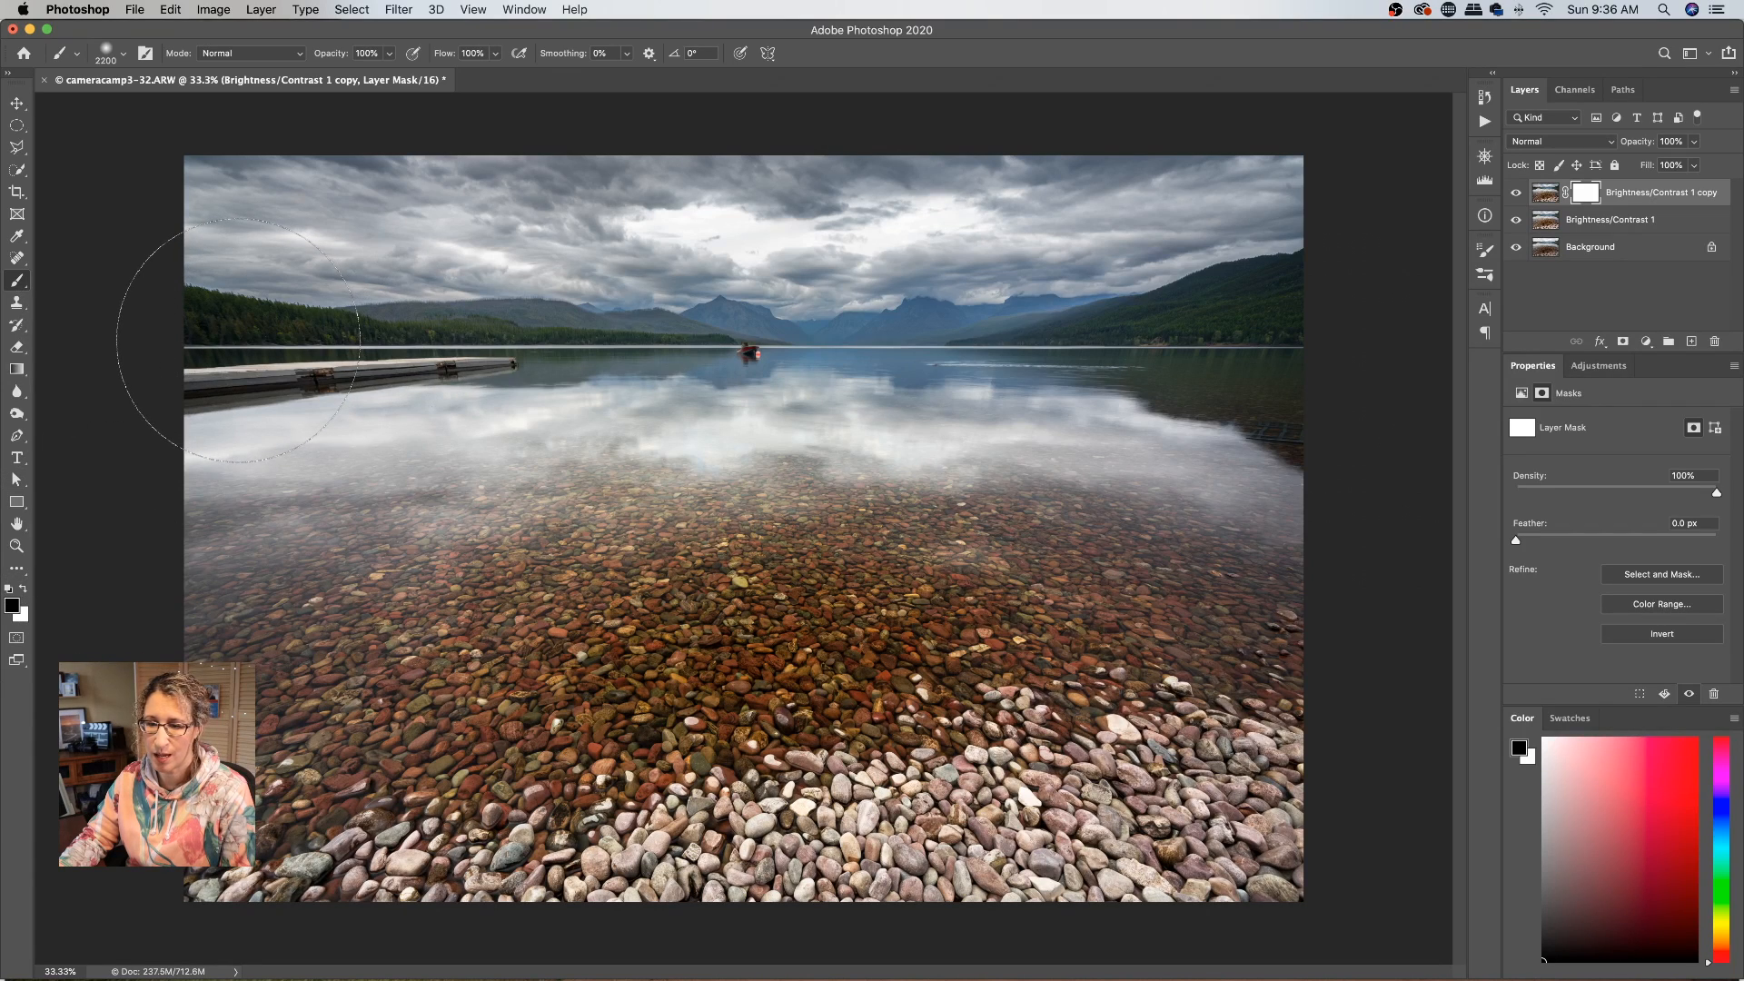
pyautogui.press('[')
pyautogui.press('[')
pyautogui.press('[')
pyautogui.press('[')
pyautogui.press('[')
pyautogui.press('[')
pyautogui.press('[')
pyautogui.press('[')
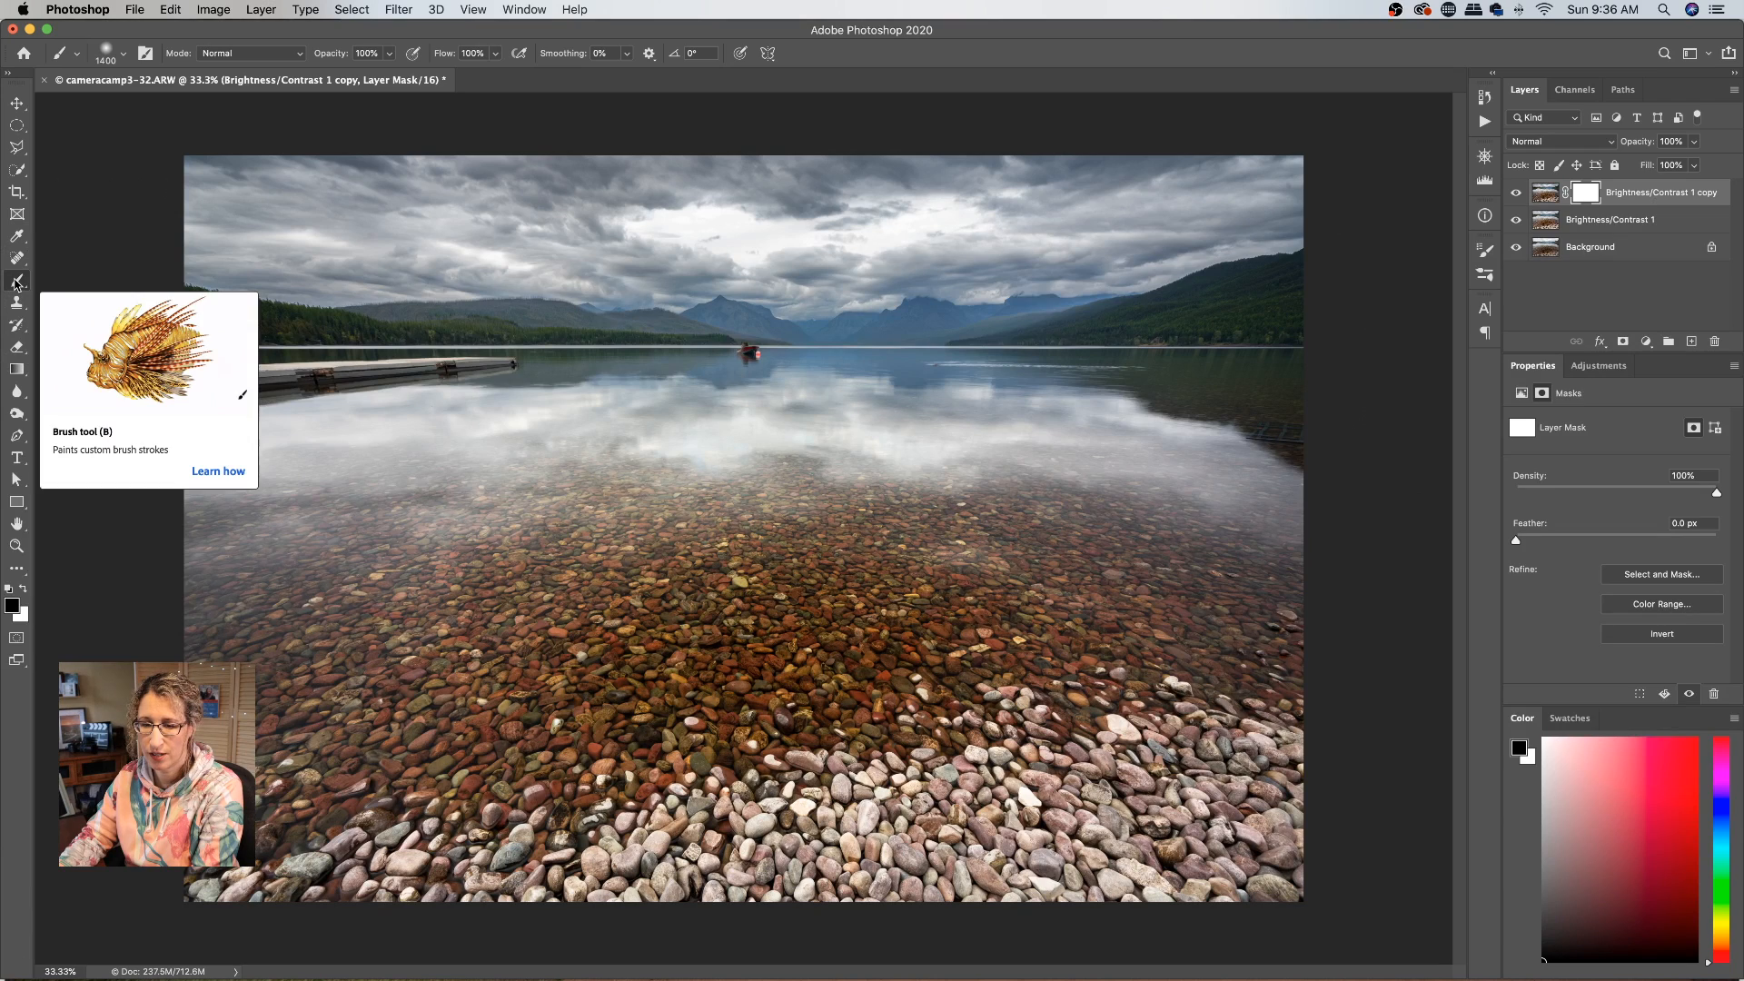
pyautogui.press('[')
pyautogui.press('[')
pyautogui.press('[')
pyautogui.press('[')
pyautogui.press('[')
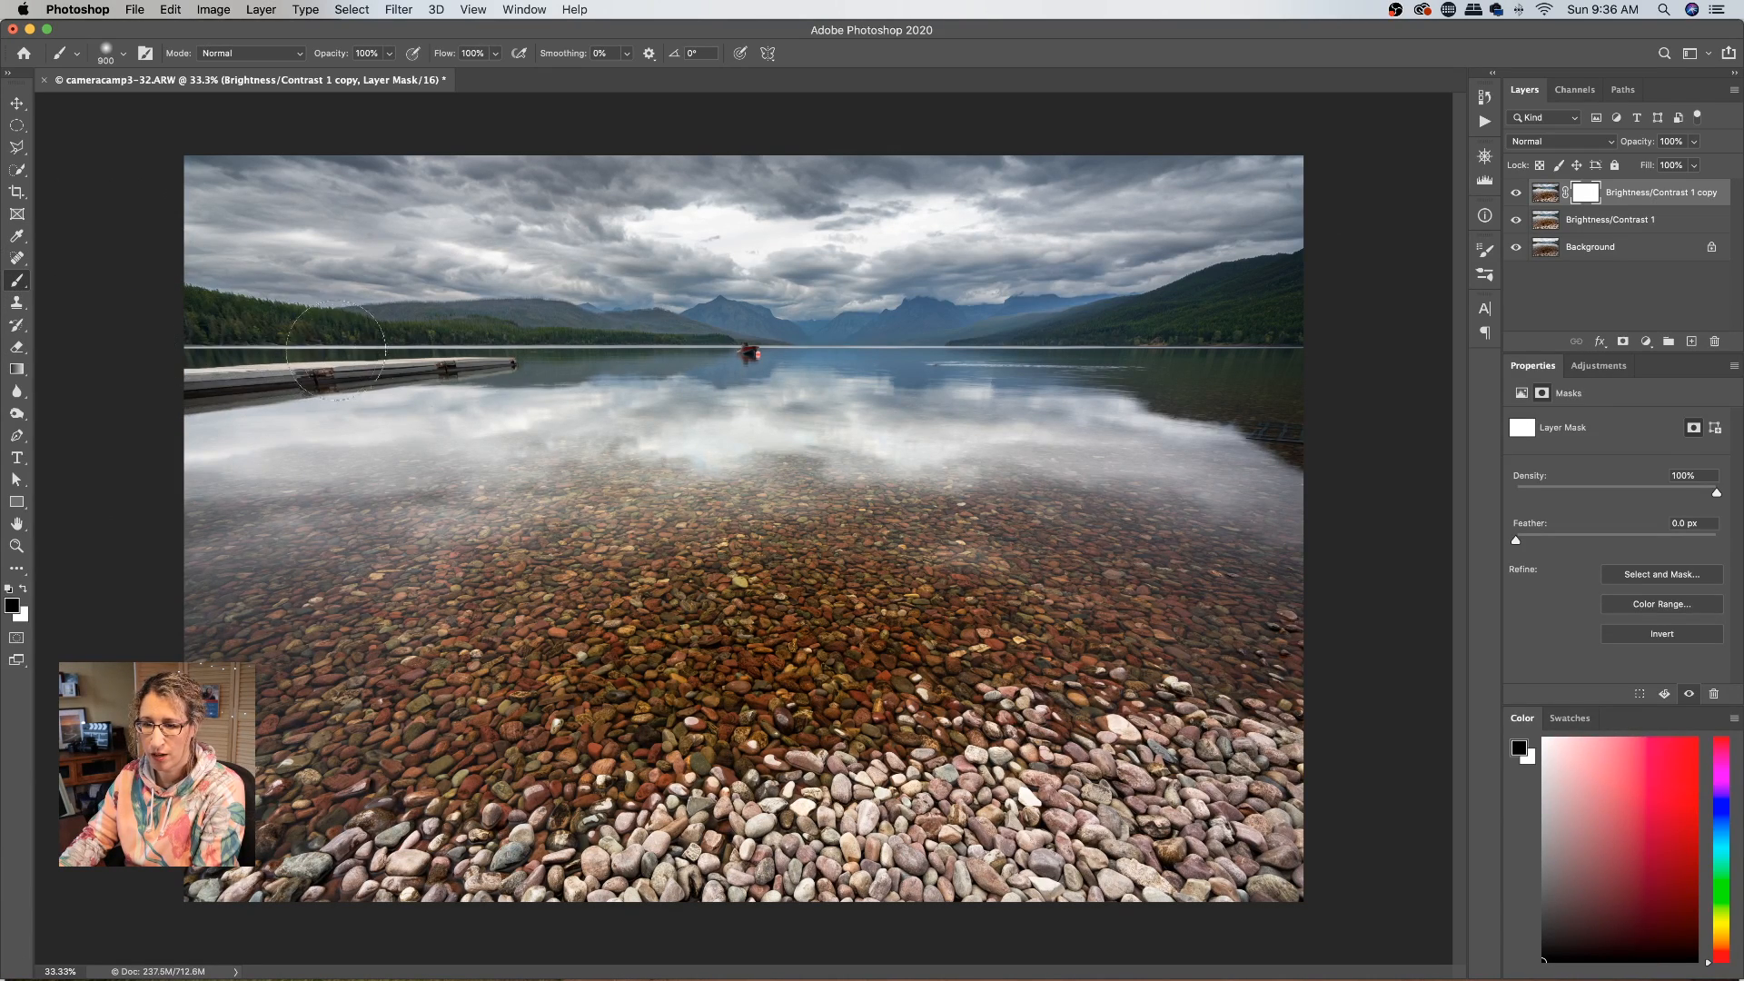
# Step: Try painting black at full opacity over both far shorelines on the mask, and undo the strokes
pyautogui.moveTo(1094, 358)
pyautogui.mouseDown()
pyautogui.moveTo(1326, 303)
pyautogui.moveTo(1217, 313)
pyautogui.moveTo(1264, 381)
pyautogui.moveTo(1354, 435)
pyautogui.moveTo(1281, 440)
pyautogui.moveTo(1125, 365)
pyautogui.moveTo(1190, 411)
pyautogui.moveTo(1144, 381)
pyautogui.mouseUp()
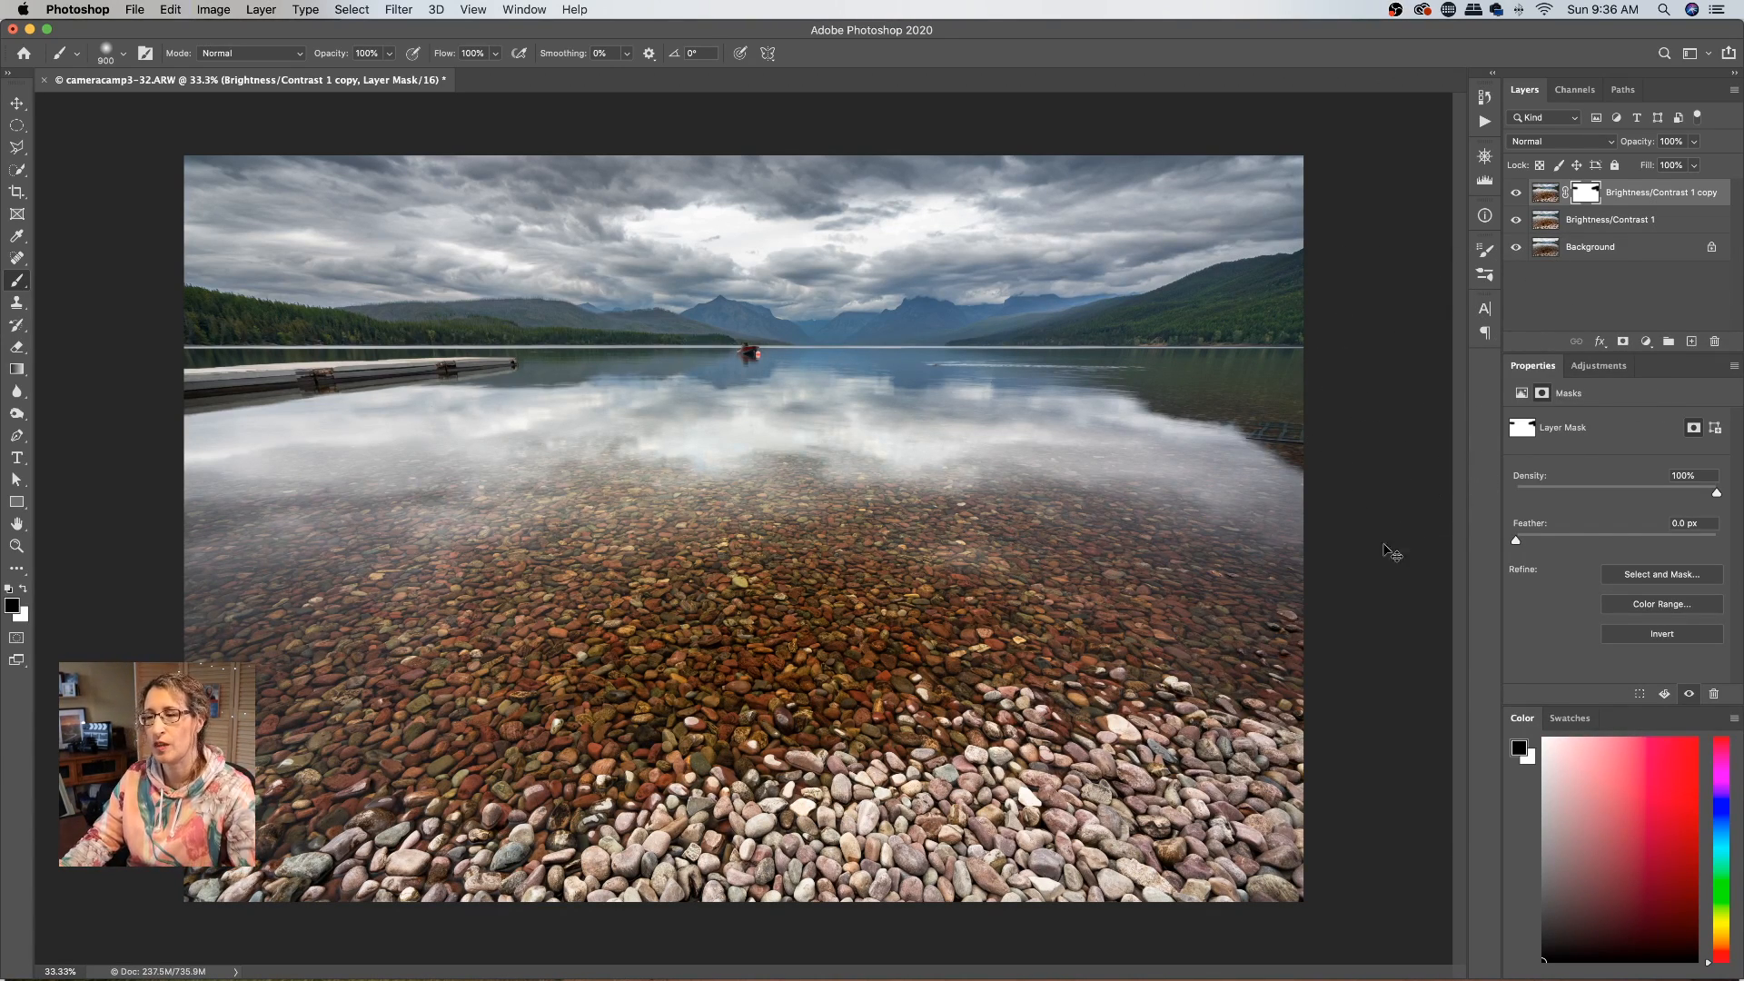
pyautogui.press('super+z')
pyautogui.press('super+z')
pyautogui.press('super+z')
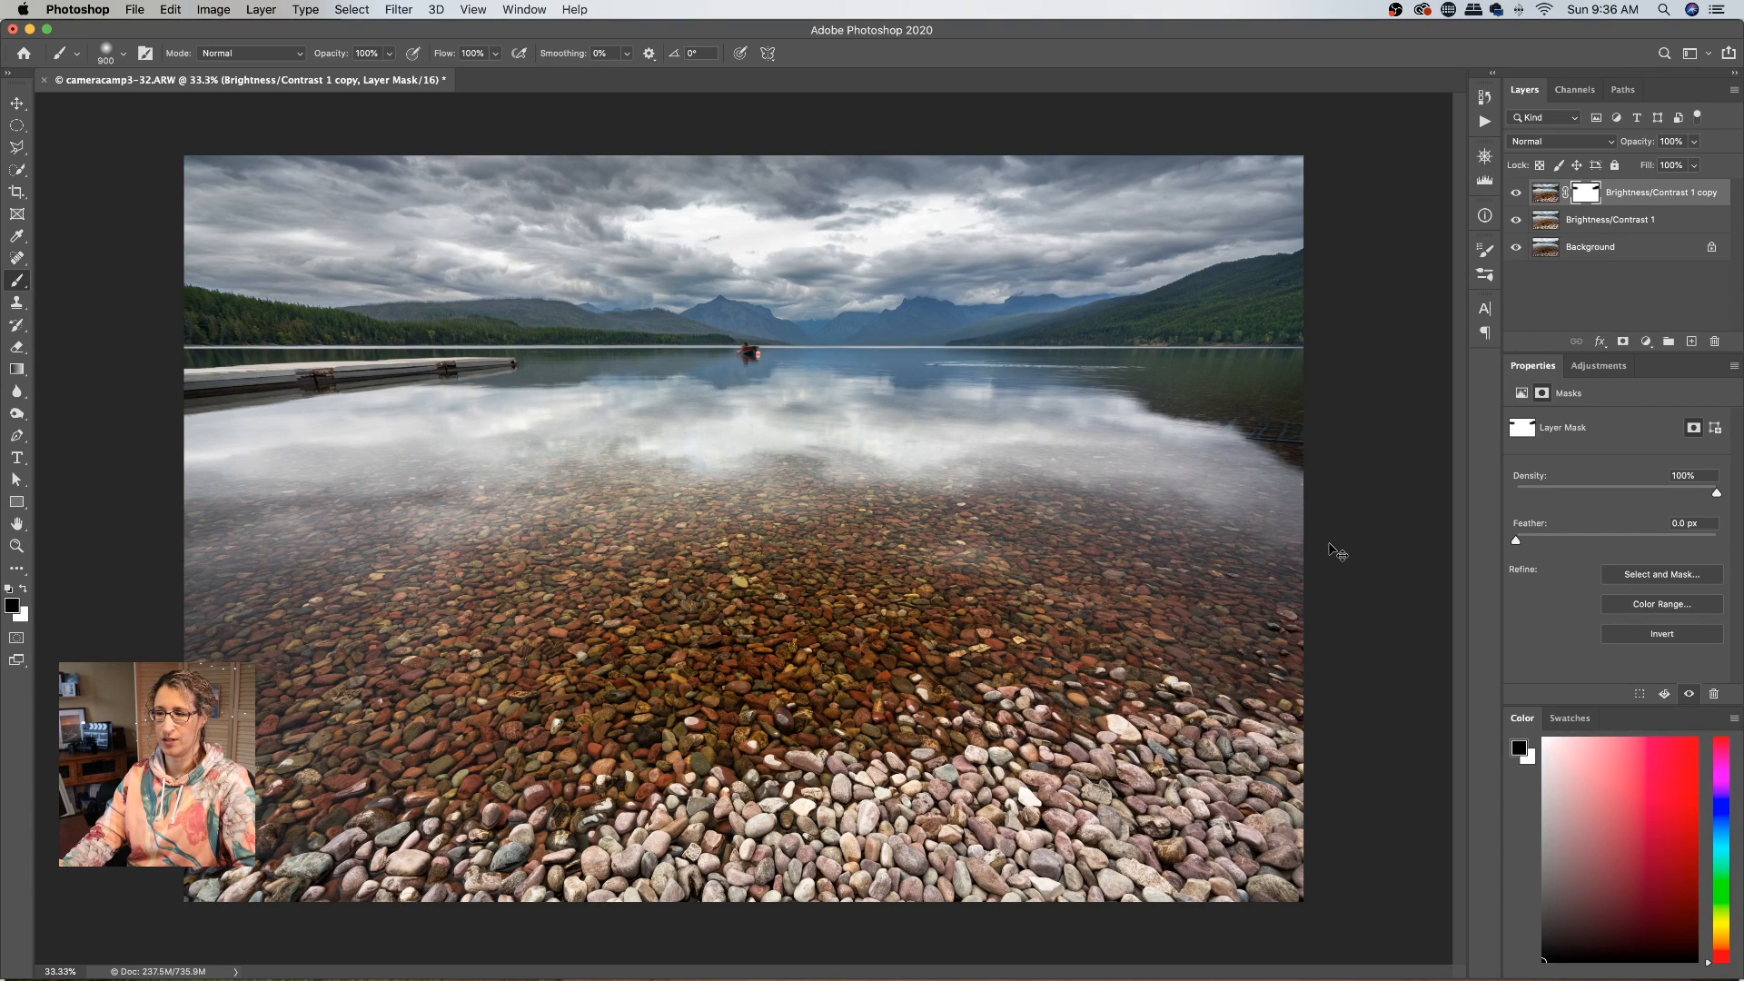
pyautogui.press('super+z')
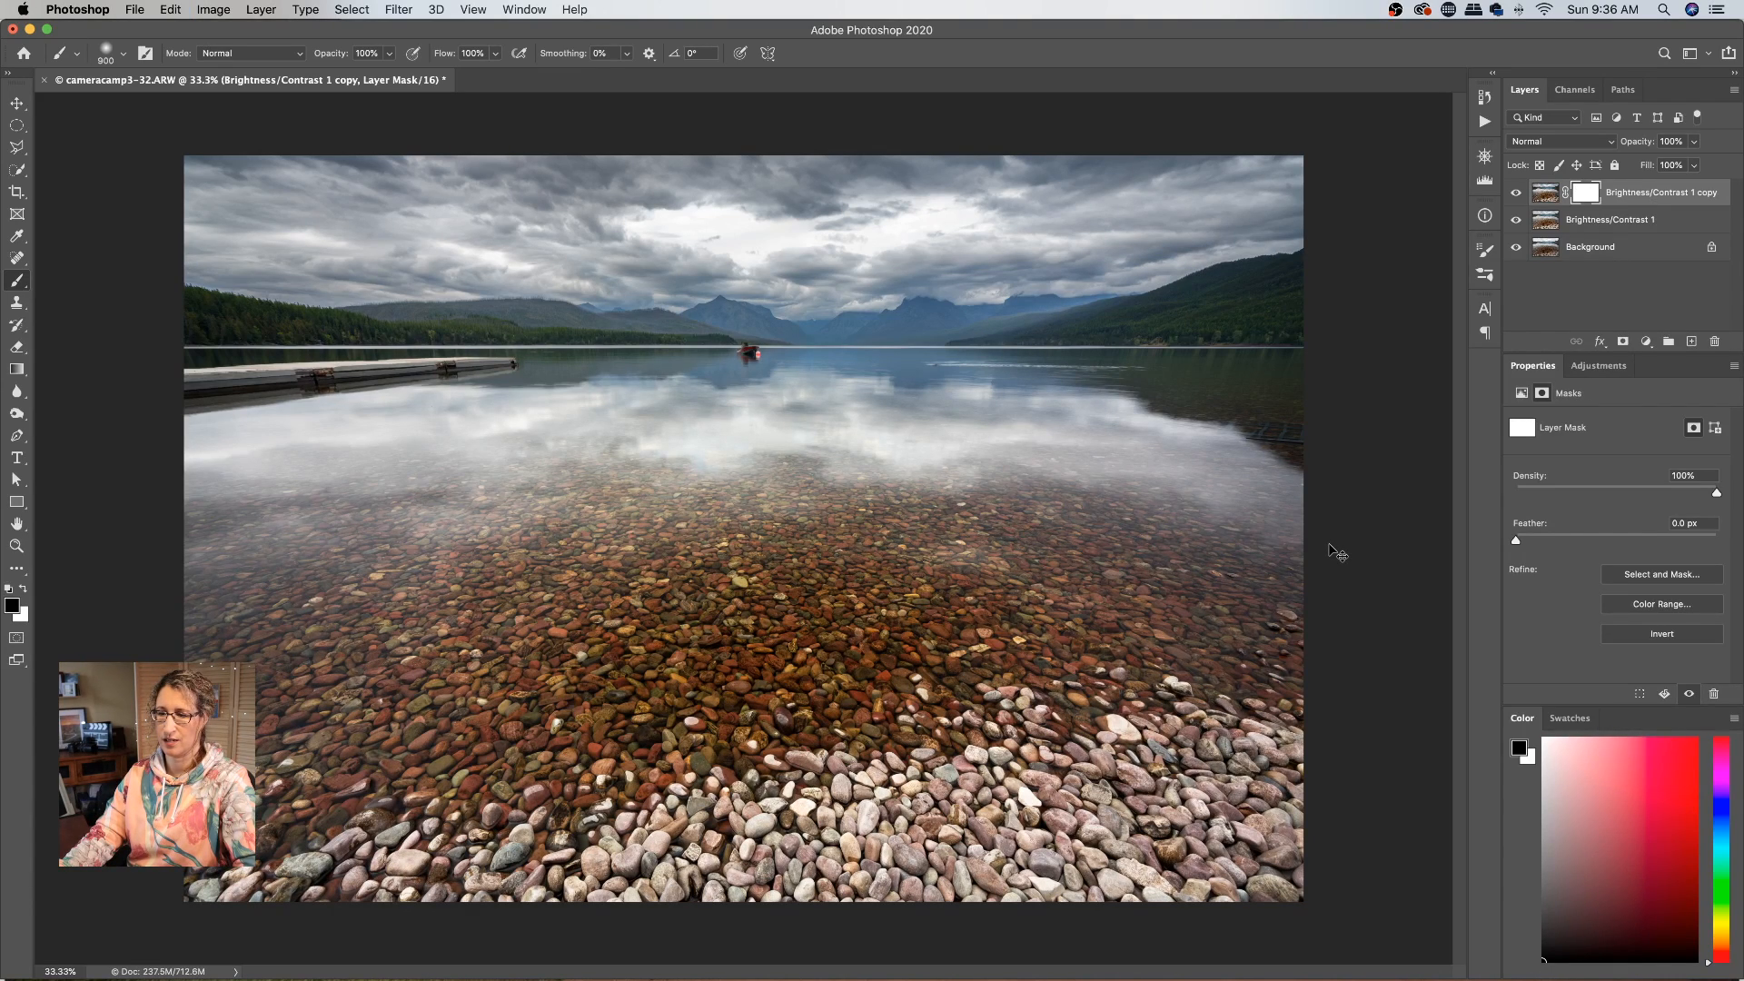
pyautogui.press('shift+super+z')
pyautogui.press('super+z')
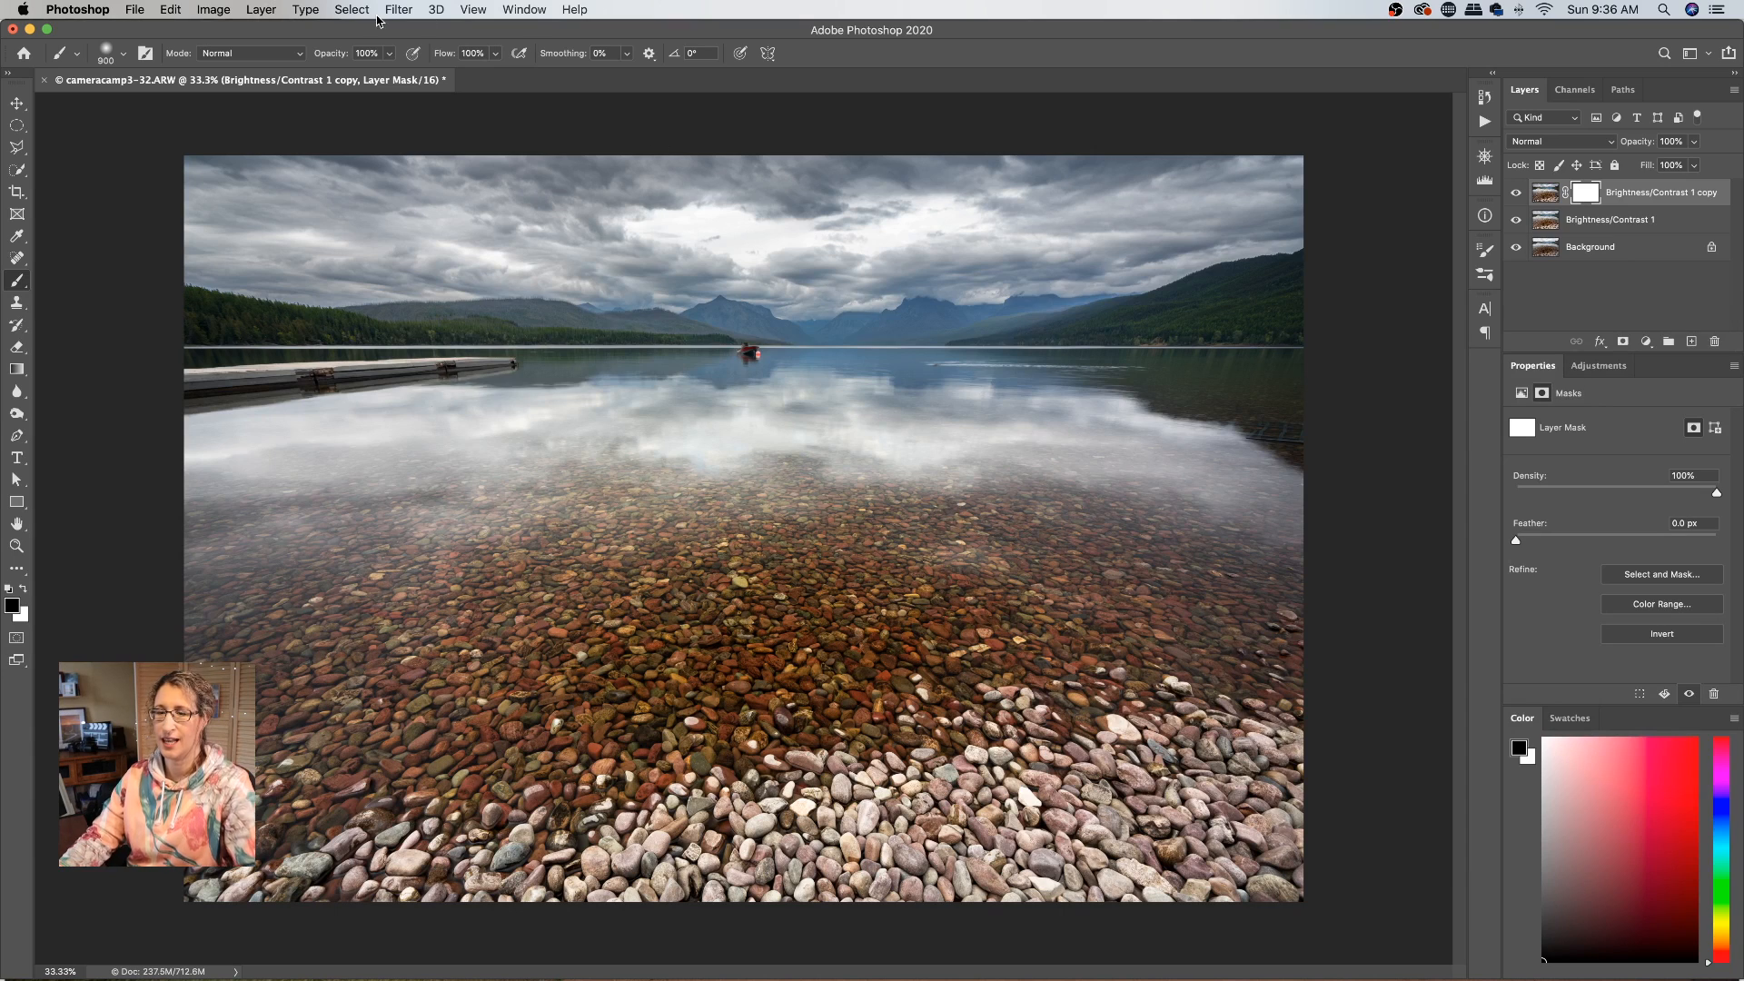
# Step: Set the brush opacity to 50% and paint black on the mask over the far shorelines to soften the vignette there
pyautogui.click(389, 52)
pyautogui.moveTo(359, 73); pyautogui.dragTo(350, 74)
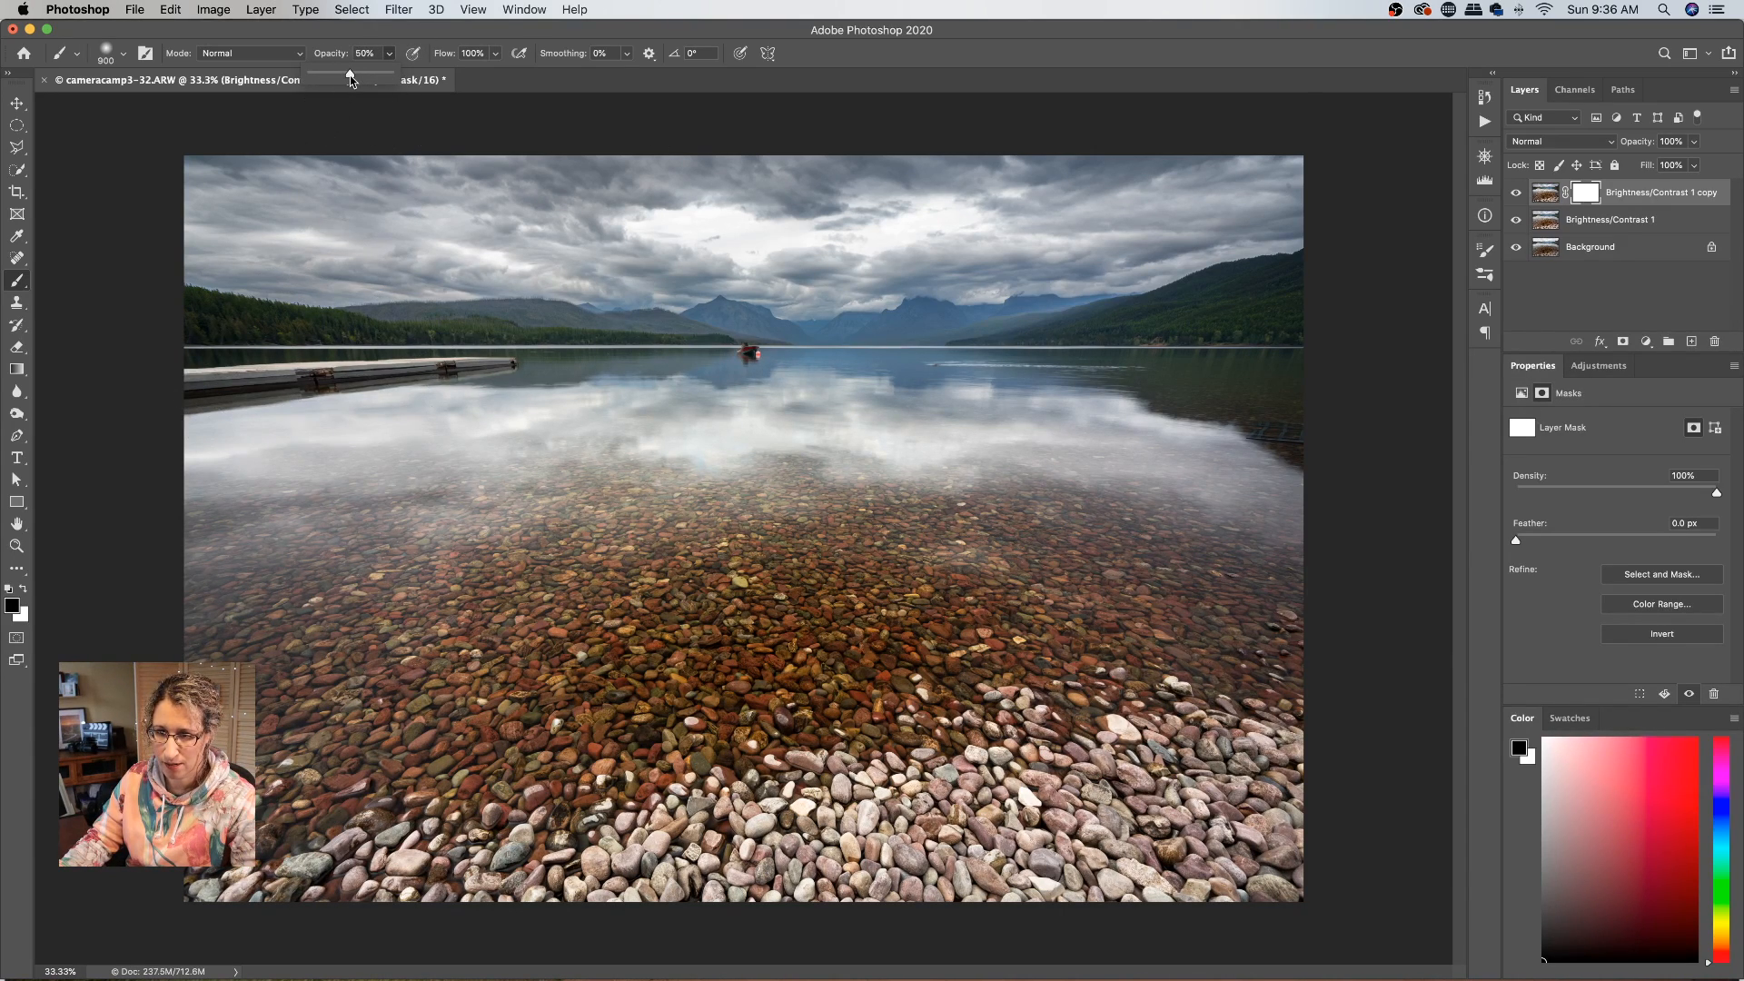
pyautogui.click(191, 337)
pyautogui.moveTo(355, 361); pyautogui.dragTo(545, 356)
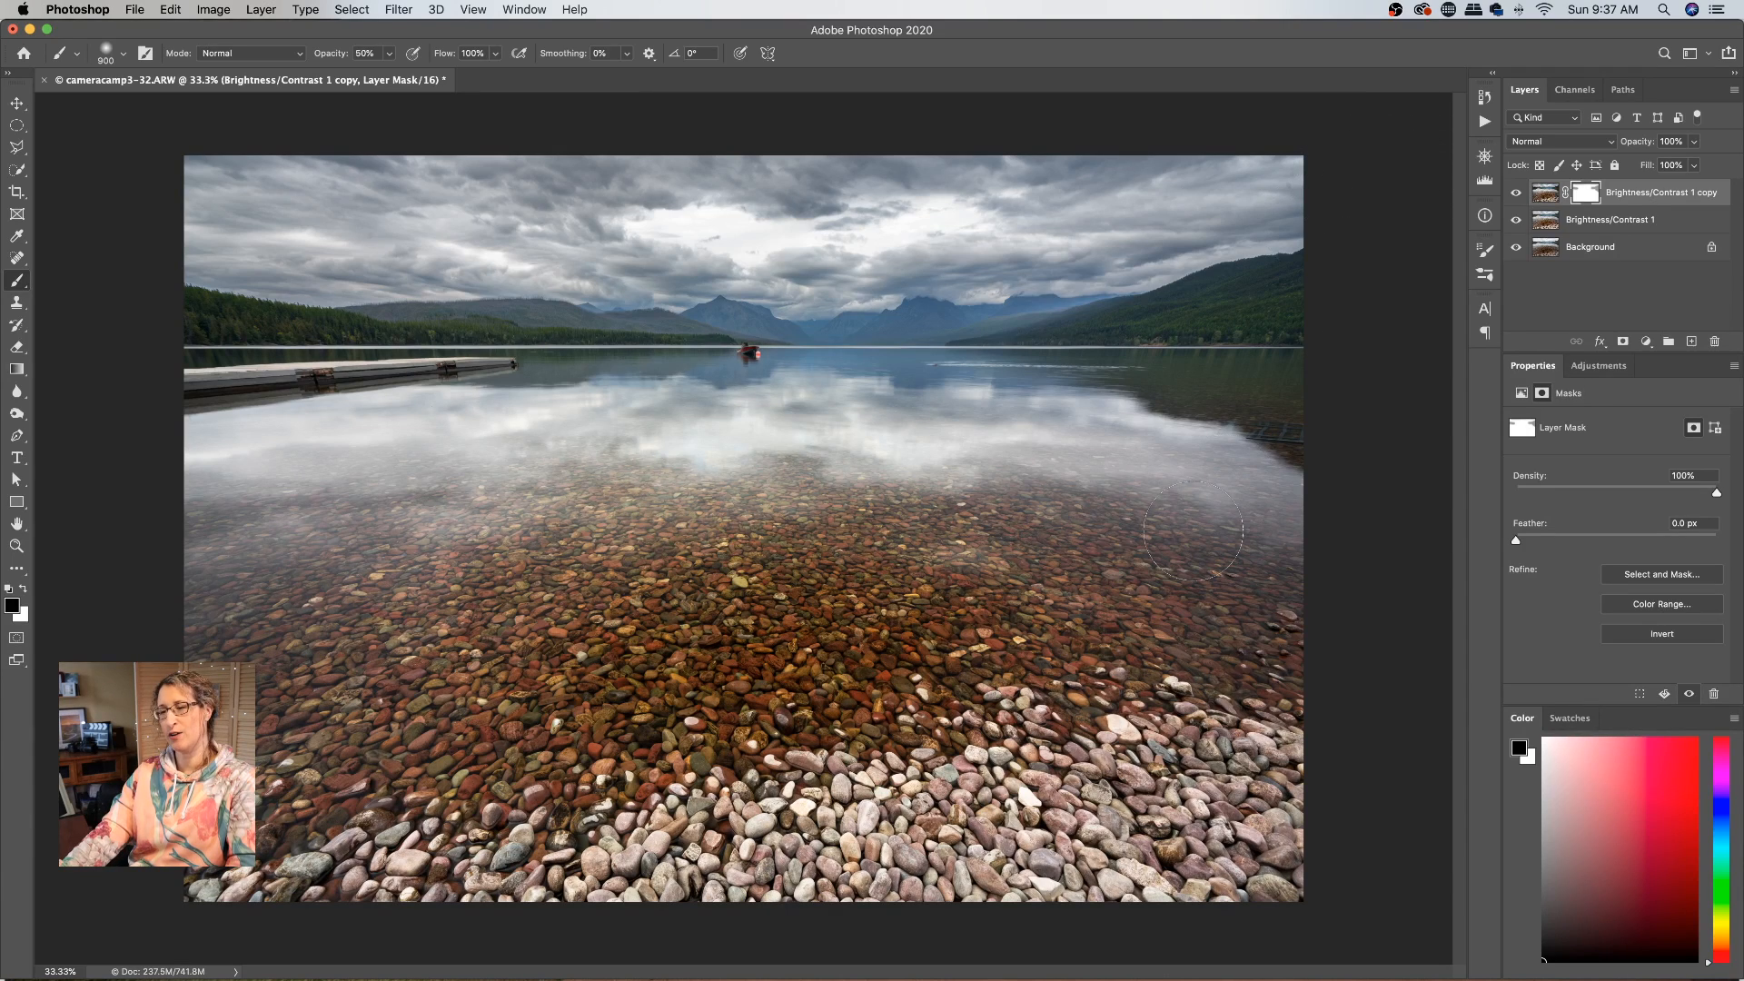
# Step: Undo and redo the last mask stroke for comparison, and paint black on the mask over the sky and mountains near the right-hand shore
pyautogui.press('super+z')
pyautogui.press('super+shift+z')
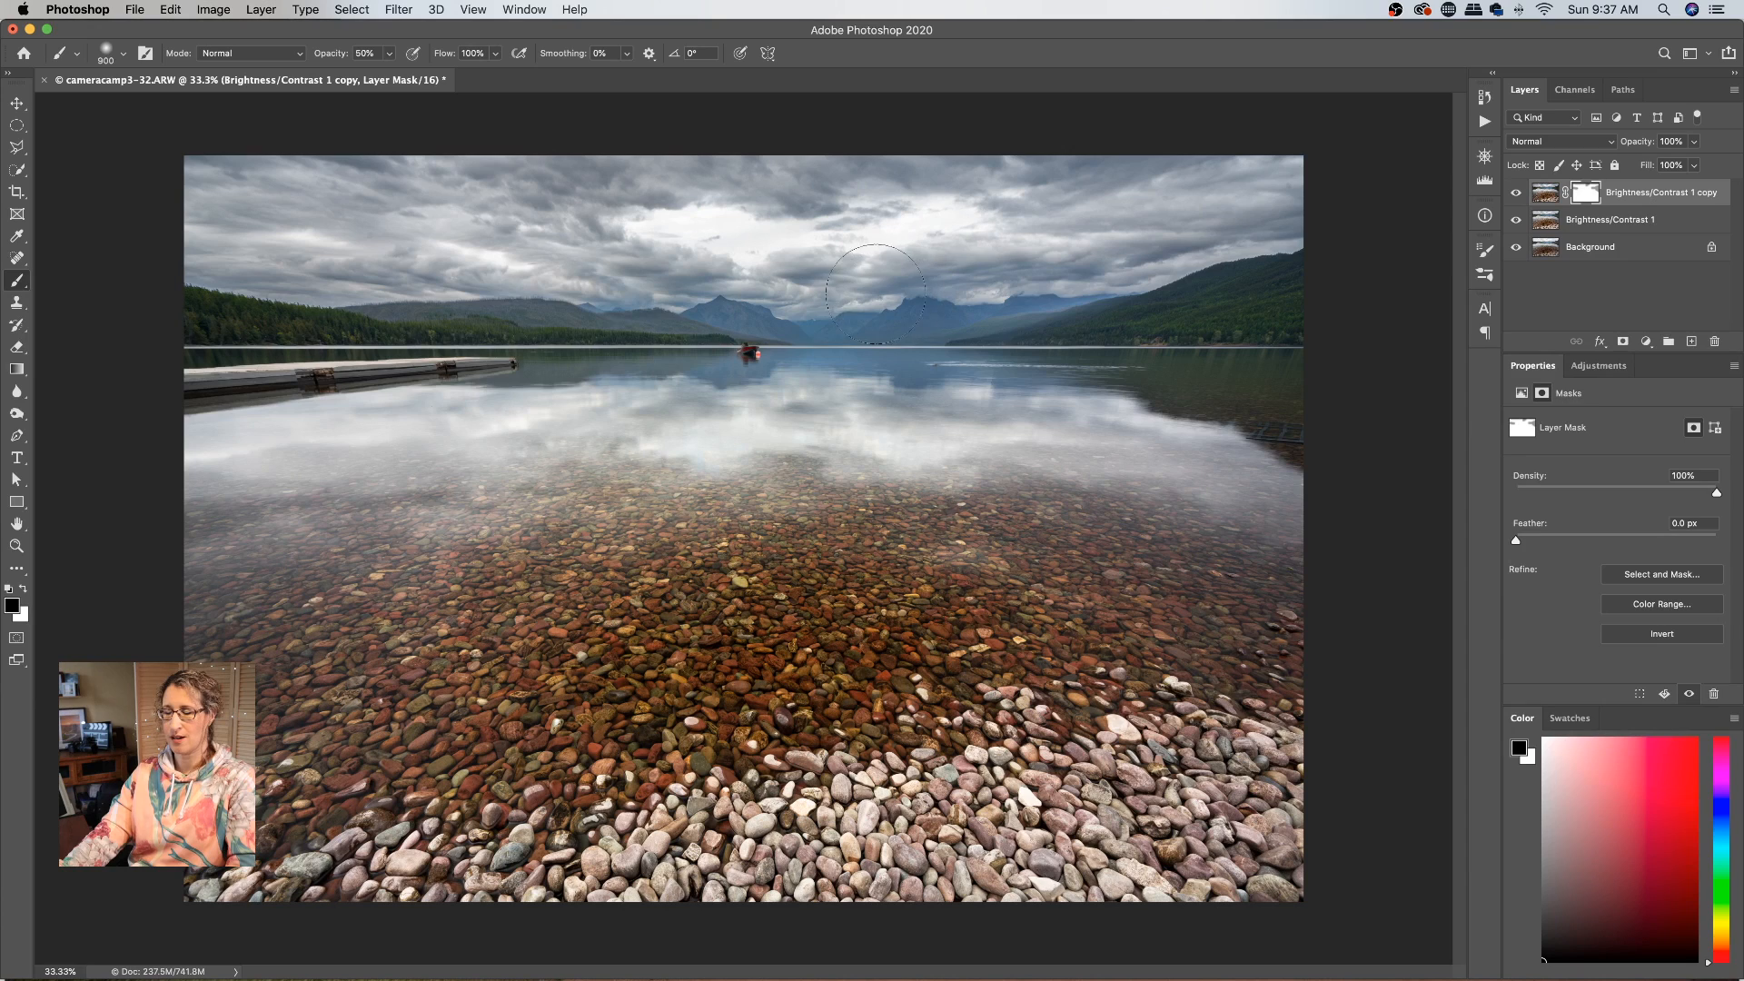
pyautogui.moveTo(1032, 225)
pyautogui.mouseDown()
pyautogui.moveTo(1084, 273)
pyautogui.moveTo(1283, 255)
pyautogui.moveTo(1149, 314)
pyautogui.mouseUp()
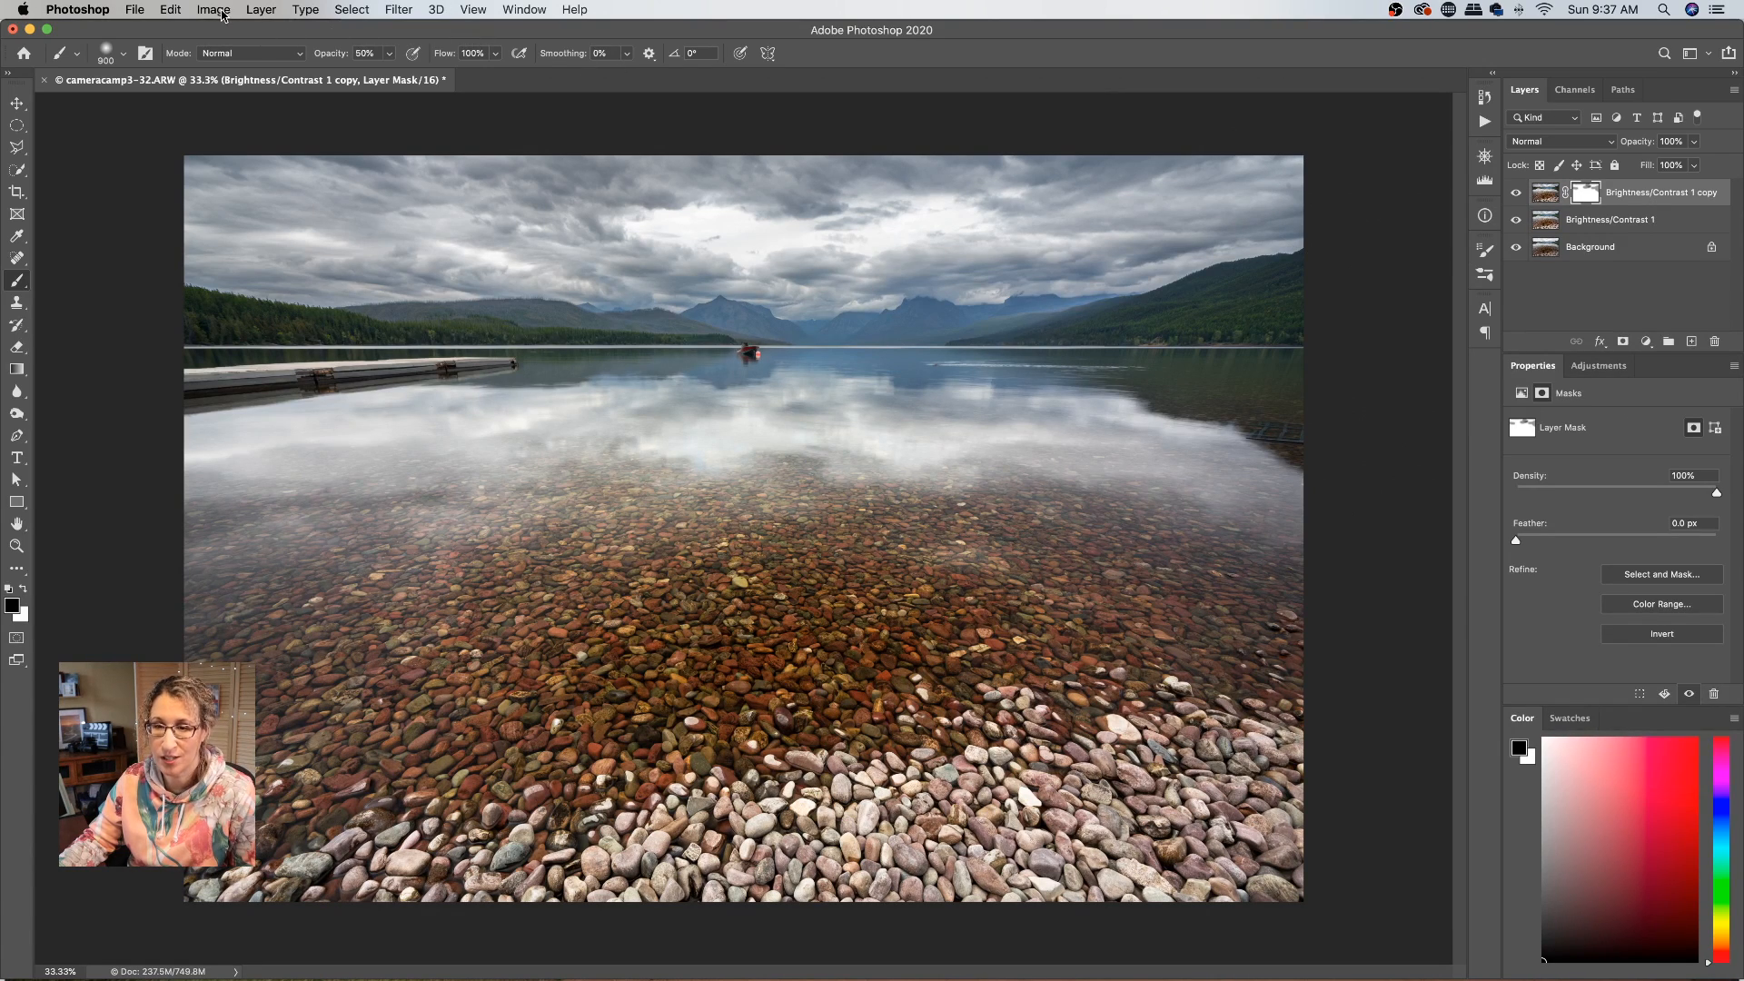
# Step: Extend the canvas by a relative 30 pixels in width and height, centred, with the white background colour as a thin border
pyautogui.click(216, 11)
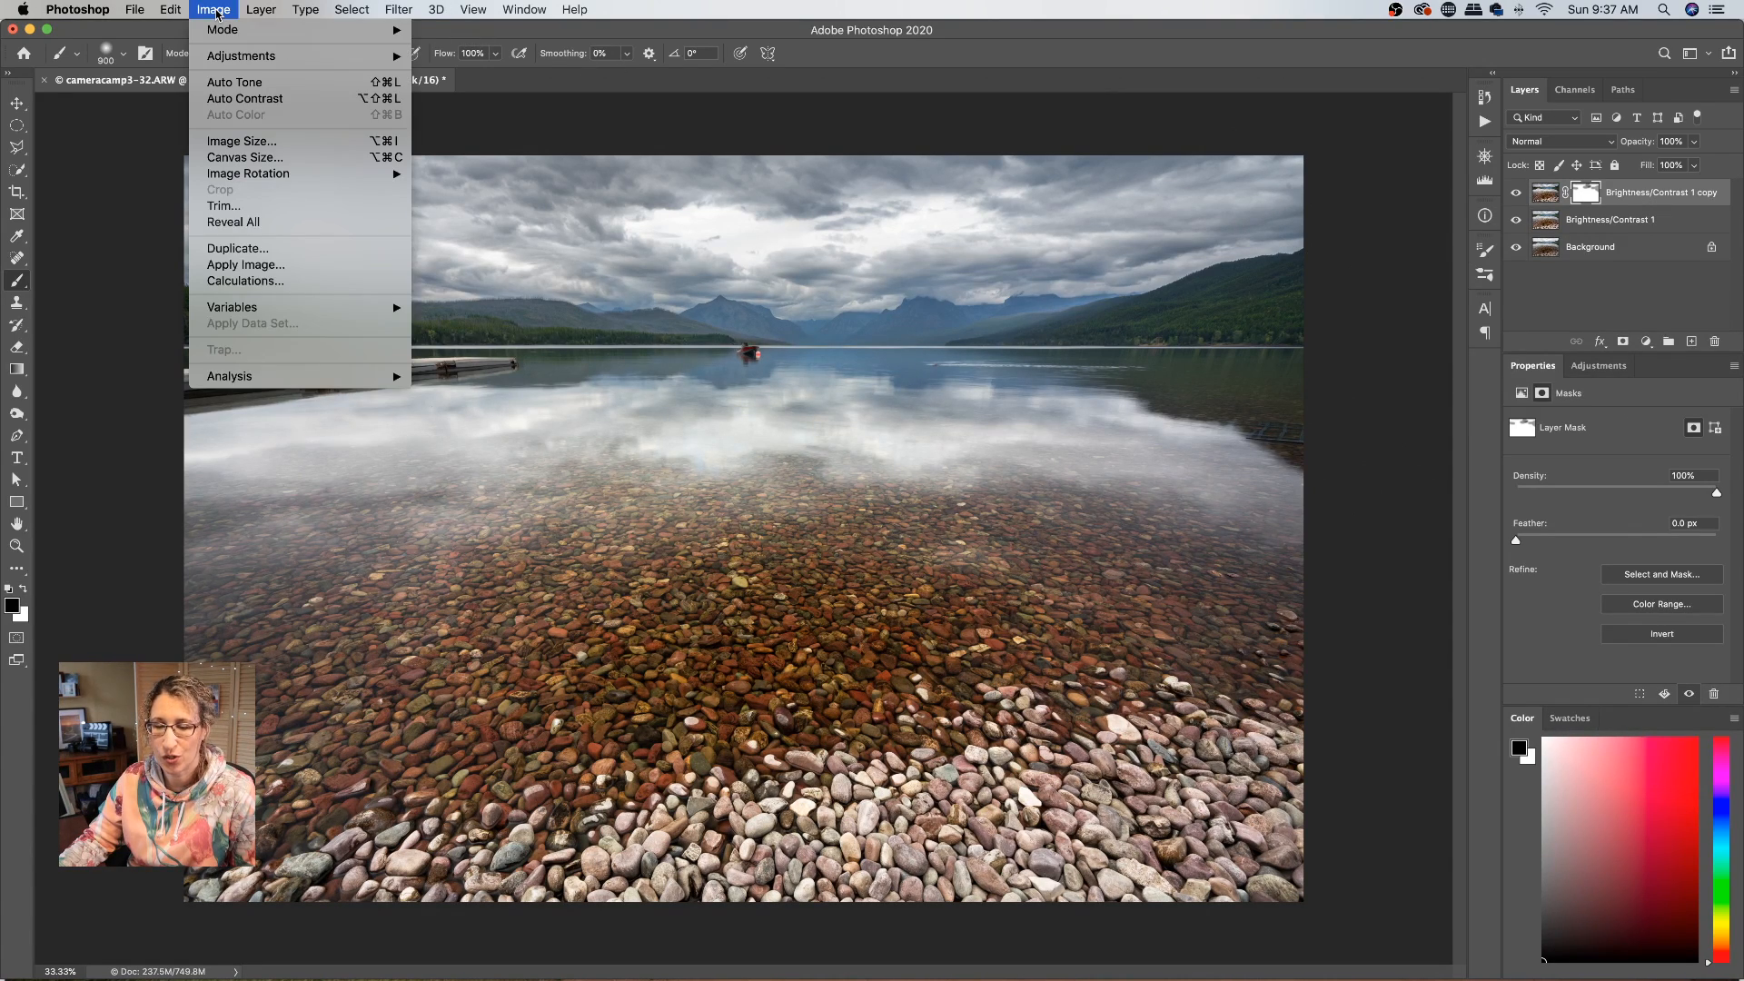
pyautogui.click(244, 159)
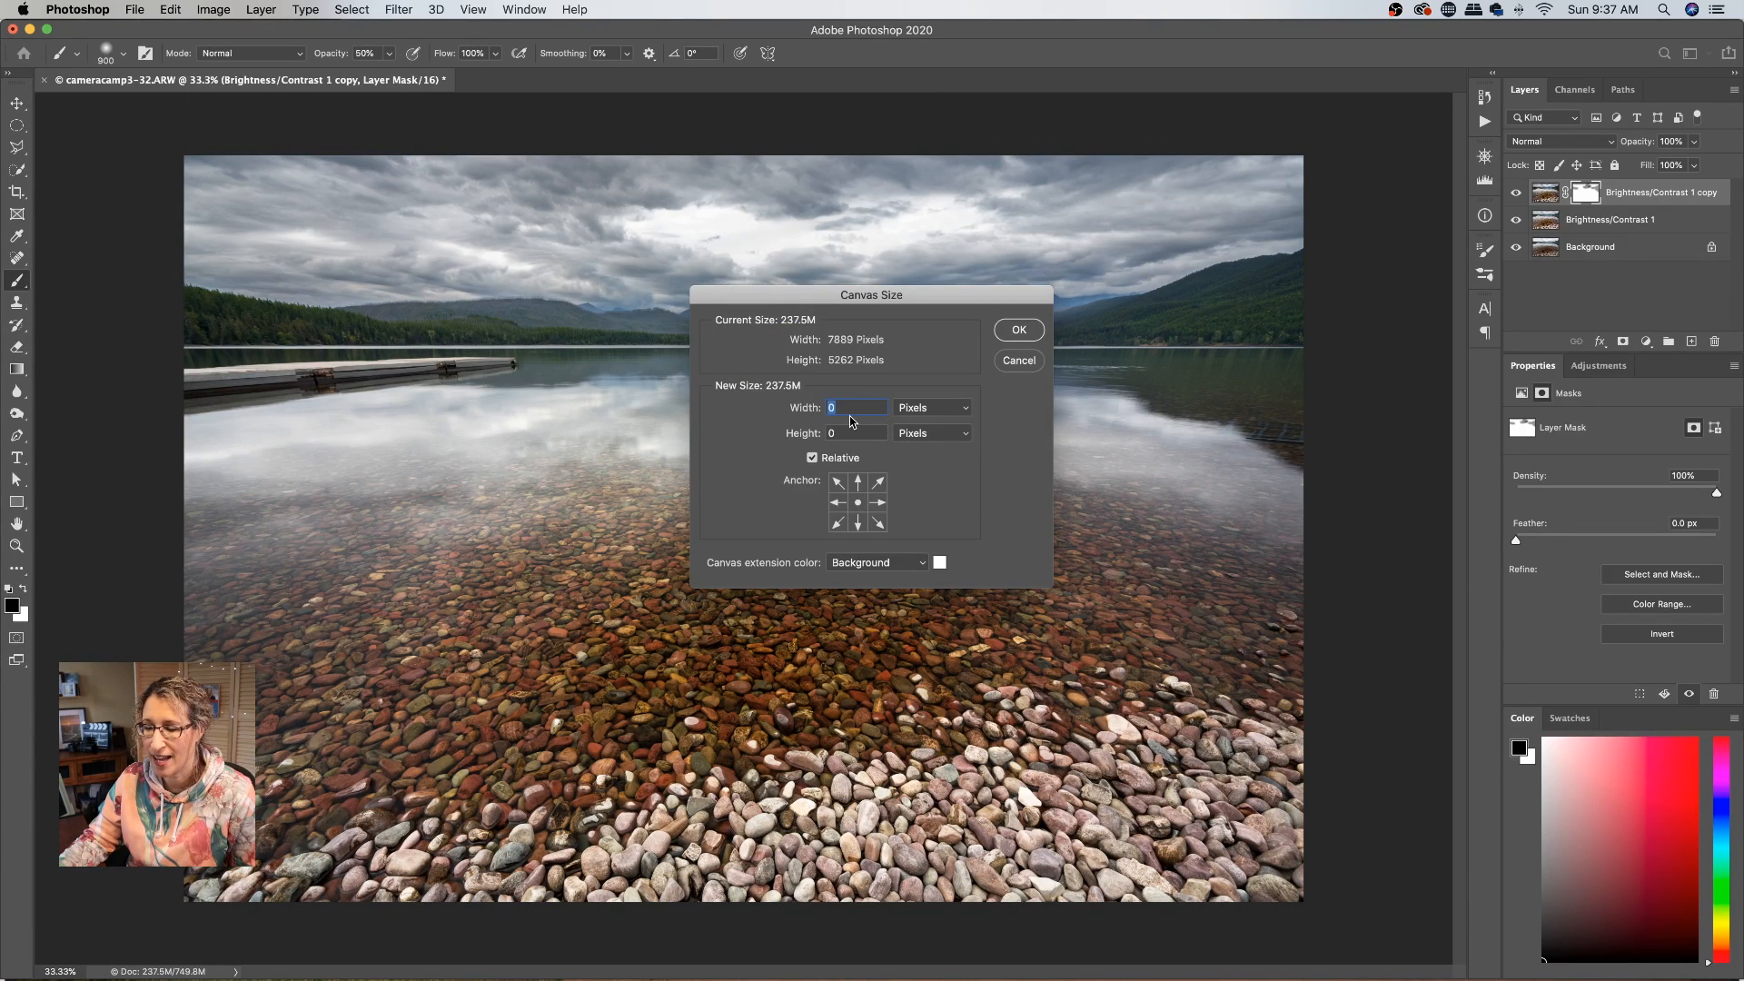
pyautogui.write('2')
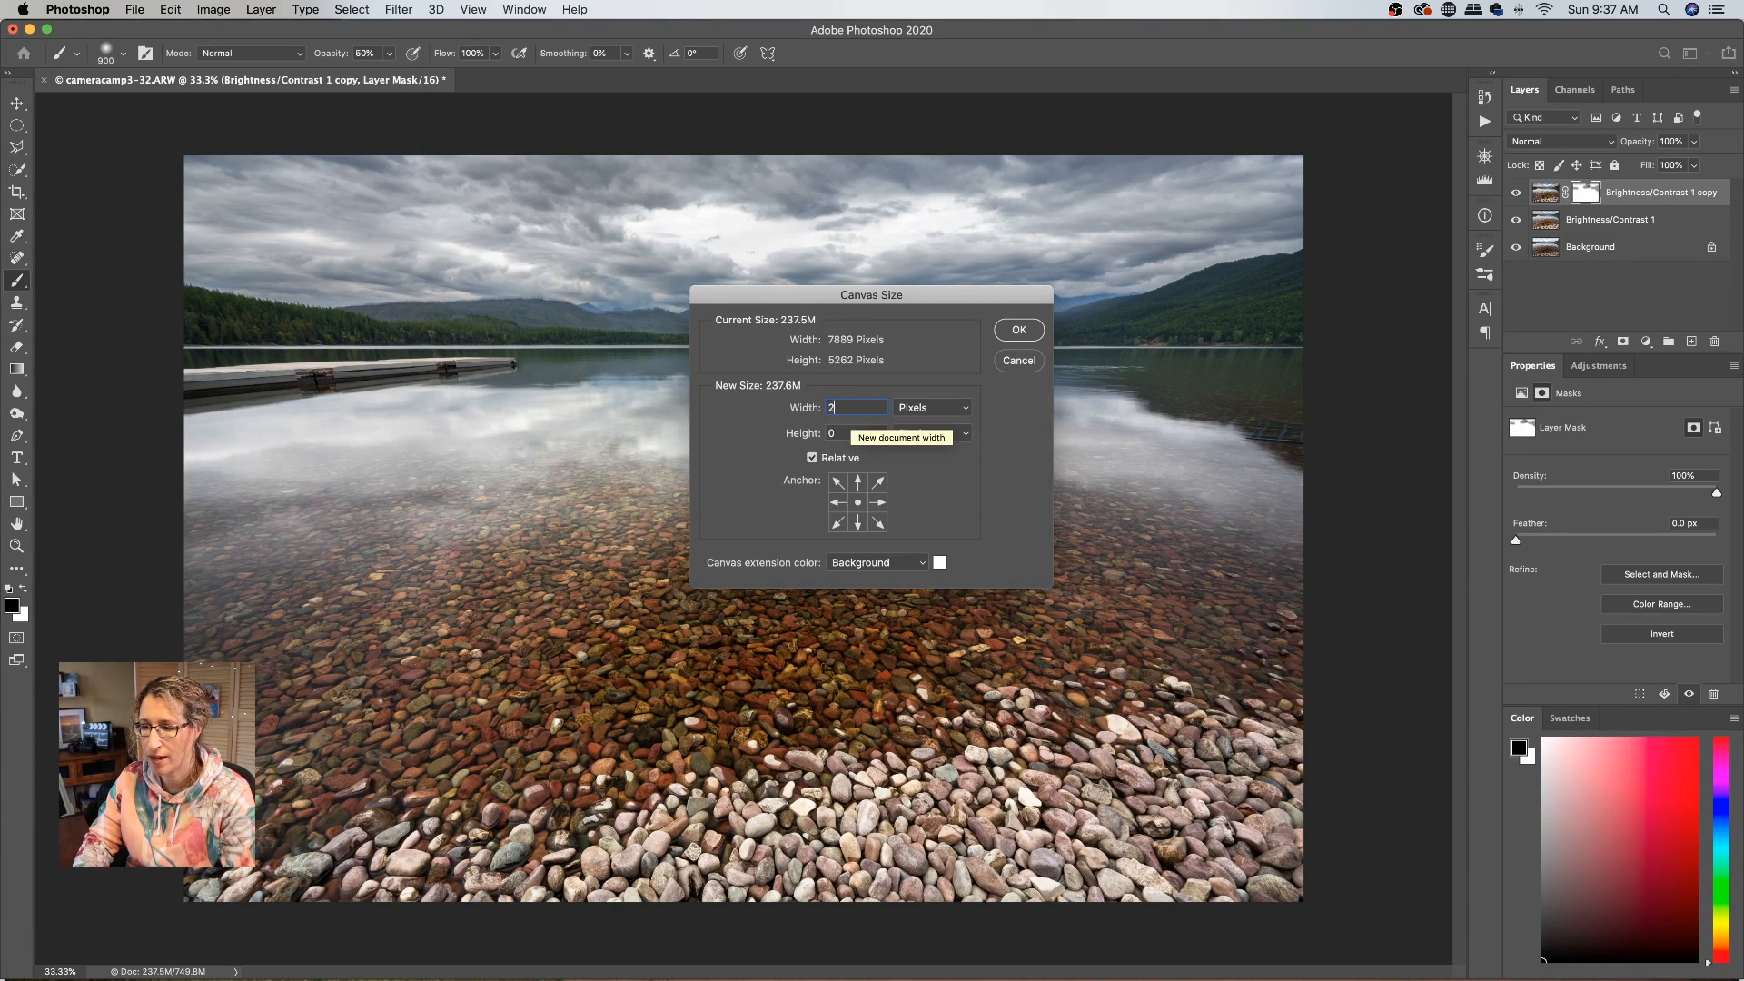
pyautogui.moveTo(848, 408); pyautogui.dragTo(820, 408)
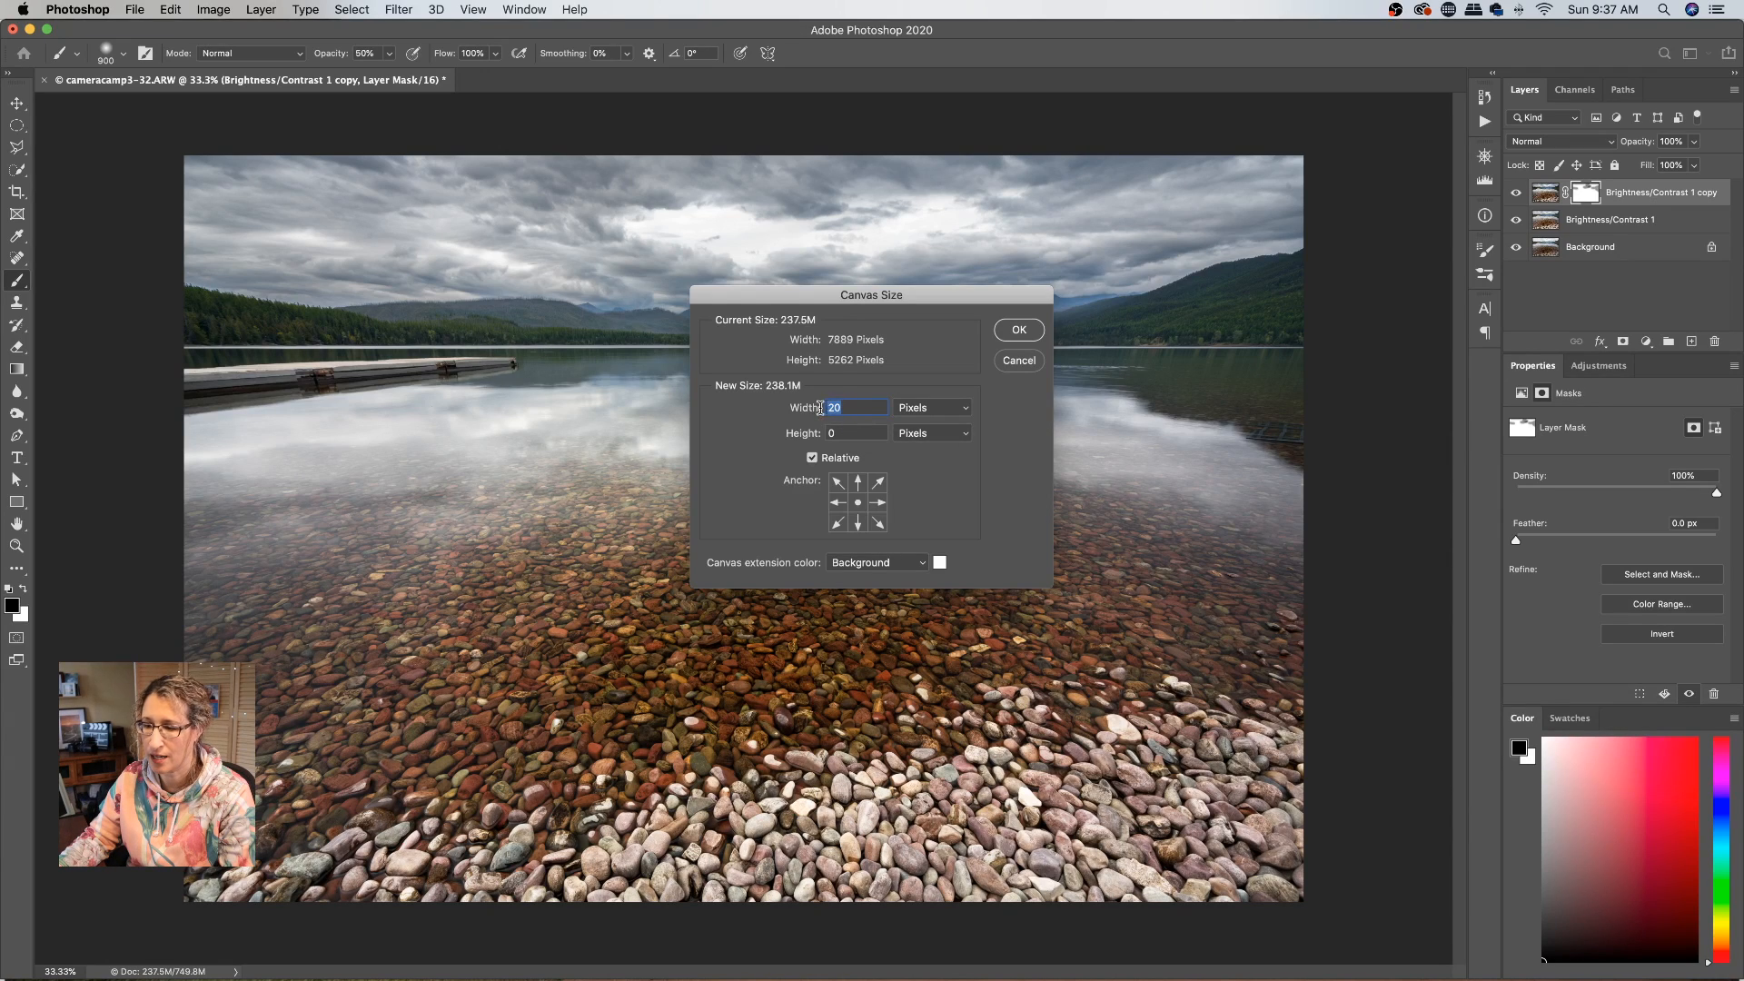
pyautogui.write('30')
pyautogui.press('Tab')
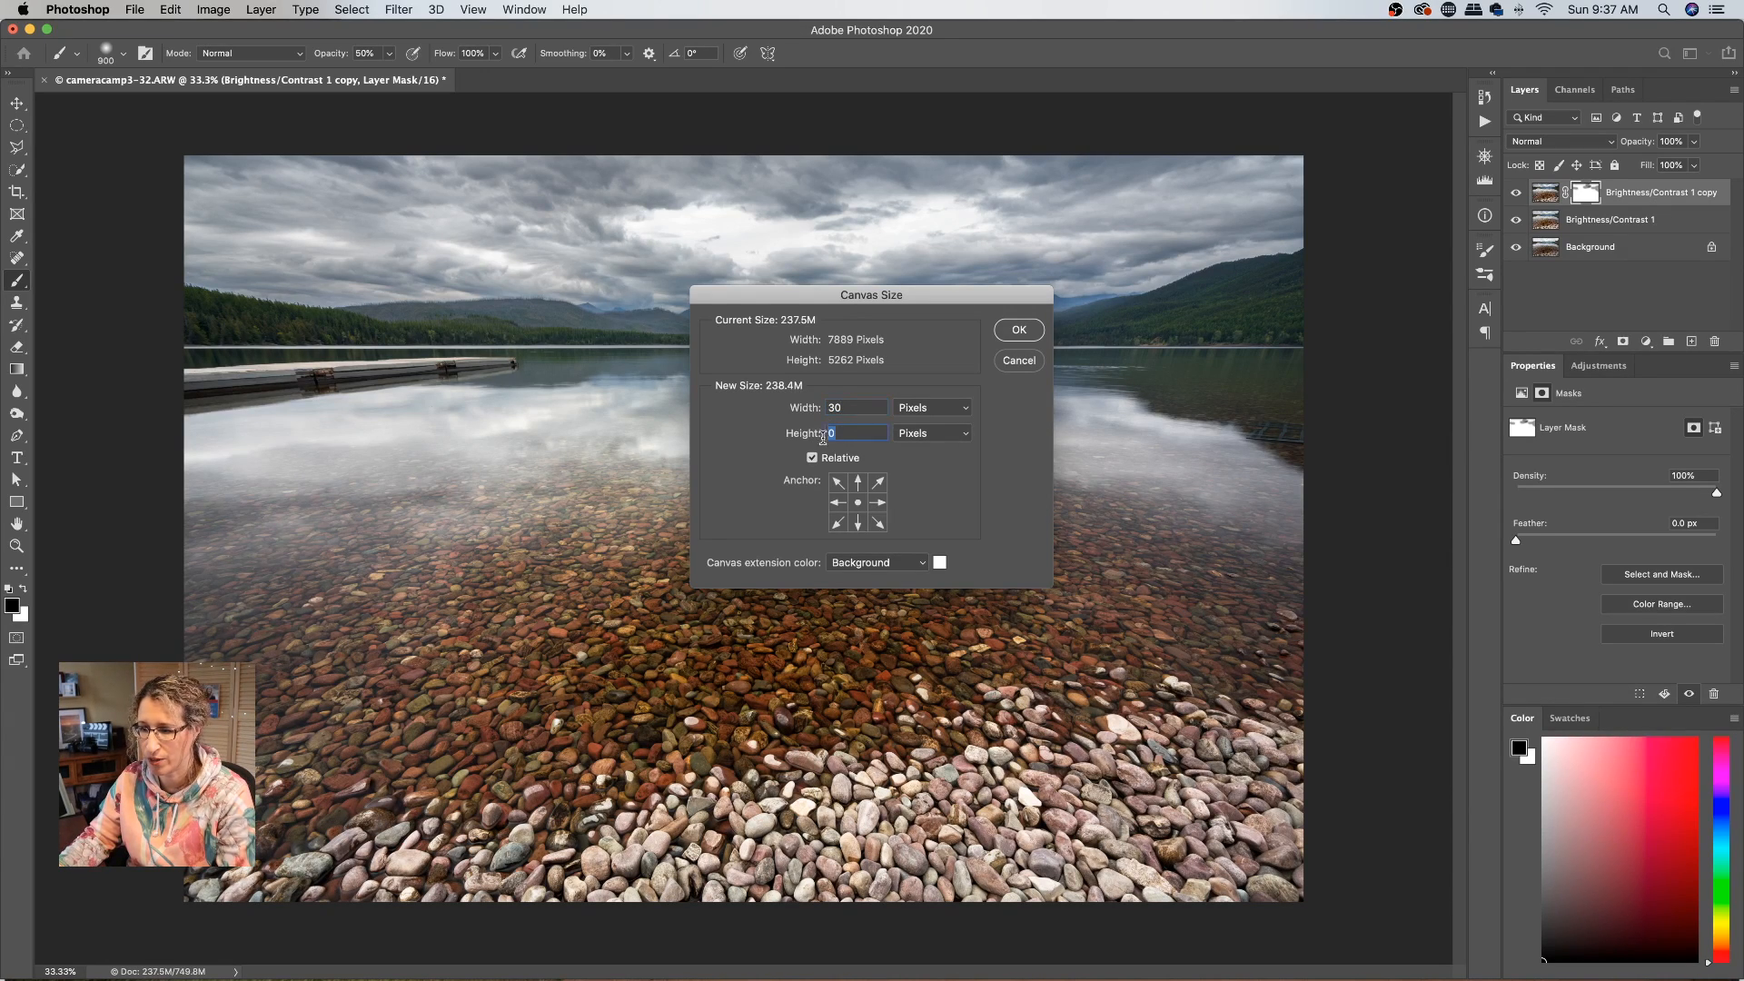
pyautogui.write('30')
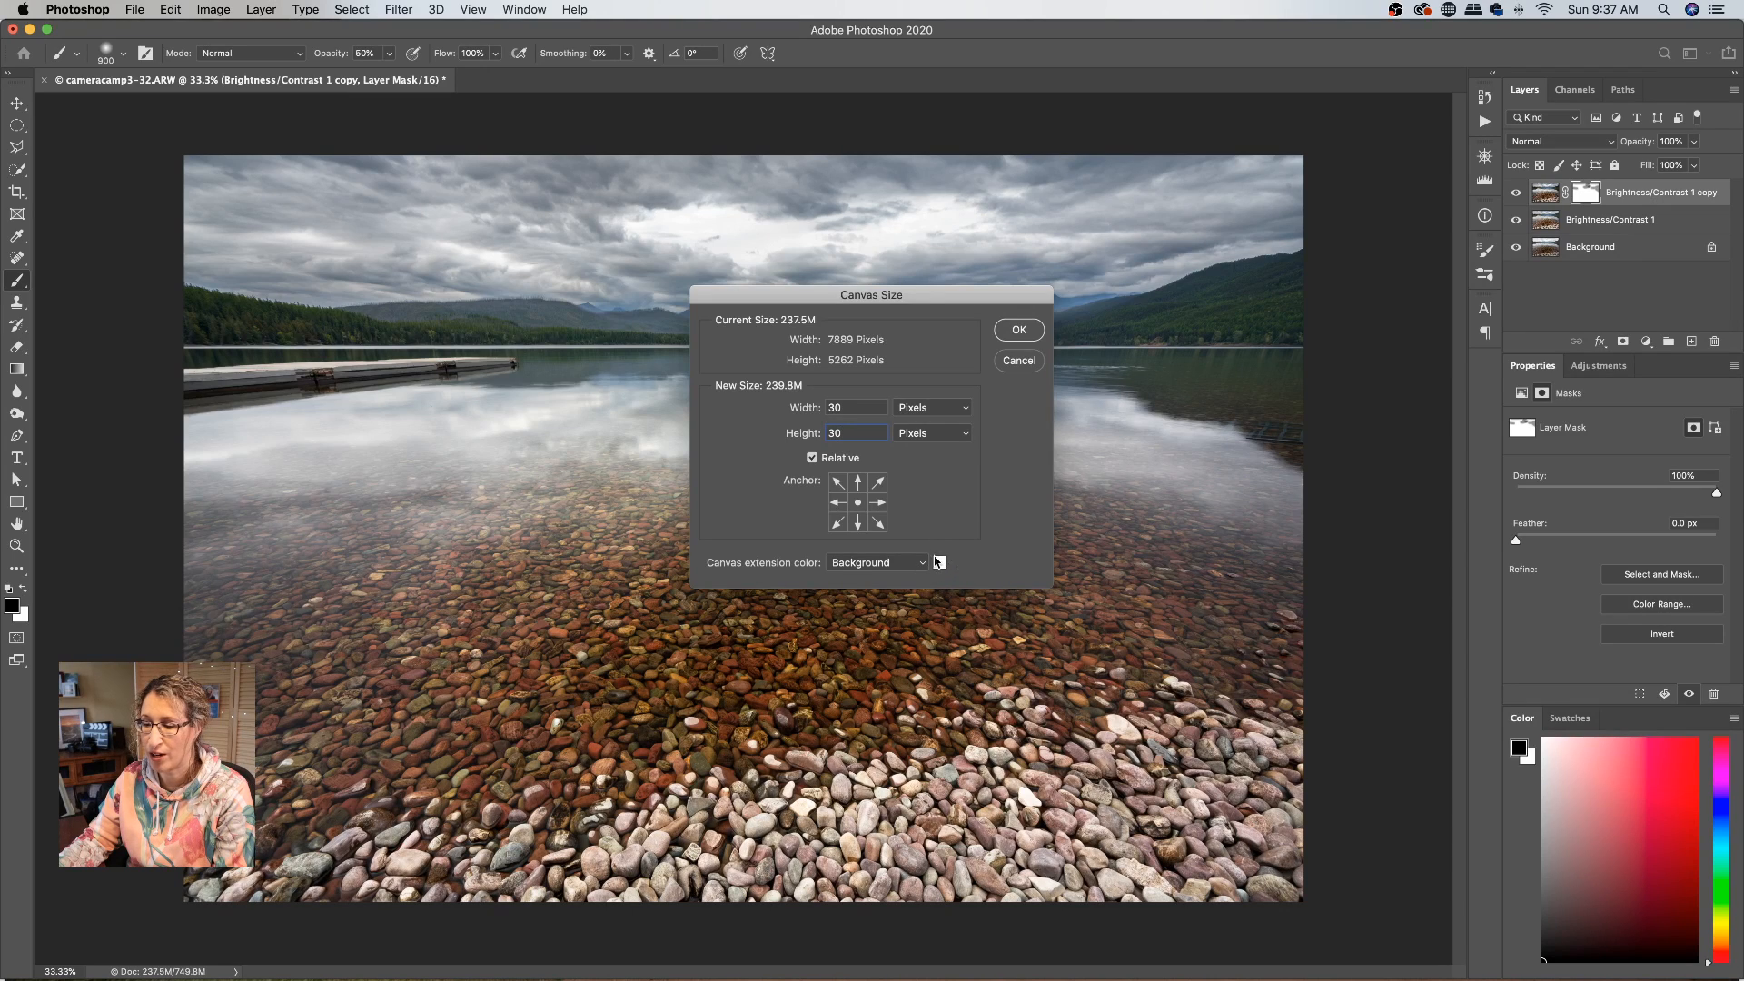
pyautogui.click(1031, 333)
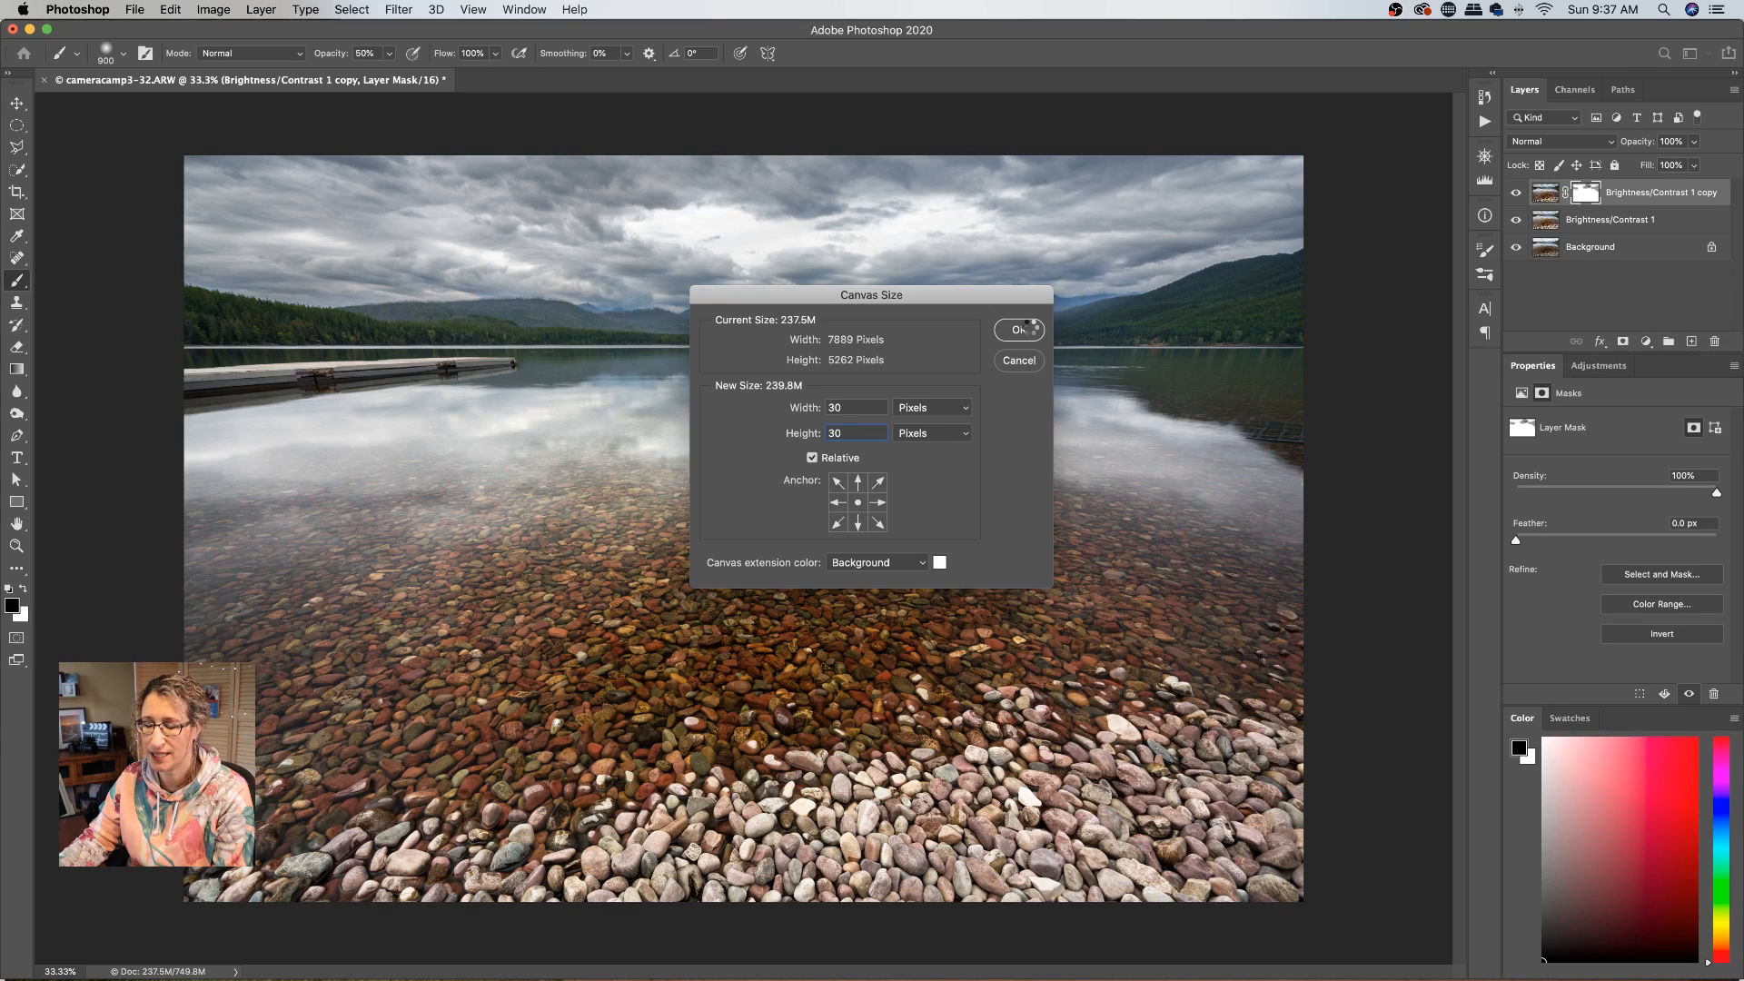
pyautogui.click(1019, 329)
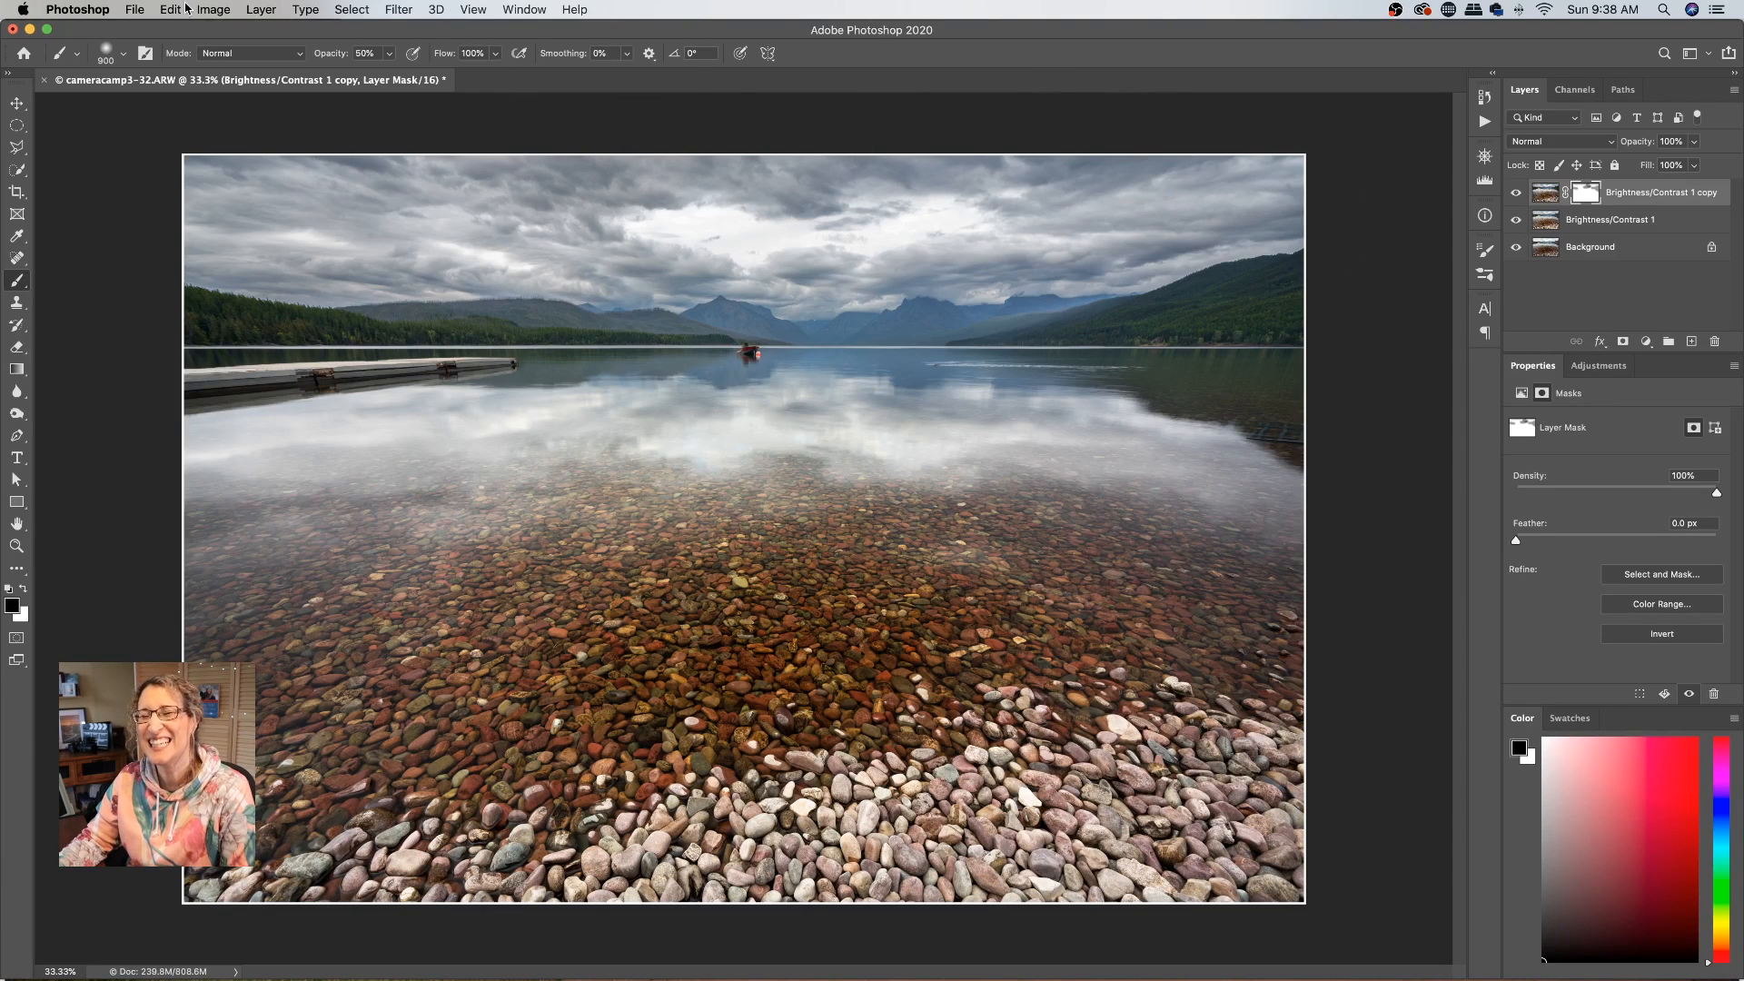
# Step: Save the layered, bordered photo
pyautogui.click(136, 10)
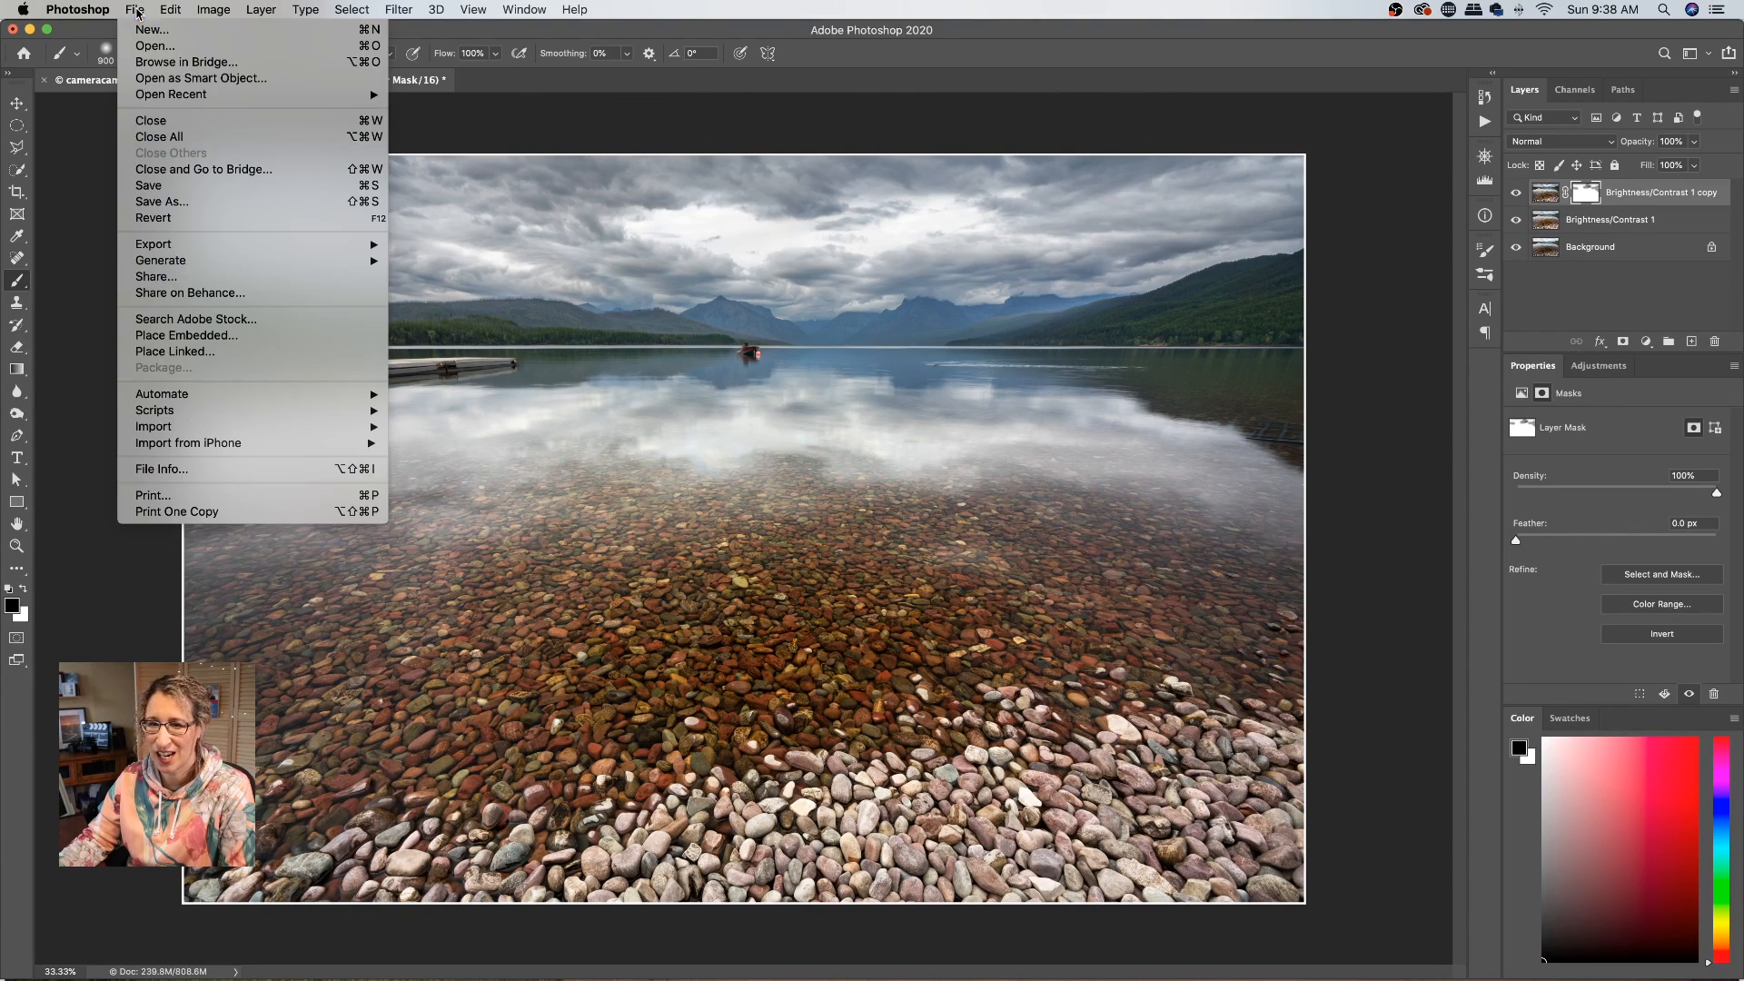
pyautogui.click(178, 187)
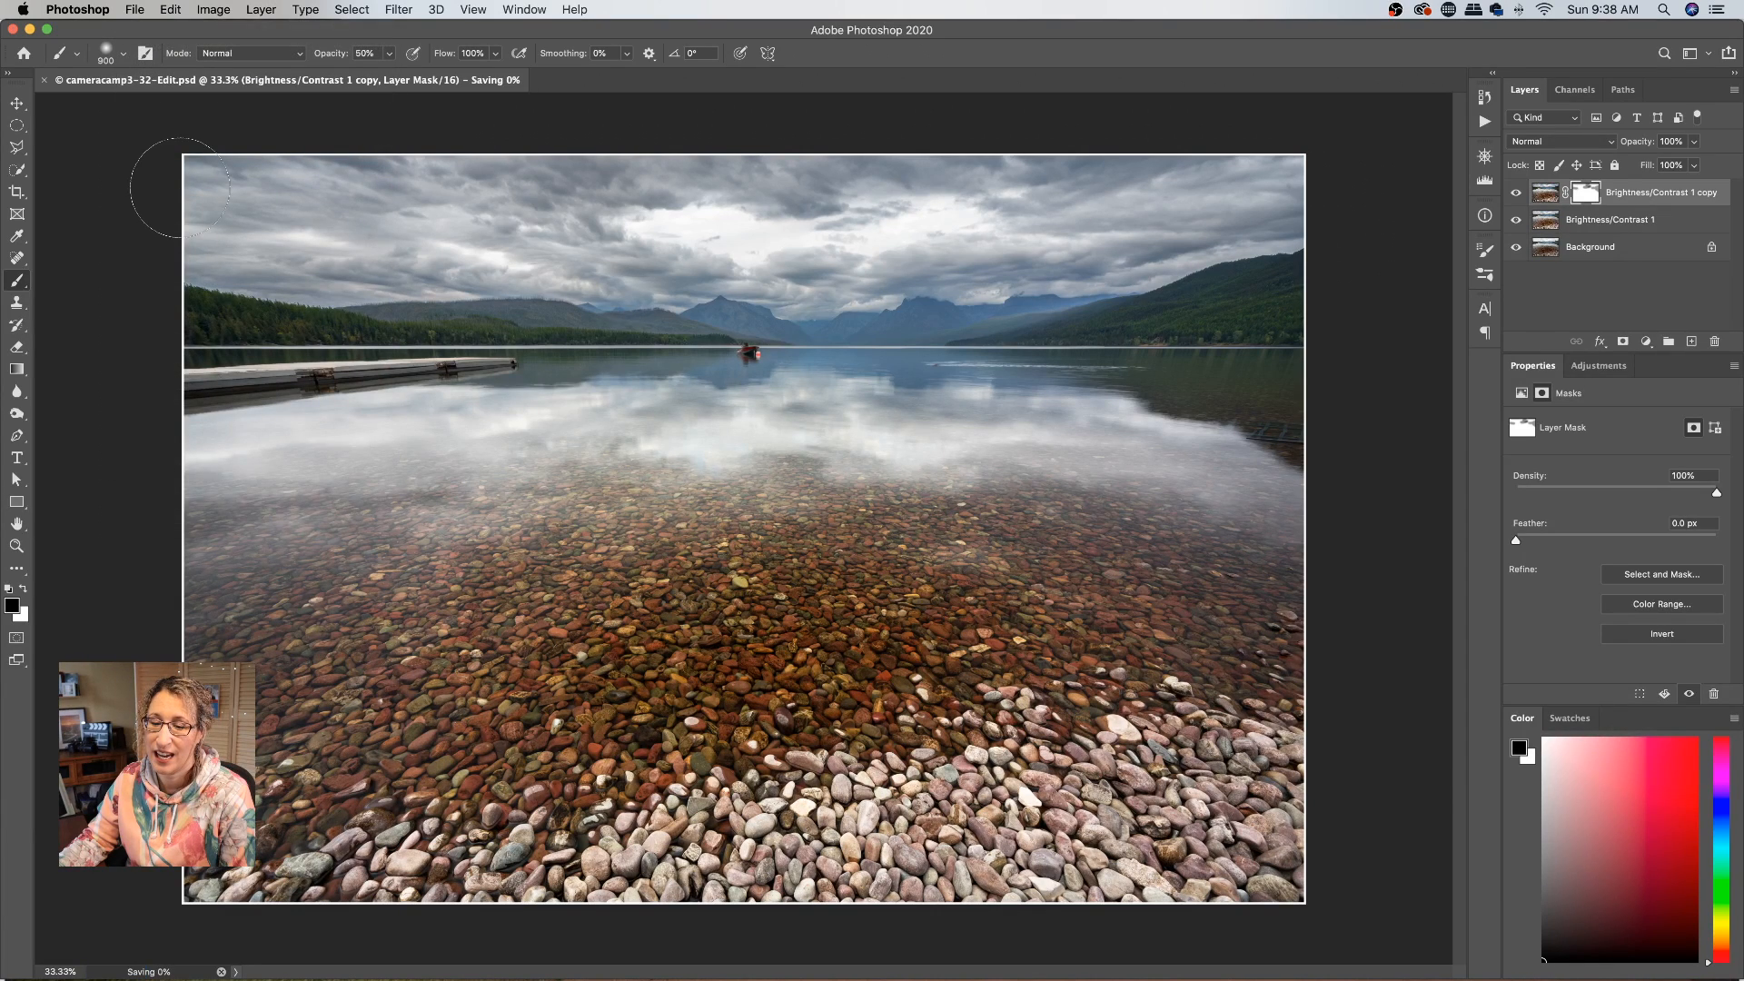